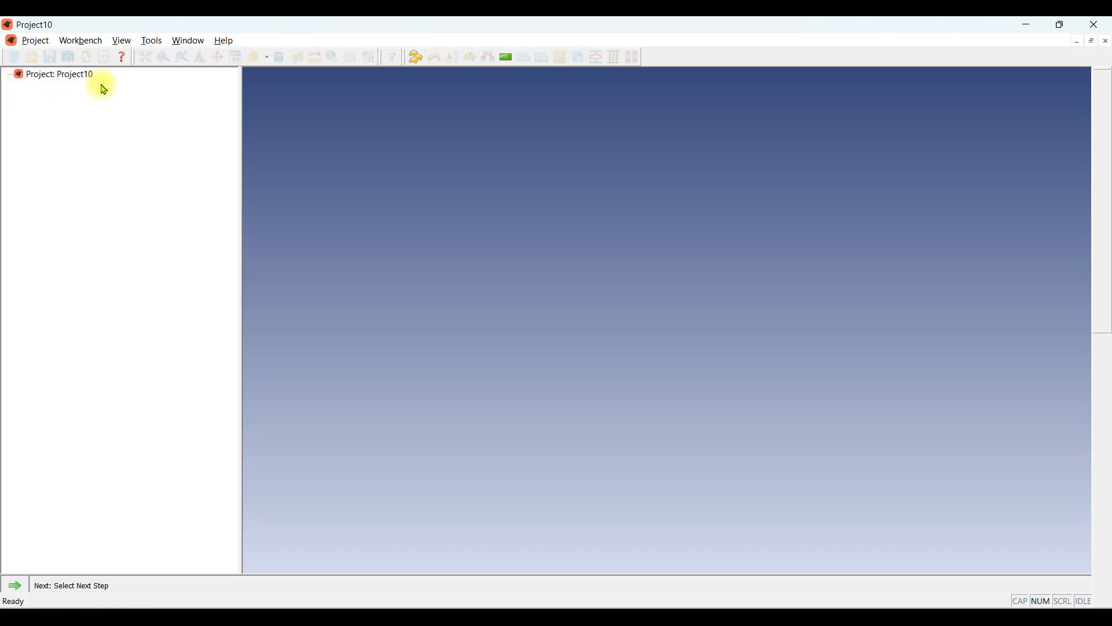
# Set the project's force unit to Ton-force [tf] with 0 decimal places.
pyautogui.click(152, 41)
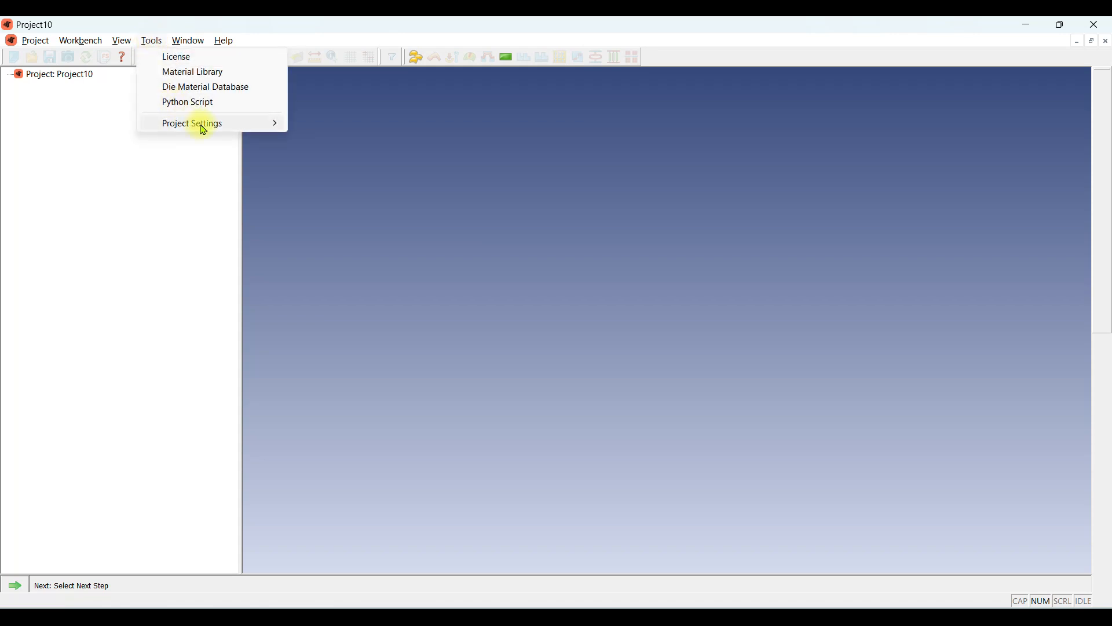
pyautogui.moveTo(203, 124)
pyautogui.click(328, 125)
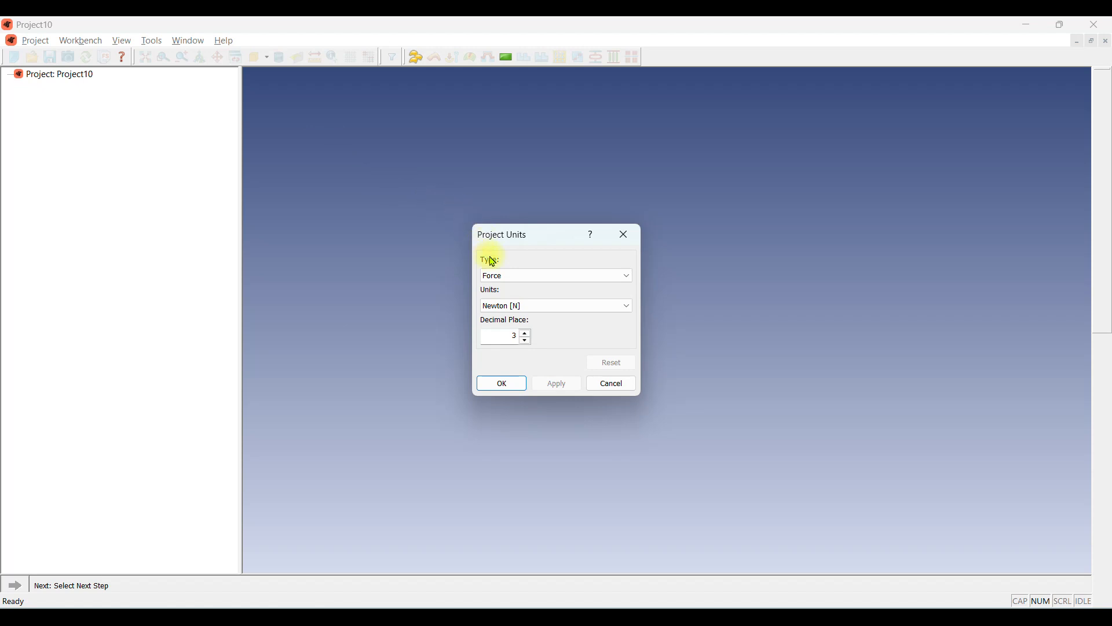
pyautogui.click(548, 276)
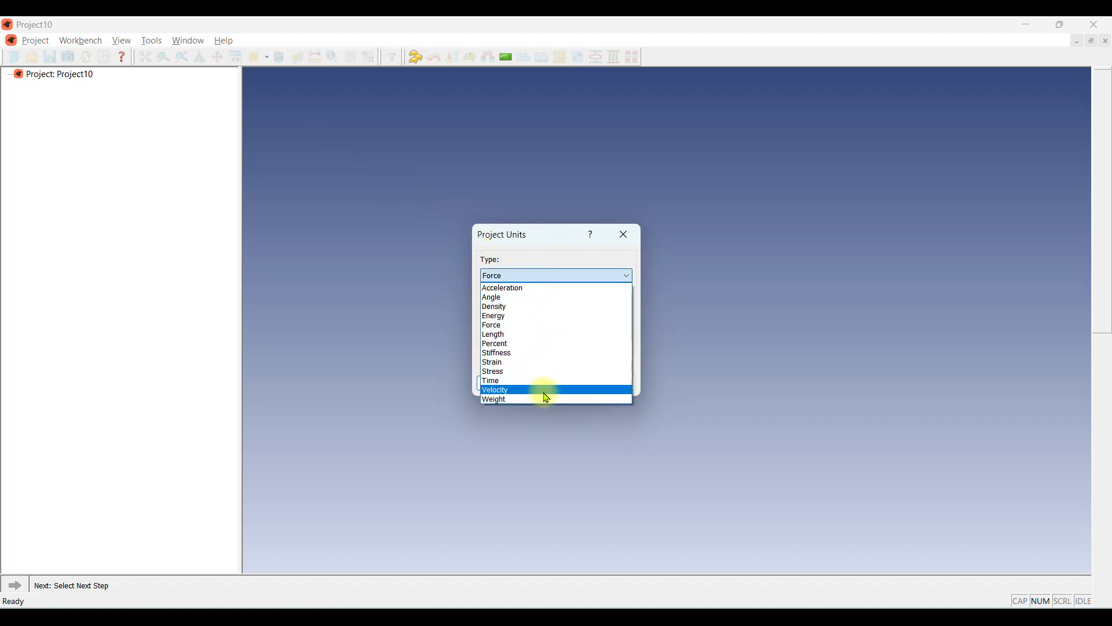
pyautogui.click(498, 329)
pyautogui.click(509, 307)
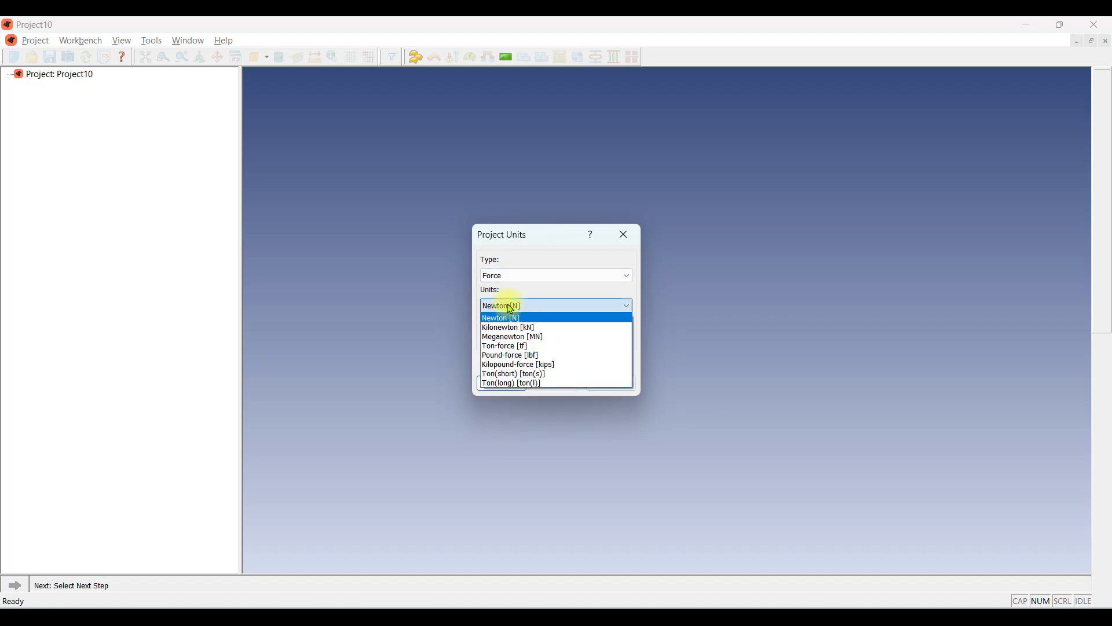
pyautogui.click(520, 345)
pyautogui.click(524, 338)
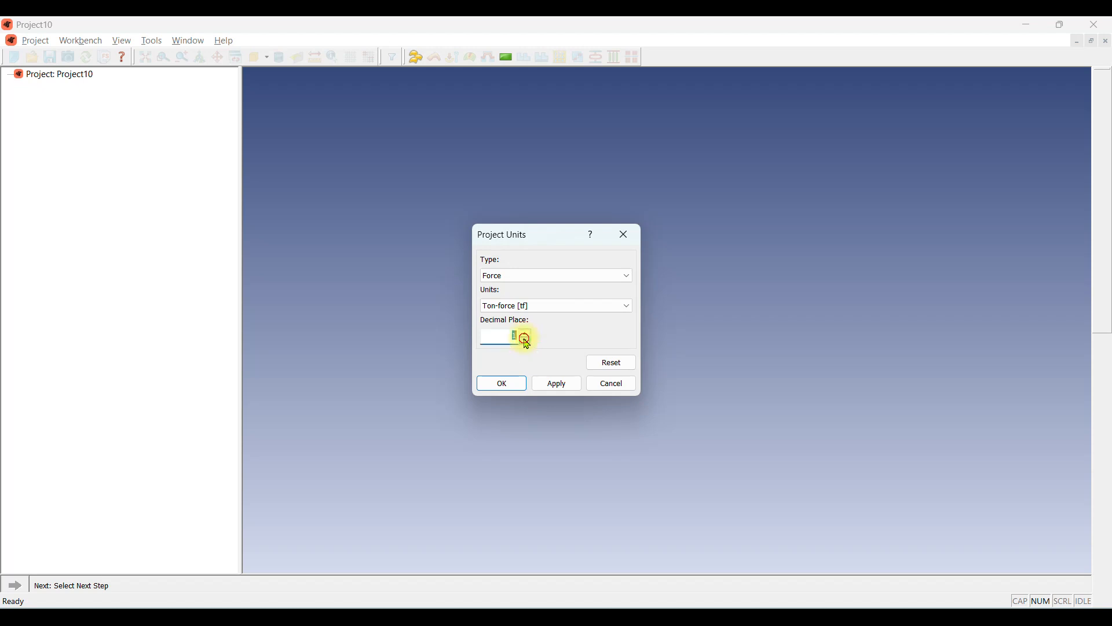
pyautogui.click(525, 340)
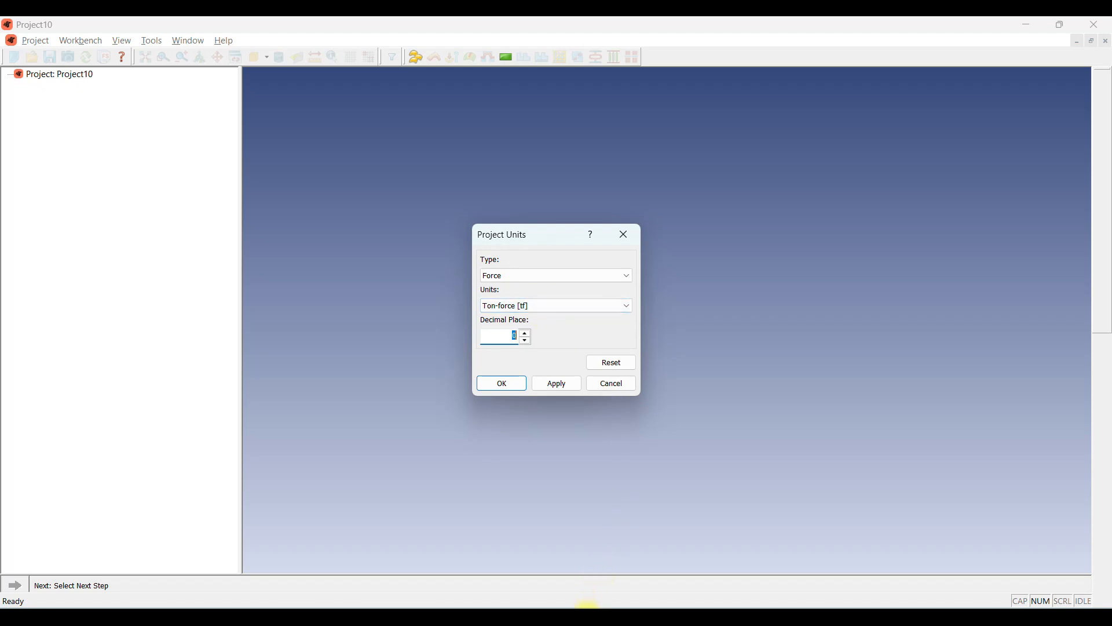
# Switch to Notepad and review the formula for the minimum stamping machine capacity based on the simulation result.
pyautogui.click(588, 602)
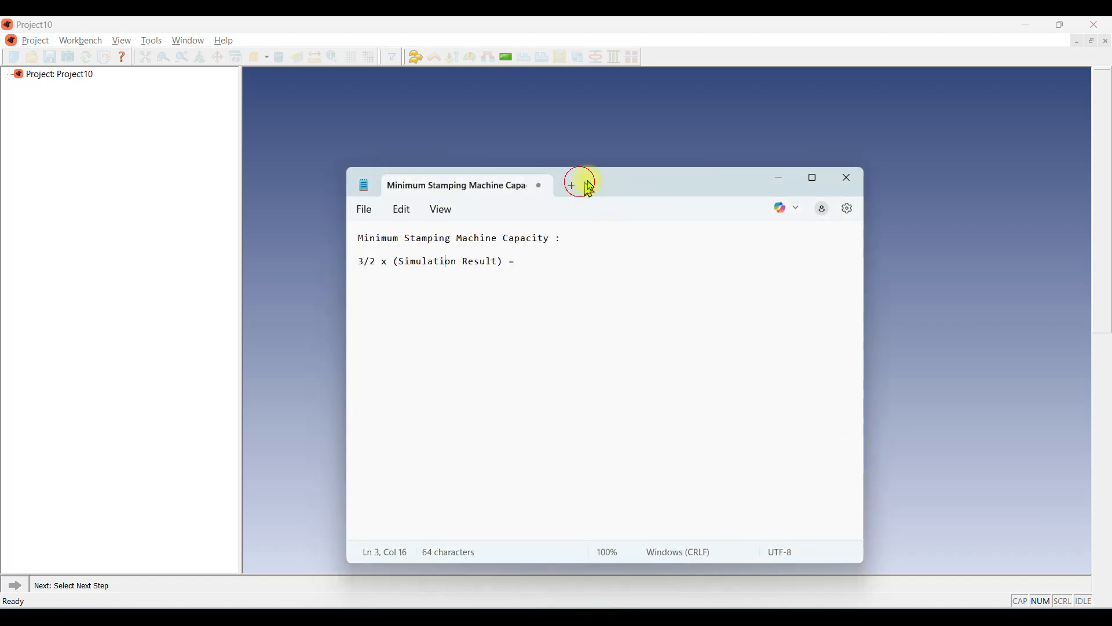
pyautogui.moveTo(588, 188); pyautogui.dragTo(902, 161)
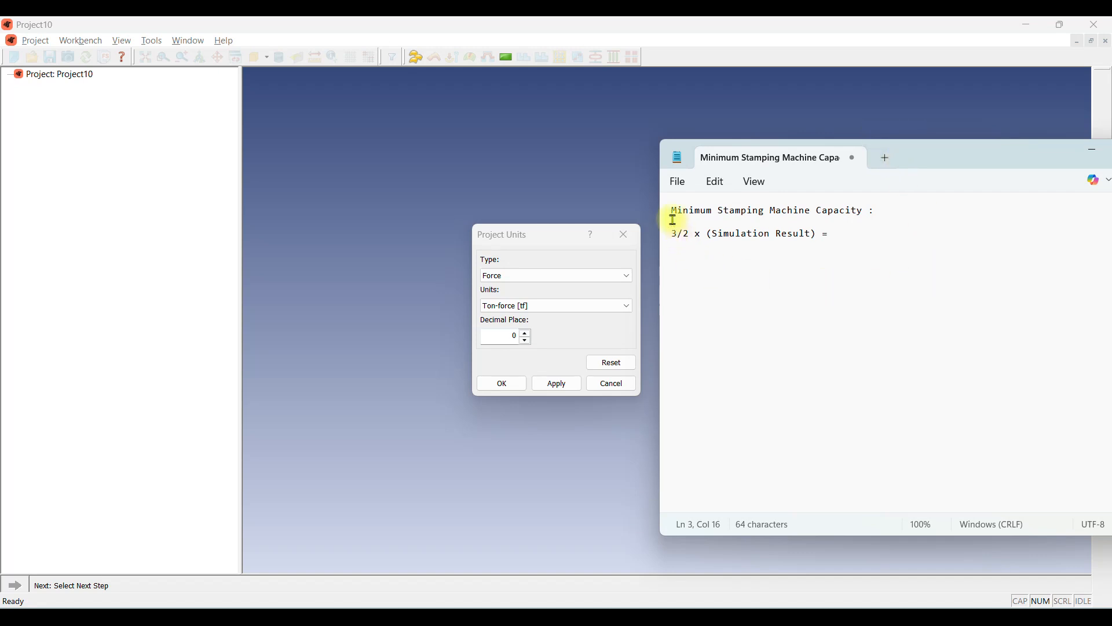
pyautogui.moveTo(674, 210); pyautogui.dragTo(876, 208)
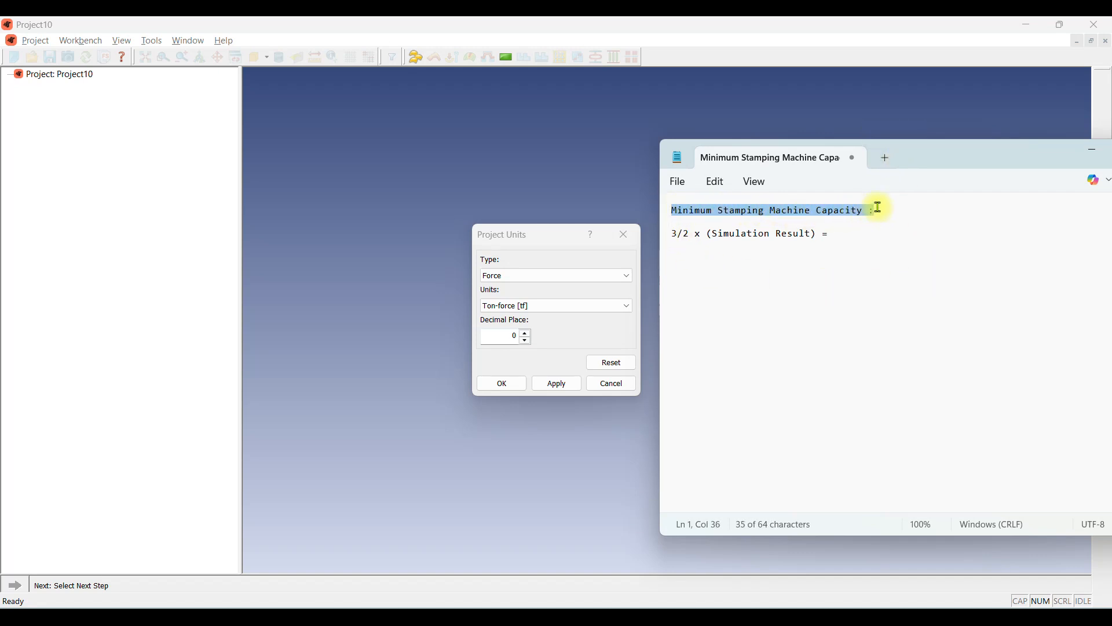
pyautogui.click(673, 234)
pyautogui.keyDown('shift'); pyautogui.click(822, 235); pyautogui.keyUp('shift')
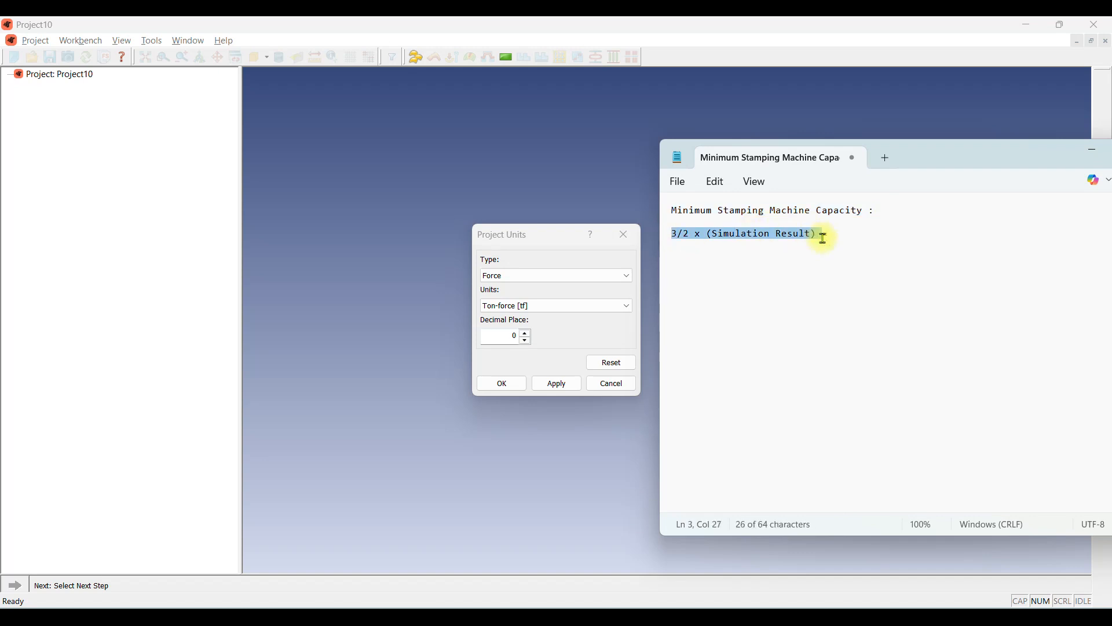
pyautogui.click(801, 272)
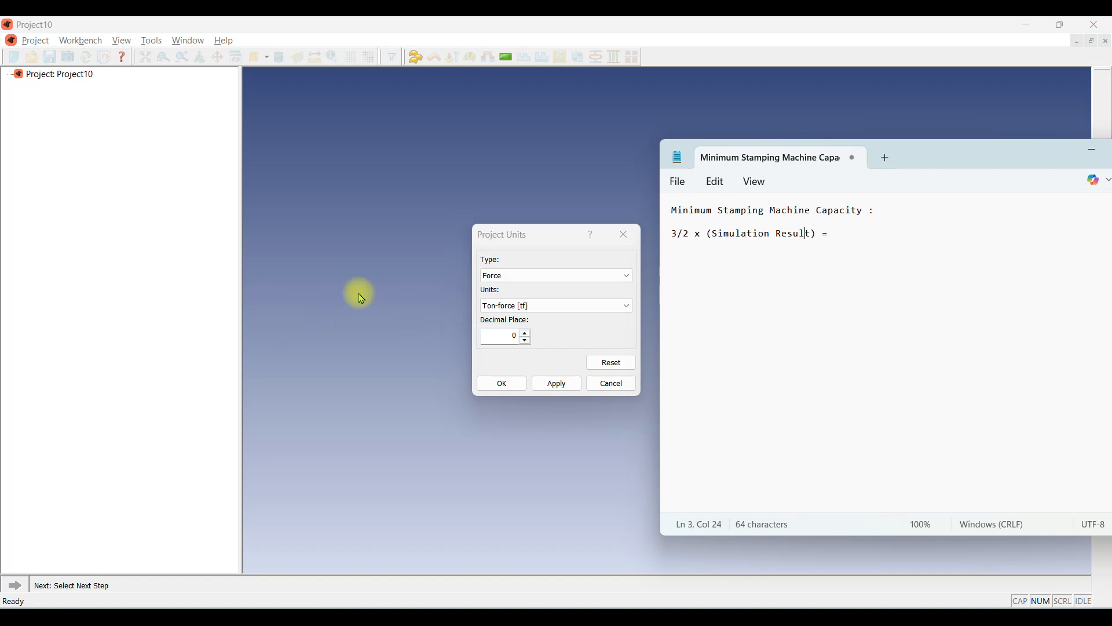
pyautogui.moveTo(958, 154); pyautogui.dragTo(710, 154)
pyautogui.click(854, 154)
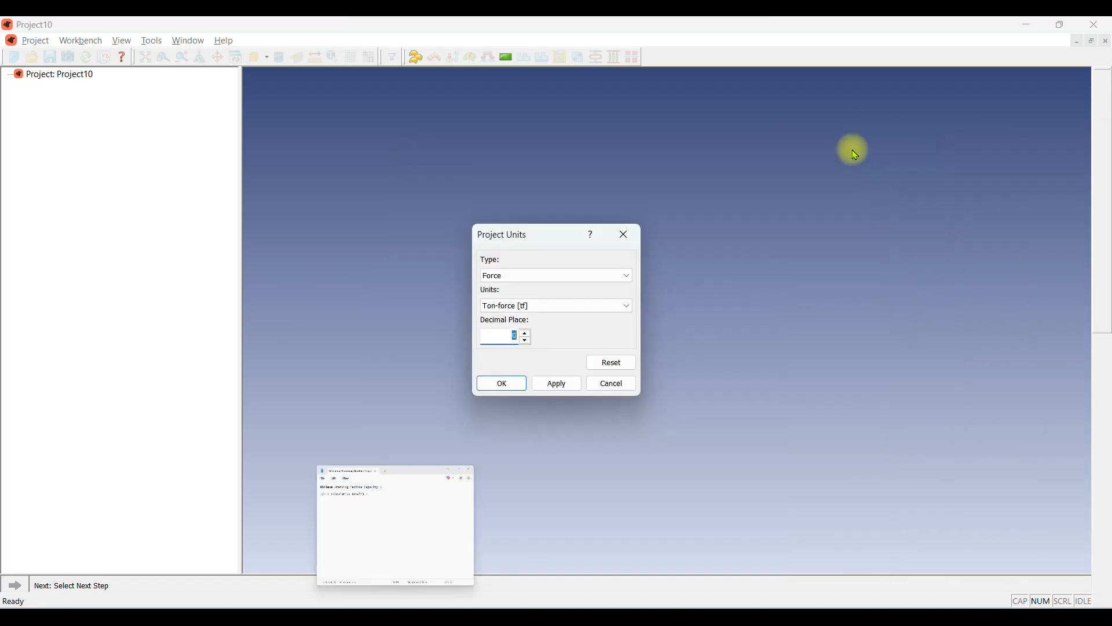
# Accept the force unit settings and reduce the decimal places of the project currency, keeping United States Dollar.
pyautogui.click(502, 383)
pyautogui.click(152, 41)
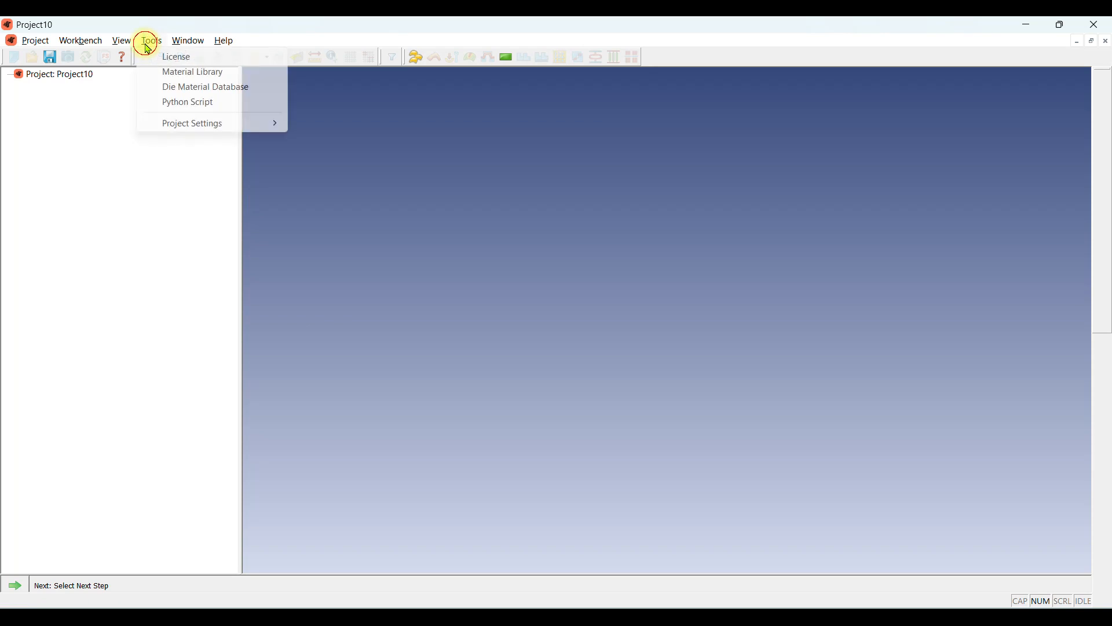
pyautogui.moveTo(194, 124)
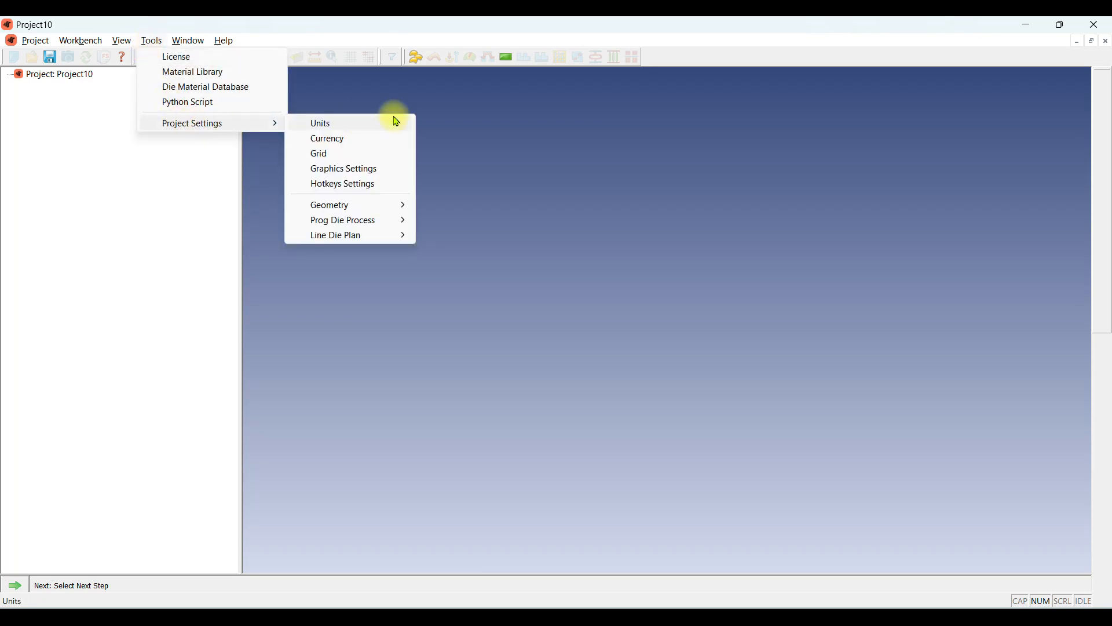
pyautogui.click(370, 137)
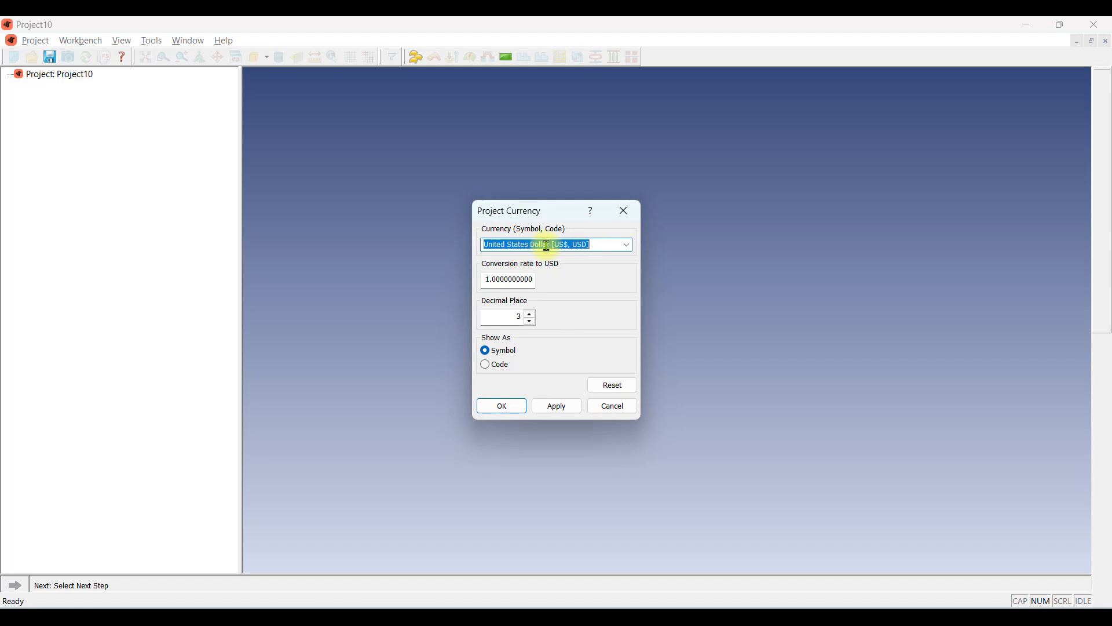
pyautogui.click(628, 250)
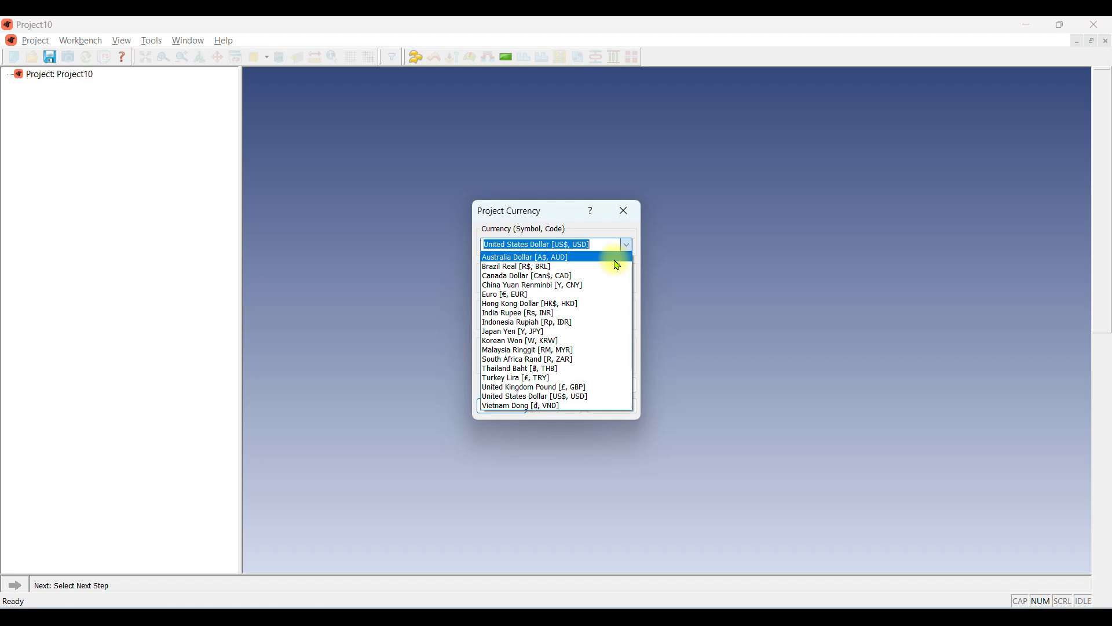
pyautogui.click(476, 226)
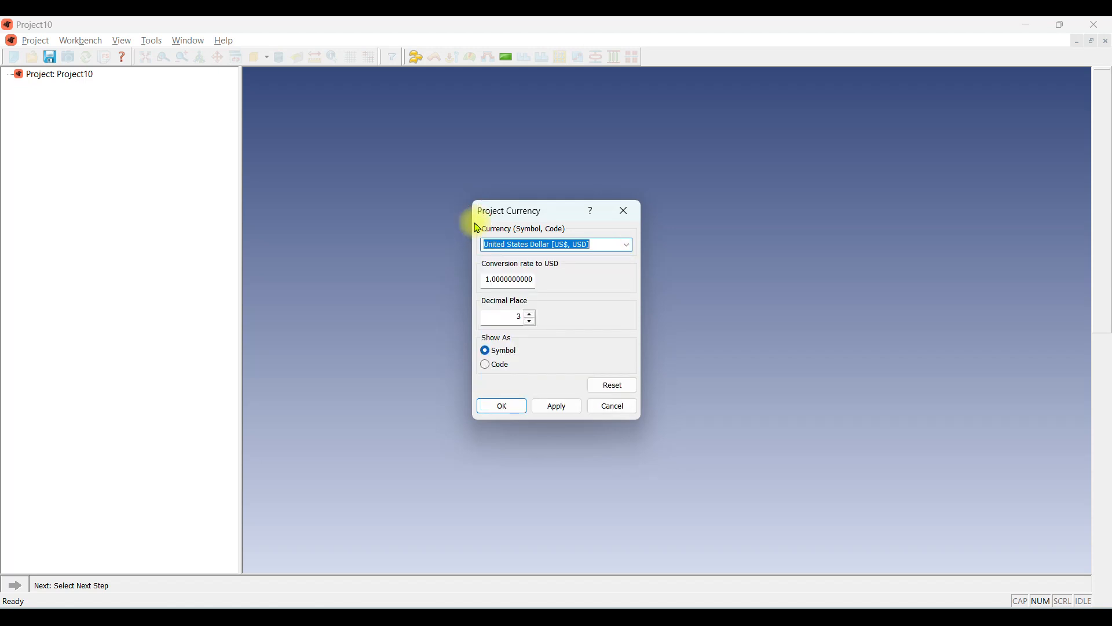
pyautogui.click(531, 320)
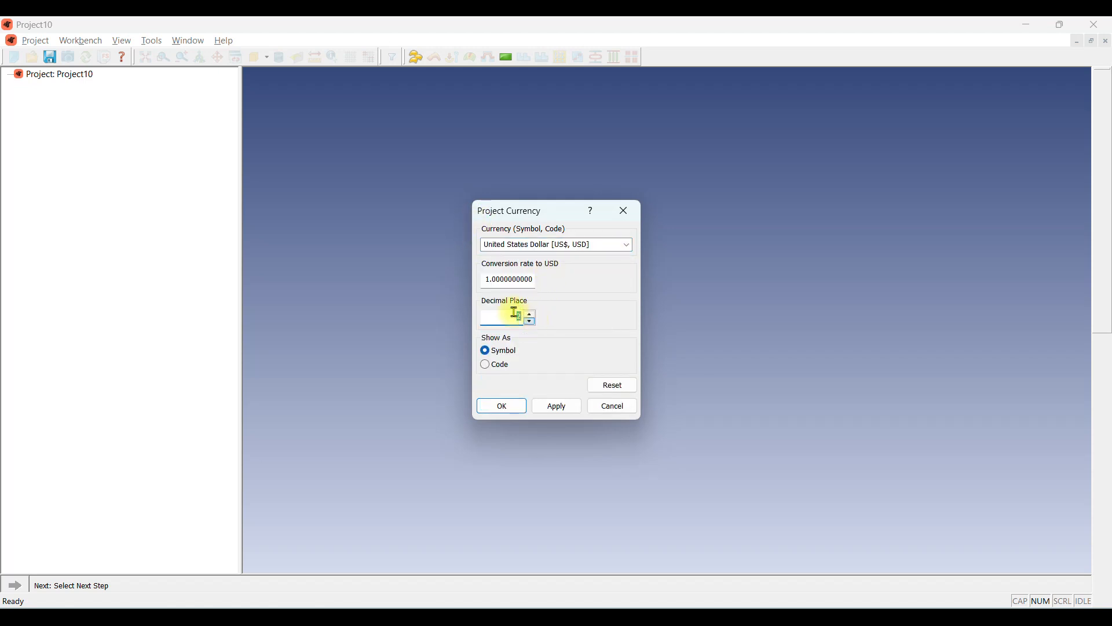
pyautogui.click(517, 411)
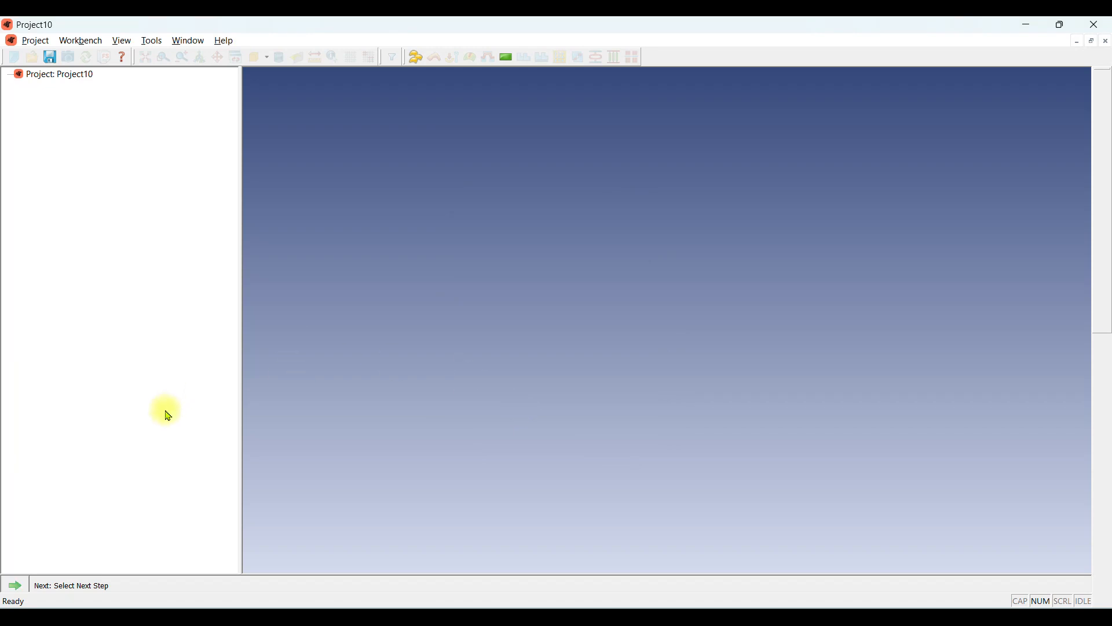
# Start a Geometry stage and import DrawnRail-Part.igs from the FTI geo folder.
pyautogui.click(16, 586)
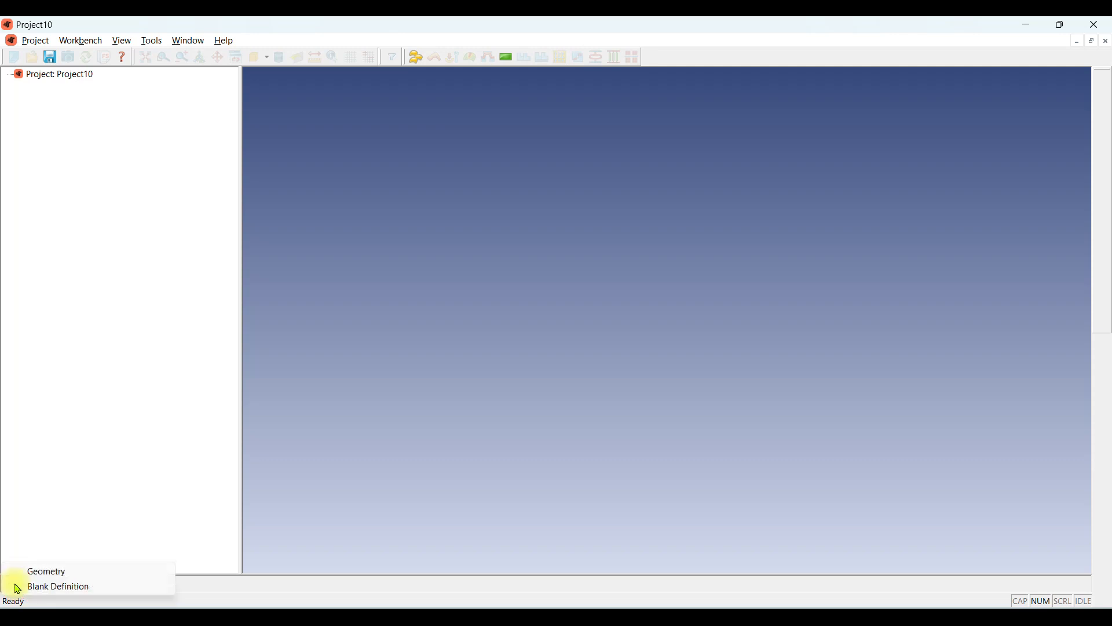
pyautogui.click(46, 574)
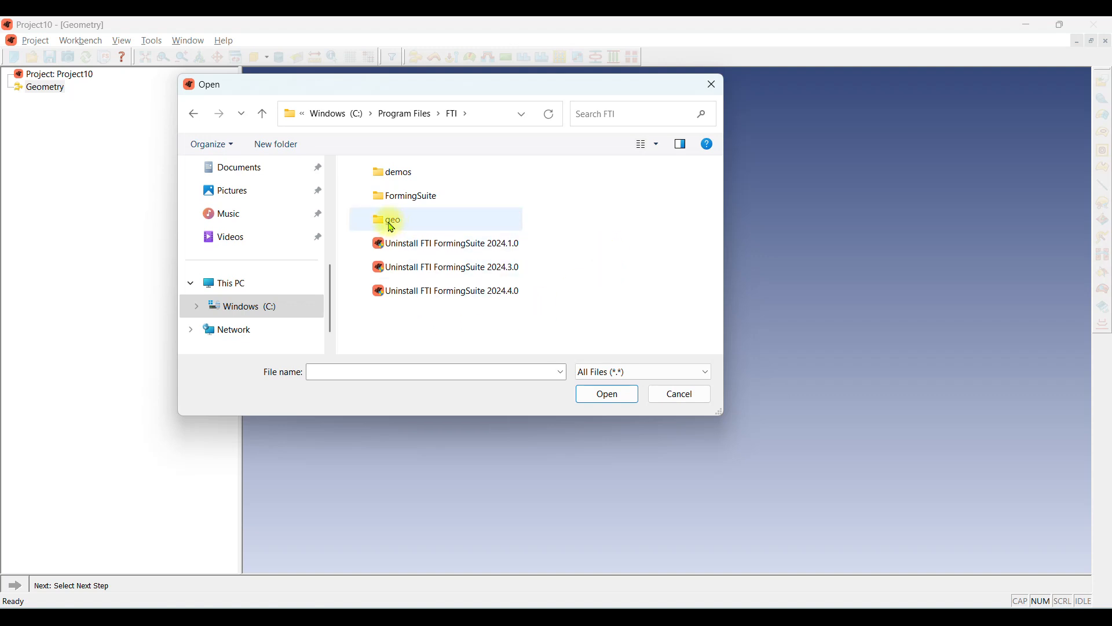
pyautogui.moveTo(391, 227)
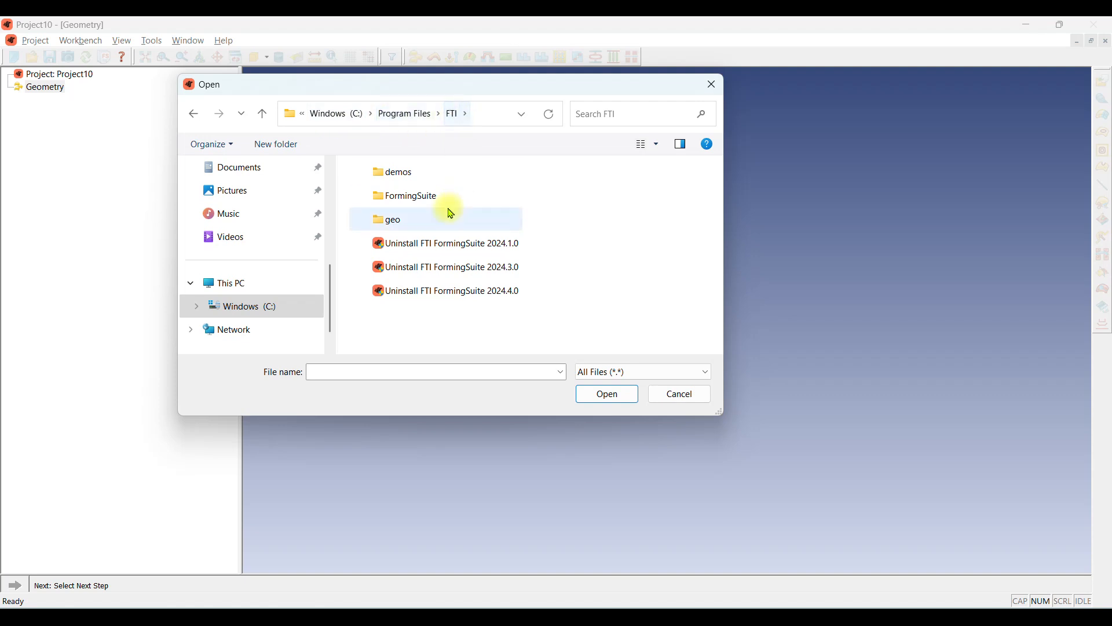
pyautogui.doubleClick(393, 218)
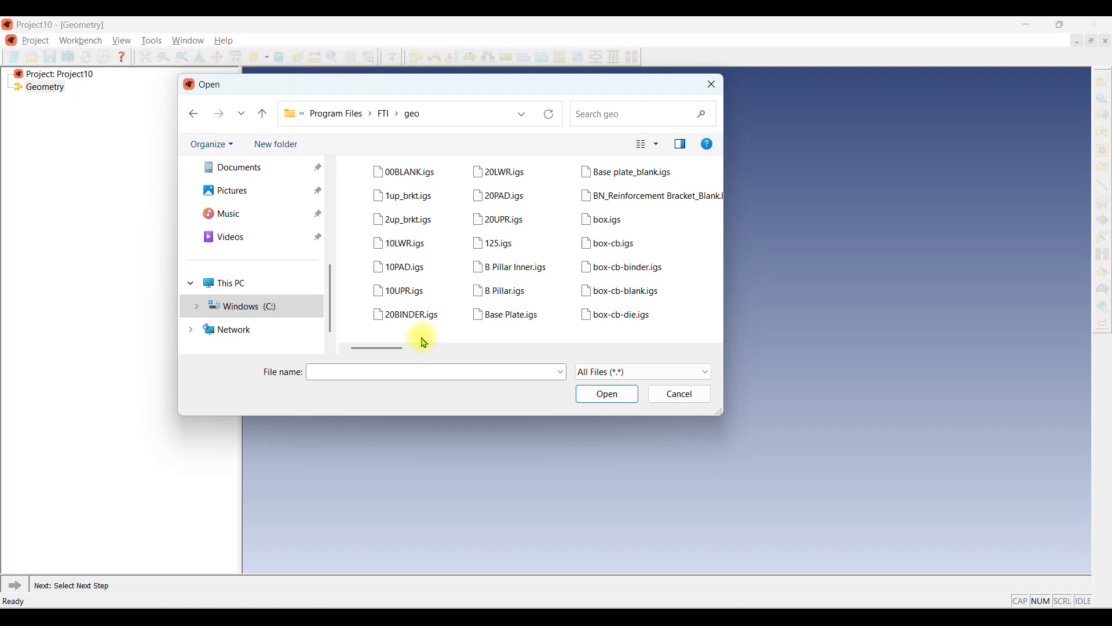
pyautogui.click(705, 373)
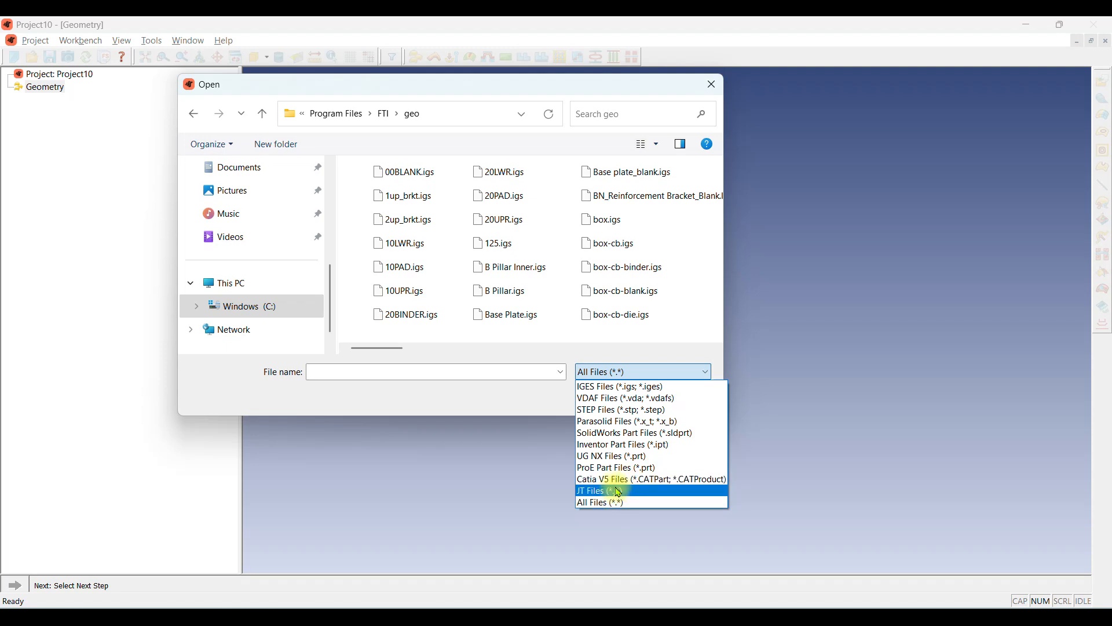
pyautogui.click(666, 336)
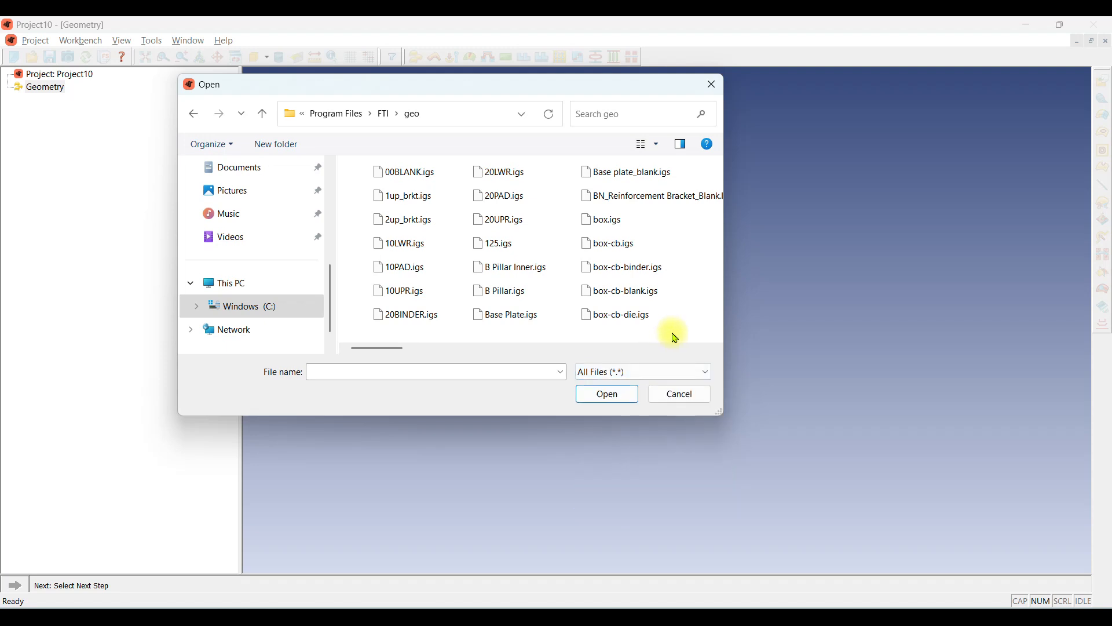
pyautogui.scroll(-4, 675, 338)
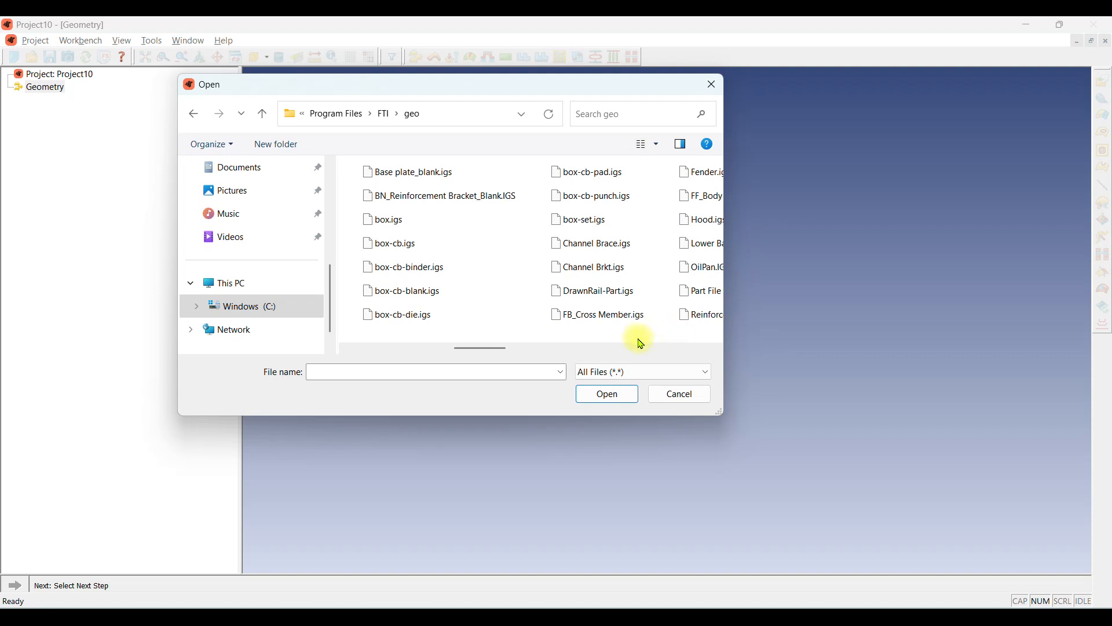
pyautogui.doubleClick(596, 293)
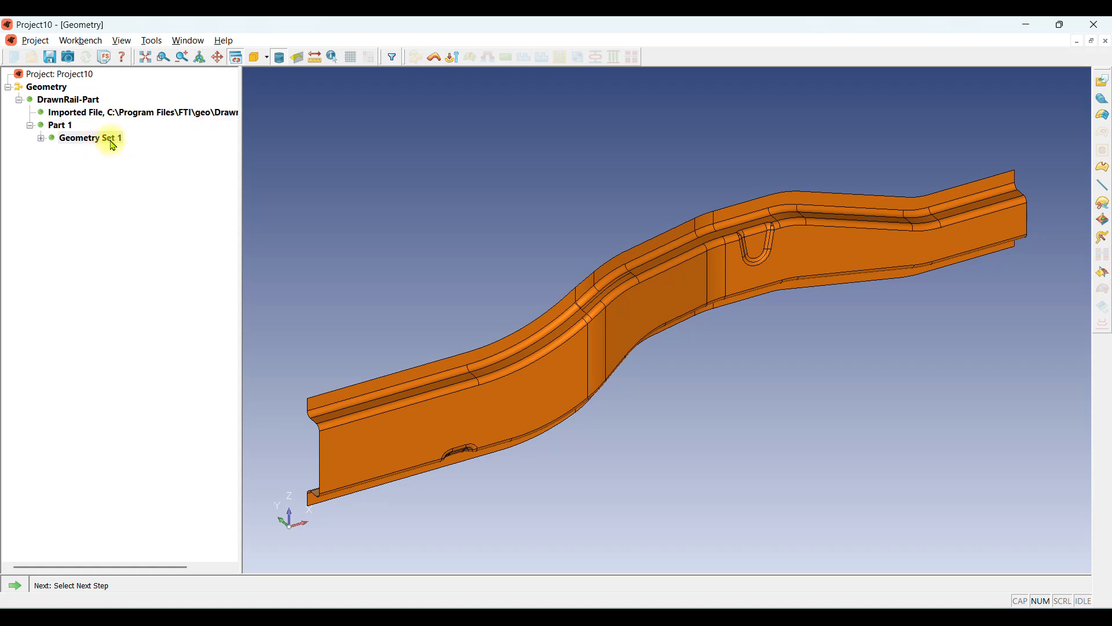
# Examine the contents of Geometry Set 1 and the rail's shape and end profile from several angles.
pyautogui.click(40, 138)
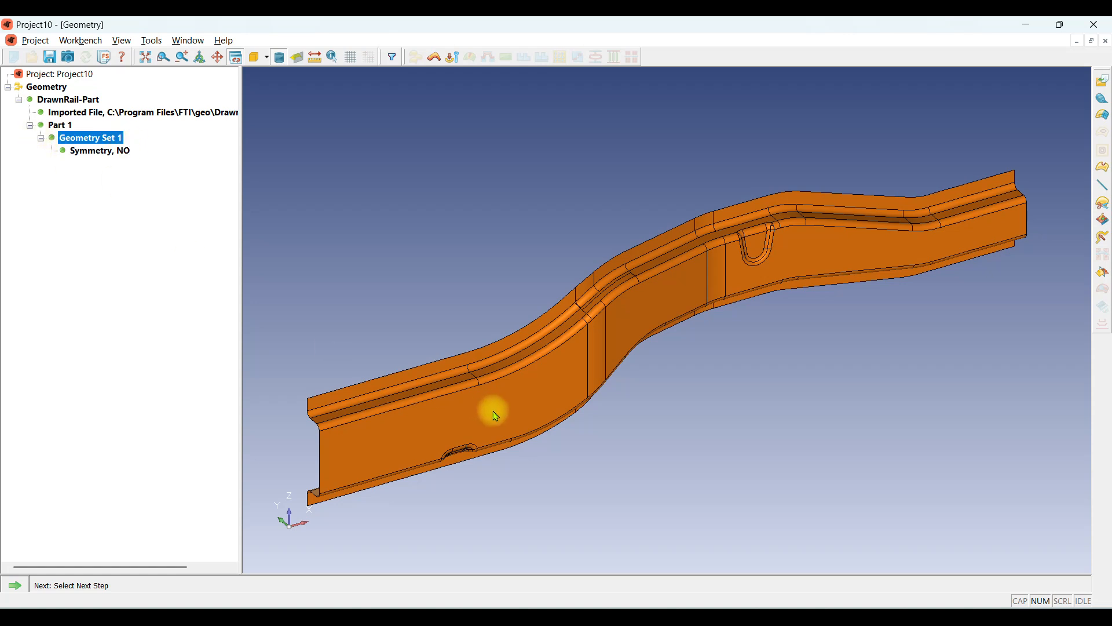
pyautogui.moveTo(491, 410); pyautogui.dragTo(770, 402, button='middle')
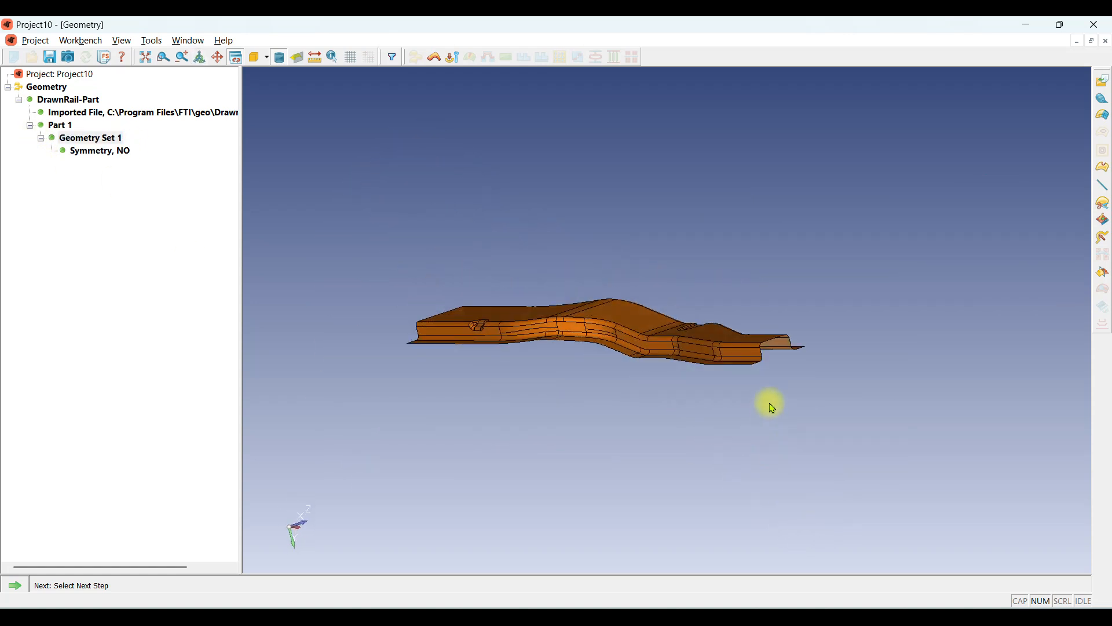
pyautogui.scroll(6, 774, 367)
pyautogui.scroll(5, 746, 365)
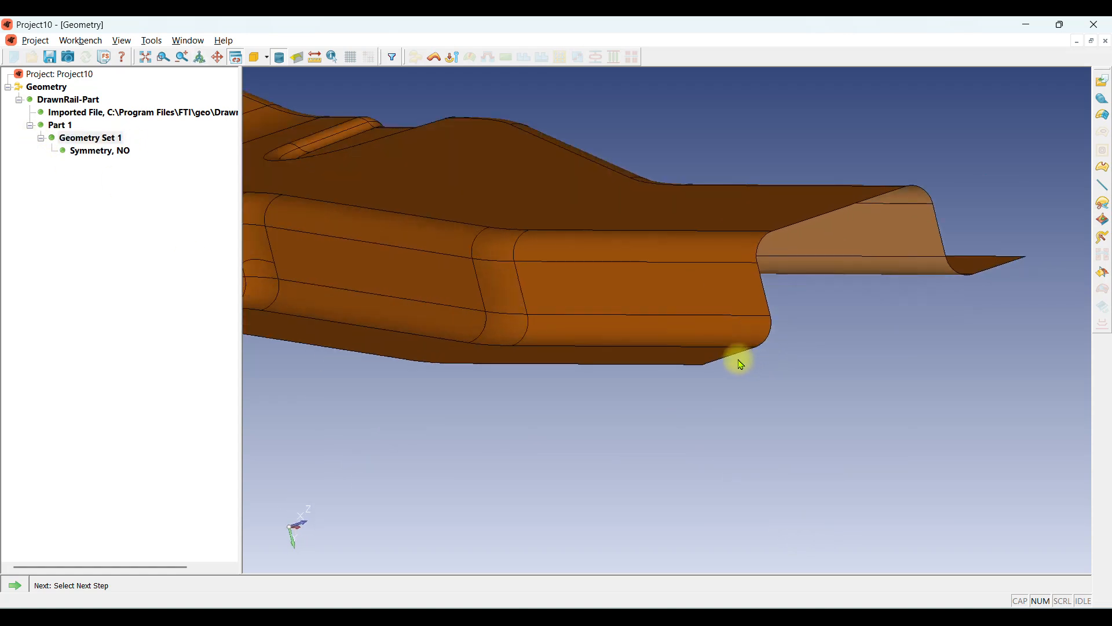
pyautogui.moveTo(676, 365); pyautogui.dragTo(684, 363, button='middle')
pyautogui.scroll(-8, 684, 363)
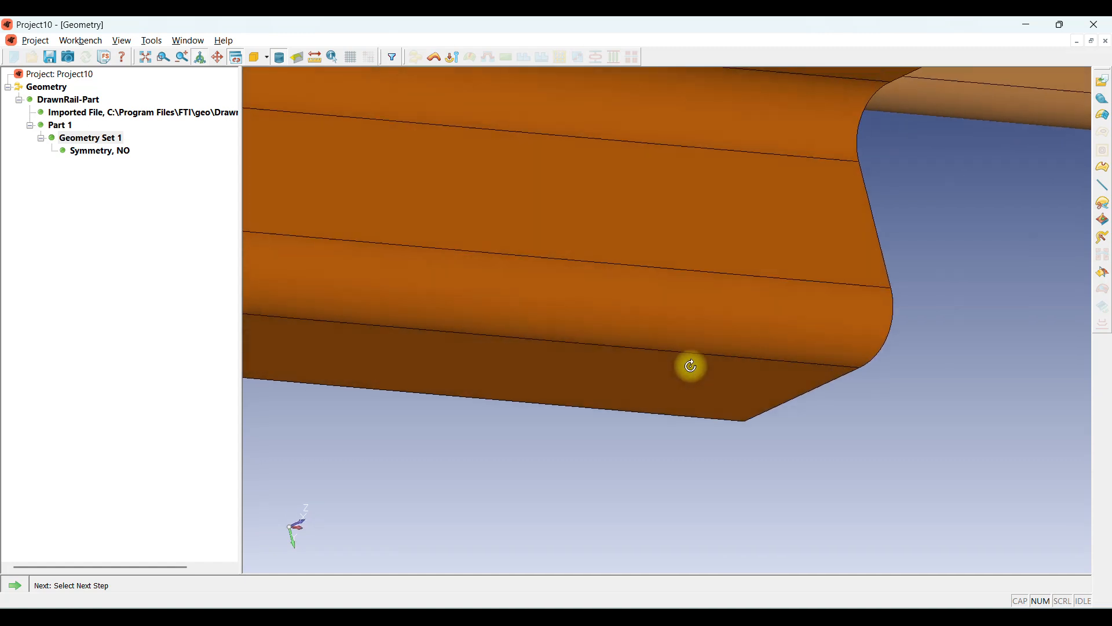
pyautogui.moveTo(680, 404); pyautogui.dragTo(729, 404, button='middle')
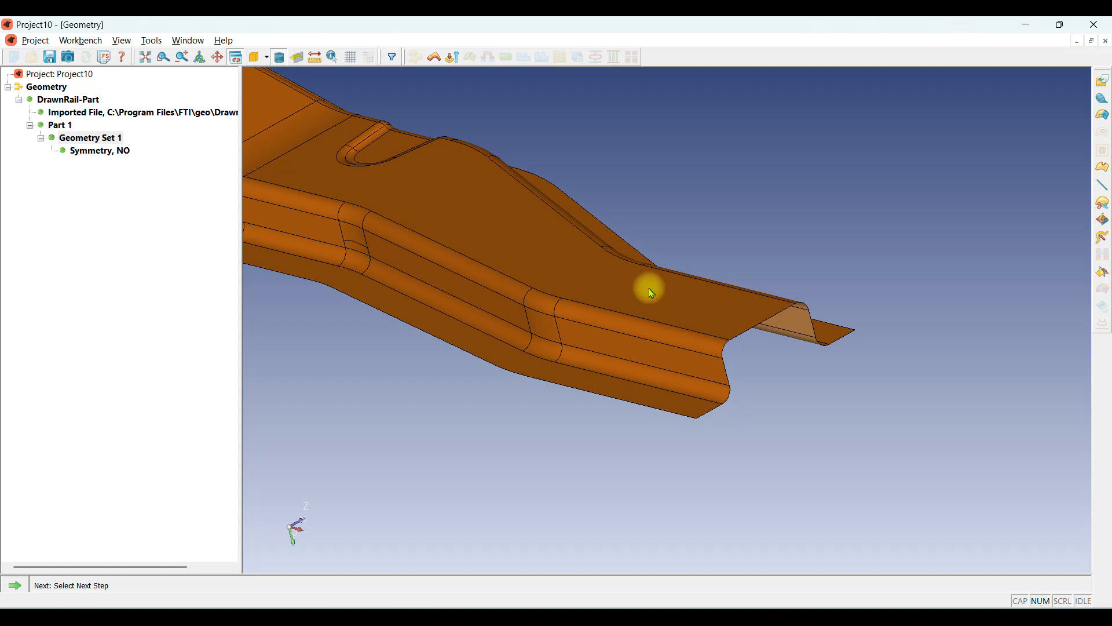
# Define the part material as HSLA 300 with a thickness of 1 mm.
pyautogui.click(18, 586)
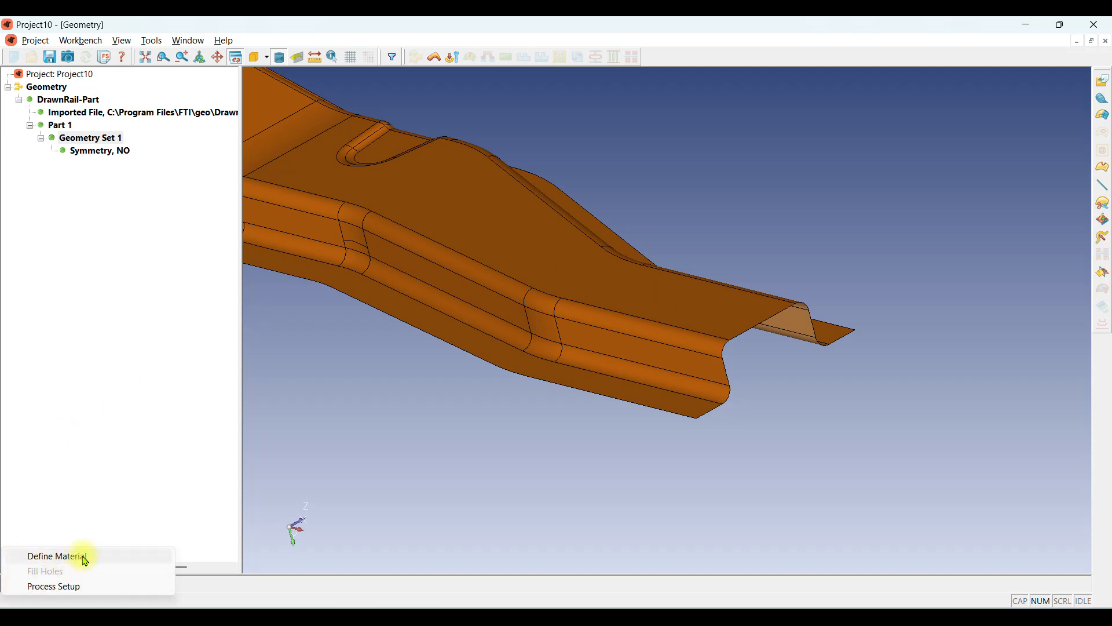
pyautogui.click(85, 561)
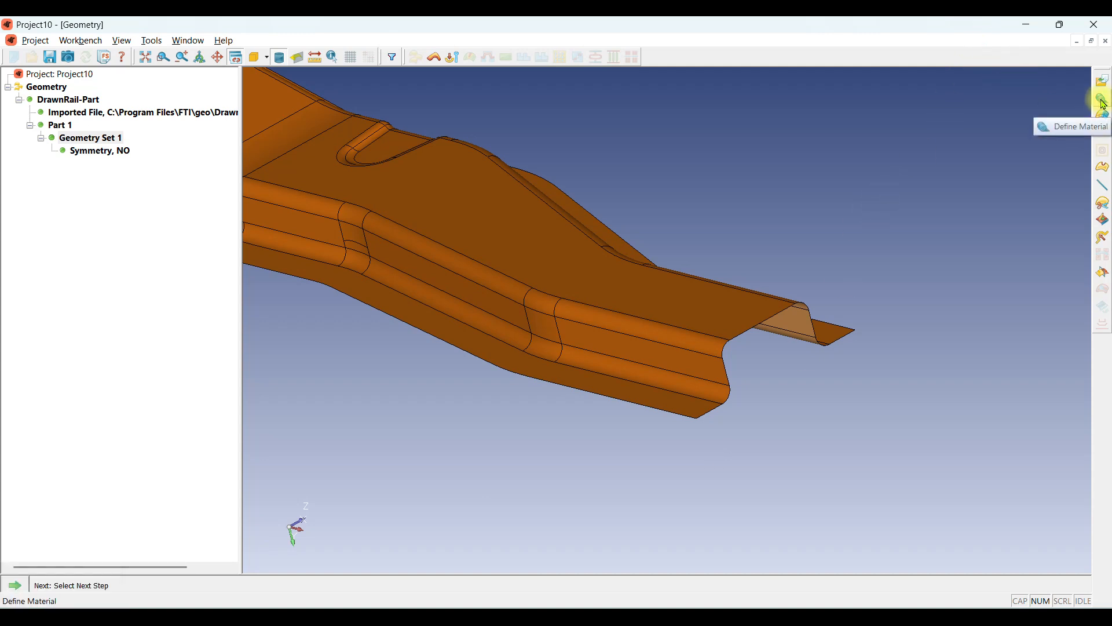
pyautogui.click(16, 585)
pyautogui.click(57, 557)
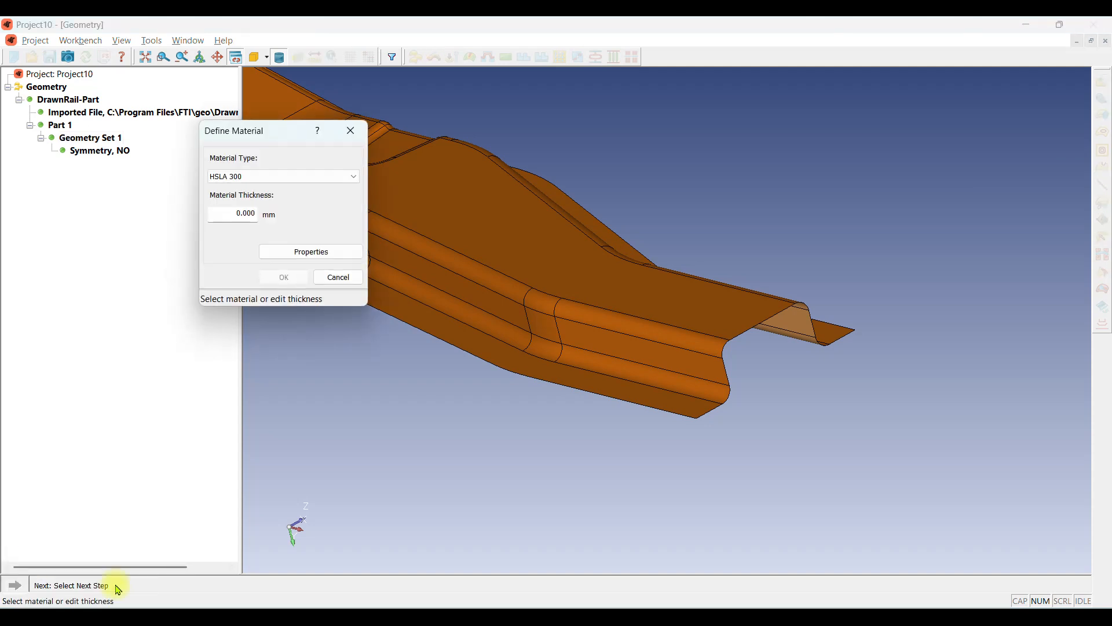
pyautogui.click(358, 178)
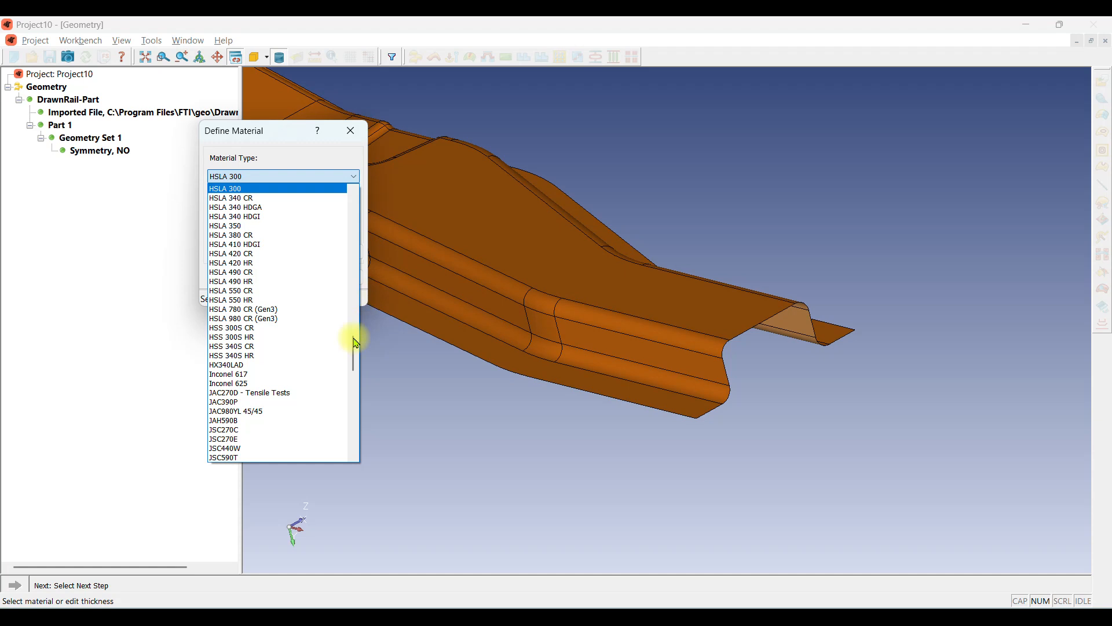
pyautogui.moveTo(353, 354)
pyautogui.mouseDown()
pyautogui.moveTo(355, 191)
pyautogui.moveTo(358, 374)
pyautogui.mouseUp()
pyautogui.moveTo(357, 392); pyautogui.dragTo(355, 349)
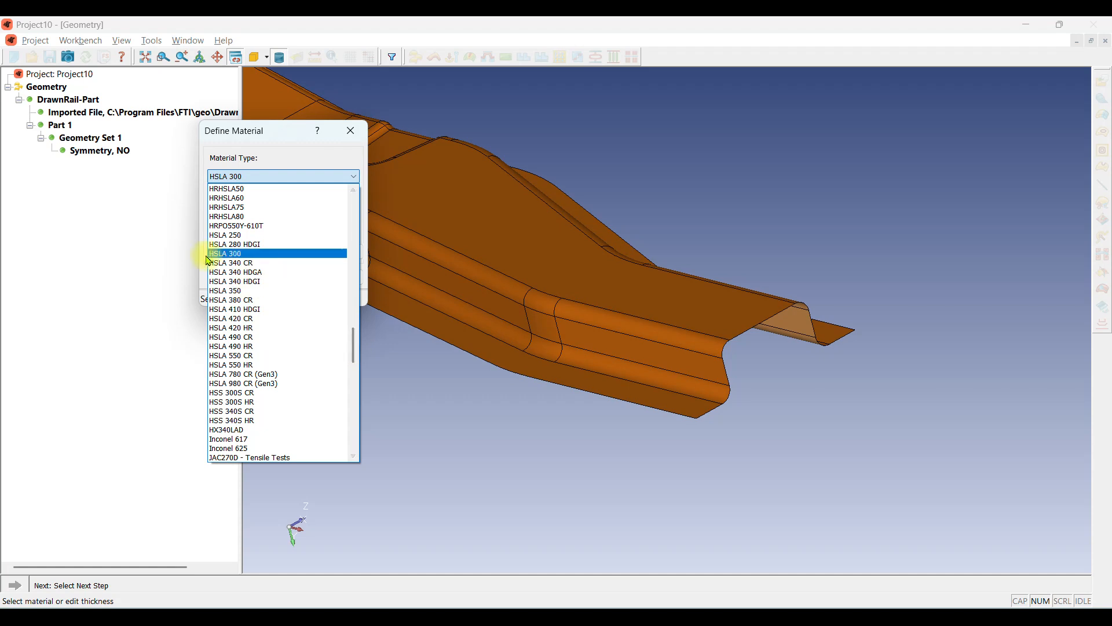
pyautogui.click(231, 255)
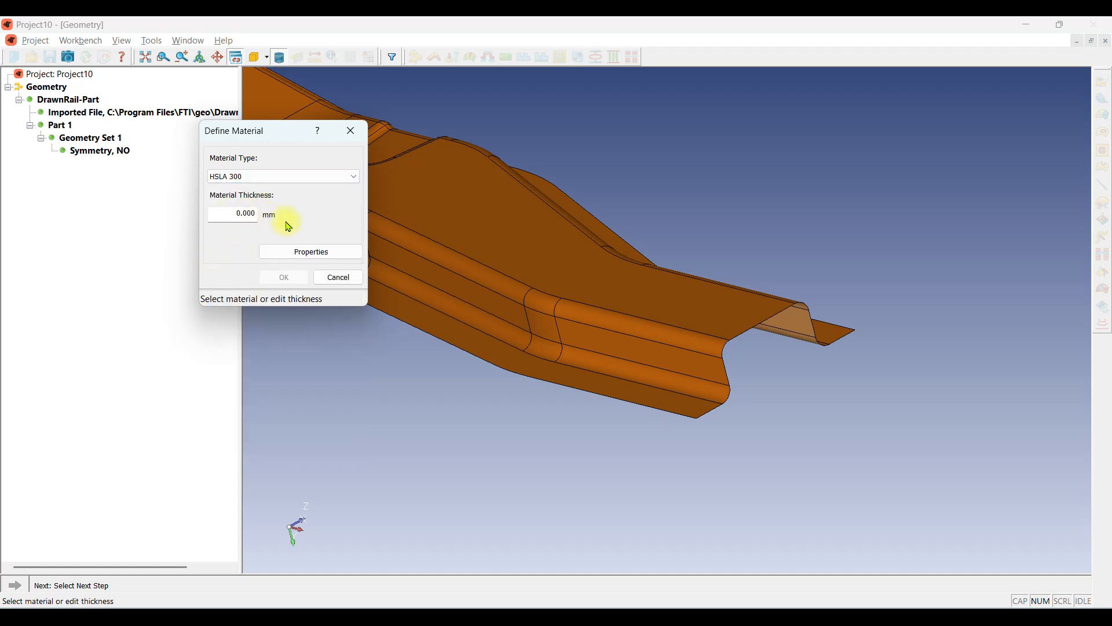
pyautogui.moveTo(234, 214); pyautogui.dragTo(276, 221)
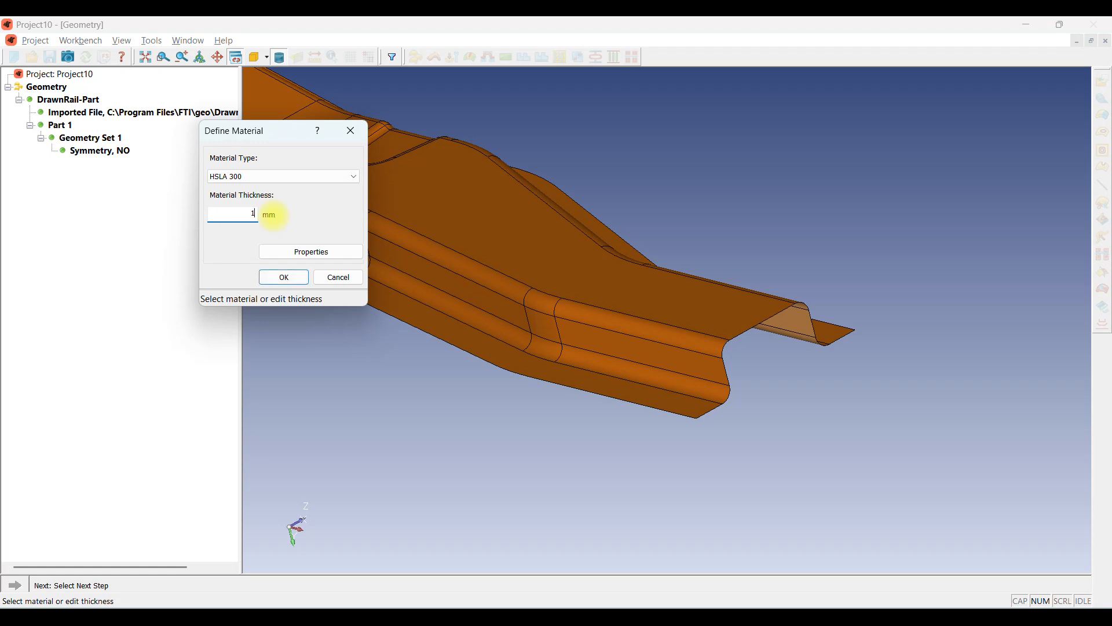
# Review the HSLA 300 mechanical and forming limit properties, keeping the forming limit curve on FLD0 Based on Thickness.
pyautogui.click(342, 251)
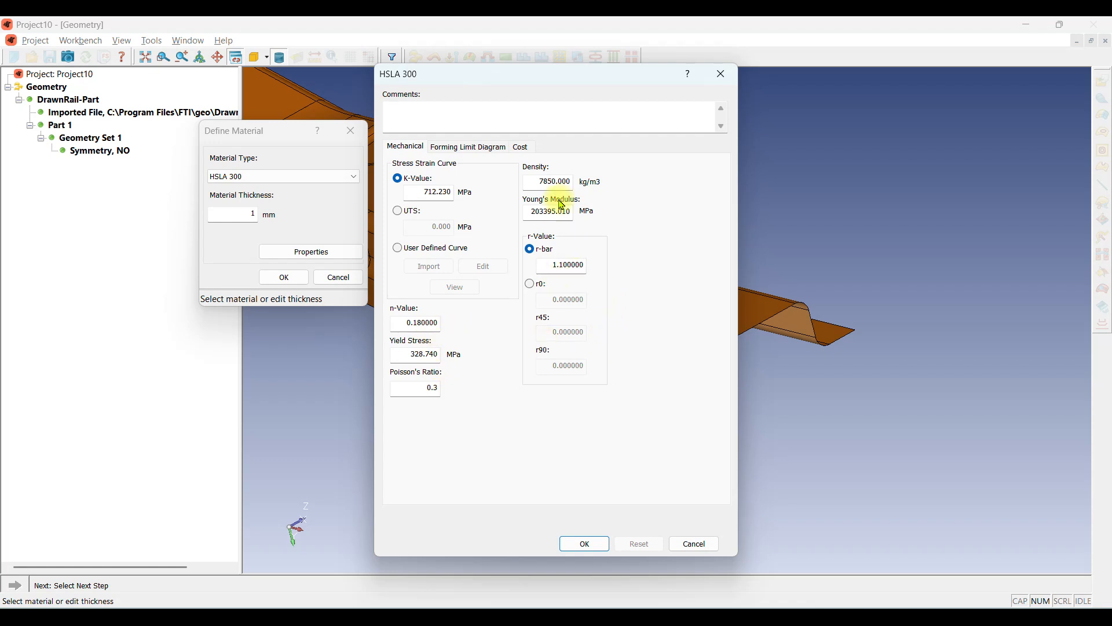
pyautogui.click(483, 148)
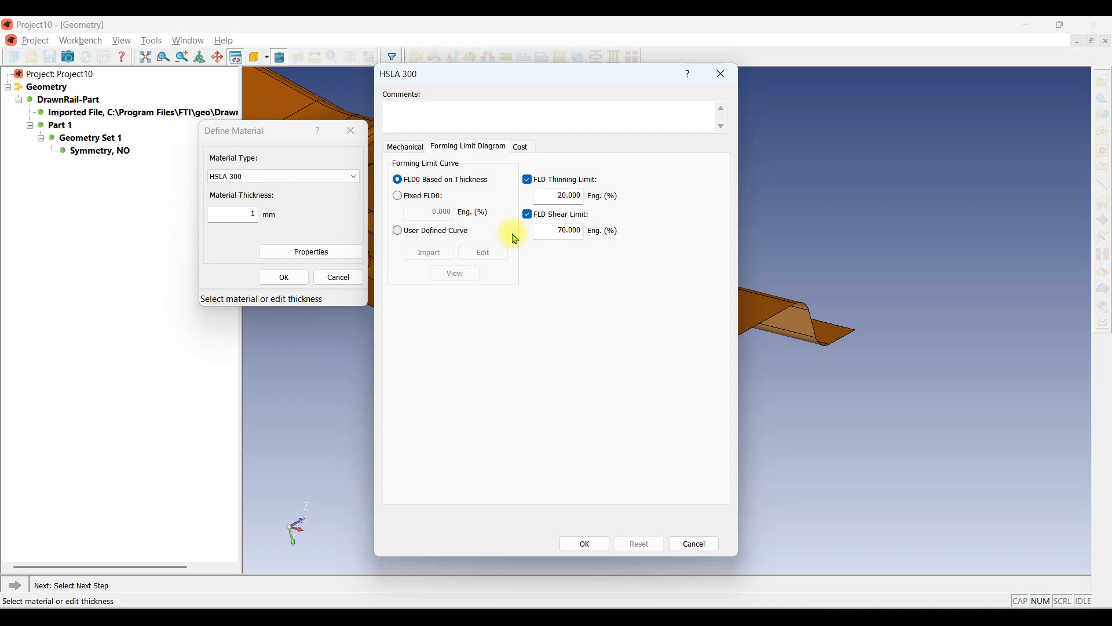
pyautogui.click(399, 231)
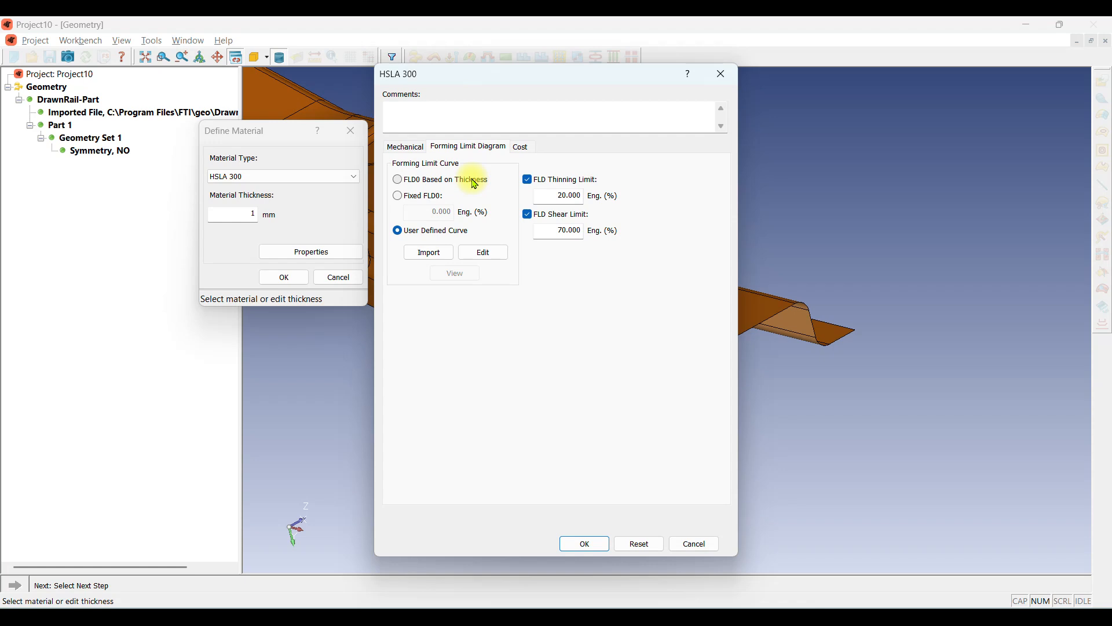
pyautogui.click(415, 183)
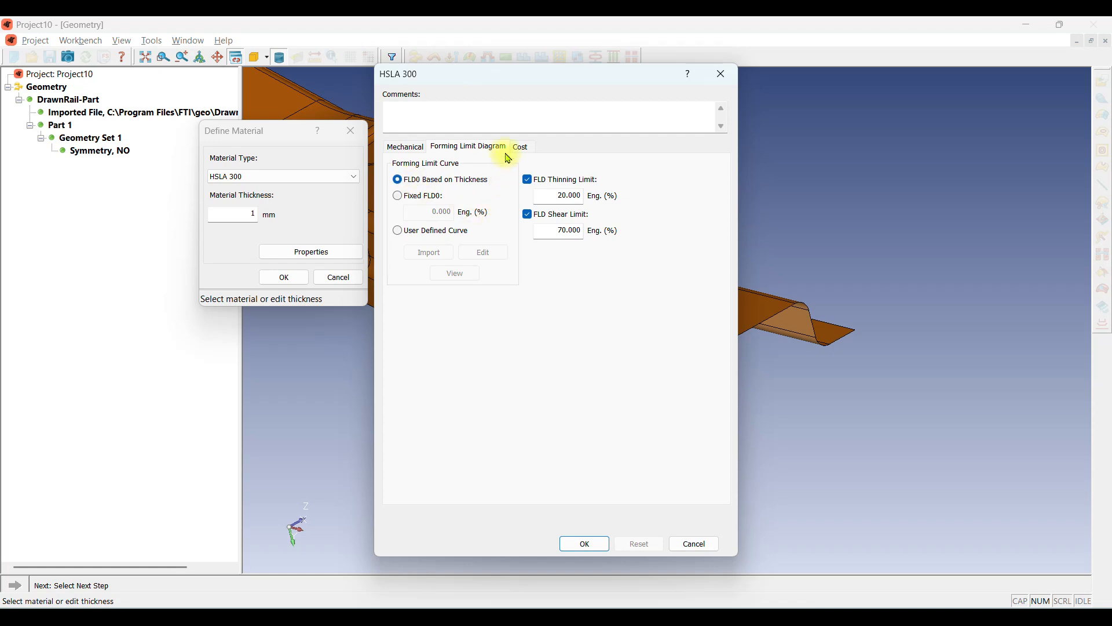
# Set HSLA 300 costs to fixed base 10, scrap value 2 and extra material 1 US$/kg, consumables 0.5 US$/blank, and accept the material.
pyautogui.click(524, 148)
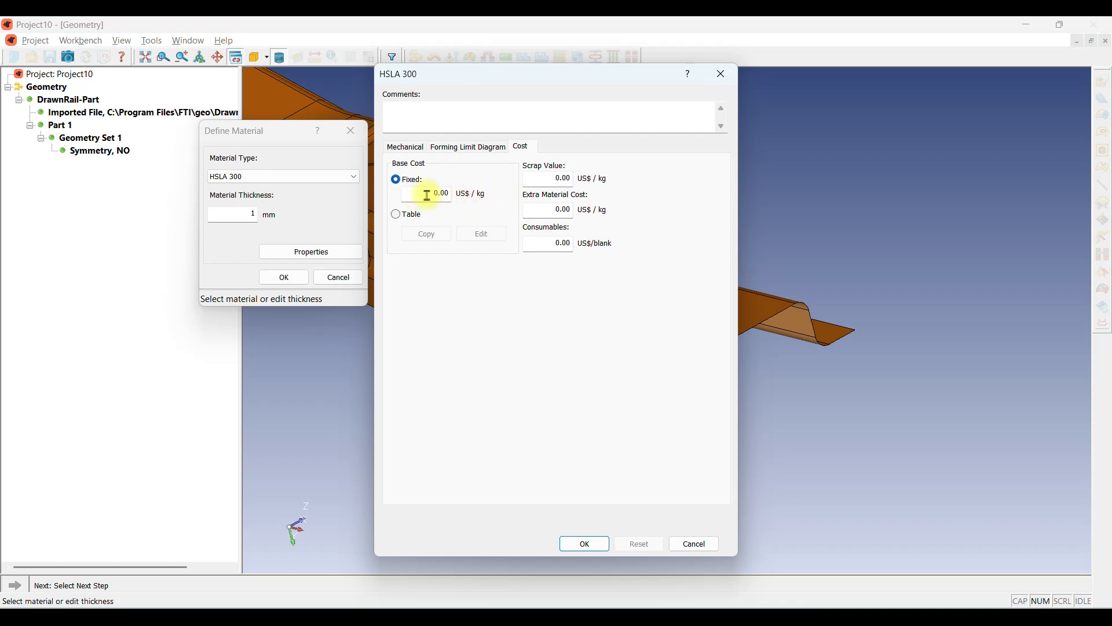
pyautogui.moveTo(428, 195); pyautogui.dragTo(446, 193)
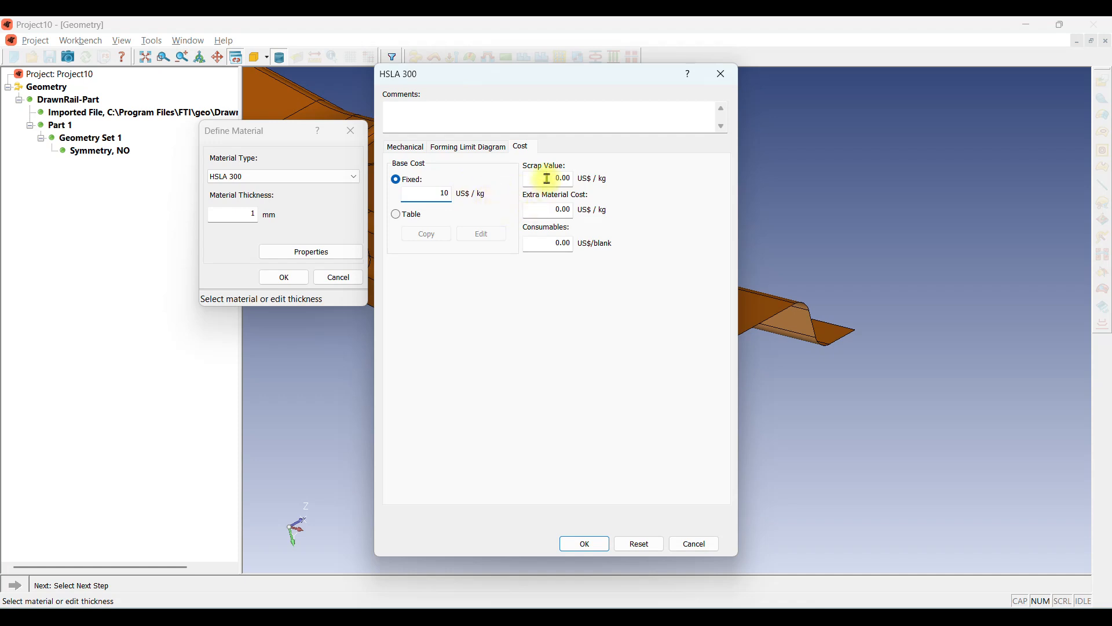
pyautogui.moveTo(546, 177); pyautogui.dragTo(585, 184)
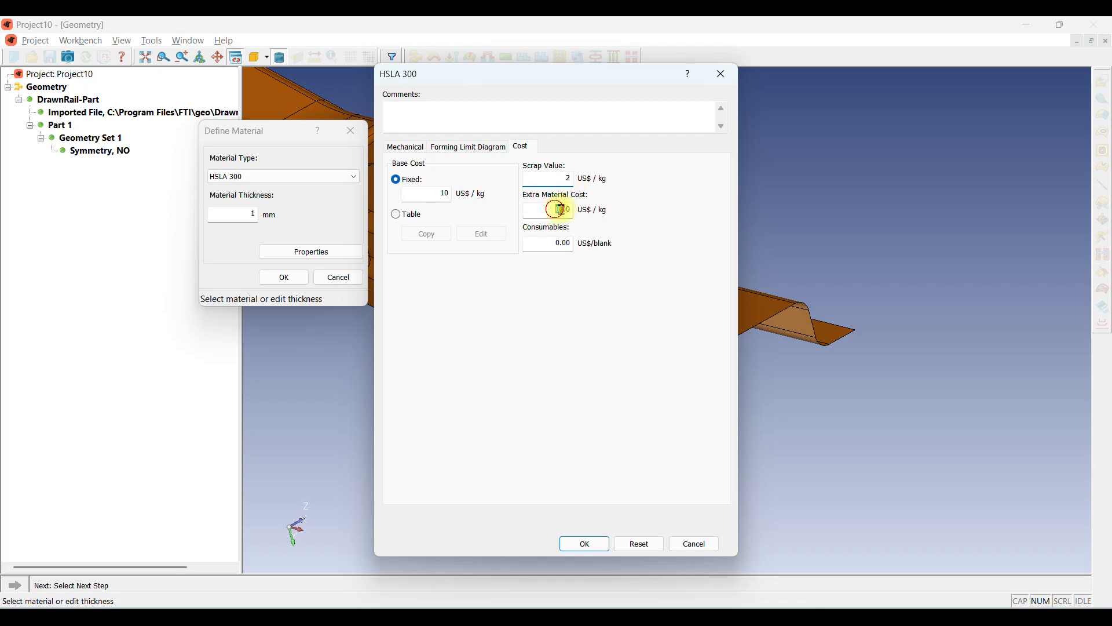
pyautogui.moveTo(560, 209); pyautogui.dragTo(599, 213)
pyautogui.write('1')
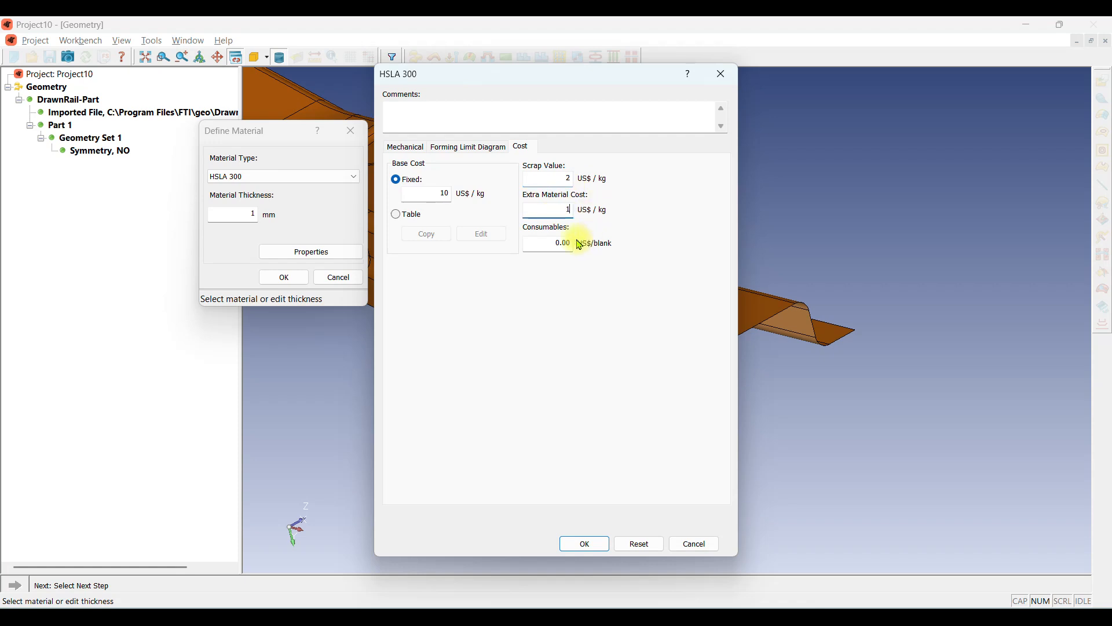
pyautogui.moveTo(550, 242); pyautogui.dragTo(586, 254)
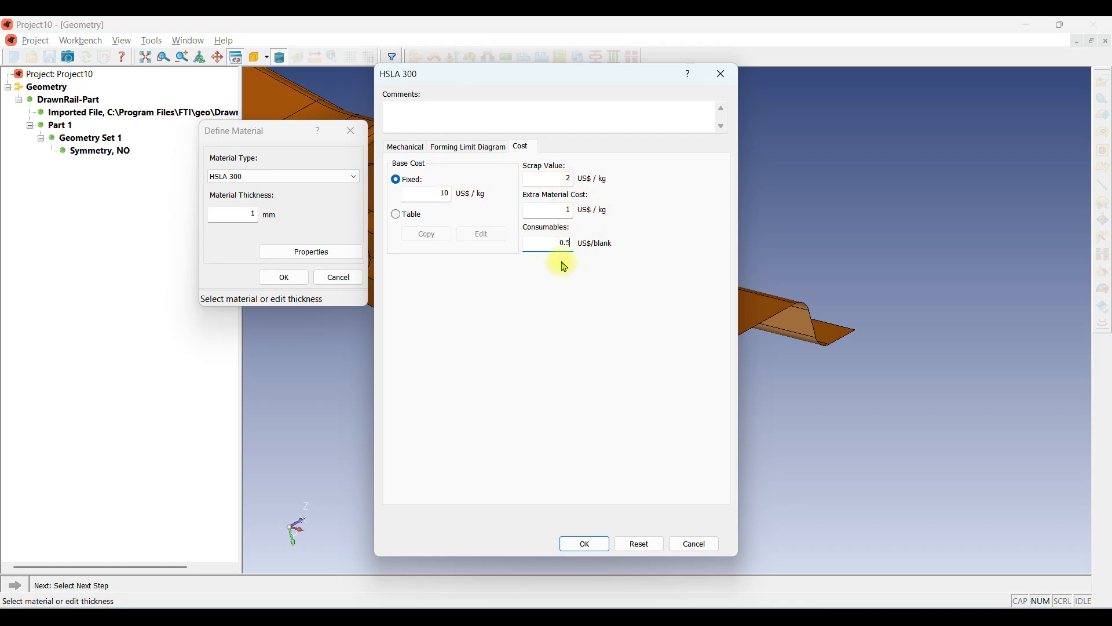
pyautogui.click(591, 542)
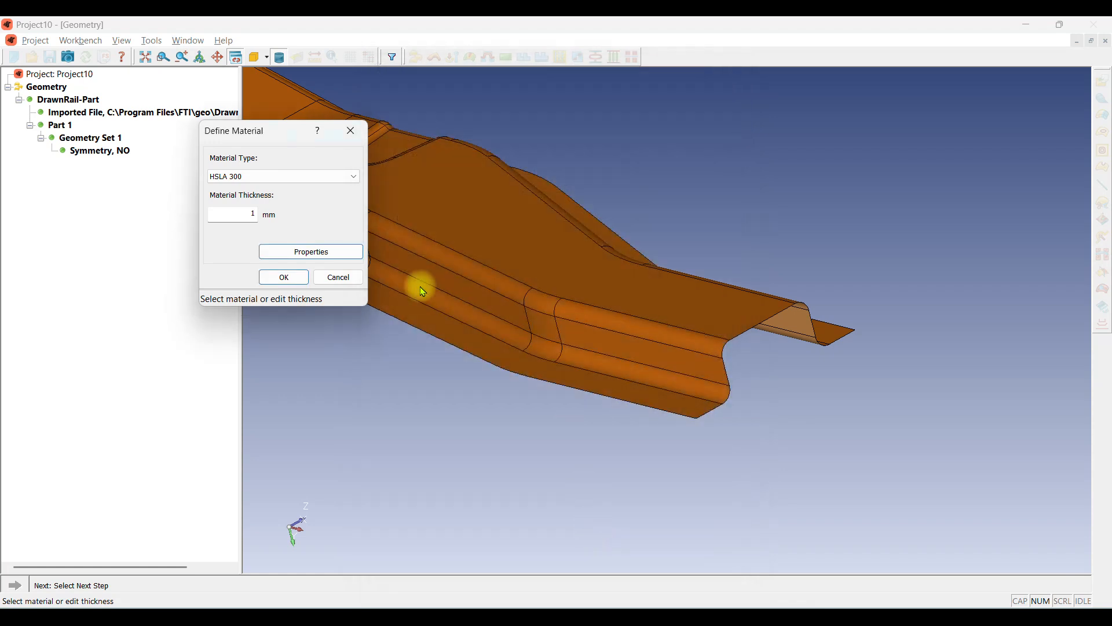
pyautogui.click(284, 276)
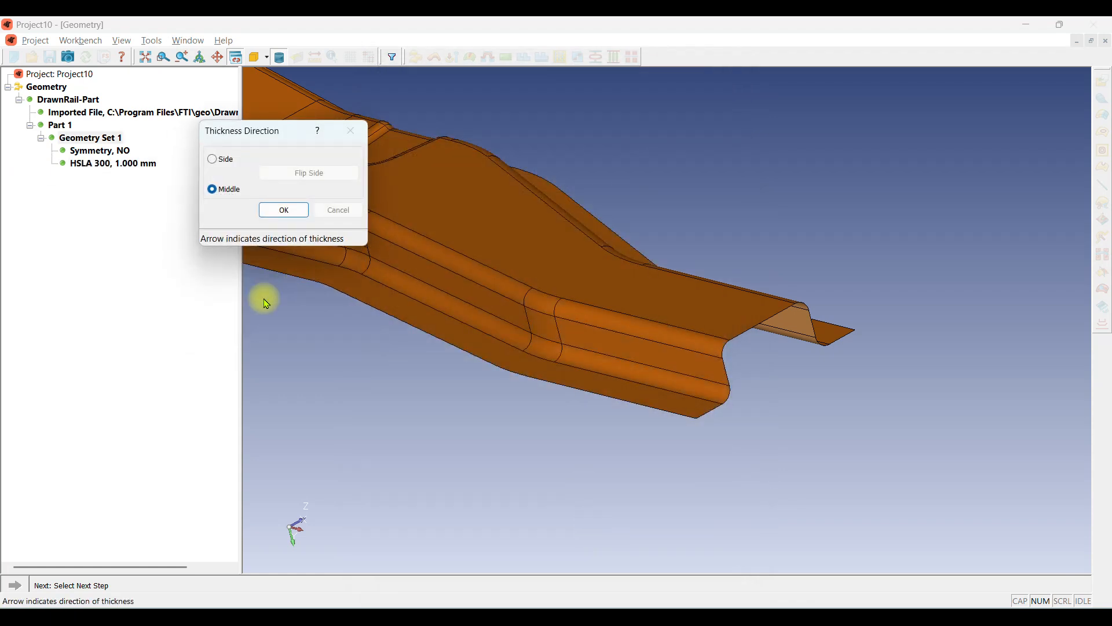
# Try the Side thickness direction on the rail and flip its side.
pyautogui.moveTo(240, 137); pyautogui.dragTo(262, 176)
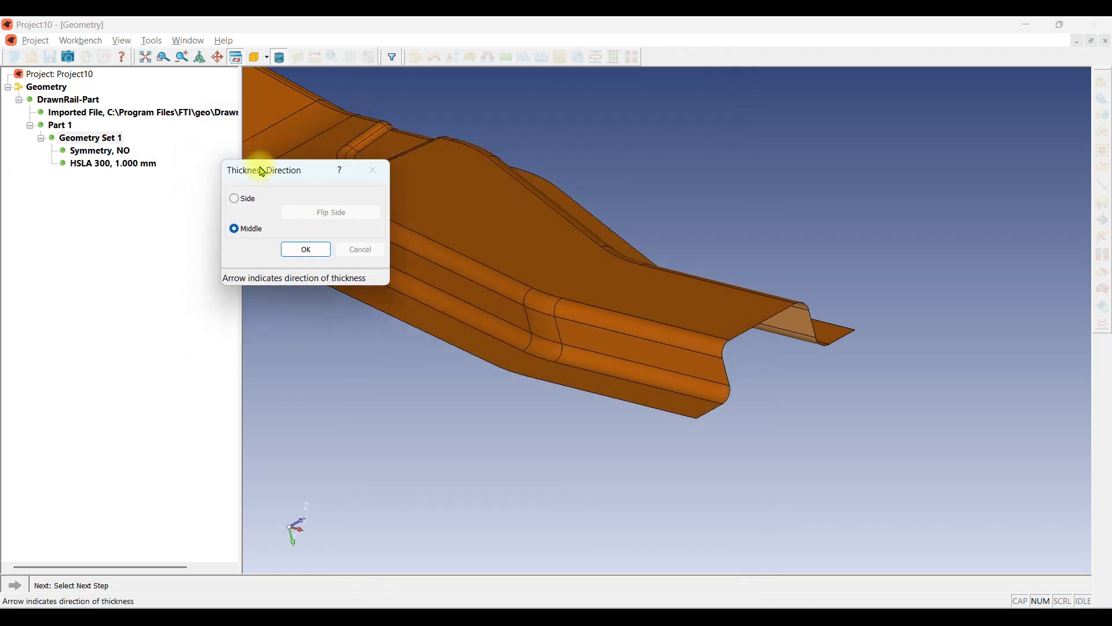
pyautogui.scroll(3, 753, 394)
pyautogui.scroll(3, 638, 423)
pyautogui.moveTo(653, 409); pyautogui.dragTo(792, 384, button='middle')
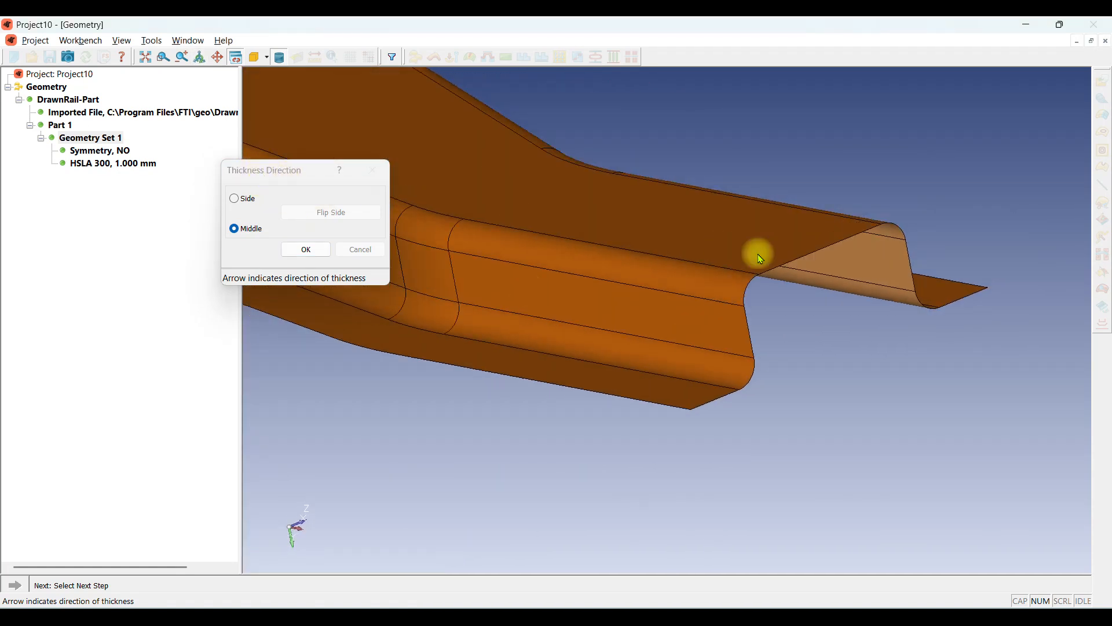
pyautogui.scroll(-5, 904, 377)
pyautogui.moveTo(904, 382); pyautogui.dragTo(784, 296, button='middle')
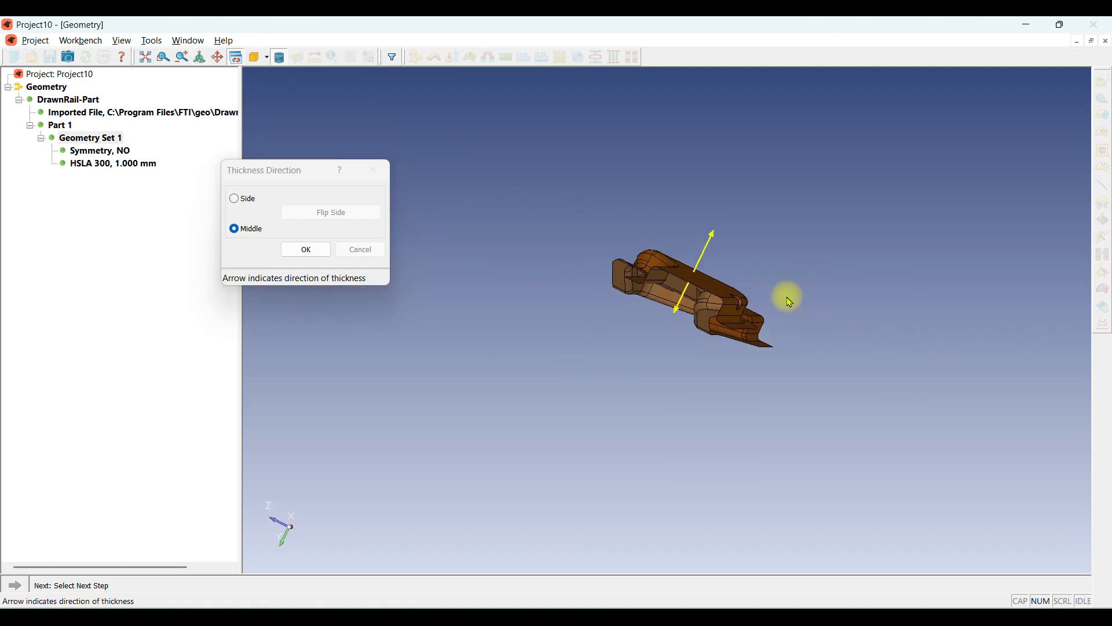
pyautogui.click(235, 198)
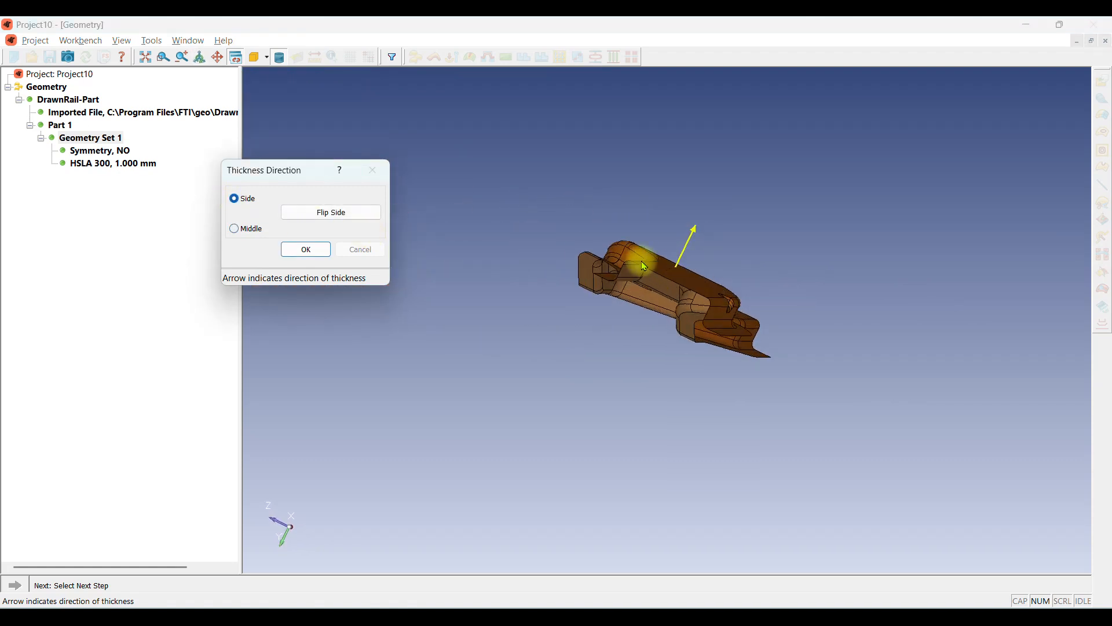
pyautogui.scroll(2, 637, 254)
pyautogui.click(323, 221)
pyautogui.click(322, 222)
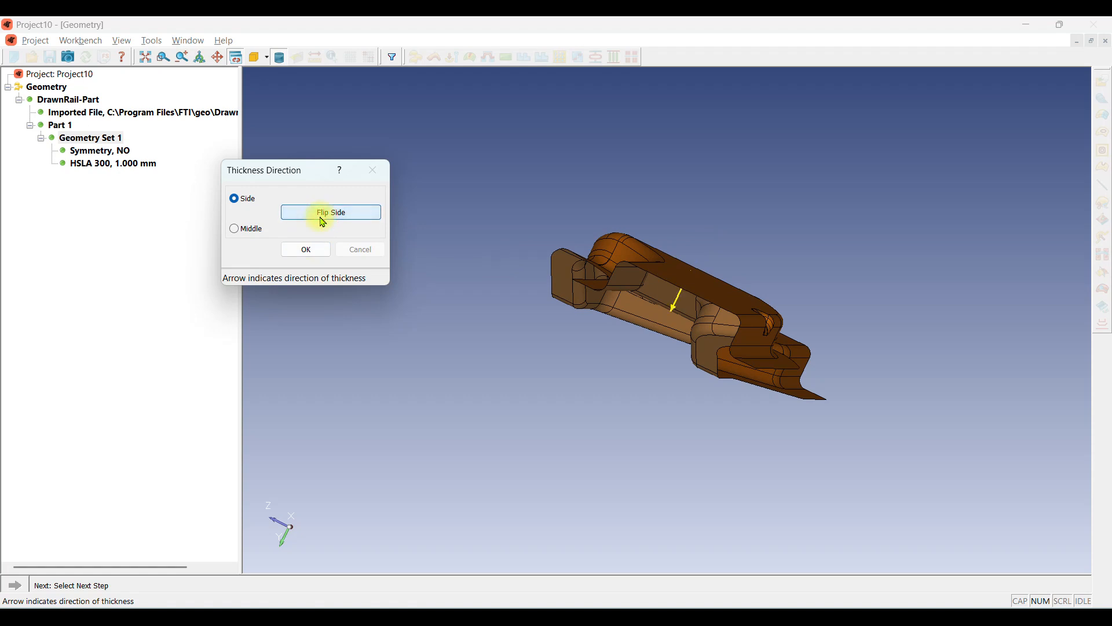
# Set the rail's thickness direction to Middle and accept it.
pyautogui.click(235, 228)
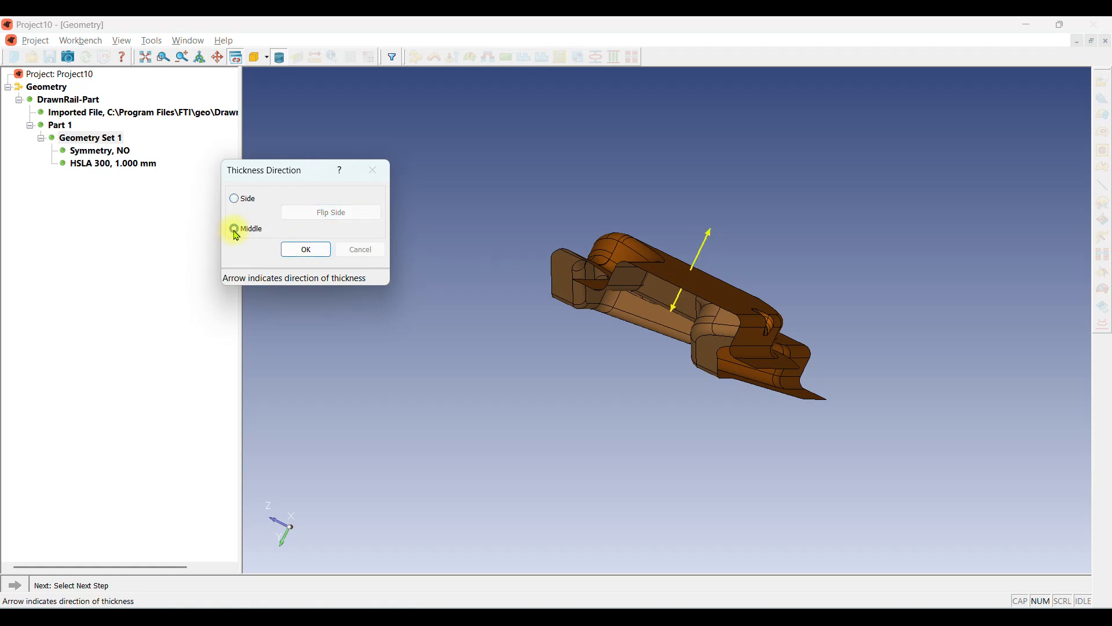
pyautogui.moveTo(724, 290); pyautogui.dragTo(678, 301)
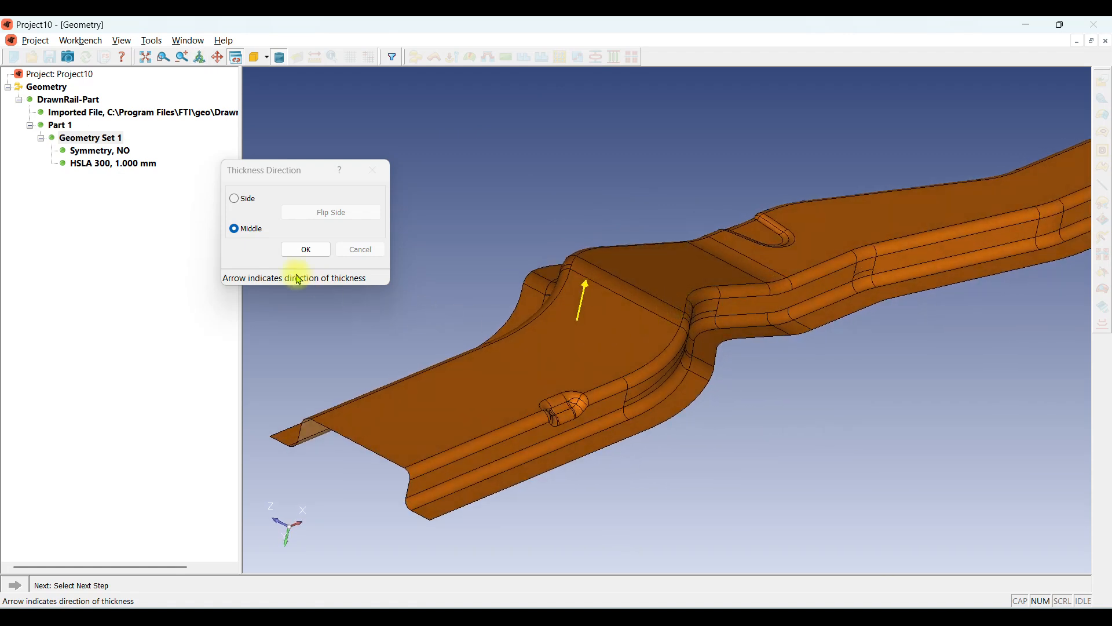
pyautogui.click(299, 250)
pyautogui.scroll(-3, 357, 251)
pyautogui.moveTo(357, 251); pyautogui.dragTo(559, 298)
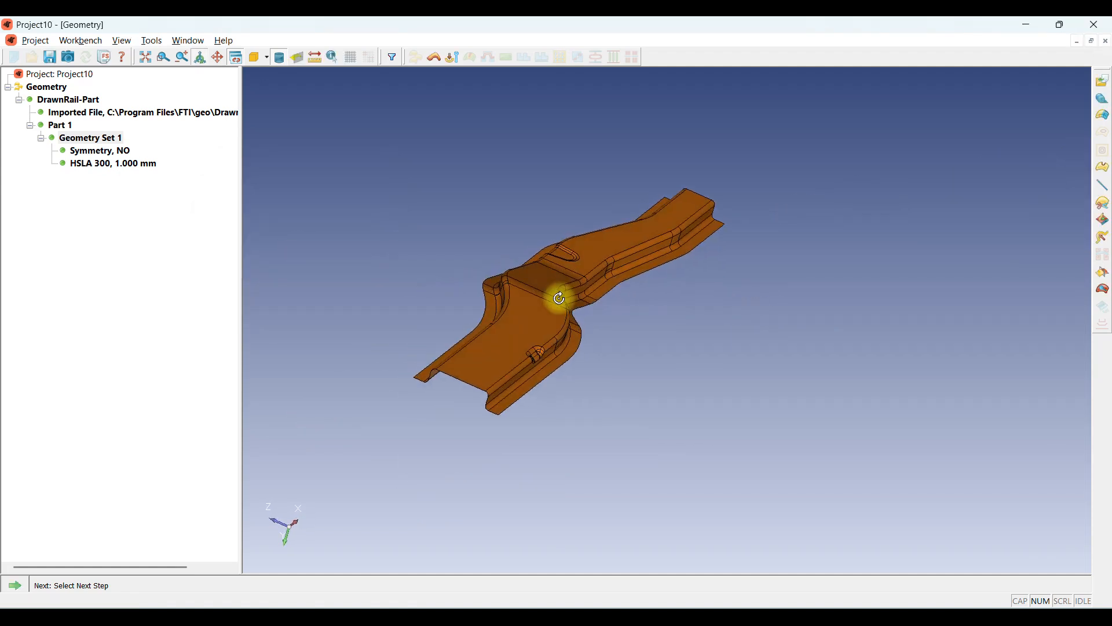
# Start creating a direction vector for the rail's geometry set and review the available direction options.
pyautogui.click(16, 586)
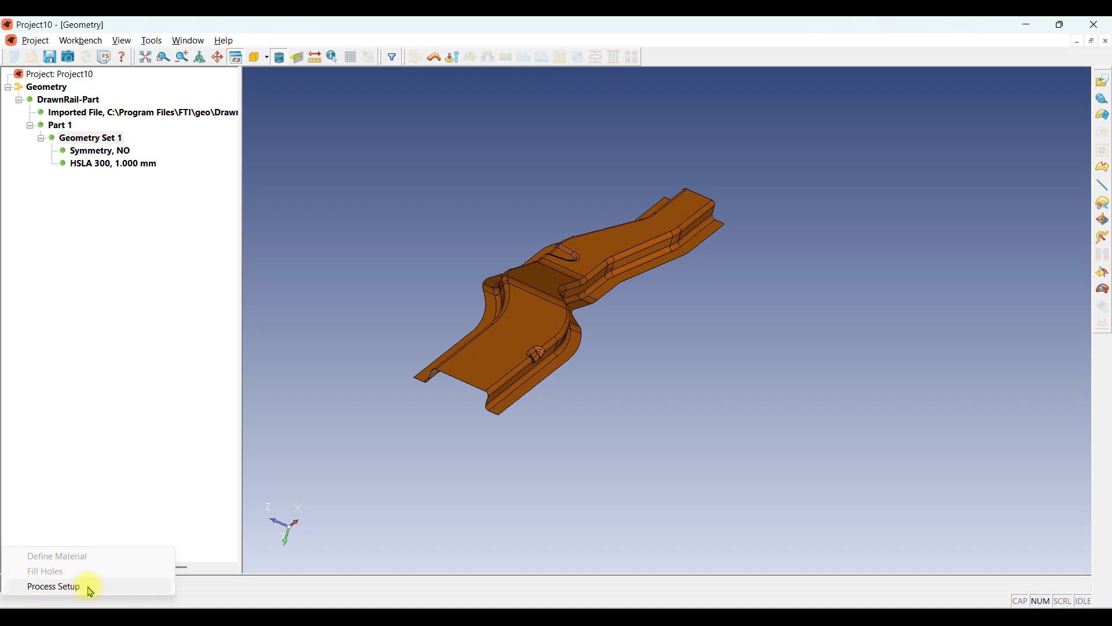
pyautogui.click(176, 428)
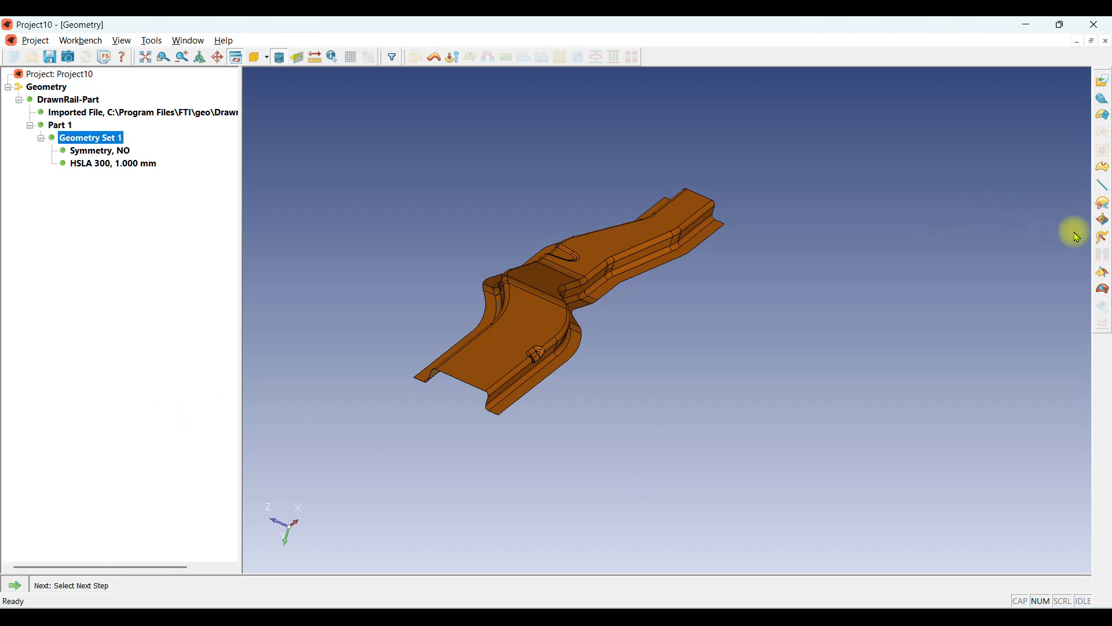
pyautogui.click(1102, 239)
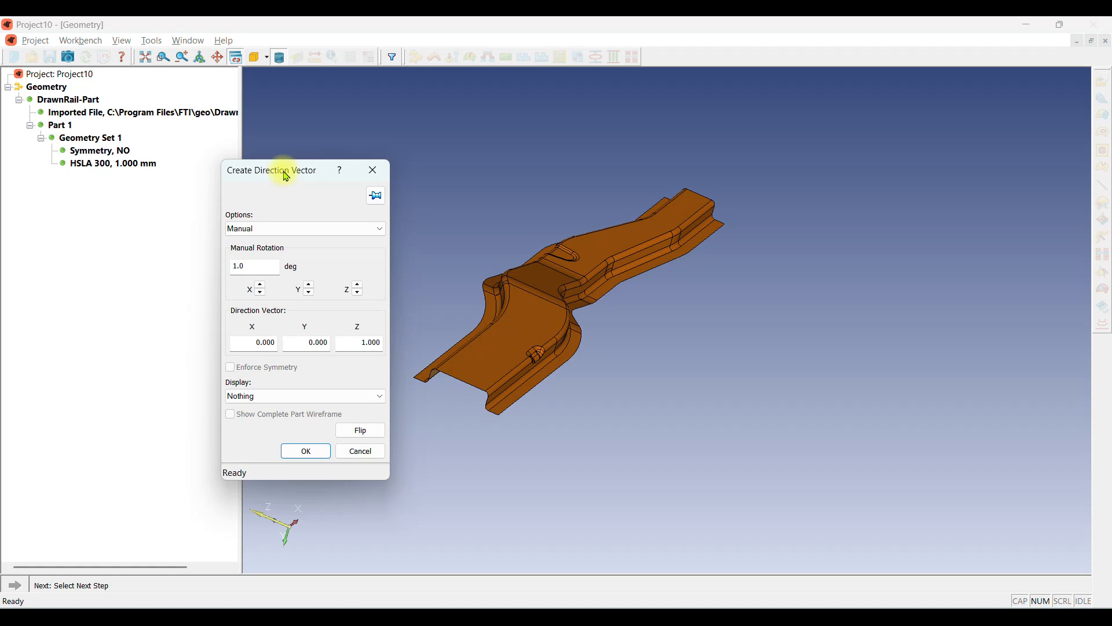
pyautogui.moveTo(286, 176); pyautogui.dragTo(339, 149)
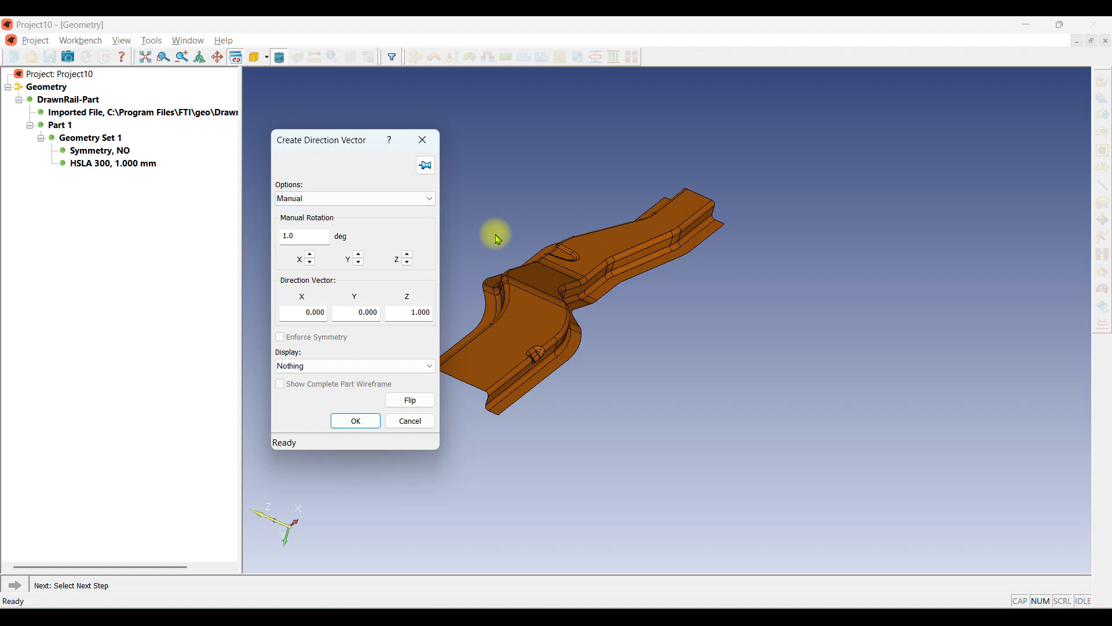
pyautogui.scroll(-2, 665, 286)
pyautogui.scroll(4, 521, 273)
pyautogui.click(375, 199)
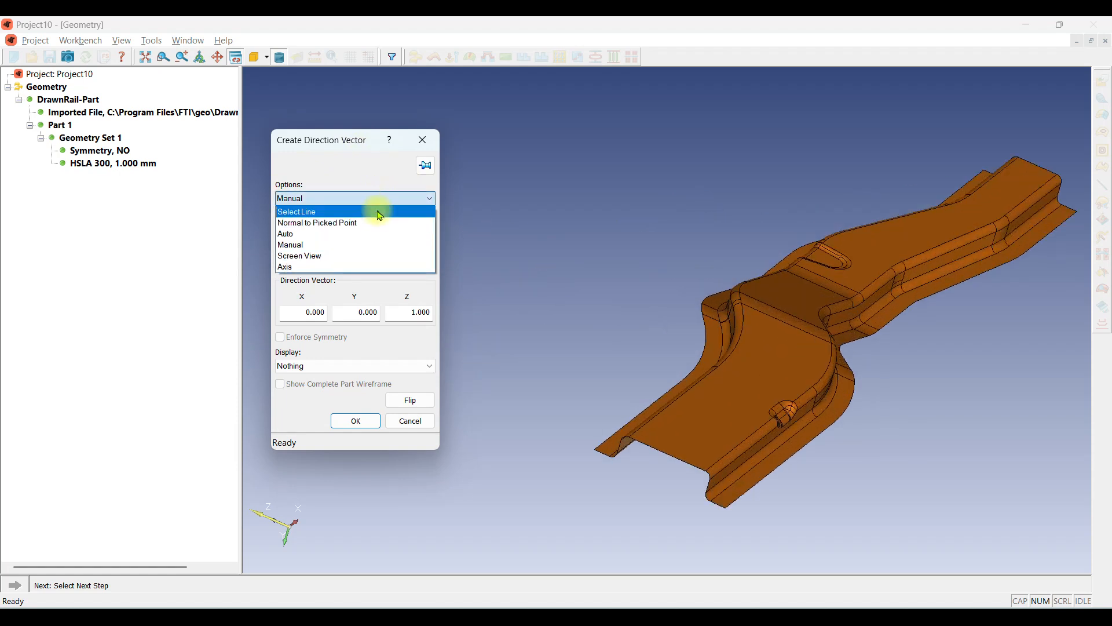
pyautogui.click(759, 311)
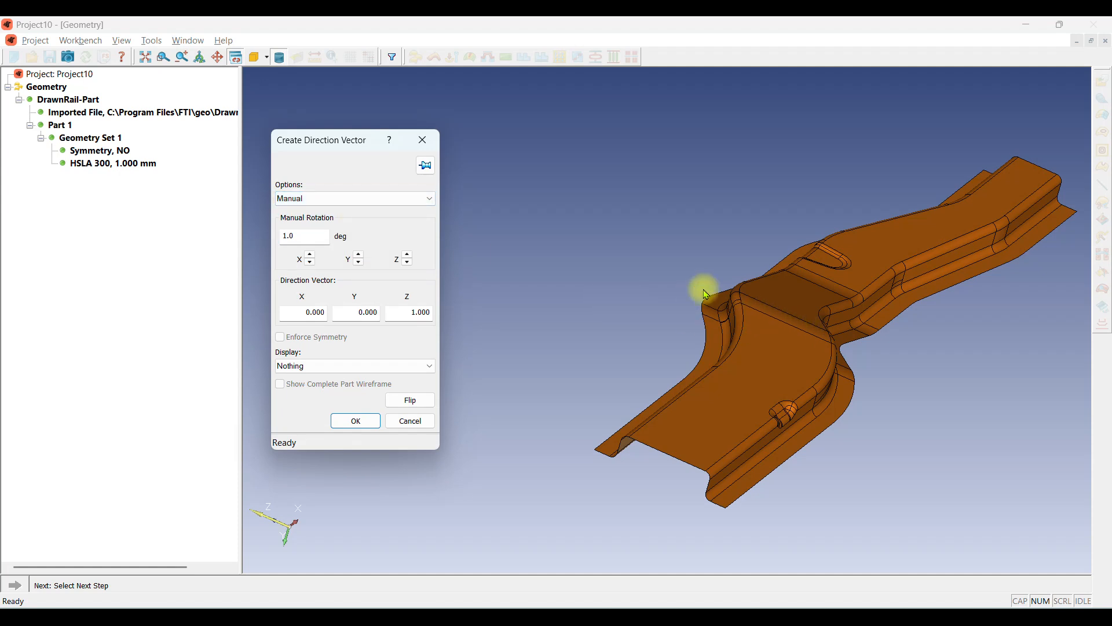
pyautogui.scroll(3, 776, 319)
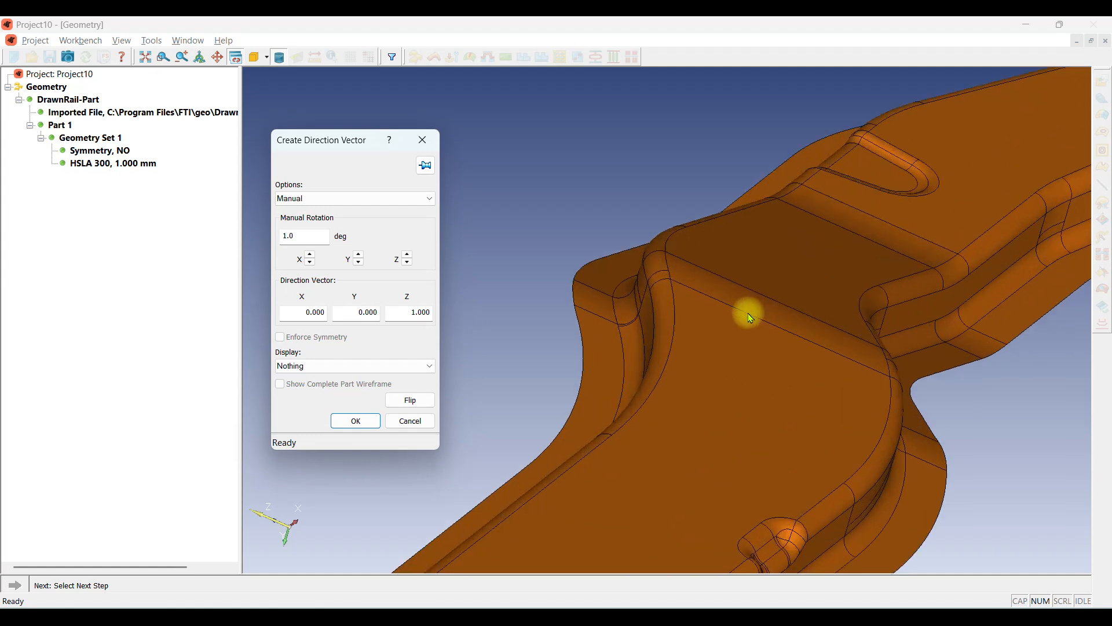
# Try a direction normal to a picked point on the rail's wide flat face and flip it to negative Y.
pyautogui.click(292, 198)
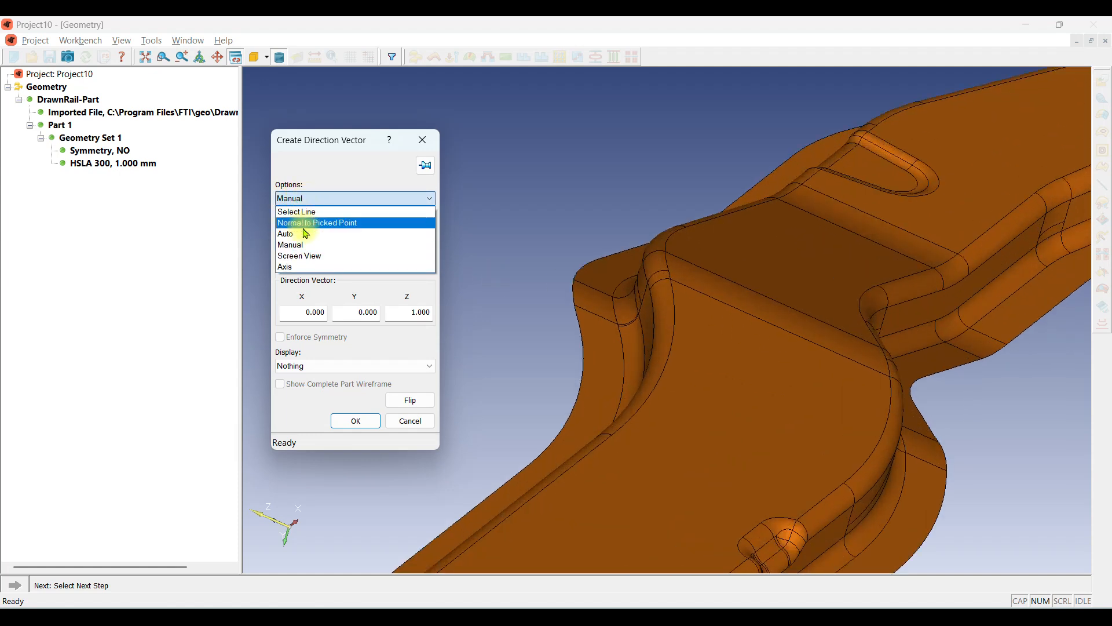
pyautogui.click(301, 222)
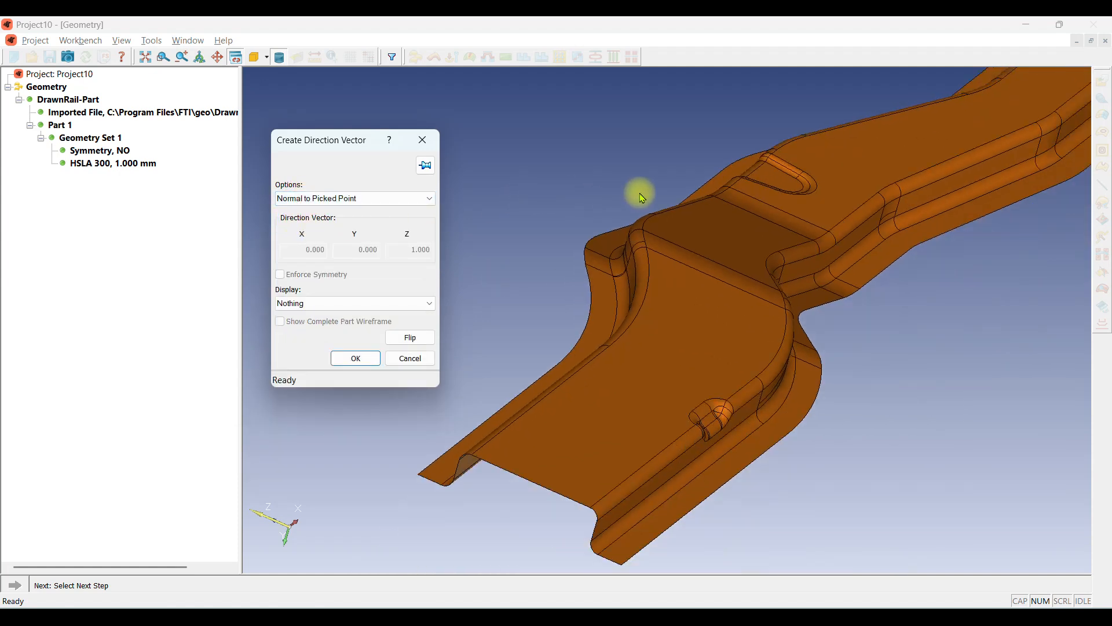
pyautogui.click(678, 302)
pyautogui.moveTo(697, 320); pyautogui.dragTo(688, 276, button='middle')
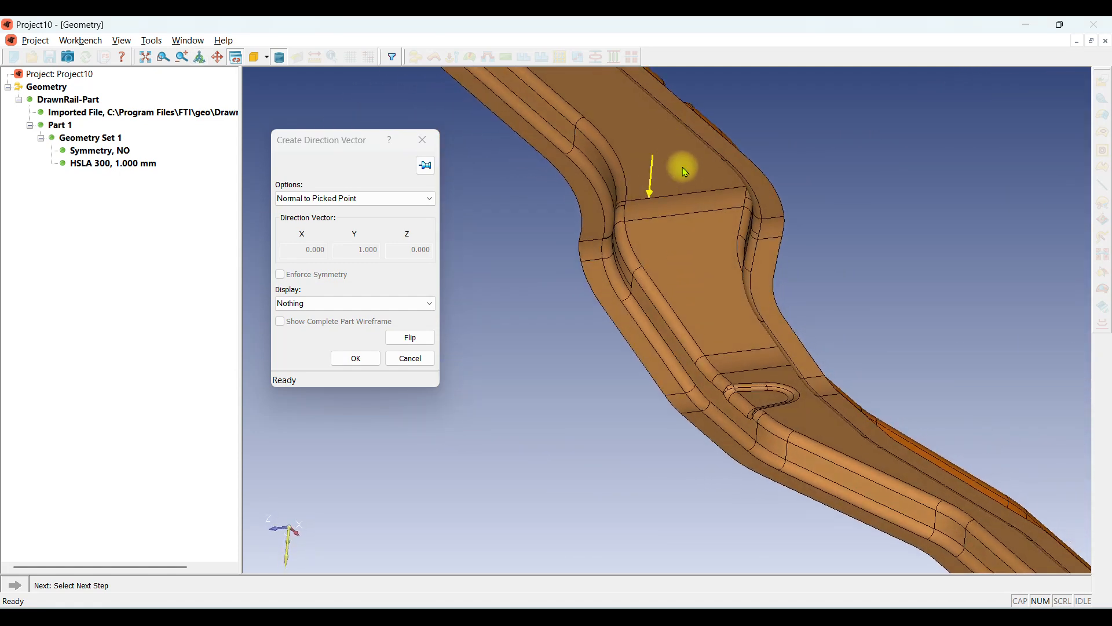
pyautogui.moveTo(681, 166); pyautogui.dragTo(660, 213, button='middle')
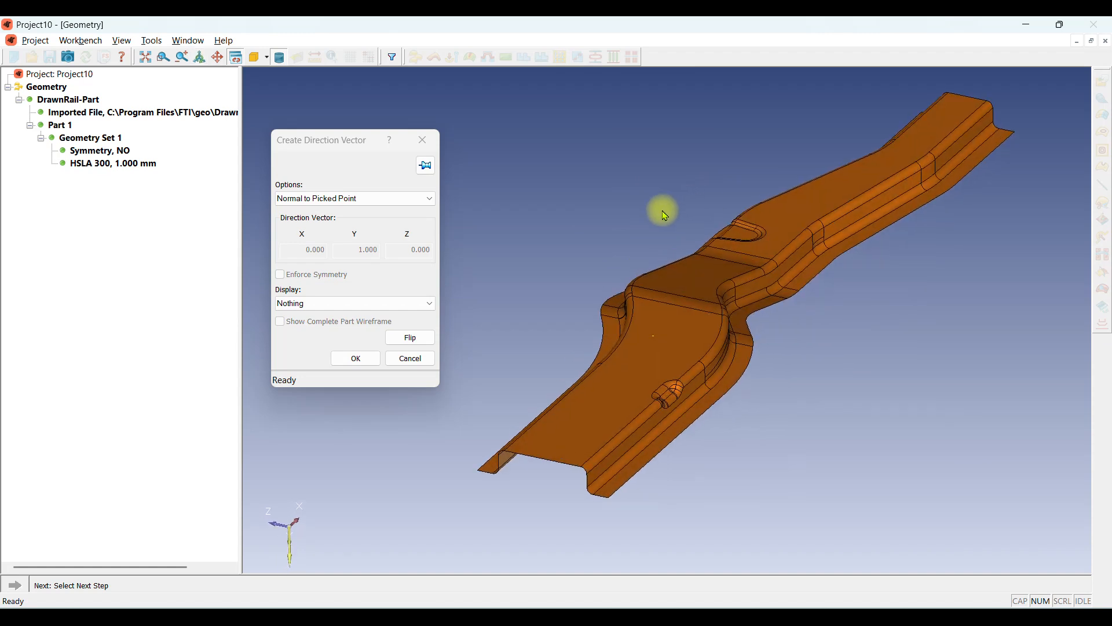
pyautogui.click(413, 338)
pyautogui.moveTo(725, 306); pyautogui.dragTo(722, 307, button='middle')
# Inspect the rail's Undercut and Draft Angle displays for the picked-point direction.
pyautogui.click(331, 305)
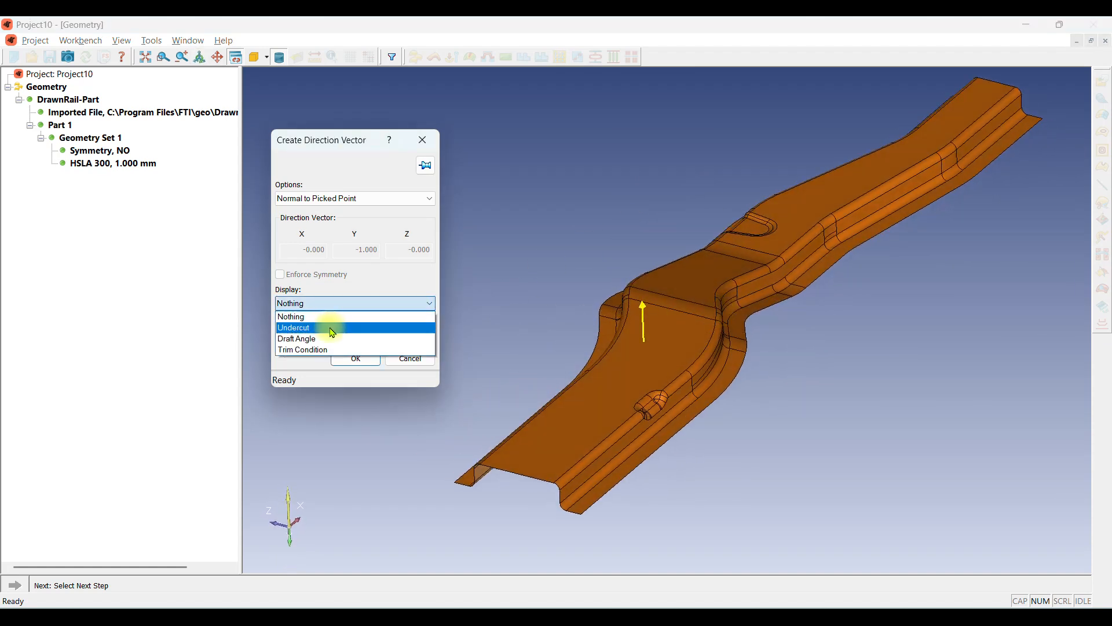
pyautogui.click(332, 328)
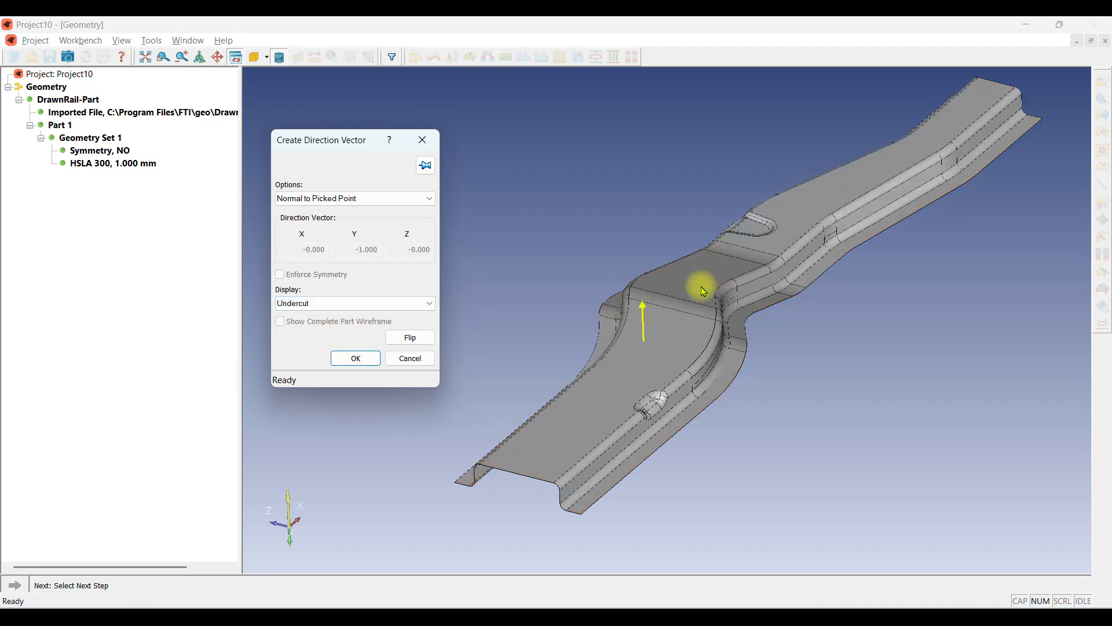
pyautogui.moveTo(644, 306); pyautogui.dragTo(633, 336, button='middle')
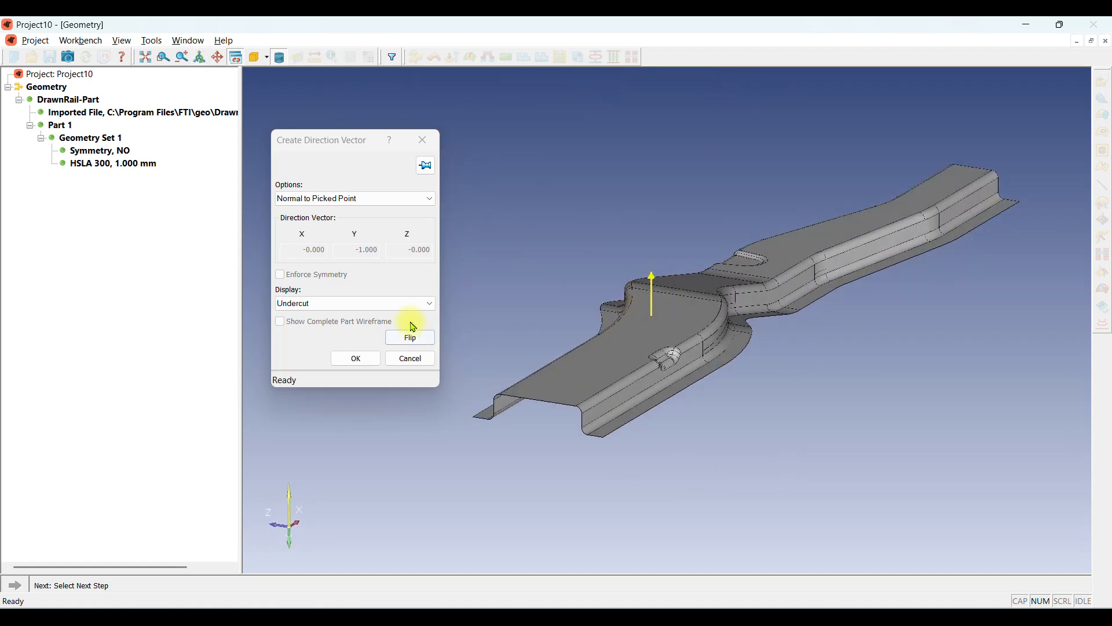
pyautogui.click(405, 304)
pyautogui.click(373, 339)
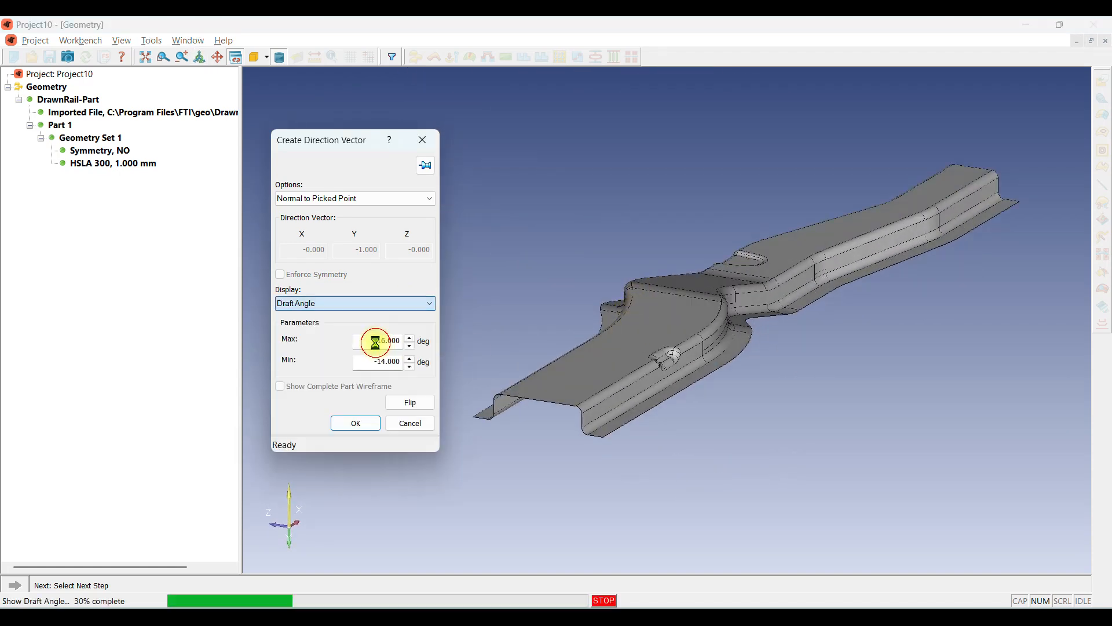
pyautogui.scroll(1, 956, 247)
pyautogui.moveTo(956, 247); pyautogui.dragTo(691, 325, button='middle')
pyautogui.scroll(-2, 791, 246)
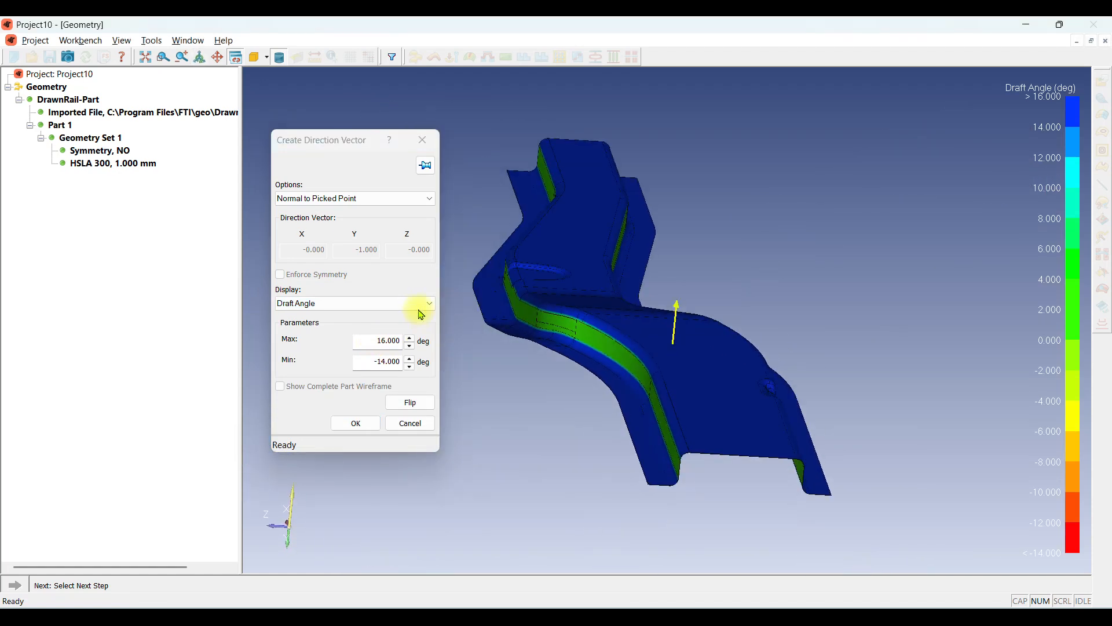
# Inspect the rail's Trim Condition display using the Trim 2D evaluation method.
pyautogui.click(417, 307)
pyautogui.click(391, 349)
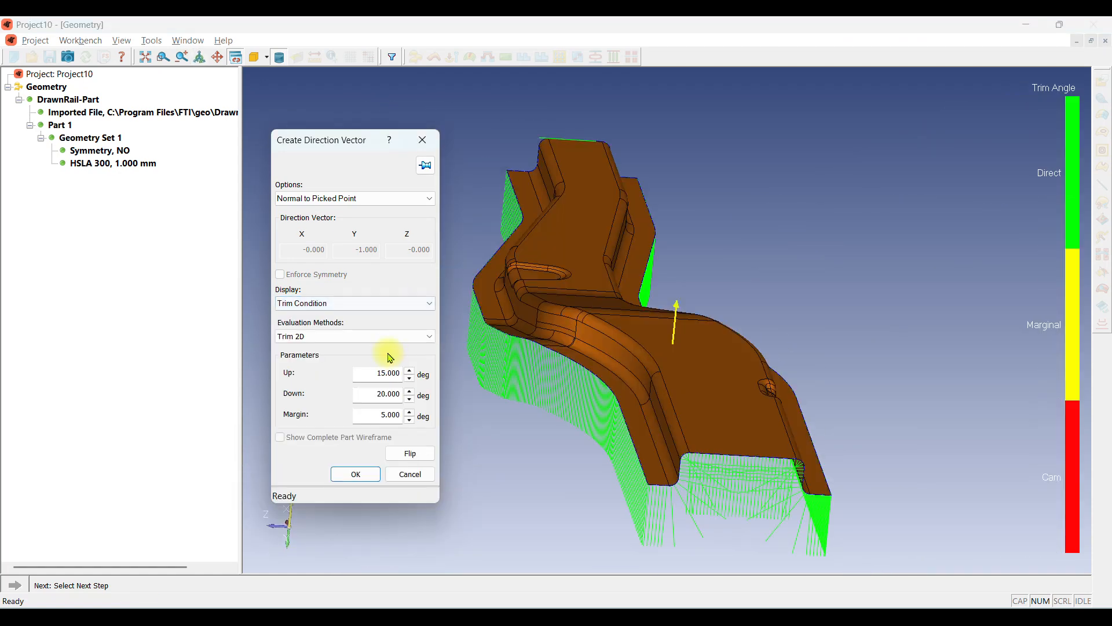
pyautogui.moveTo(718, 298); pyautogui.dragTo(611, 308, button='middle')
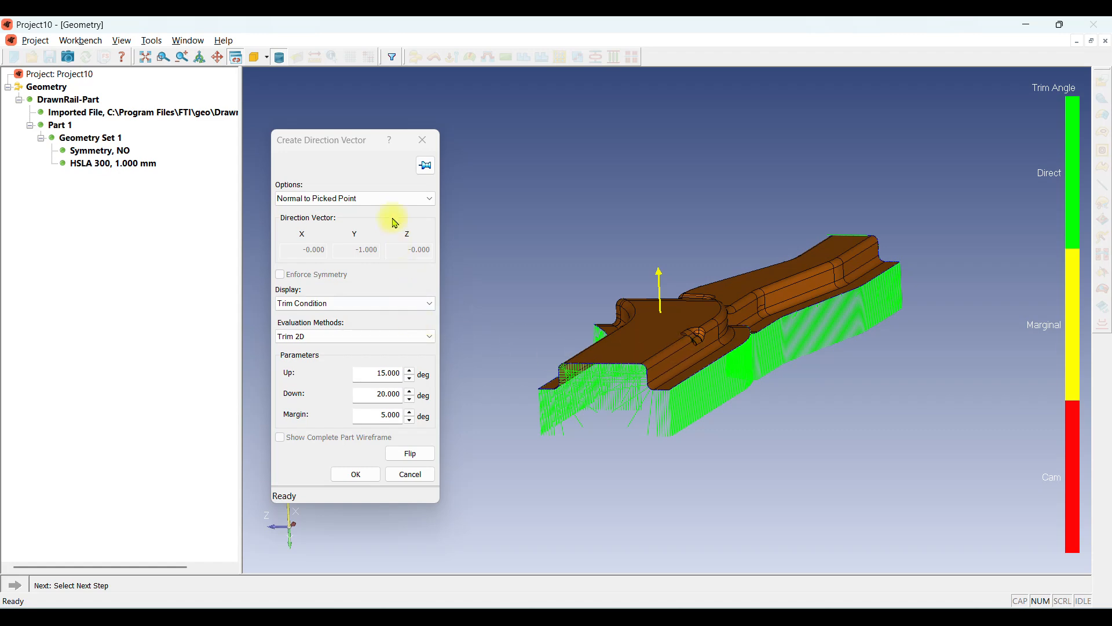
# Try the Auto direction with Average Normal on the rail.
pyautogui.click(386, 199)
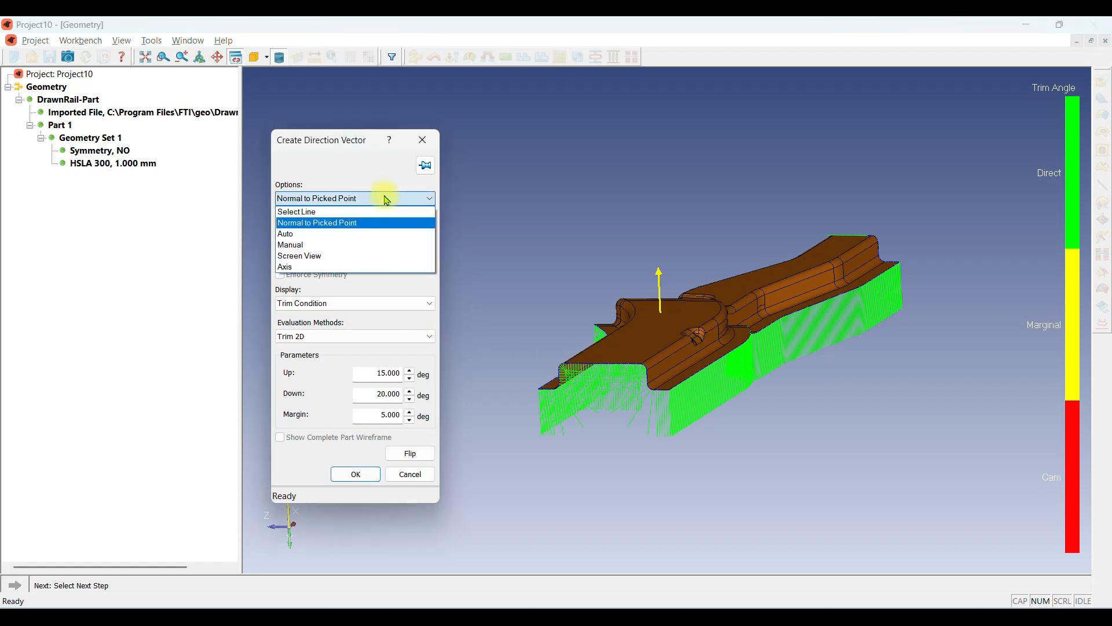
pyautogui.click(386, 233)
pyautogui.moveTo(553, 252); pyautogui.dragTo(753, 291, button='middle')
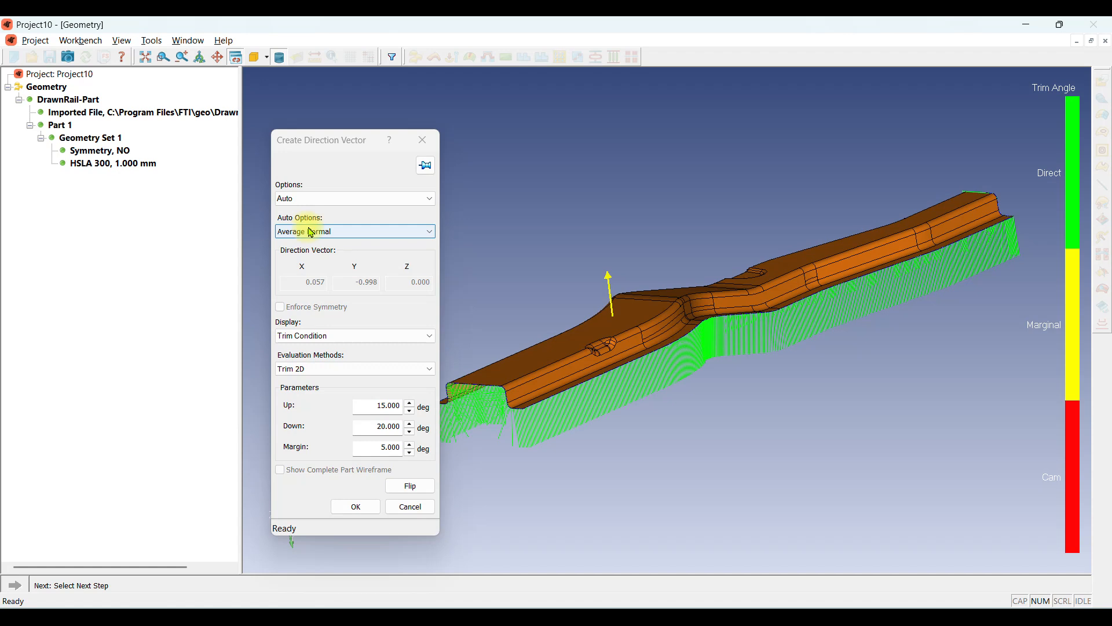
# Try the automatic Minimize Undercut direction and check the rail with the Undercut display.
pyautogui.click(353, 232)
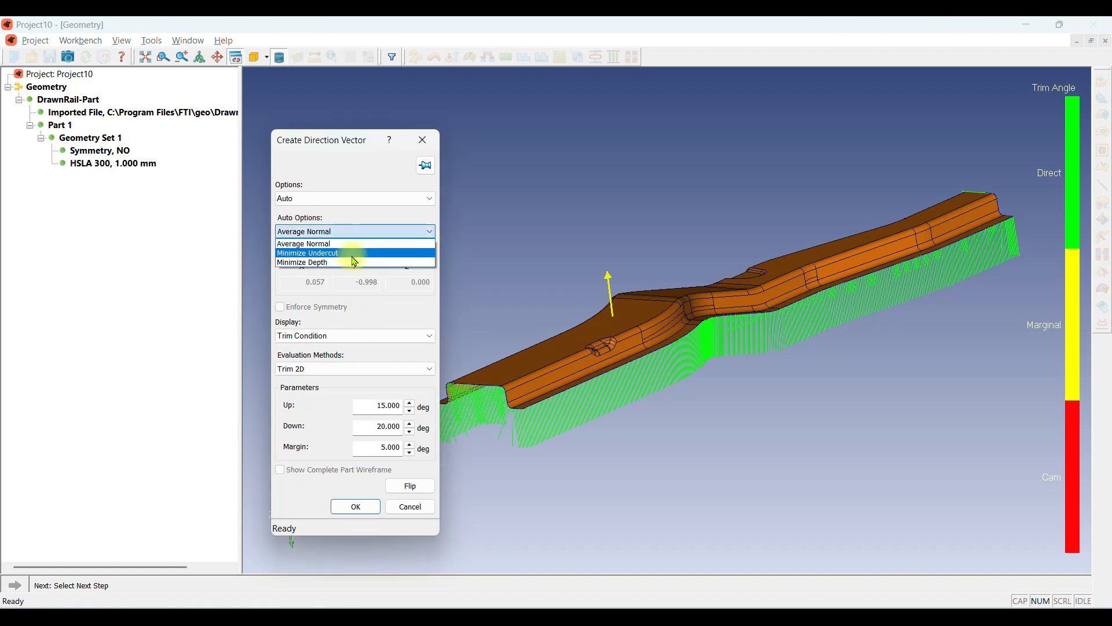
pyautogui.click(301, 253)
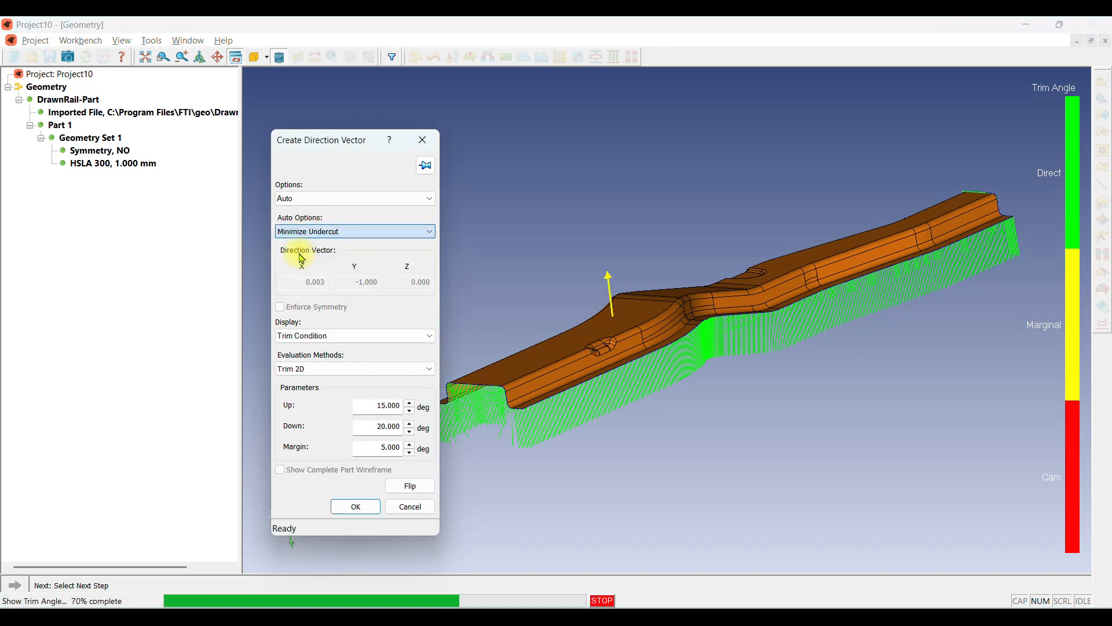
pyautogui.click(343, 336)
pyautogui.click(347, 355)
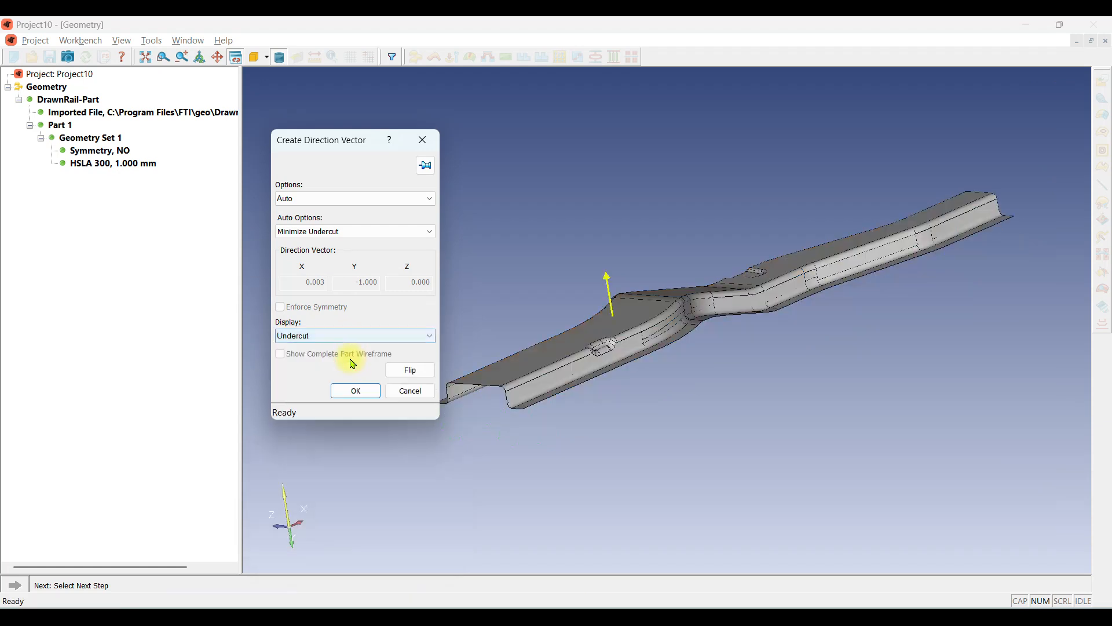
pyautogui.moveTo(720, 313); pyautogui.dragTo(808, 312, button='middle')
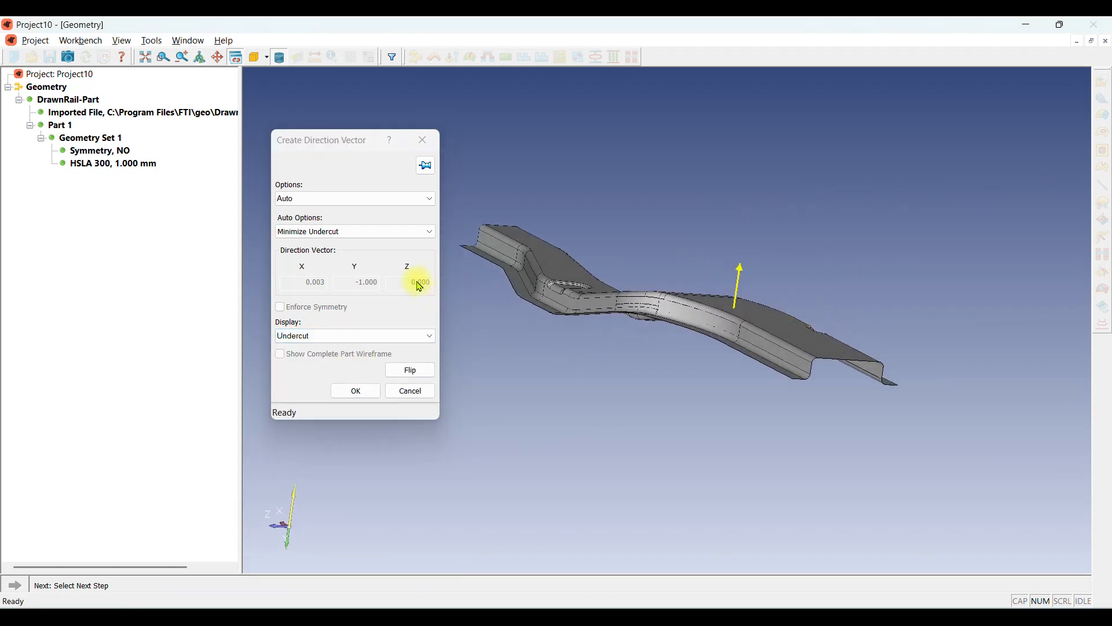
# Try the automatic Minimize Depth direction, inspect the rail's undercut, and return to Minimize Undercut.
pyautogui.click(400, 230)
pyautogui.click(404, 261)
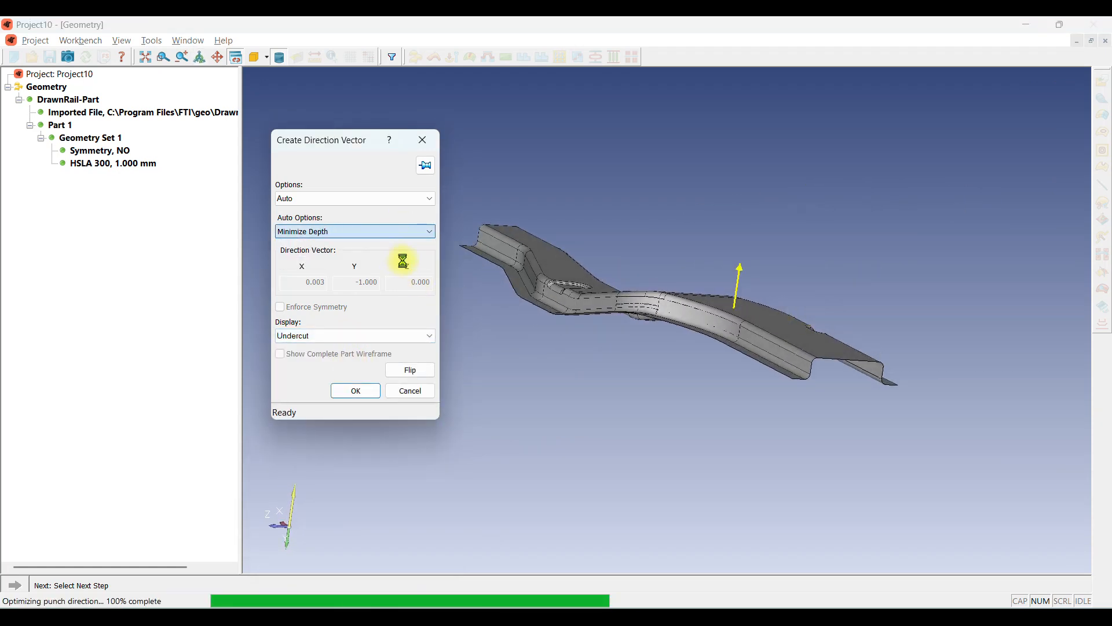
pyautogui.moveTo(764, 317); pyautogui.dragTo(673, 312, button='middle')
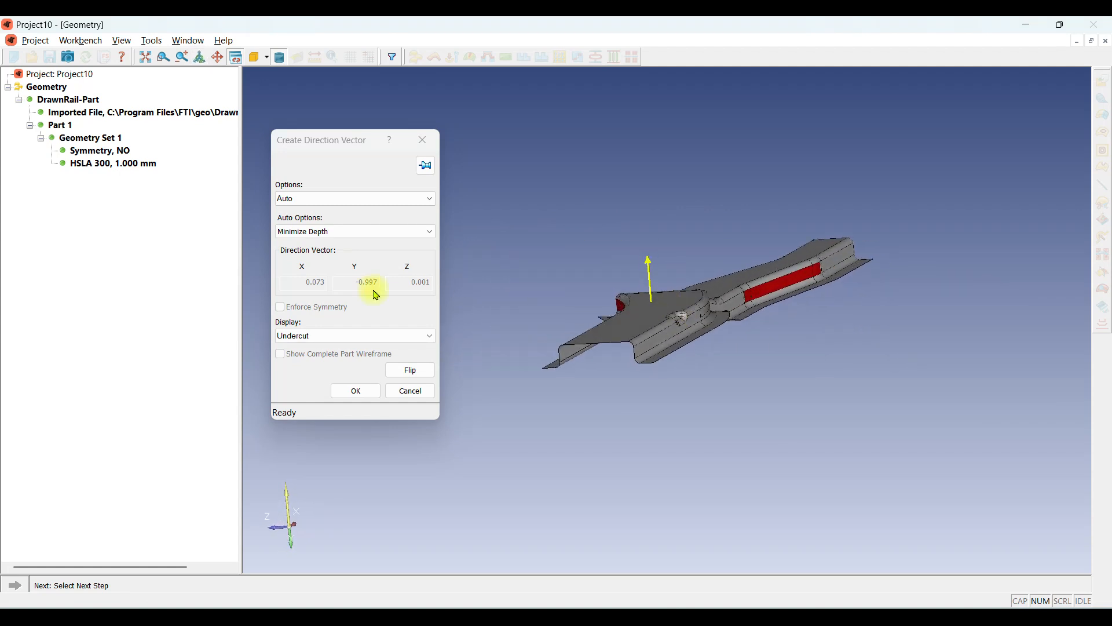
pyautogui.click(352, 231)
pyautogui.click(351, 253)
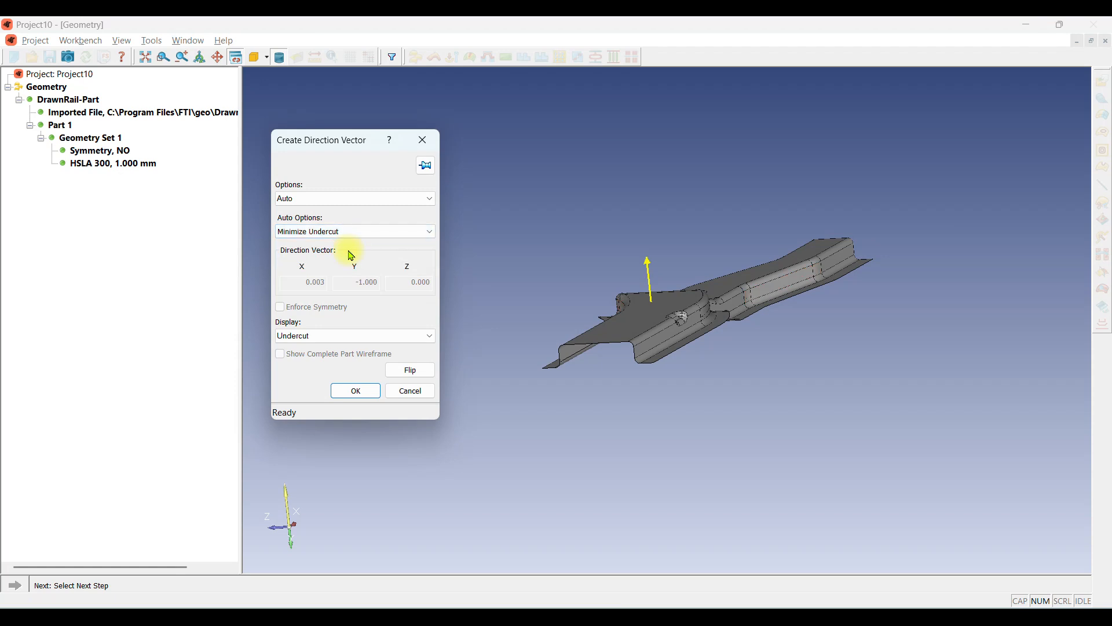
# Look at the Manual option, then set the direction normal to a picked point on the rail's wide flat face and flip it to negative Y.
pyautogui.click(352, 200)
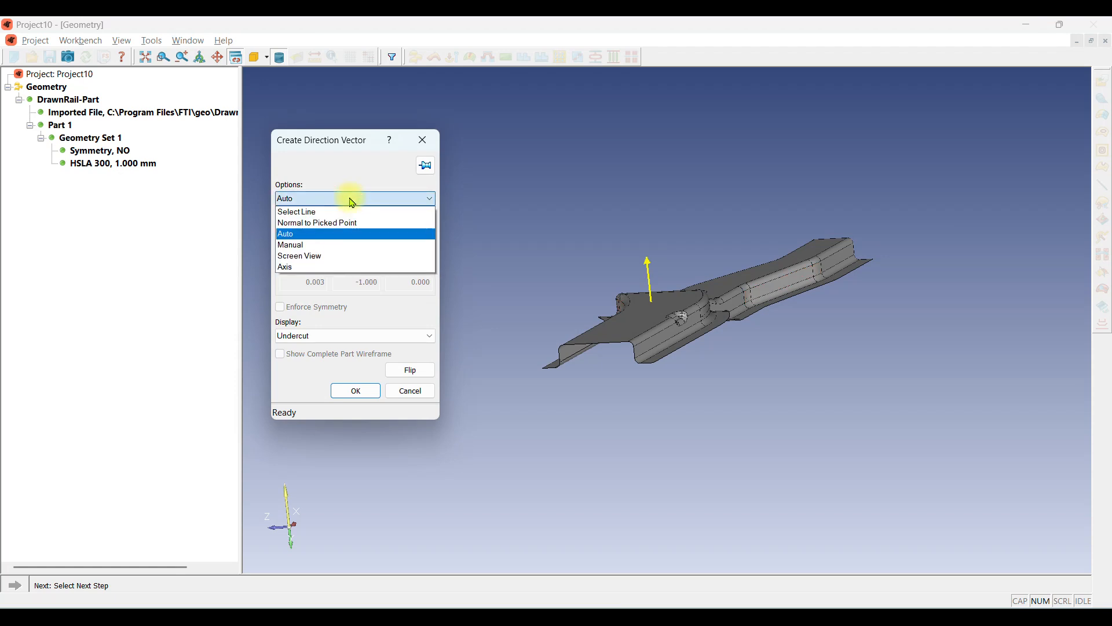
pyautogui.click(322, 245)
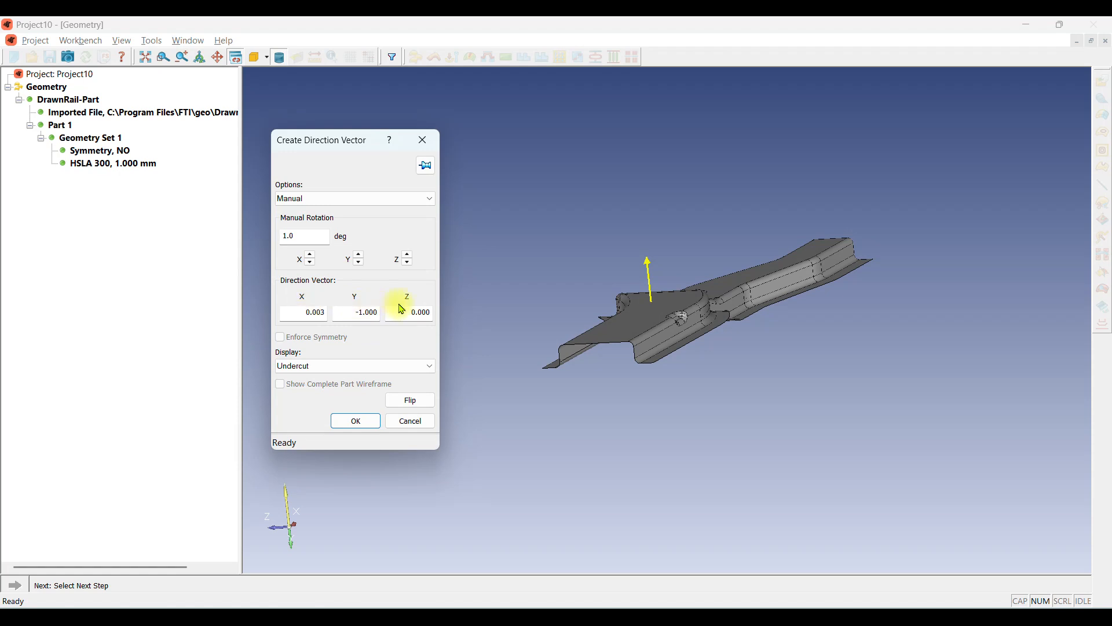
pyautogui.click(342, 198)
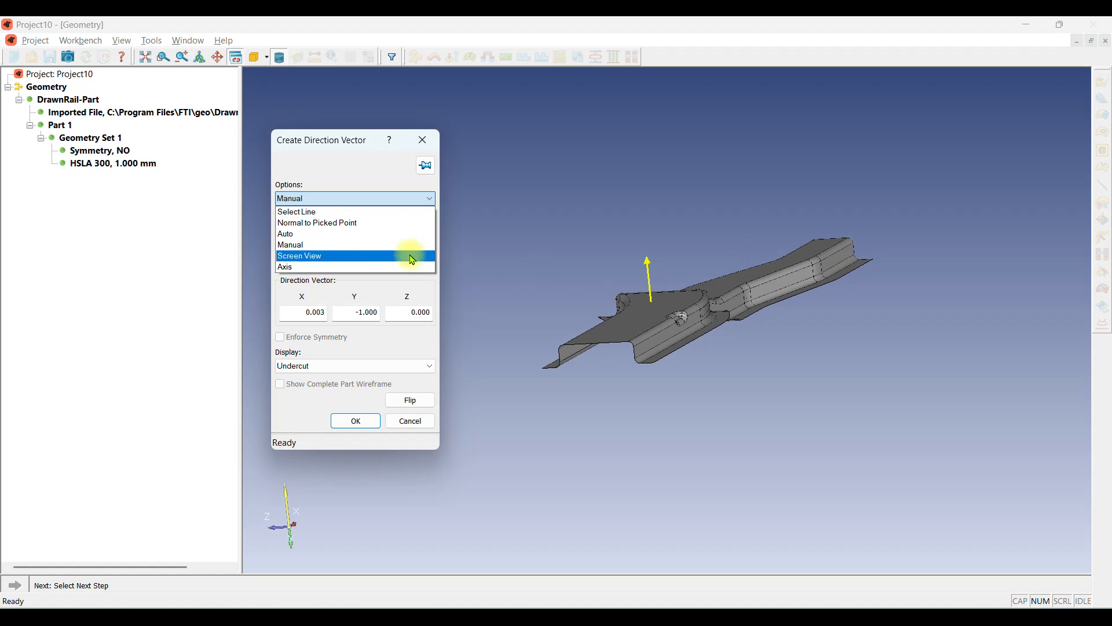
pyautogui.click(371, 223)
pyautogui.moveTo(823, 255); pyautogui.dragTo(856, 282, button='middle')
pyautogui.scroll(3, 669, 322)
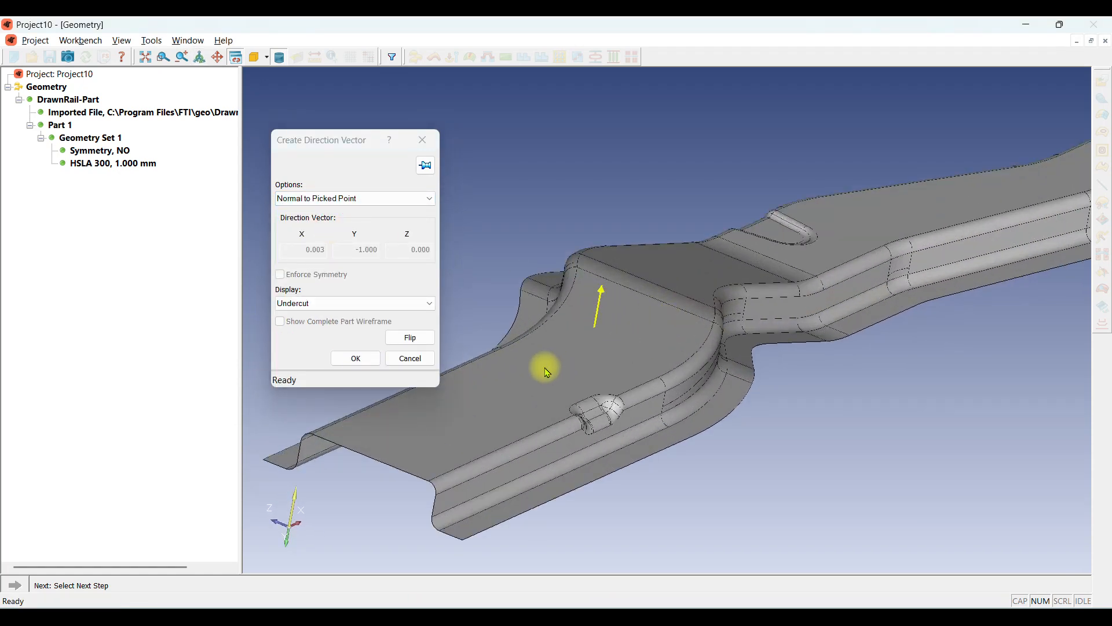
pyautogui.click(603, 317)
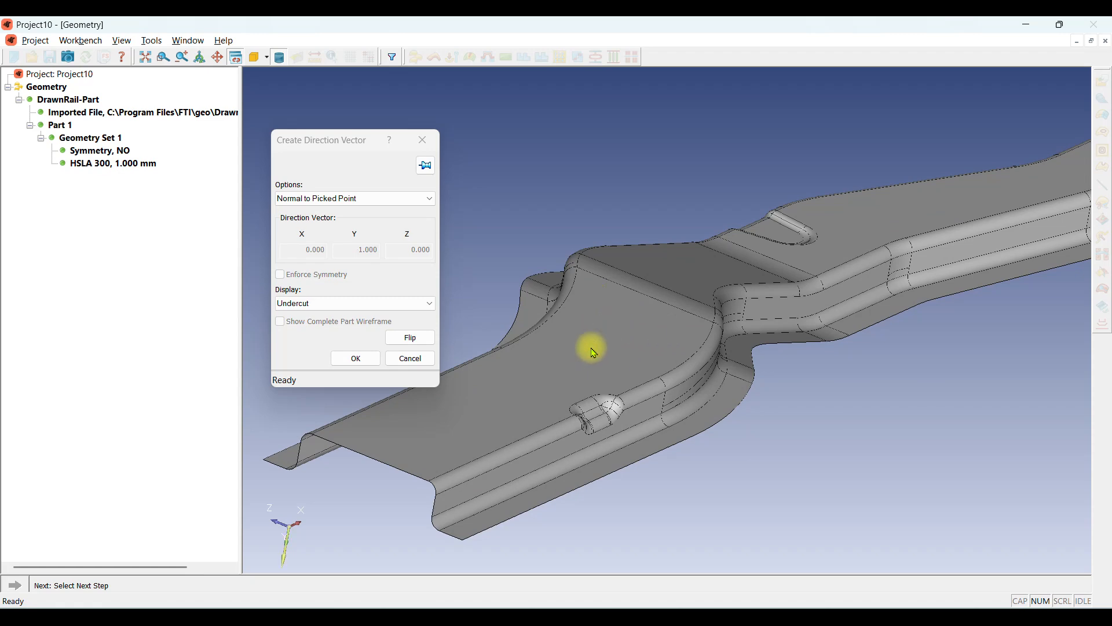
pyautogui.moveTo(680, 314); pyautogui.dragTo(706, 304, button='middle')
pyautogui.click(403, 337)
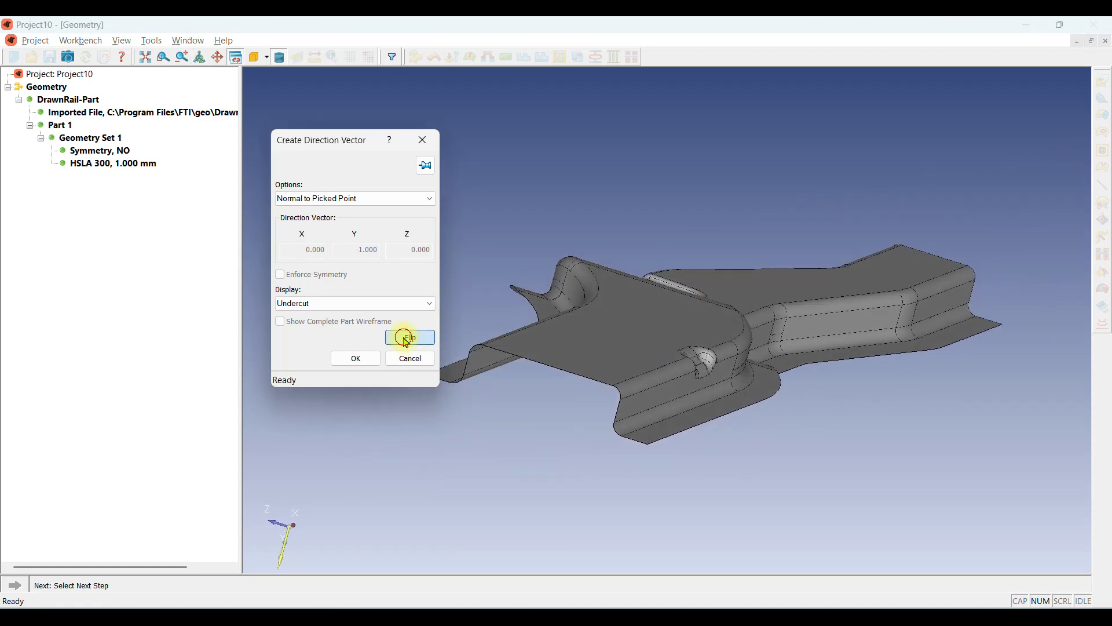
# Recheck the rail with the Undercut display for the flipped picked-point direction.
pyautogui.moveTo(776, 305); pyautogui.dragTo(749, 315, button='middle')
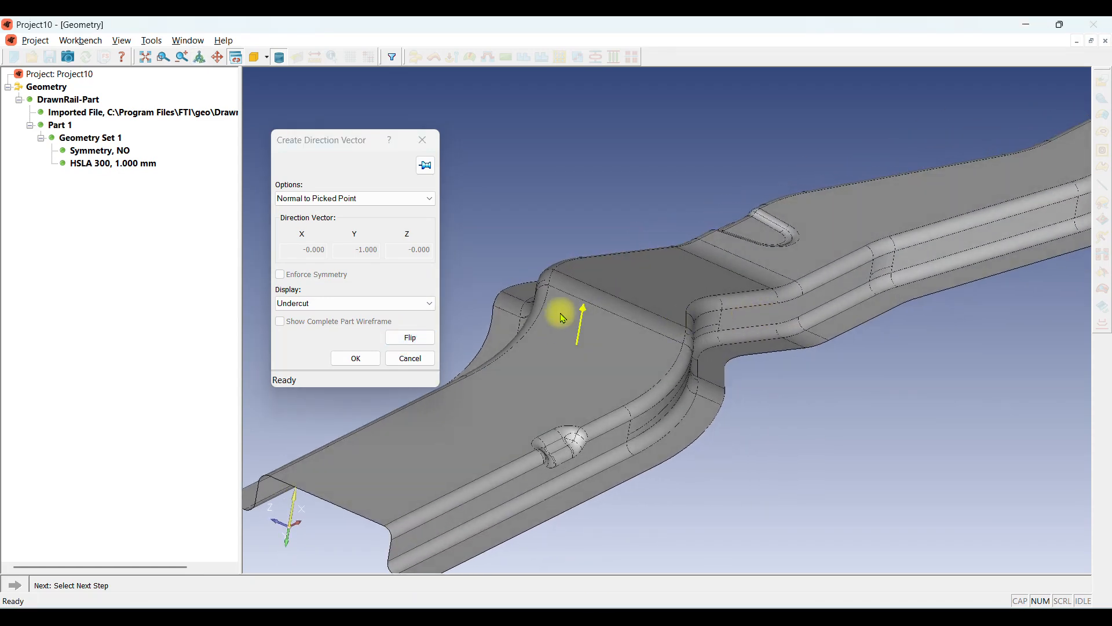
pyautogui.scroll(-2, 560, 317)
pyautogui.click(348, 303)
pyautogui.click(347, 327)
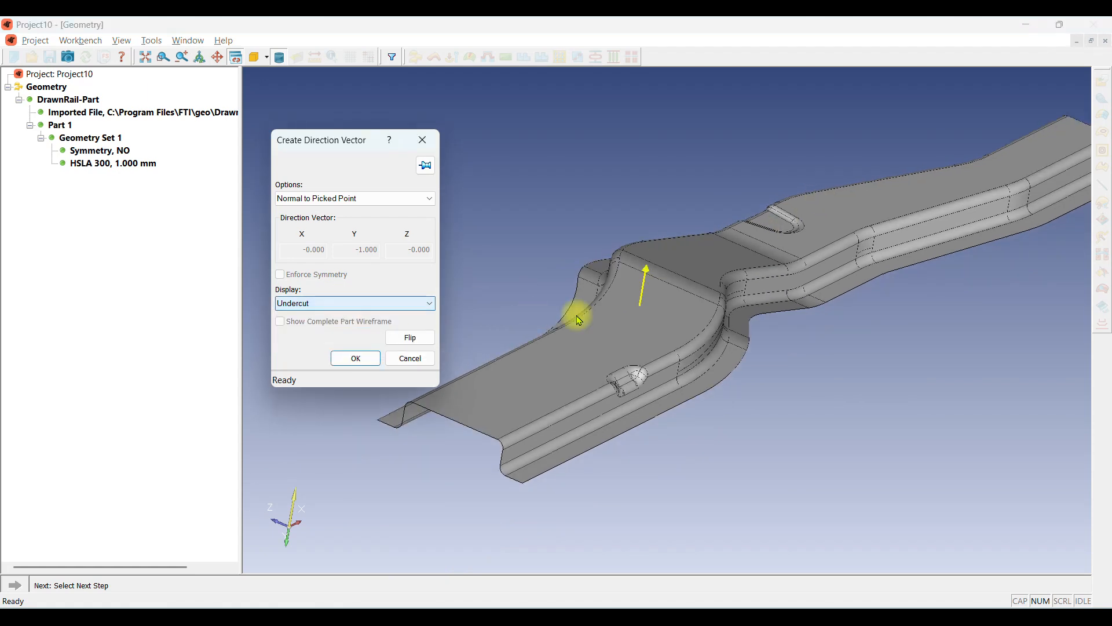
# Check the rail with the Draft Angle and Trim Condition displays, then accept the direction vector.
pyautogui.scroll(-1, 579, 320)
pyautogui.click(403, 307)
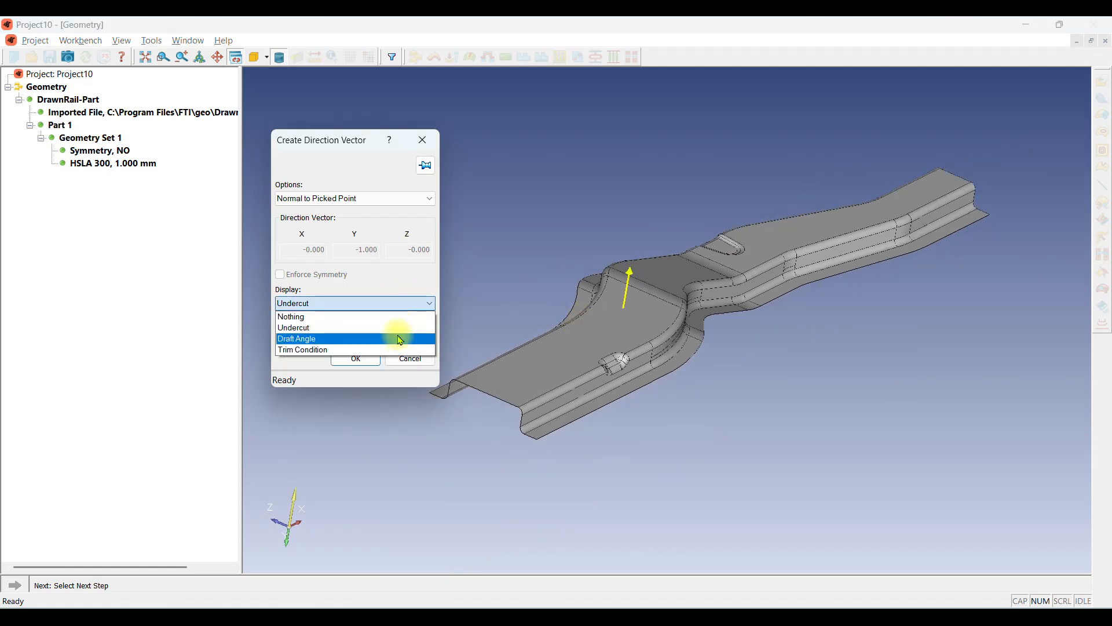
pyautogui.click(397, 336)
pyautogui.click(363, 303)
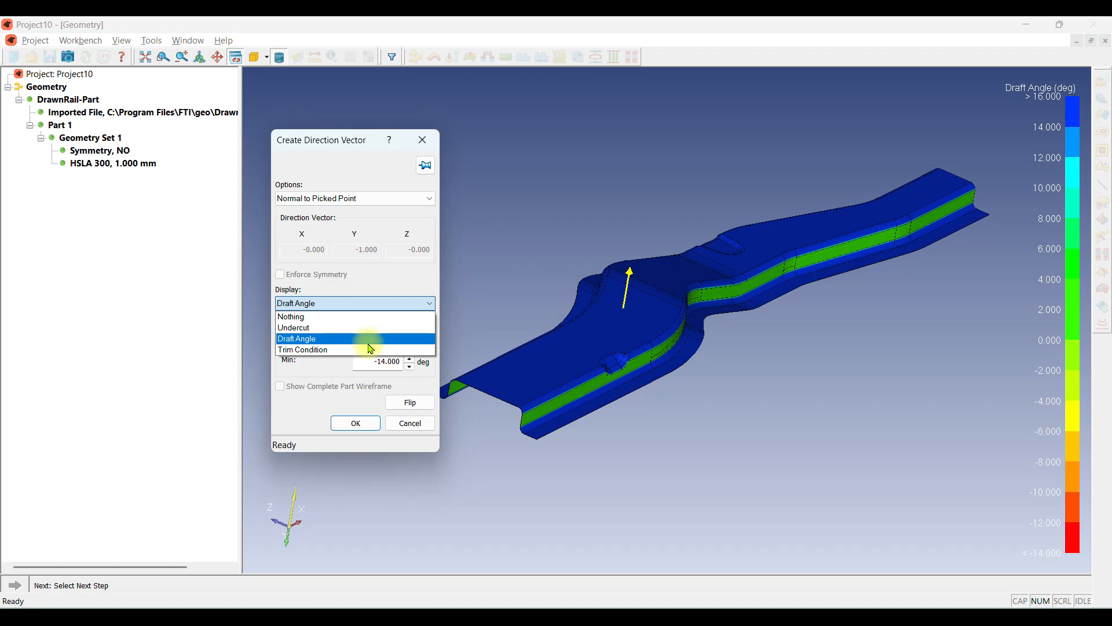
pyautogui.click(374, 351)
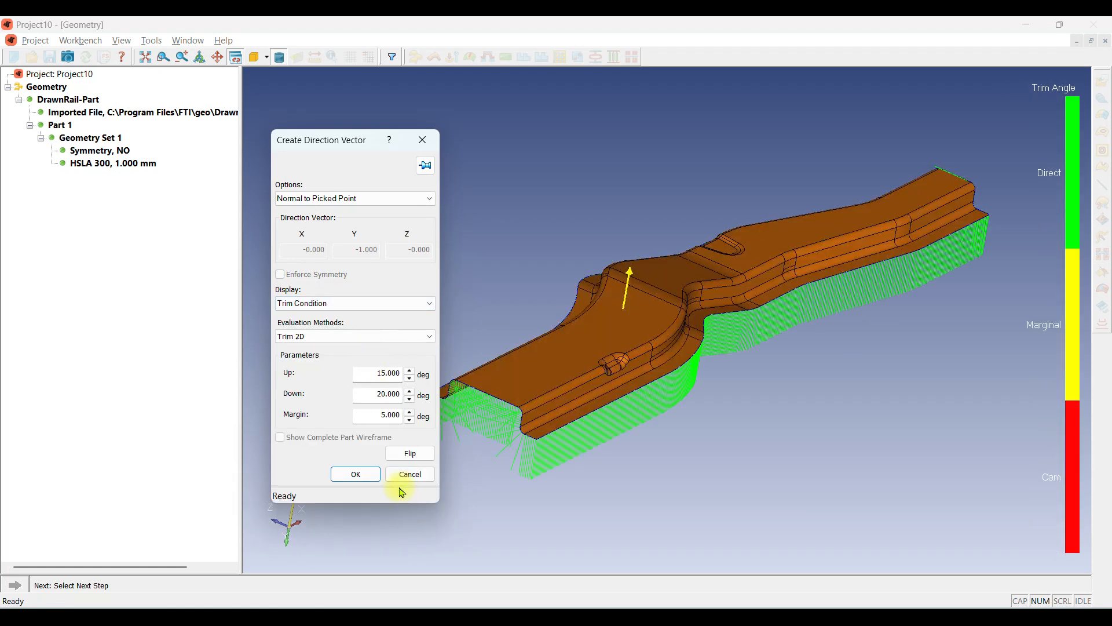
pyautogui.click(355, 475)
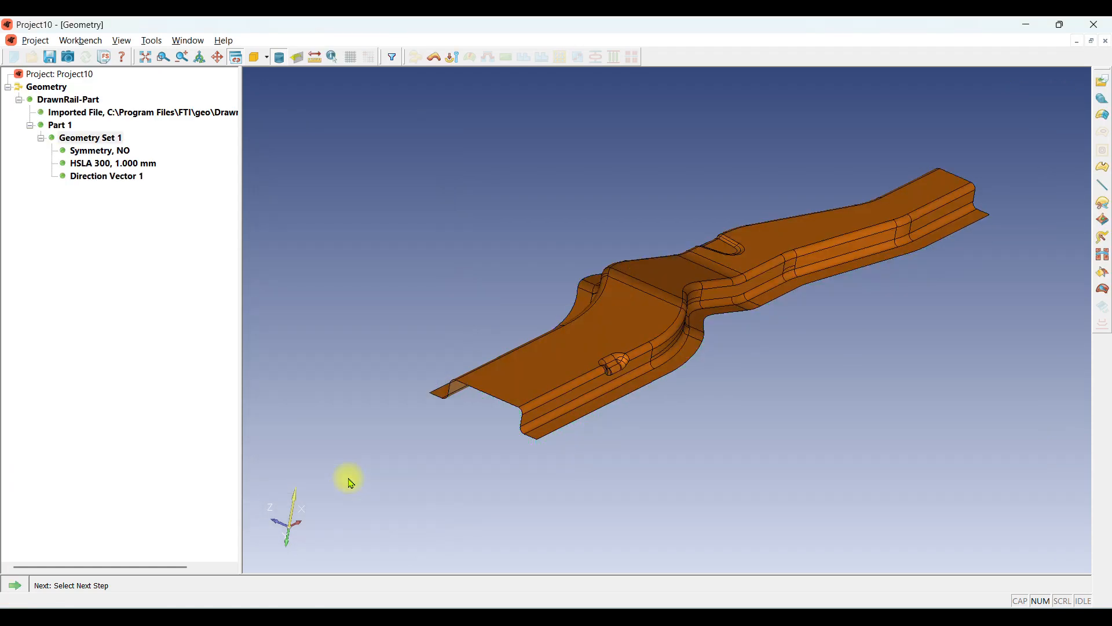
# Look at the feature types offered for manually defining part features, then close without defining any.
pyautogui.click(17, 585)
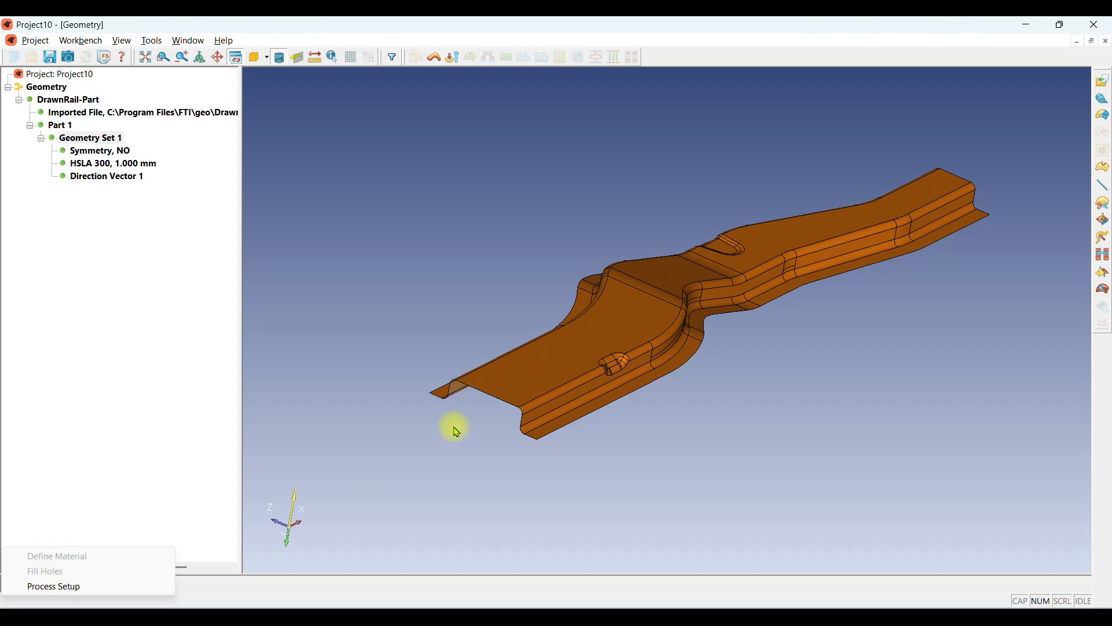
pyautogui.moveTo(831, 358); pyautogui.dragTo(953, 354, button='middle')
pyautogui.moveTo(497, 258); pyautogui.dragTo(648, 287, button='middle')
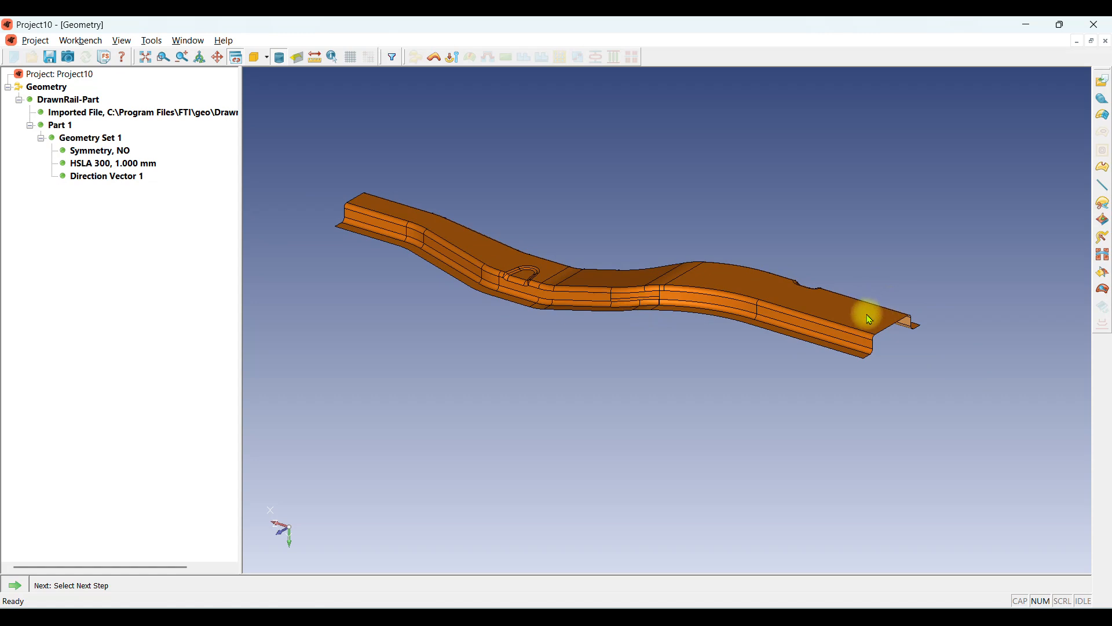
pyautogui.click(1104, 222)
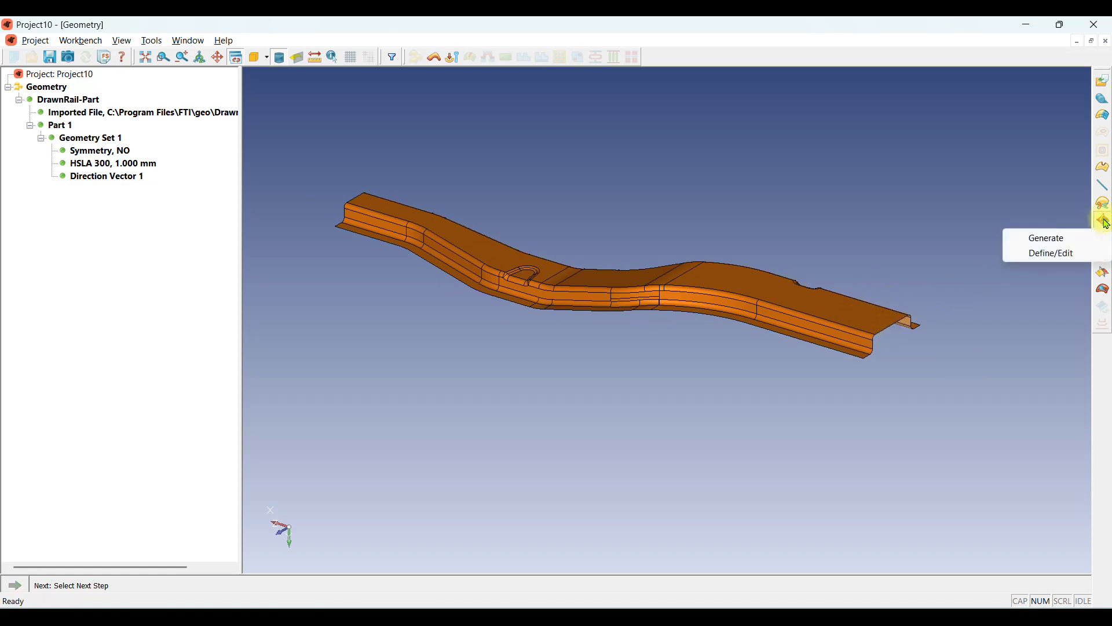
pyautogui.click(1055, 256)
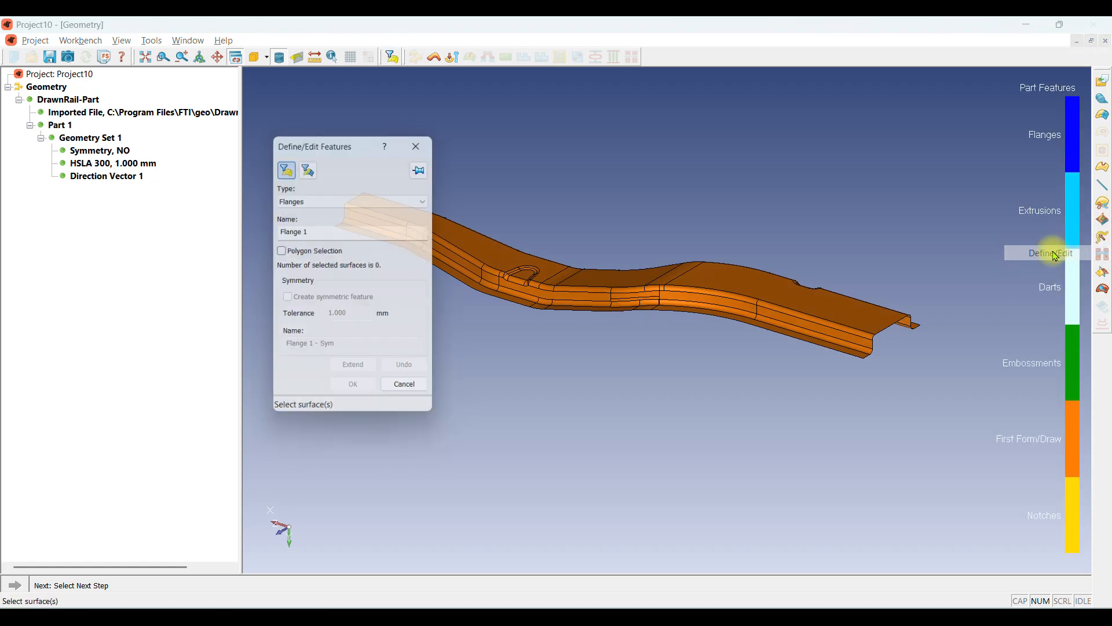
pyautogui.click(304, 200)
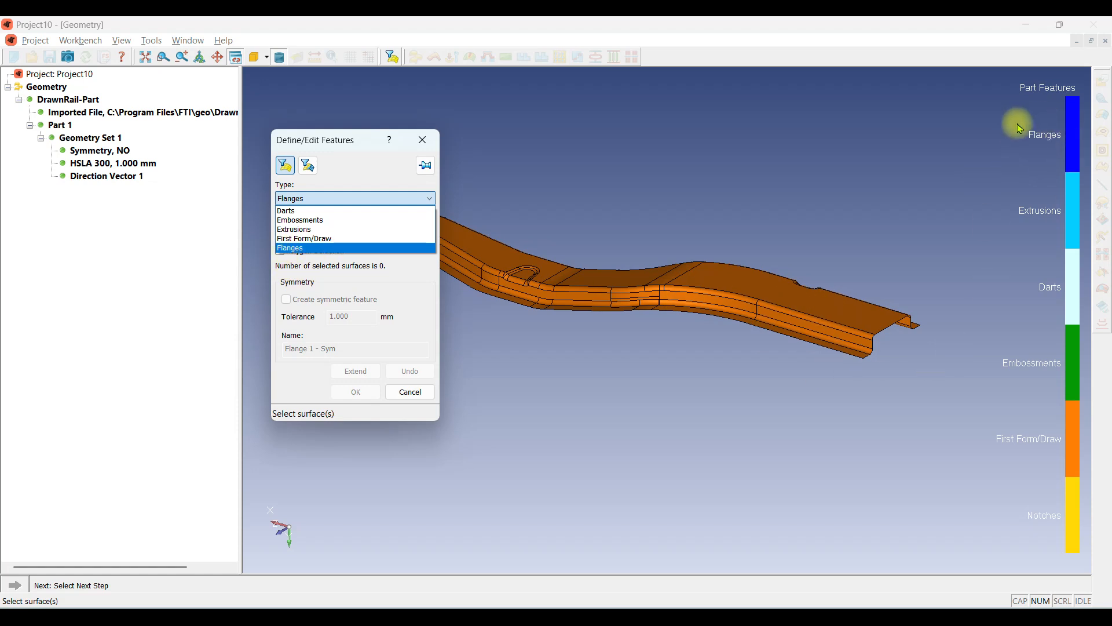
pyautogui.click(438, 152)
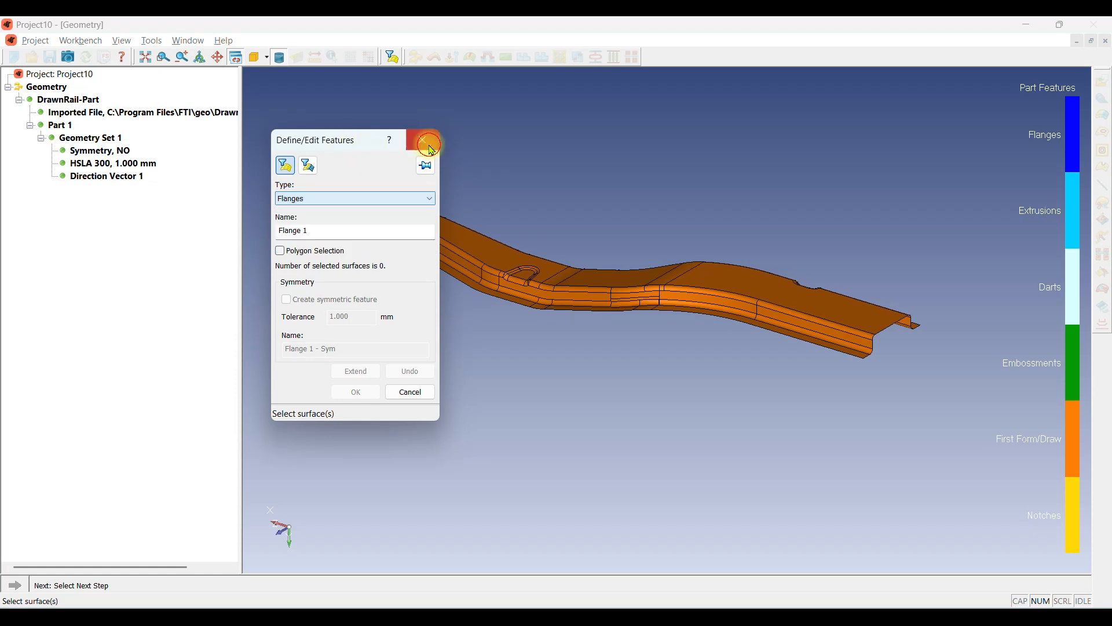
pyautogui.click(422, 140)
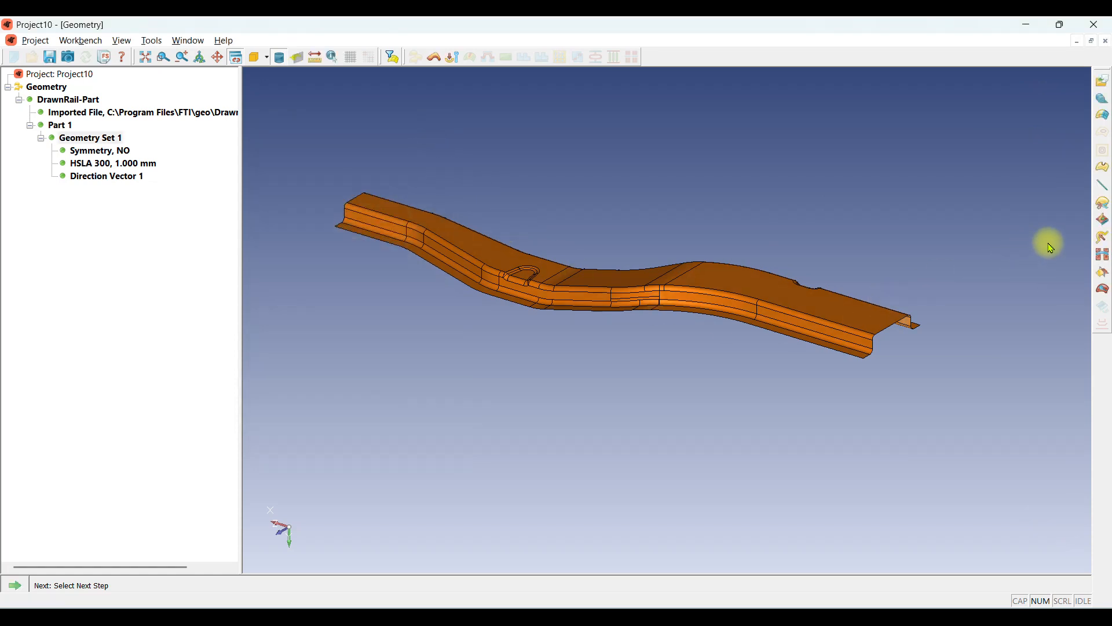
# Automatically generate all part features (extrusions, embossments, flanges and darts) on the rail, previewing them before accepting.
pyautogui.click(1102, 220)
pyautogui.click(1047, 238)
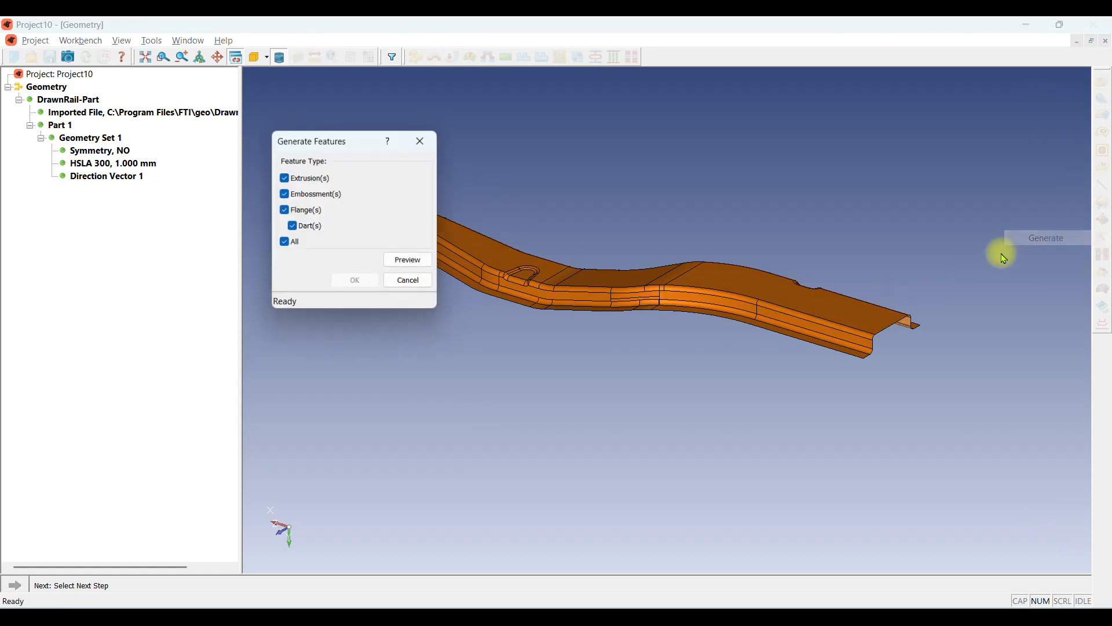
pyautogui.click(390, 266)
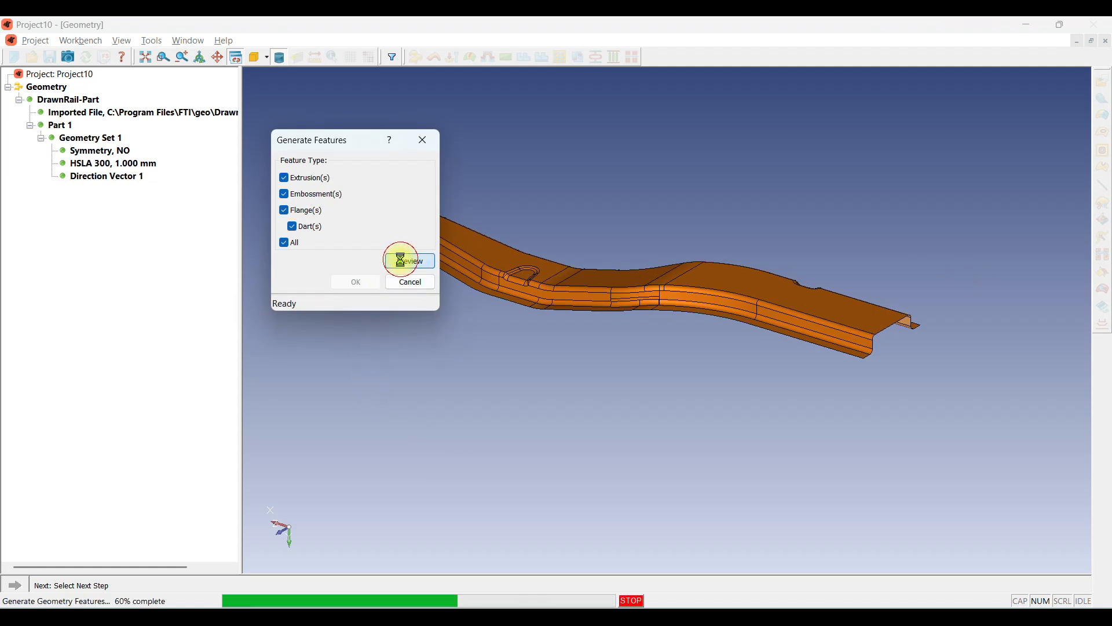
pyautogui.moveTo(343, 147); pyautogui.dragTo(260, 217)
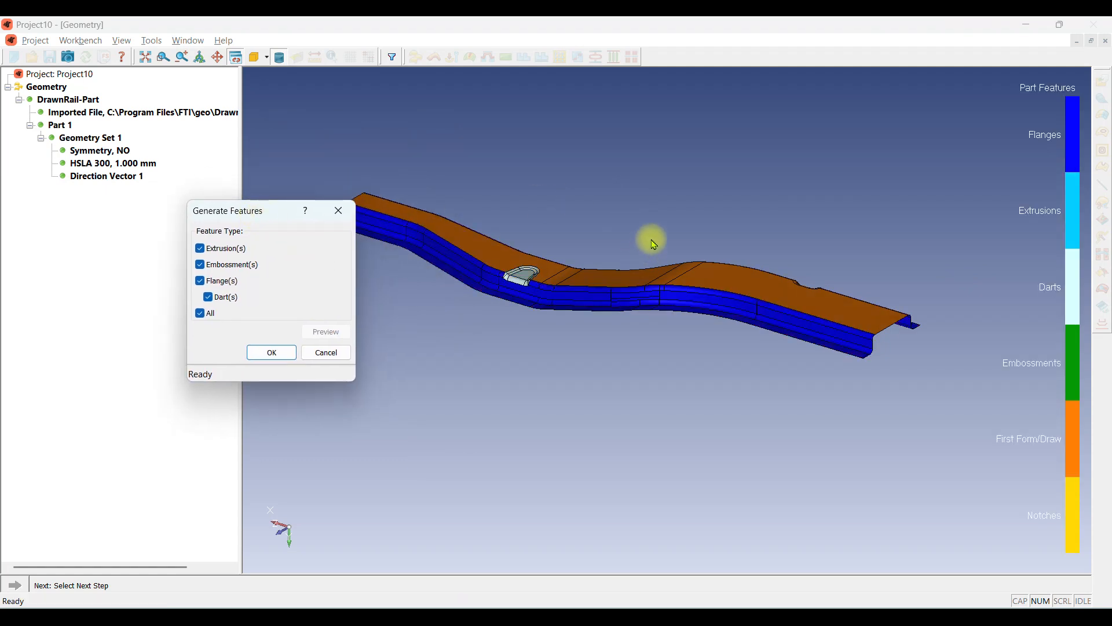
pyautogui.moveTo(650, 238); pyautogui.dragTo(687, 258, button='middle')
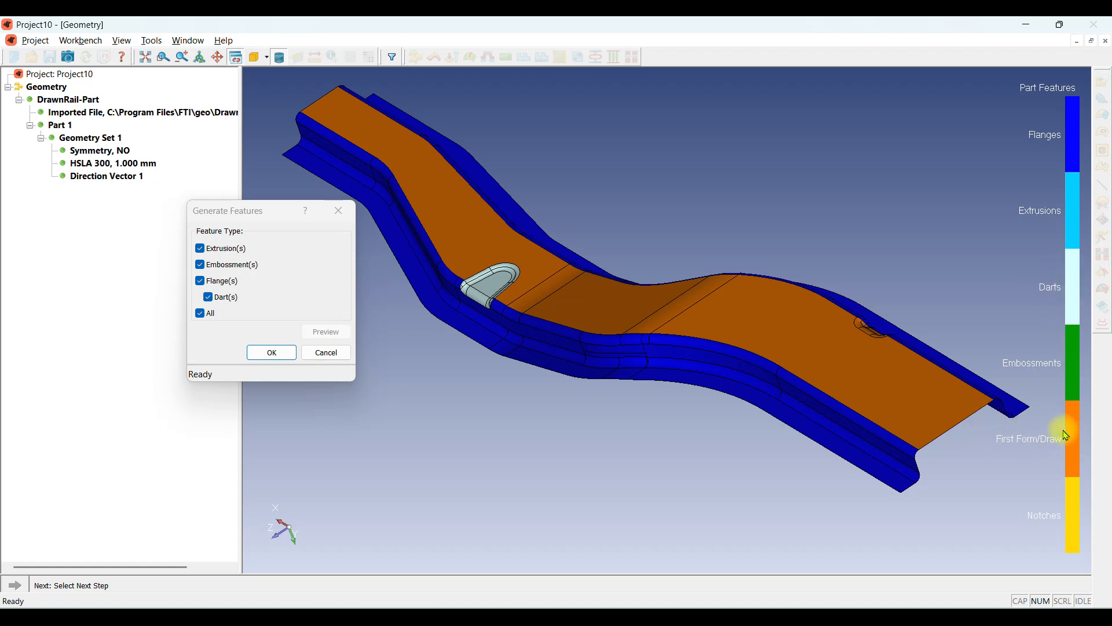
pyautogui.moveTo(949, 444); pyautogui.dragTo(658, 337, button='middle')
pyautogui.click(288, 361)
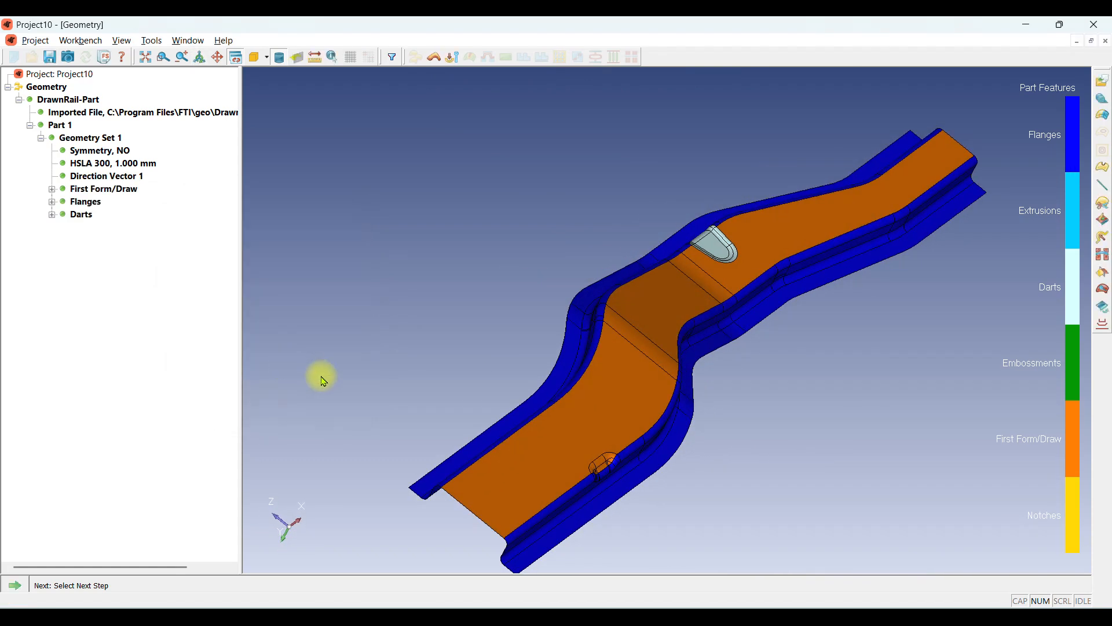
# Start the Process Setup and mesh the part with a 0.07 chord deviation and 19.799 mm maximum element size.
pyautogui.scroll(-2, 637, 307)
pyautogui.moveTo(681, 301); pyautogui.dragTo(729, 269, button='middle')
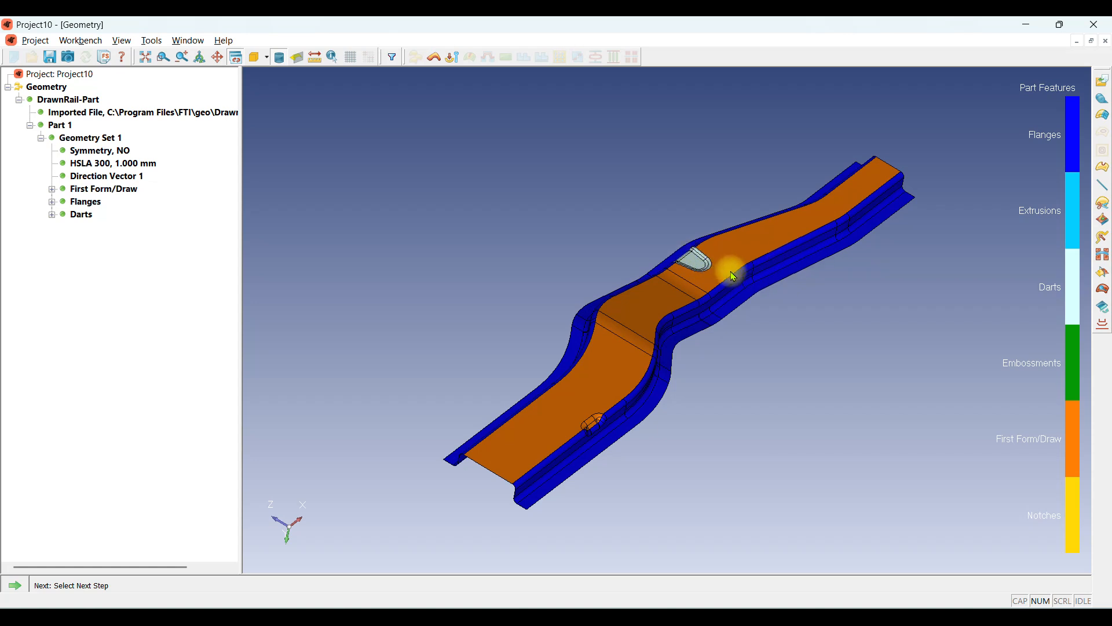
pyautogui.moveTo(715, 295); pyautogui.dragTo(707, 299, button='middle')
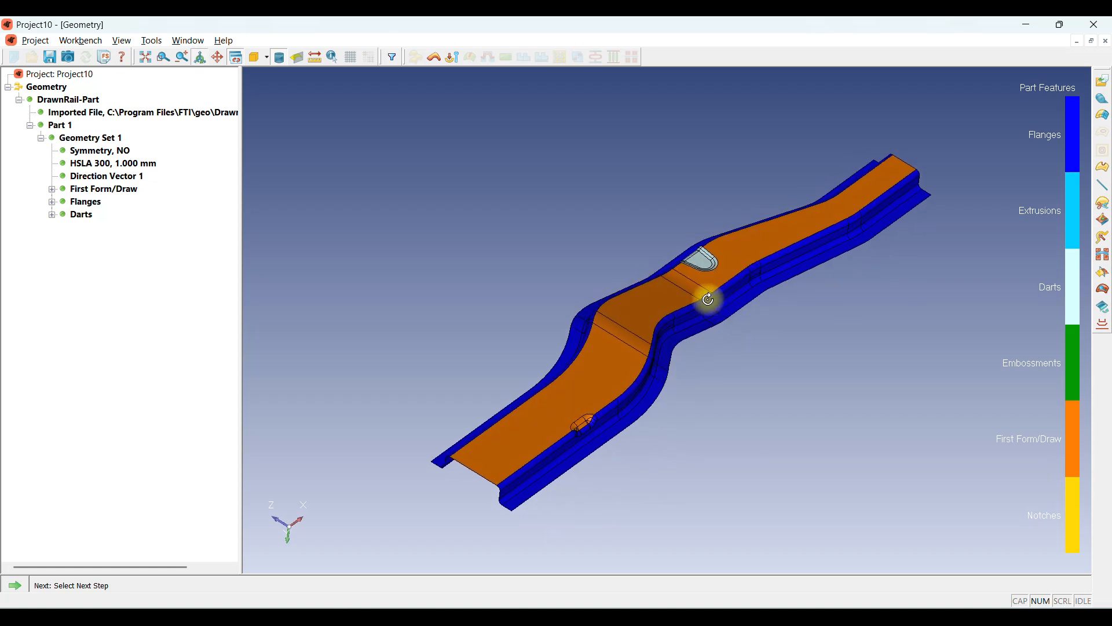
pyautogui.click(16, 586)
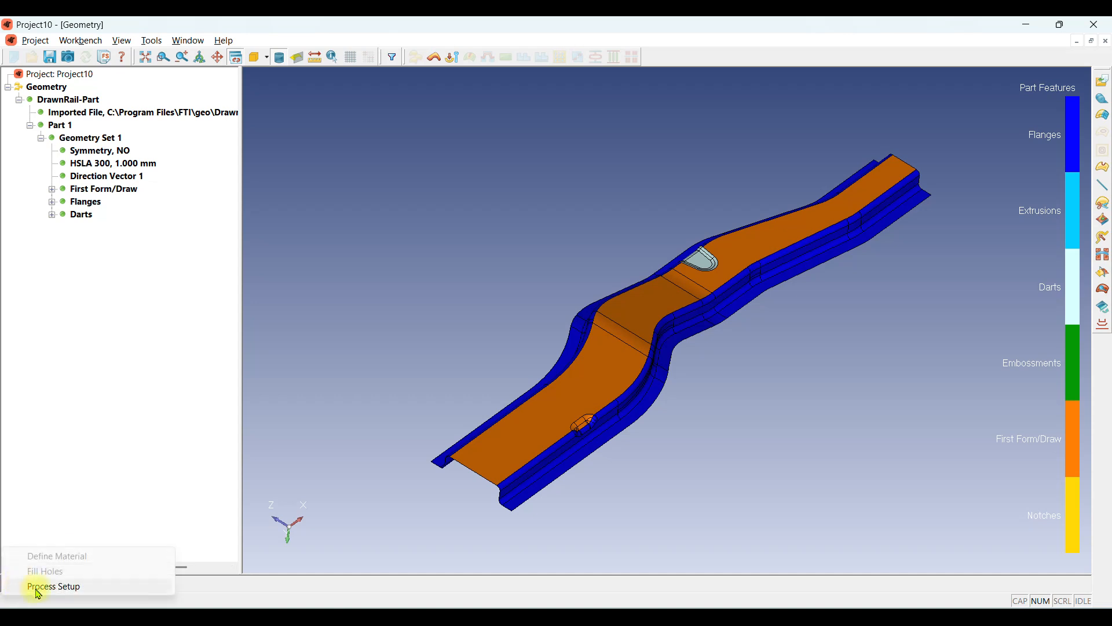
pyautogui.click(37, 590)
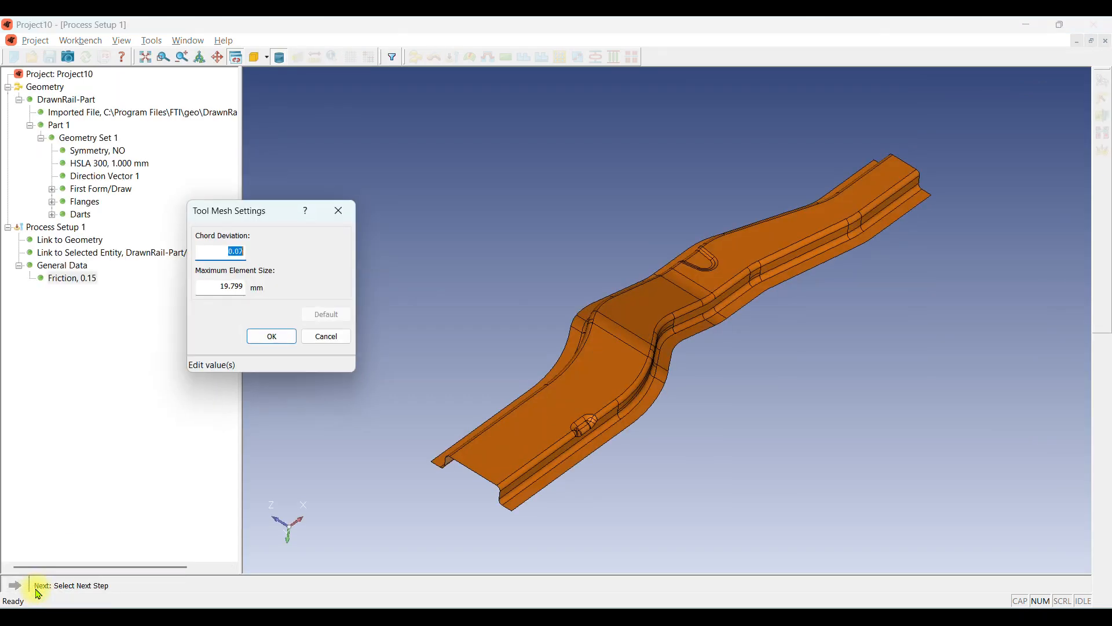
pyautogui.moveTo(235, 217); pyautogui.dragTo(373, 151)
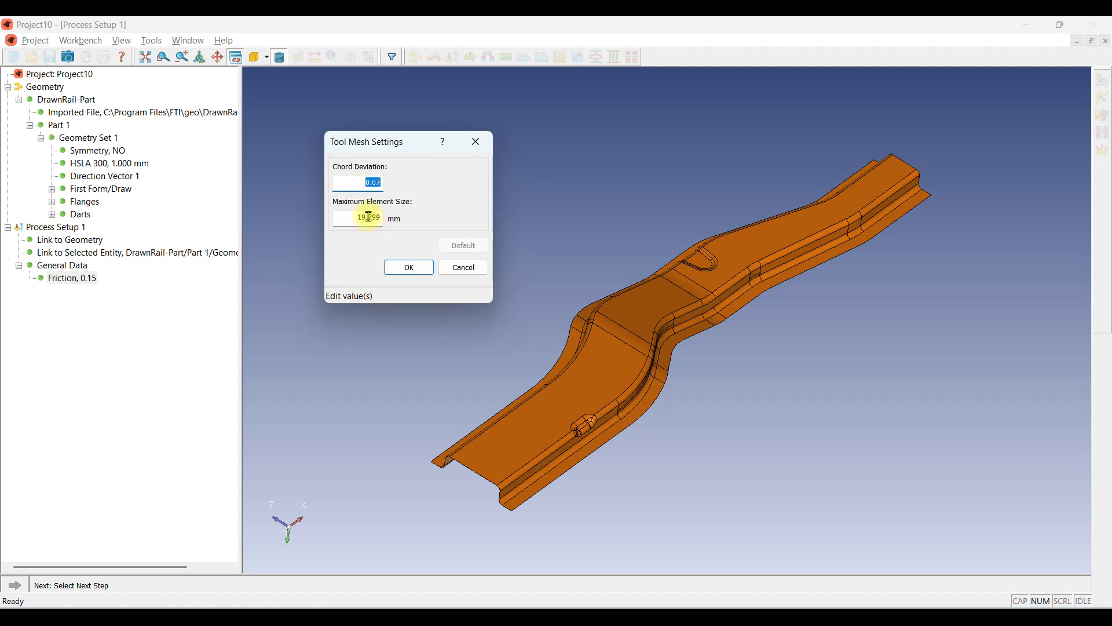
pyautogui.click(409, 268)
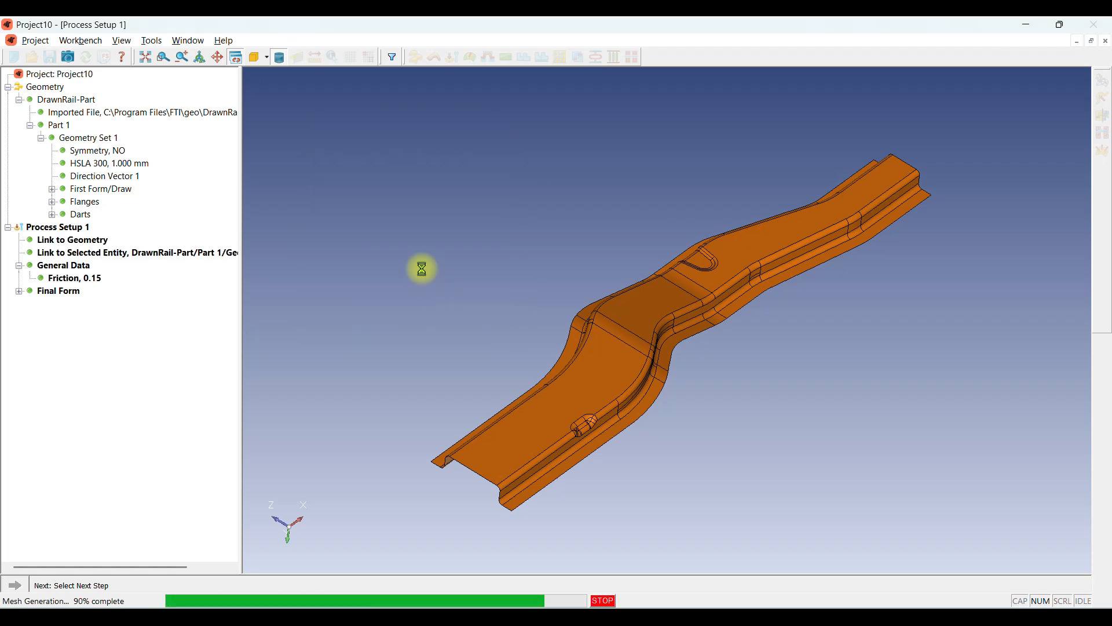
# Turn off shading to inspect the mesh on the rail, then show the details of the Final Form's Shape.
pyautogui.click(280, 57)
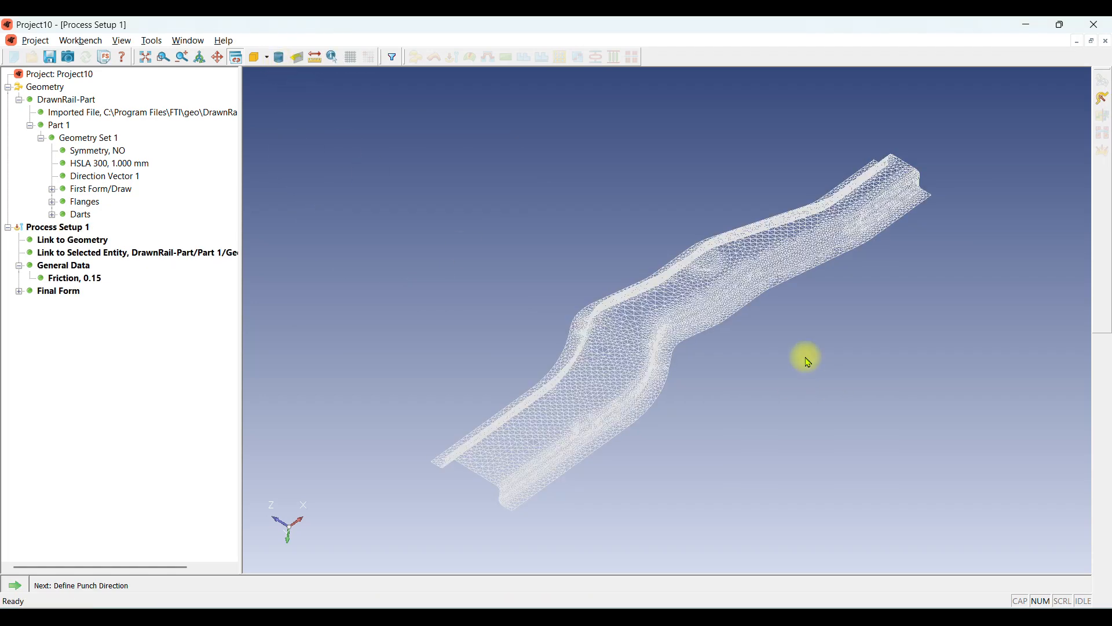
pyautogui.scroll(4, 872, 200)
pyautogui.moveTo(906, 206); pyautogui.dragTo(774, 315, button='middle')
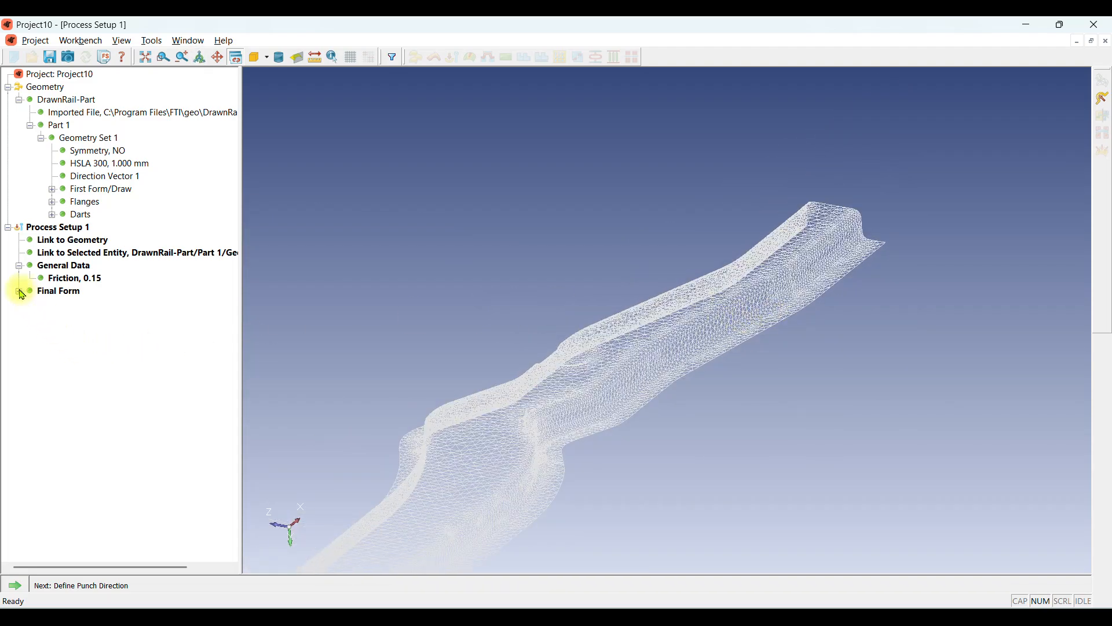
pyautogui.rightClick(64, 311)
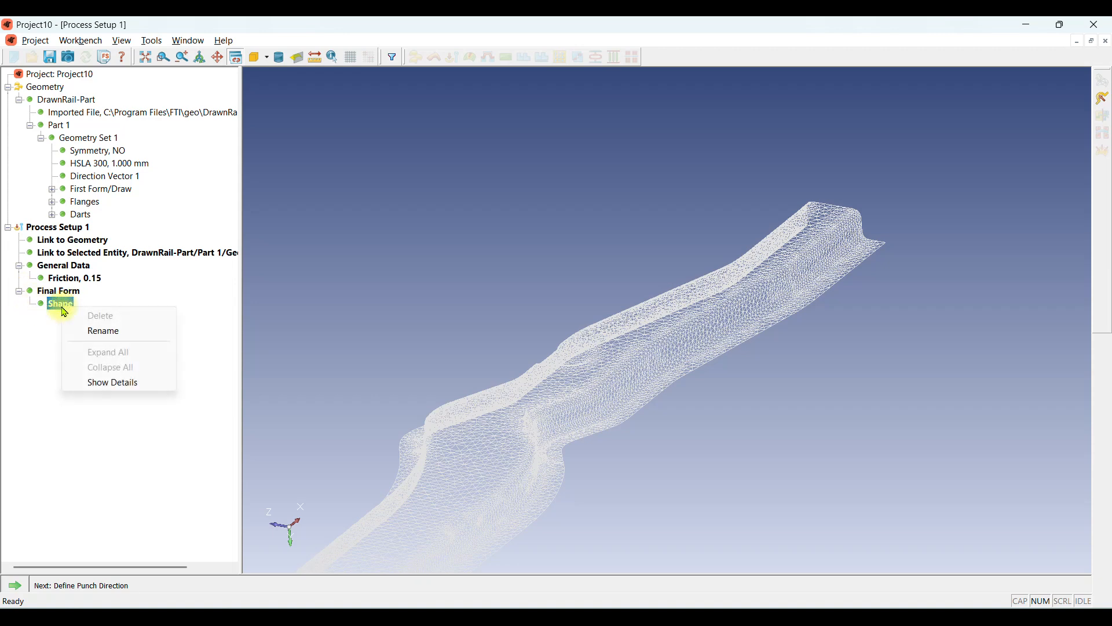
pyautogui.click(120, 383)
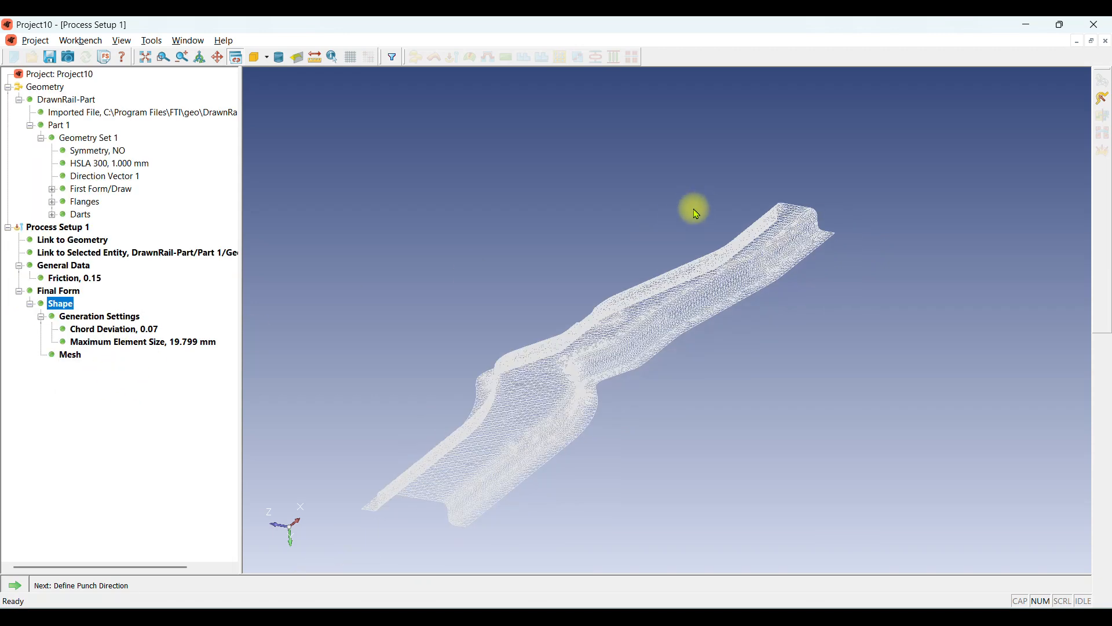
# Set the Final Form mesh's maximum element size to 10 mm and regenerate the mesh.
pyautogui.click(149, 342)
pyautogui.doubleClick(149, 343)
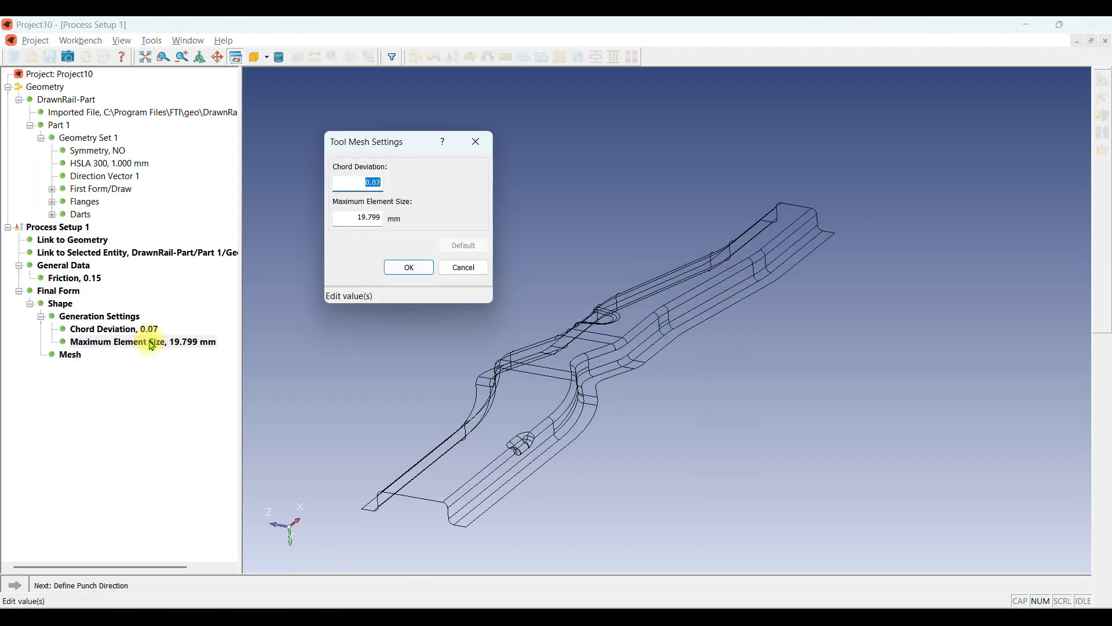
pyautogui.moveTo(355, 216); pyautogui.dragTo(417, 218)
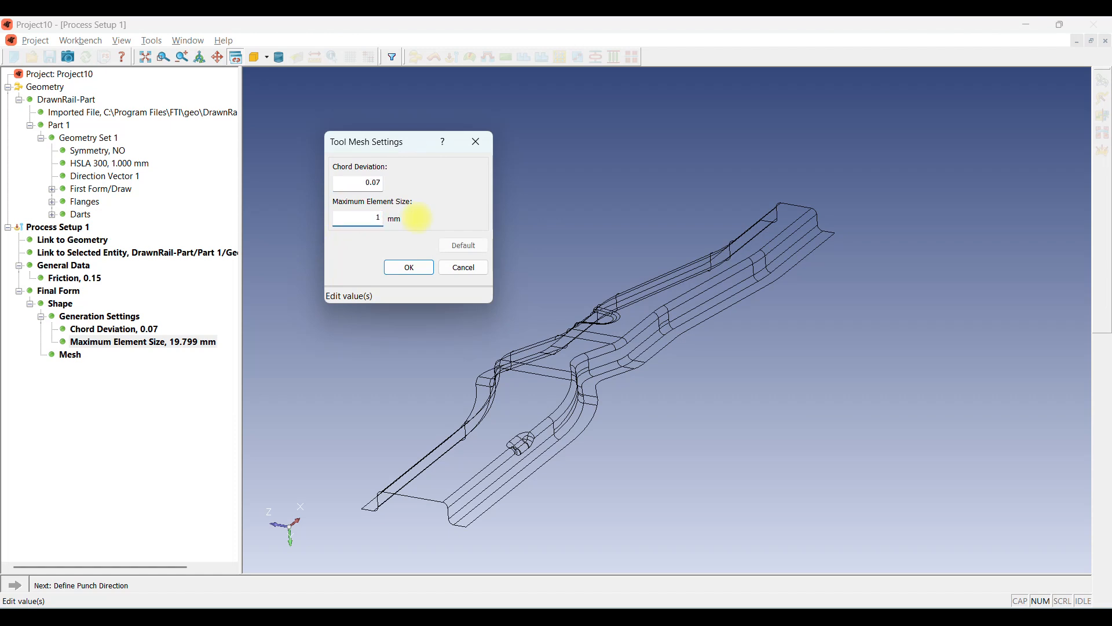
pyautogui.write('10')
pyautogui.click(431, 270)
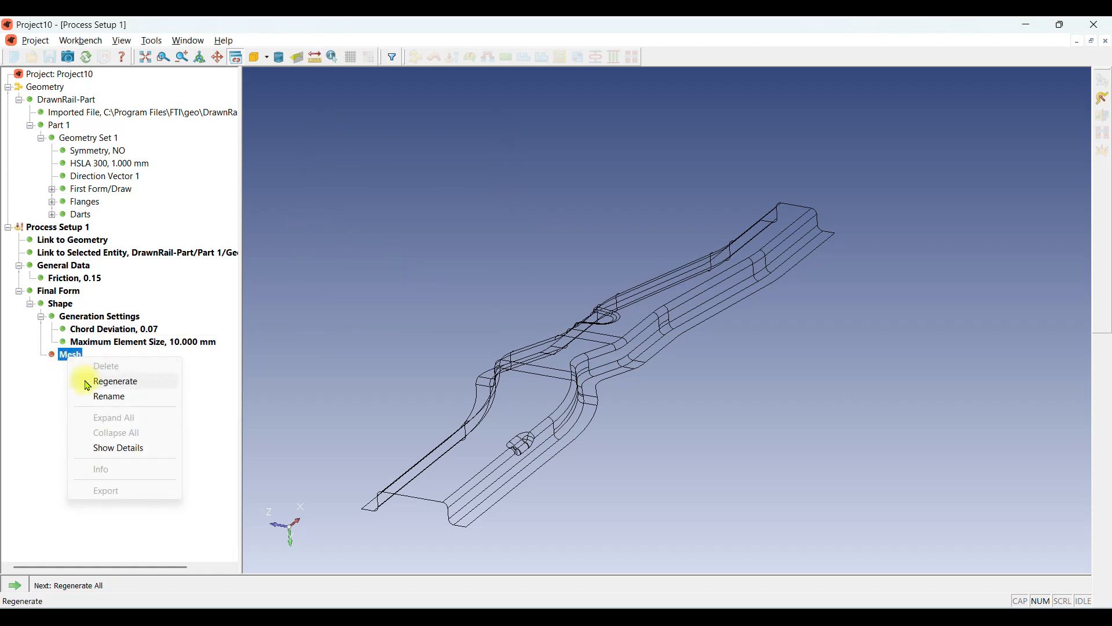
pyautogui.click(94, 389)
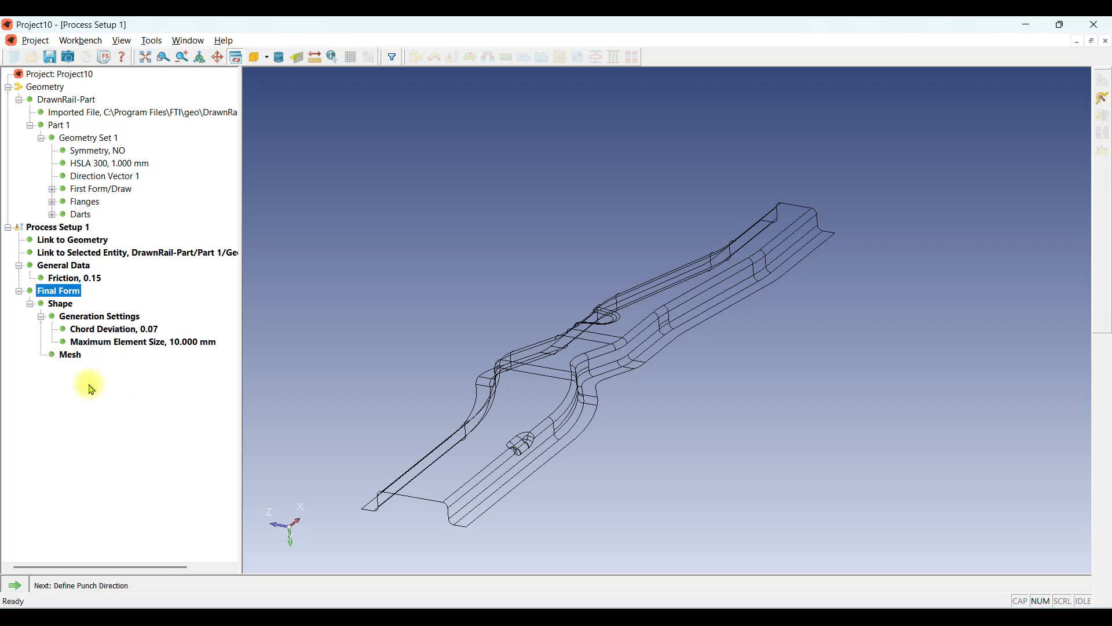
# Inspect the regenerated Final Form mesh along the rail, first shaded and then unshaded.
pyautogui.click(278, 57)
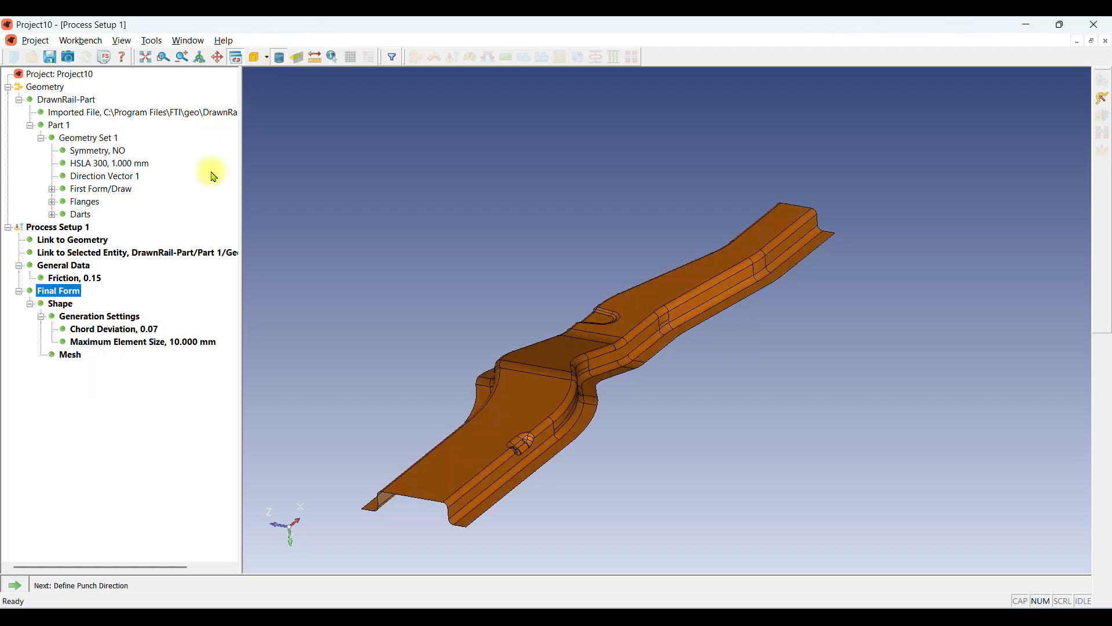
pyautogui.click(69, 355)
pyautogui.moveTo(663, 345); pyautogui.dragTo(588, 432, button='middle')
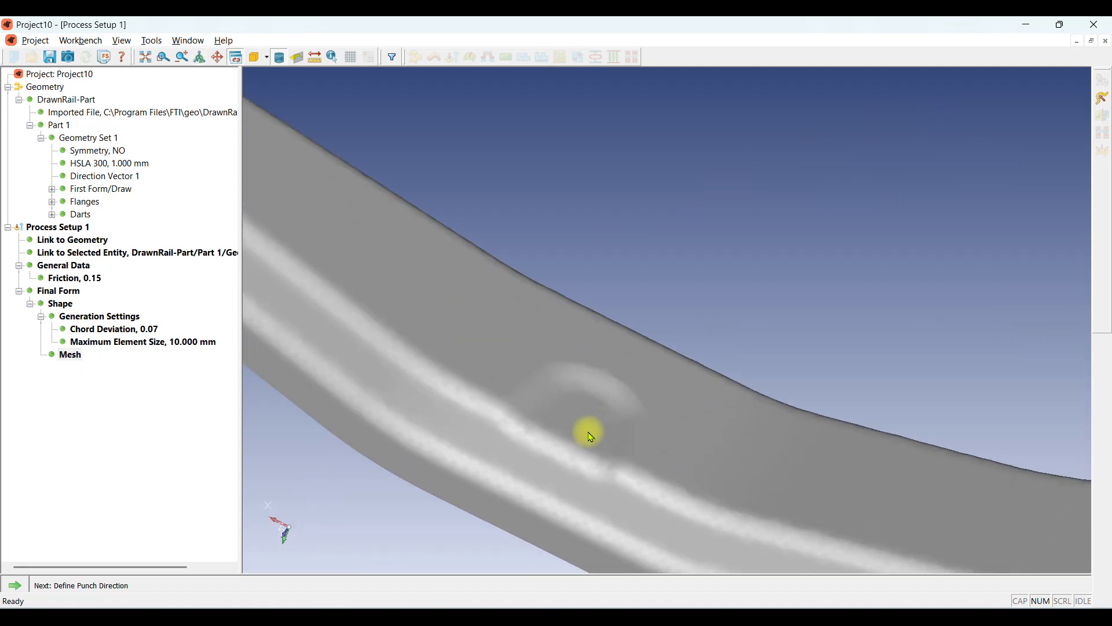
pyautogui.scroll(-7, 743, 431)
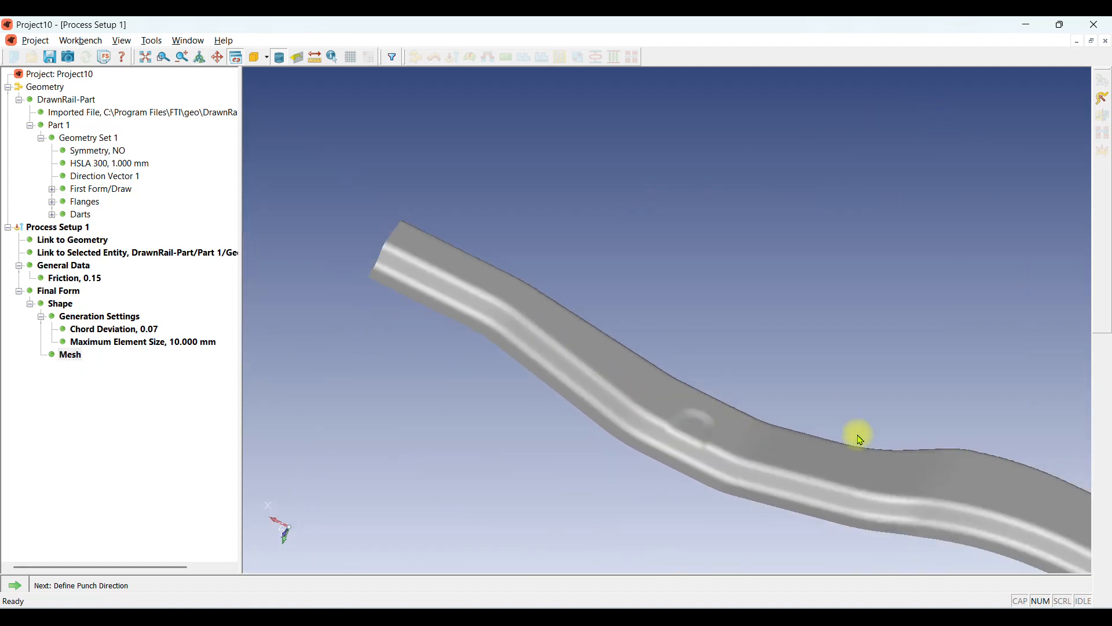
pyautogui.moveTo(858, 434); pyautogui.dragTo(531, 417, button='middle')
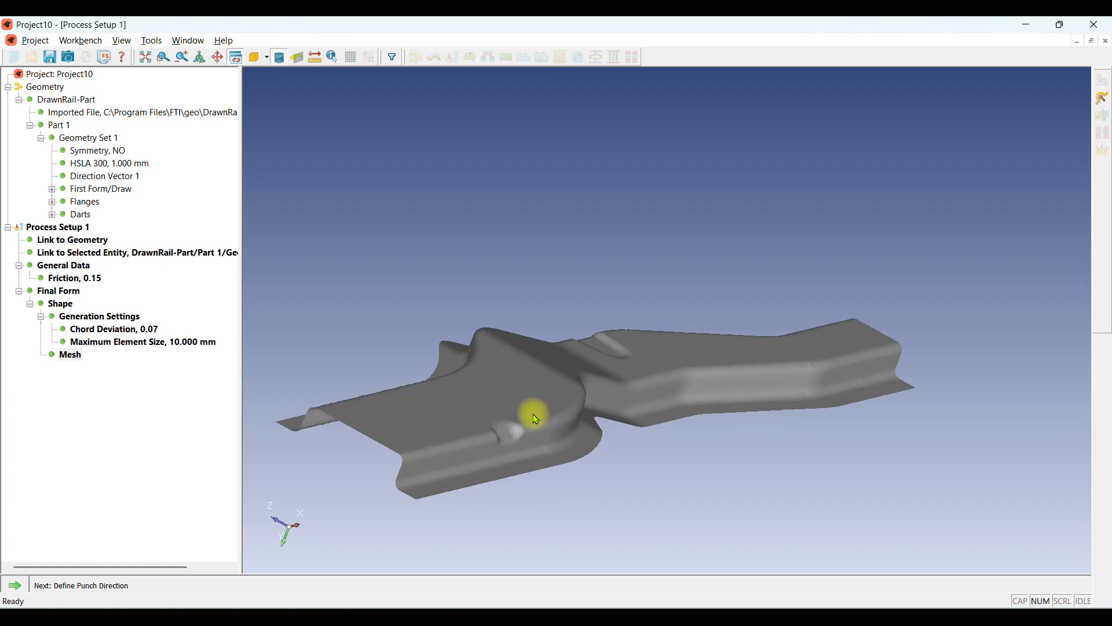
pyautogui.click(280, 58)
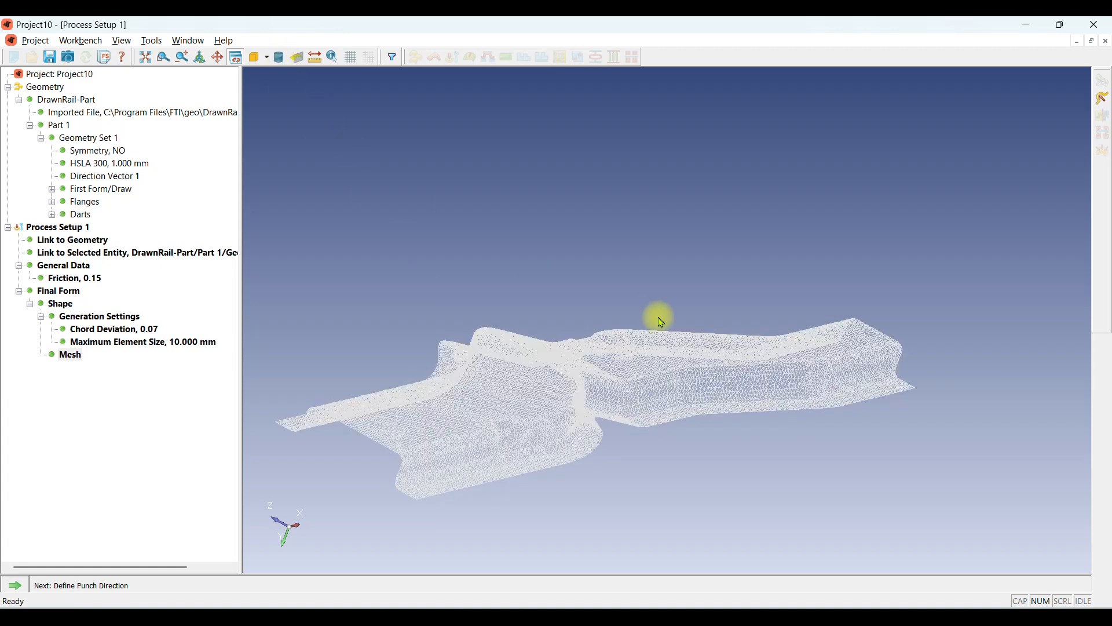
# Shade the rail mesh and define the punch direction by selecting Direction Vector 1.
pyautogui.moveTo(658, 319)
pyautogui.mouseDown(button='middle')
pyautogui.moveTo(646, 350)
pyautogui.moveTo(624, 350)
pyautogui.moveTo(613, 322)
pyautogui.moveTo(705, 243)
pyautogui.moveTo(597, 317)
pyautogui.moveTo(585, 293)
pyautogui.mouseUp(button='middle')
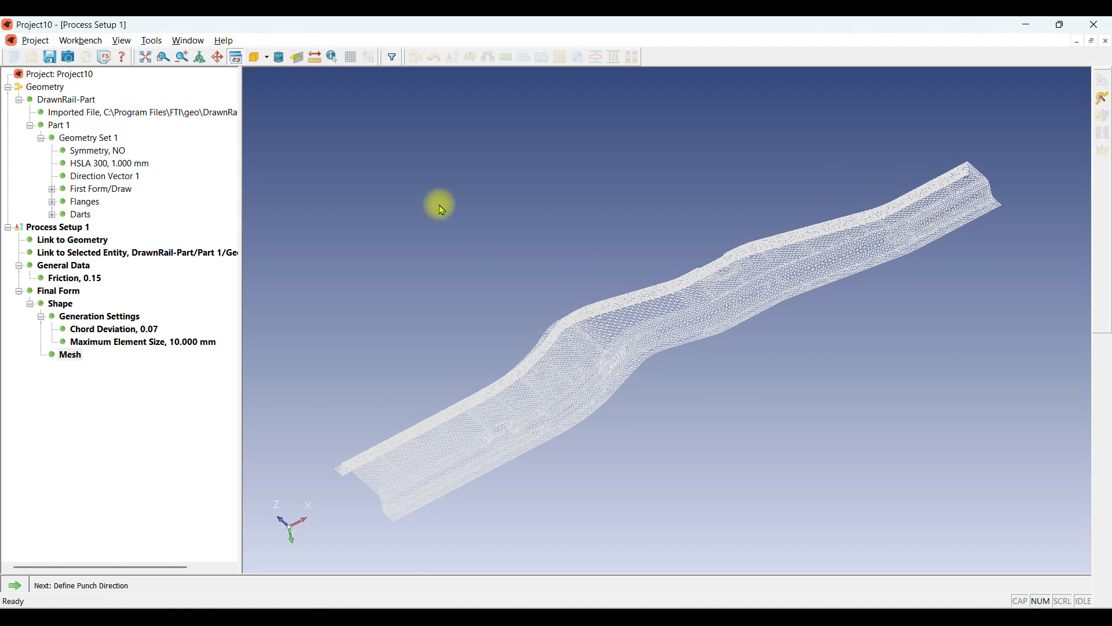
pyautogui.click(280, 58)
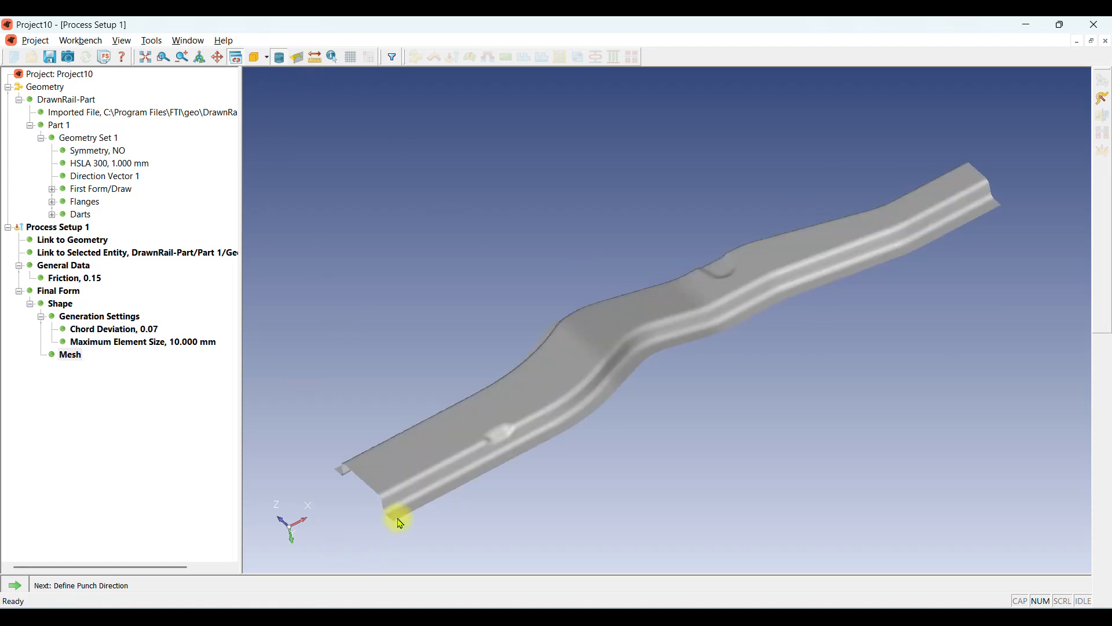
pyautogui.click(16, 587)
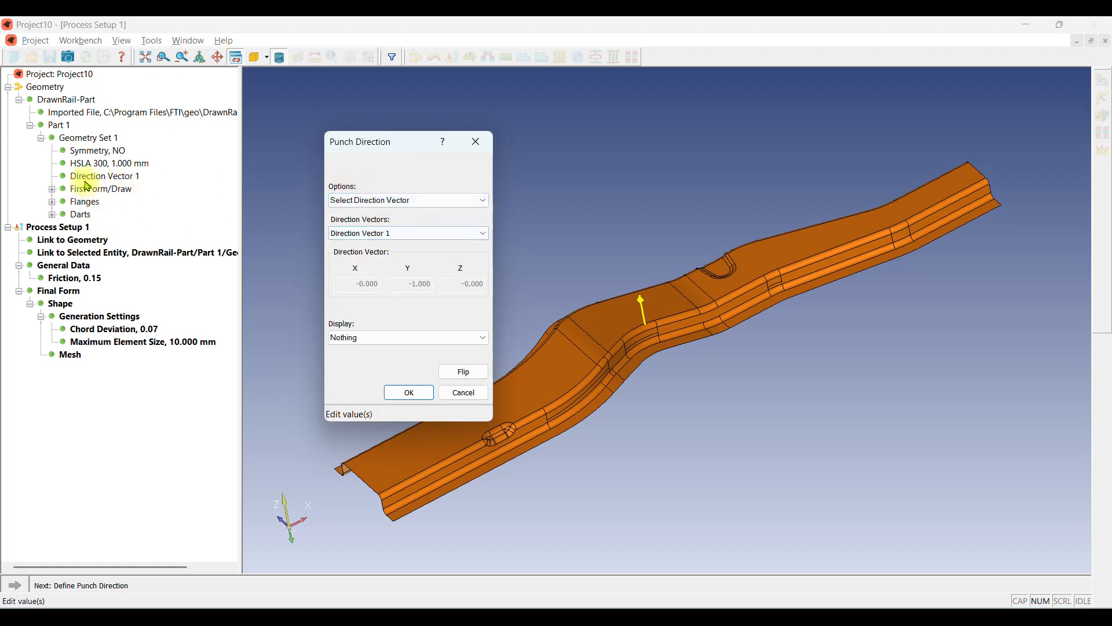
pyautogui.click(390, 239)
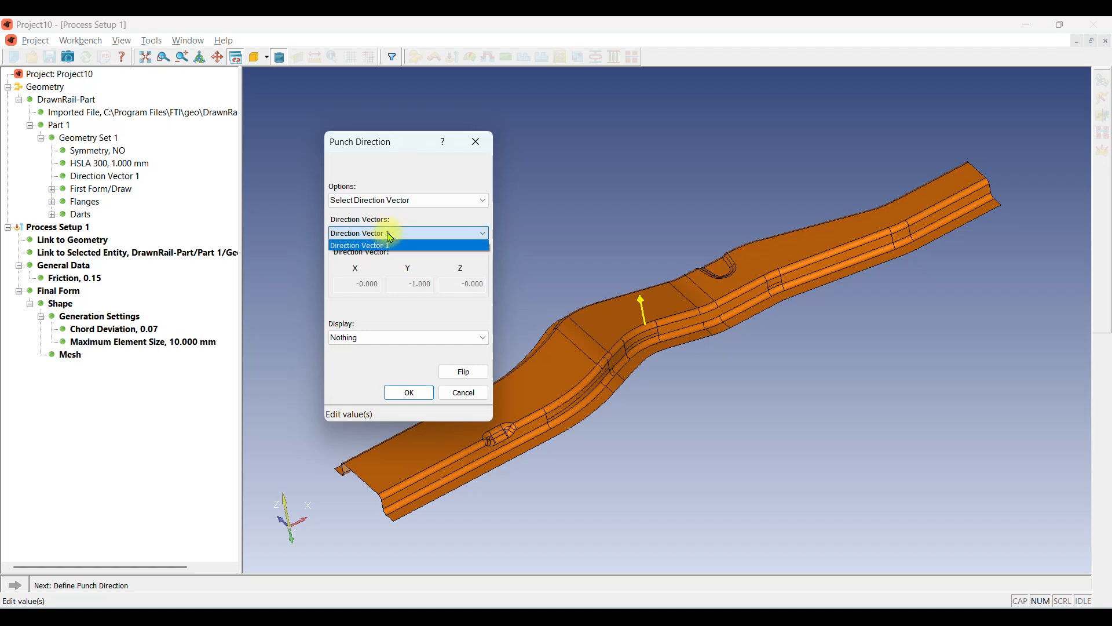
pyautogui.click(391, 244)
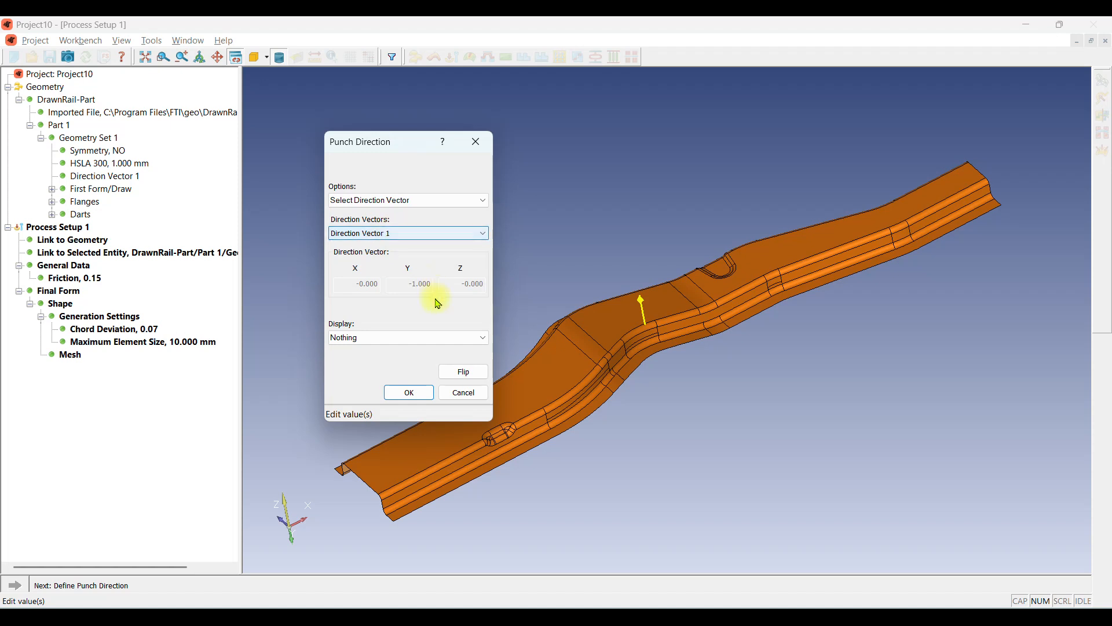
pyautogui.click(406, 394)
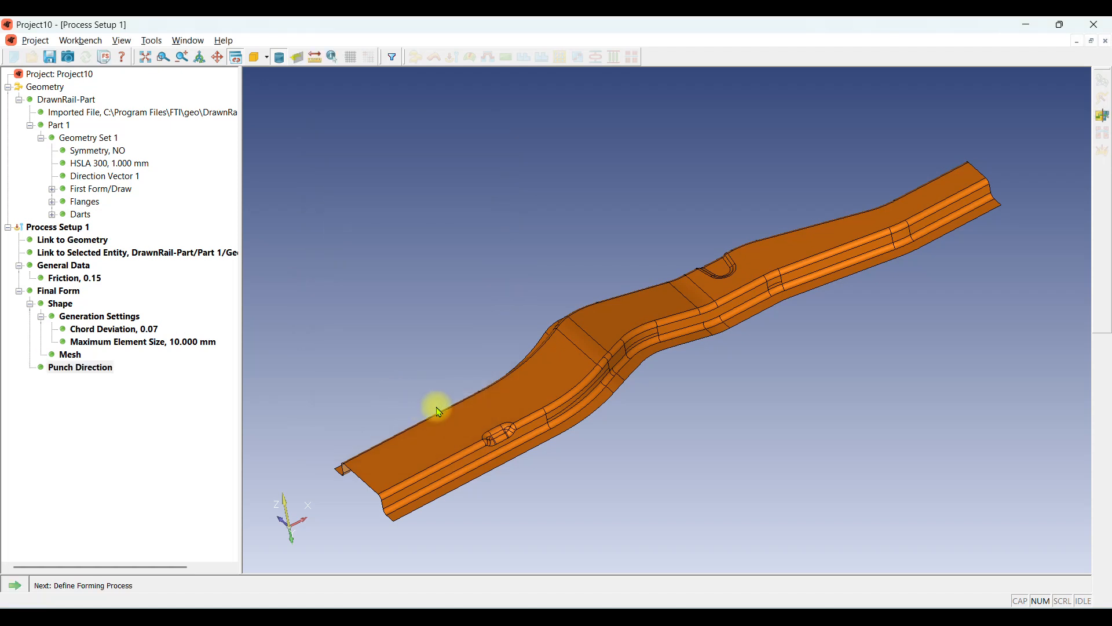
# Set the forming process to Draw and solve the forming.
pyautogui.click(27, 587)
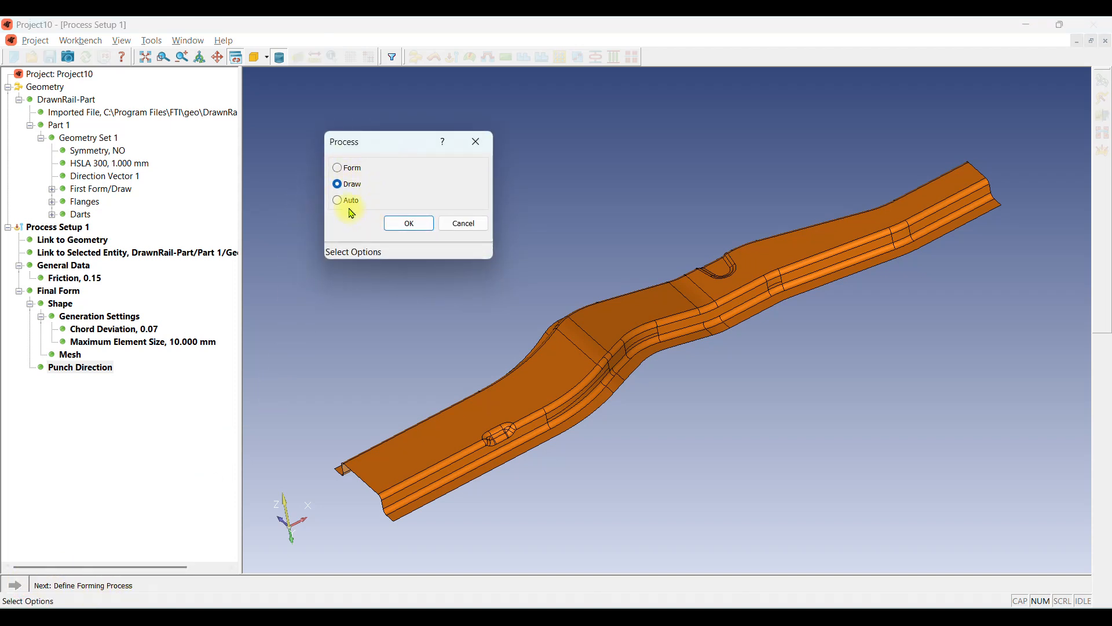
pyautogui.click(399, 234)
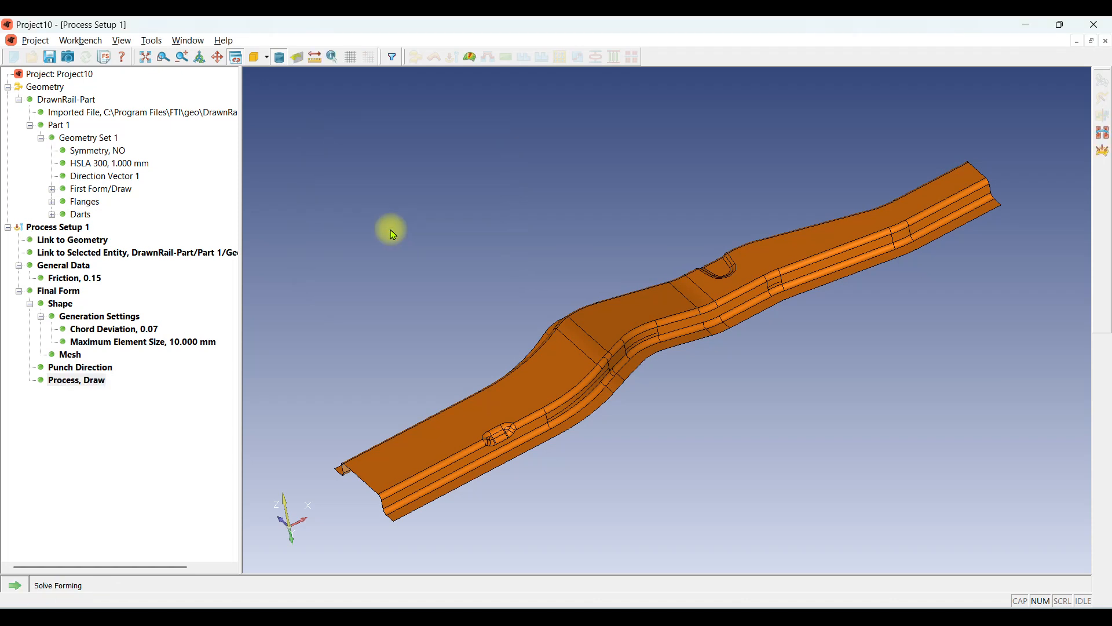
pyautogui.click(25, 590)
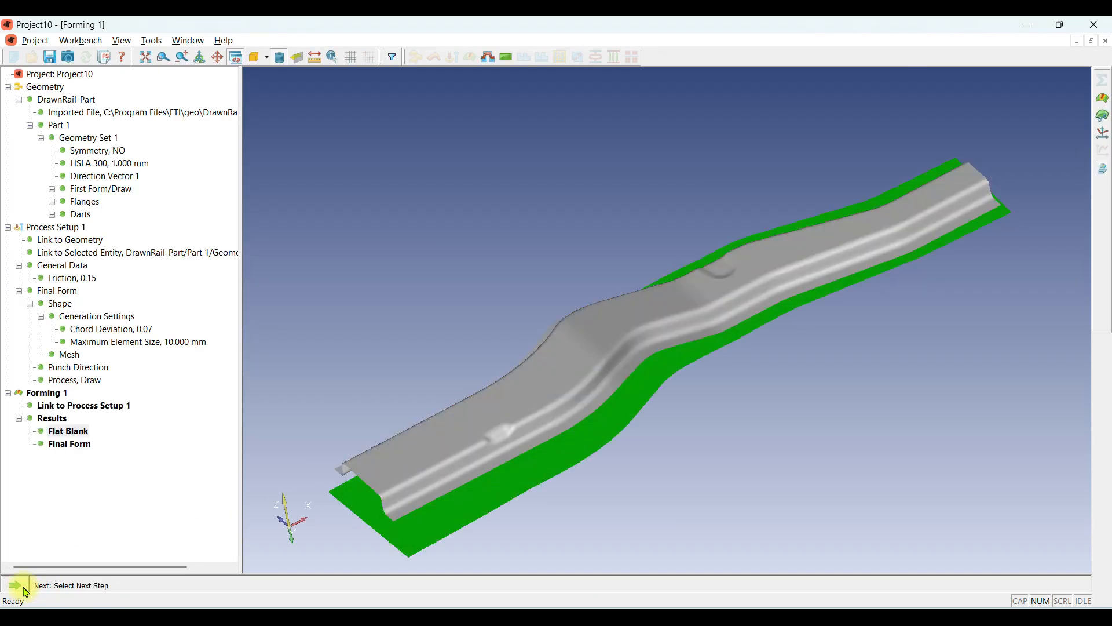
# Inspect the solved rail over its blank, then compare the Flat Blank and Final Form results.
pyautogui.moveTo(628, 335)
pyautogui.mouseDown(button='middle')
pyautogui.moveTo(693, 330)
pyautogui.moveTo(648, 330)
pyautogui.mouseUp(button='middle')
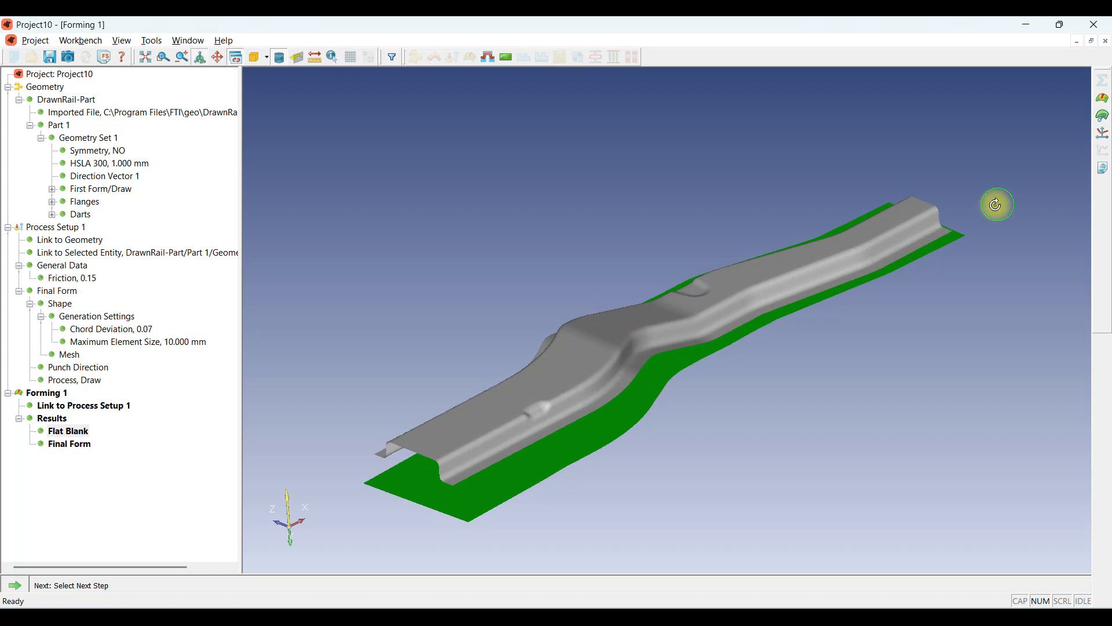
pyautogui.moveTo(992, 203); pyautogui.dragTo(481, 436, button='middle')
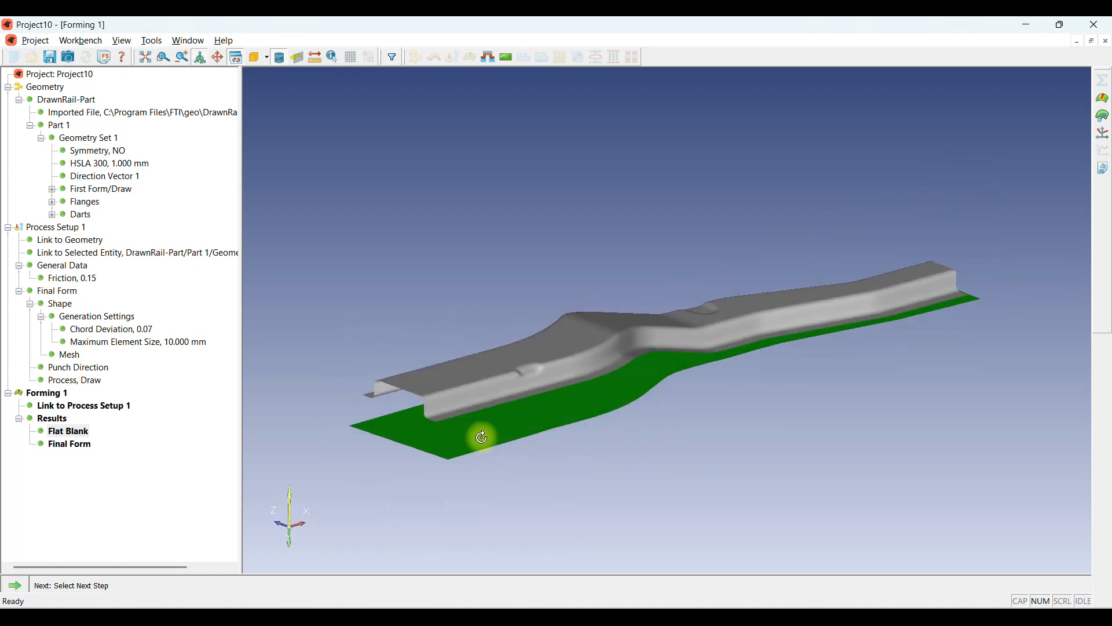
pyautogui.click(75, 433)
pyautogui.click(84, 444)
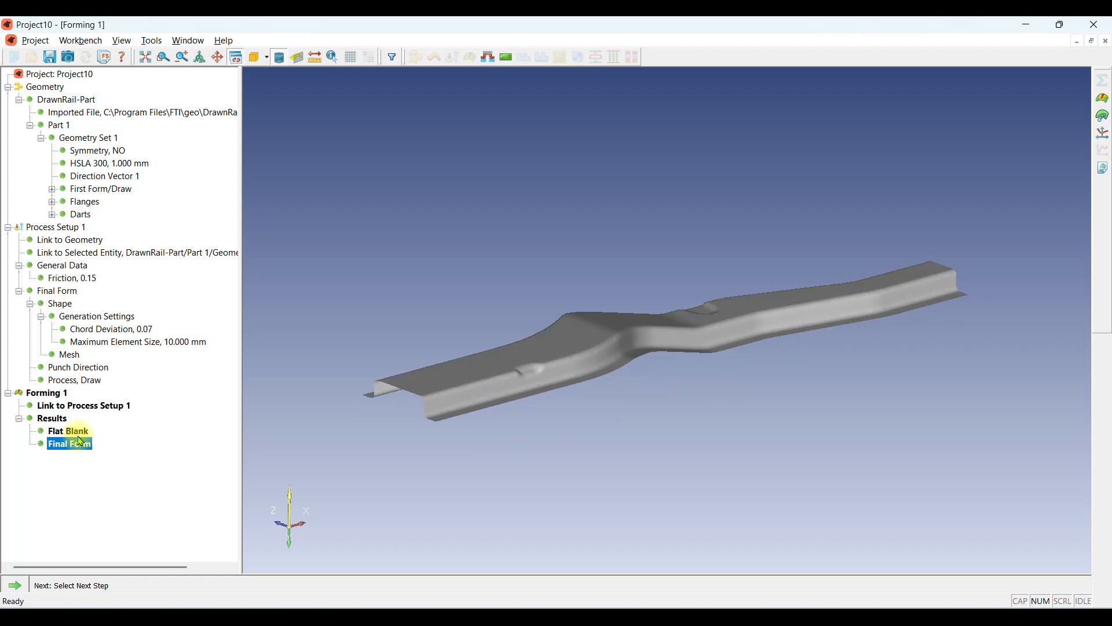
pyautogui.press('Up')
pyautogui.click(70, 446)
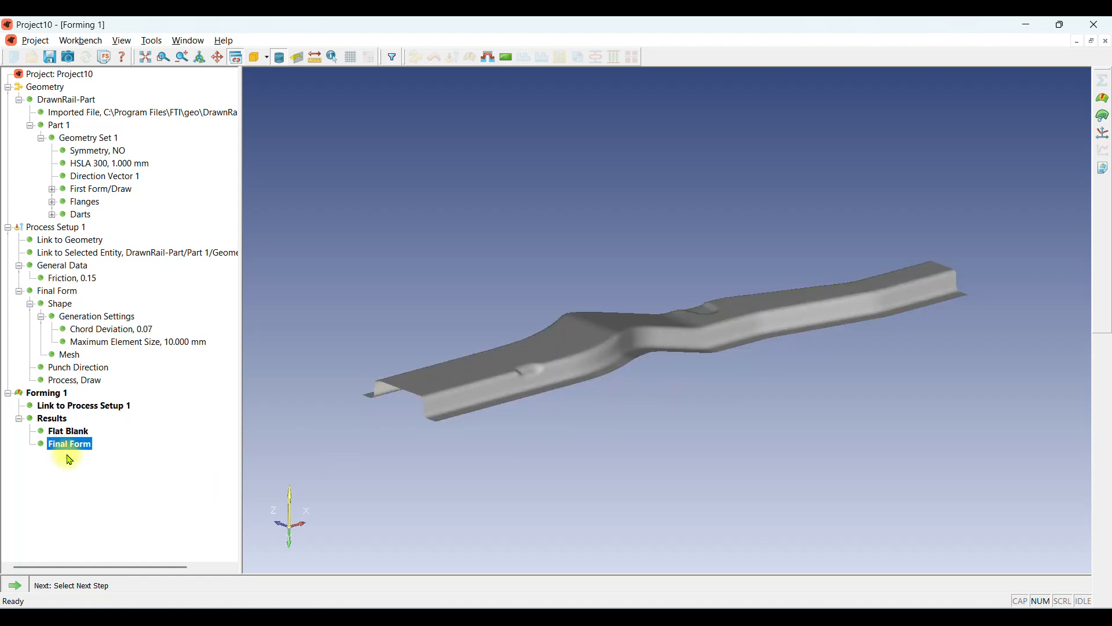
# Show the forming Results info, then switch to the Notepad capacity note, place it beside the info and add "3/2 x 91 tf =".
pyautogui.rightClick(57, 423)
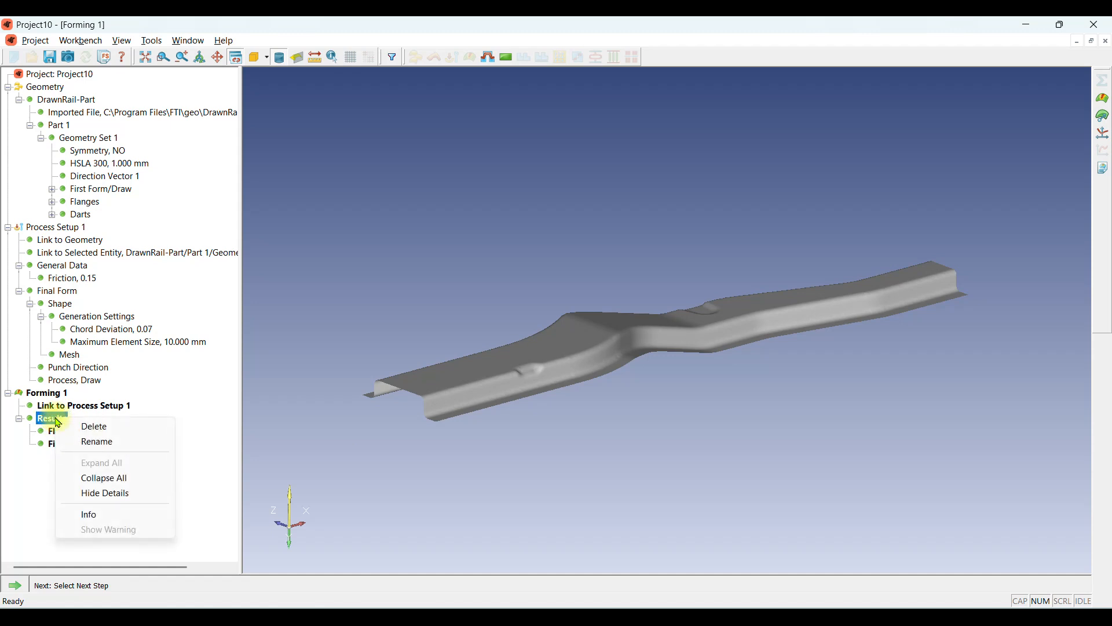
pyautogui.click(101, 517)
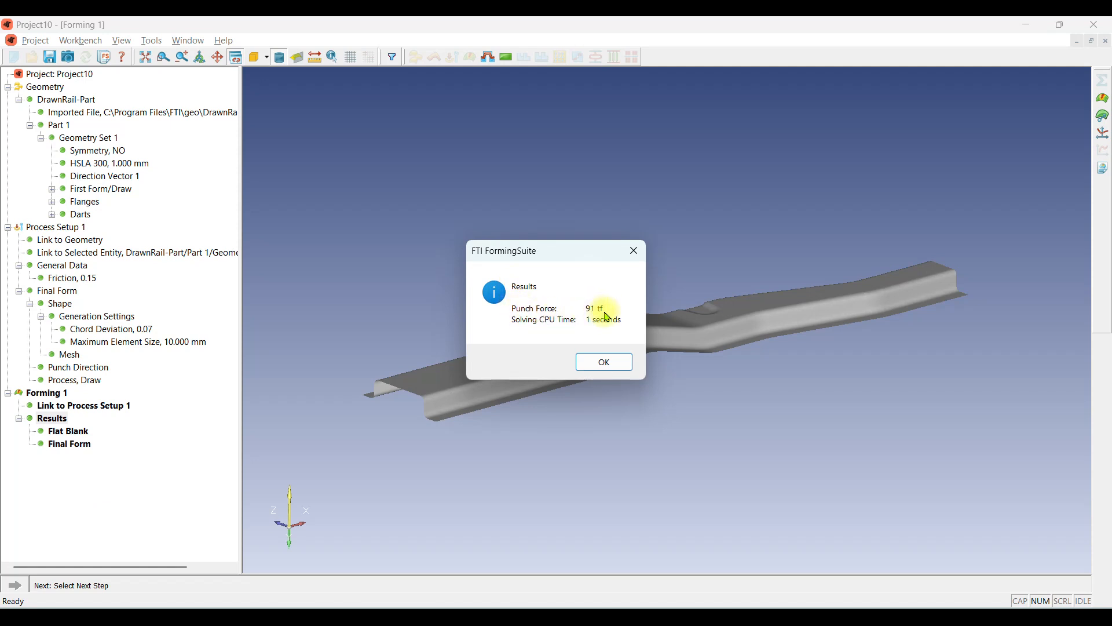
pyautogui.click(646, 617)
pyautogui.moveTo(702, 167); pyautogui.dragTo(449, 162)
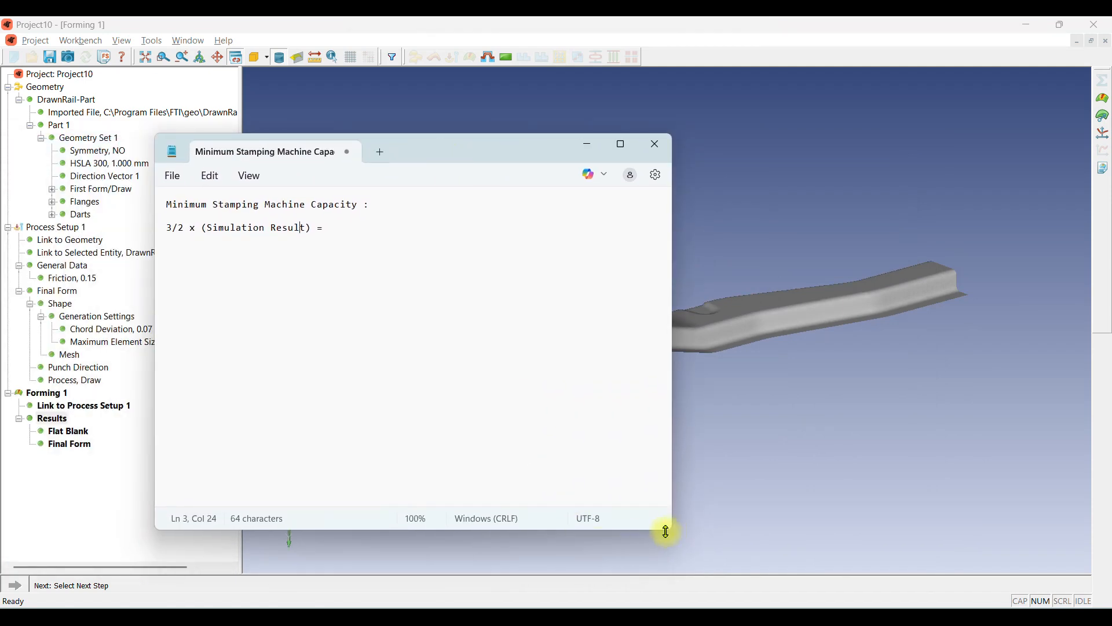
pyautogui.moveTo(672, 530); pyautogui.dragTo(487, 366)
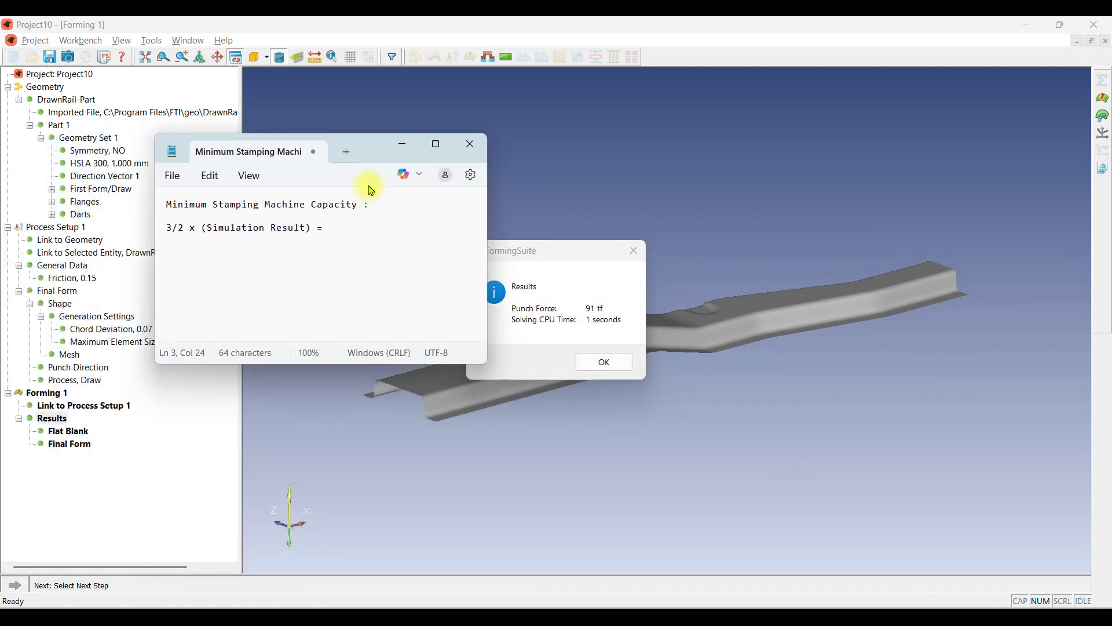
pyautogui.moveTo(359, 149); pyautogui.dragTo(281, 149)
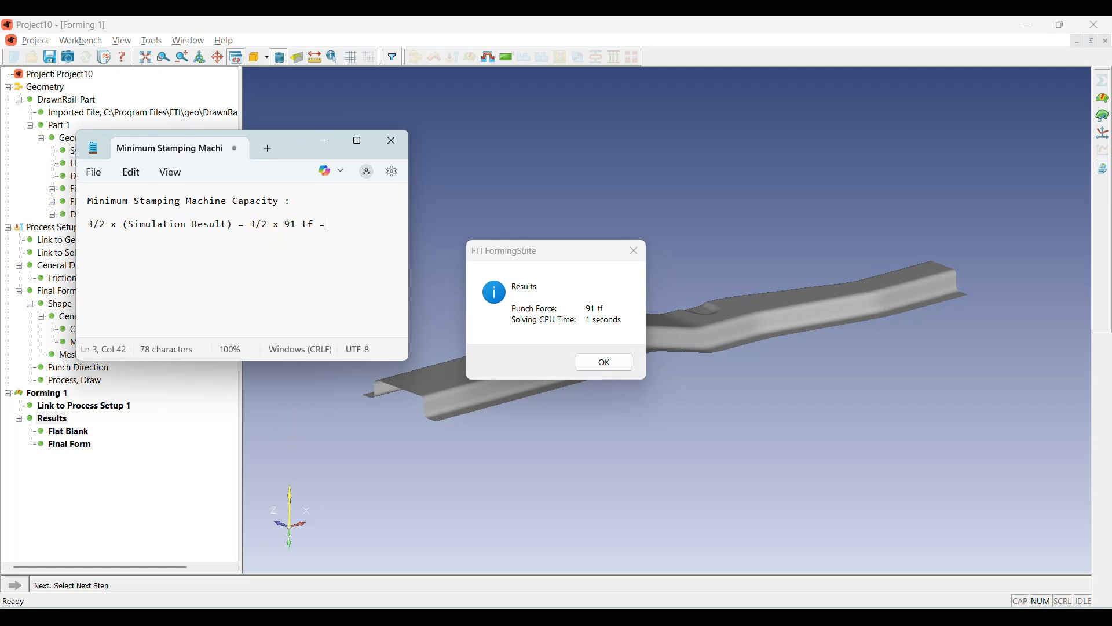
# Switch to Calculator, place it beside the results info and compute 3 ÷ 2 × 91.
pyautogui.moveTo(226, 115); pyautogui.dragTo(759, 92)
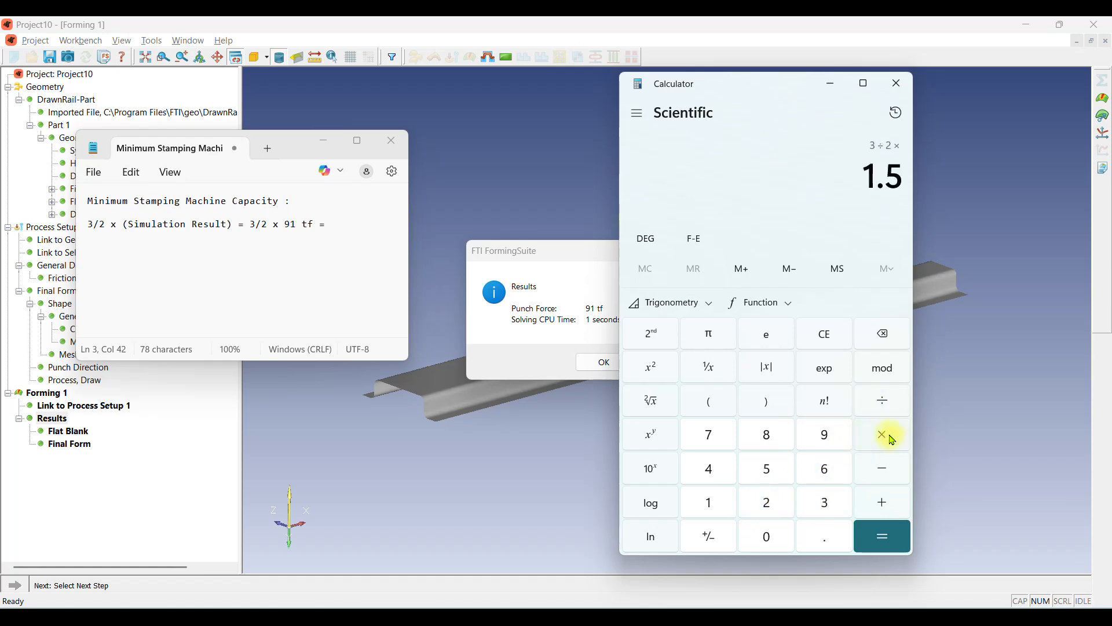
pyautogui.click(827, 434)
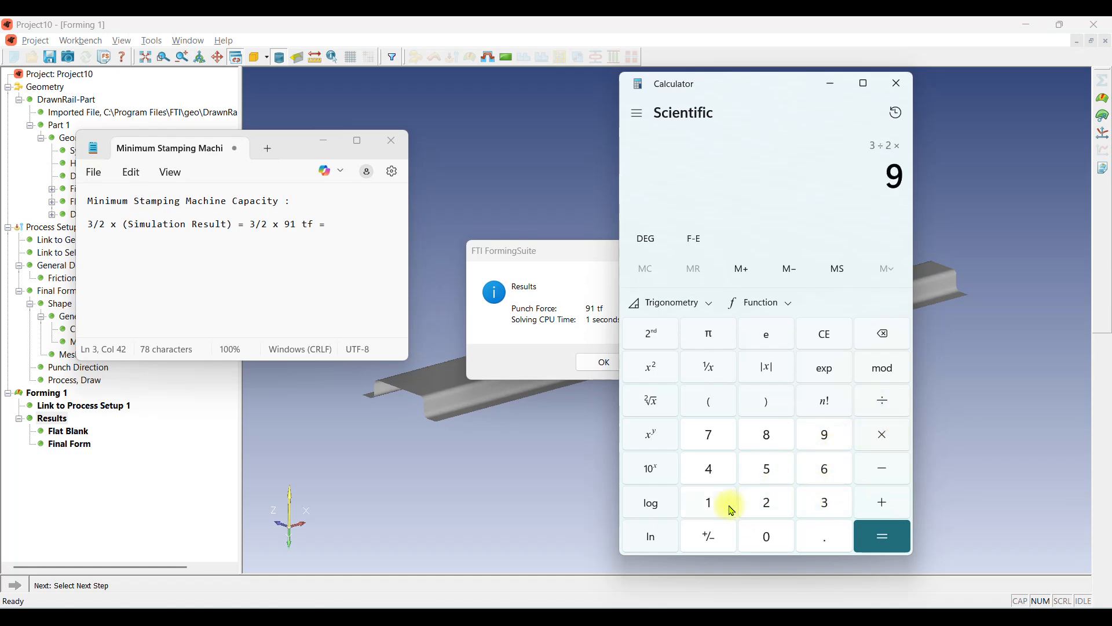
pyautogui.click(725, 503)
pyautogui.click(866, 532)
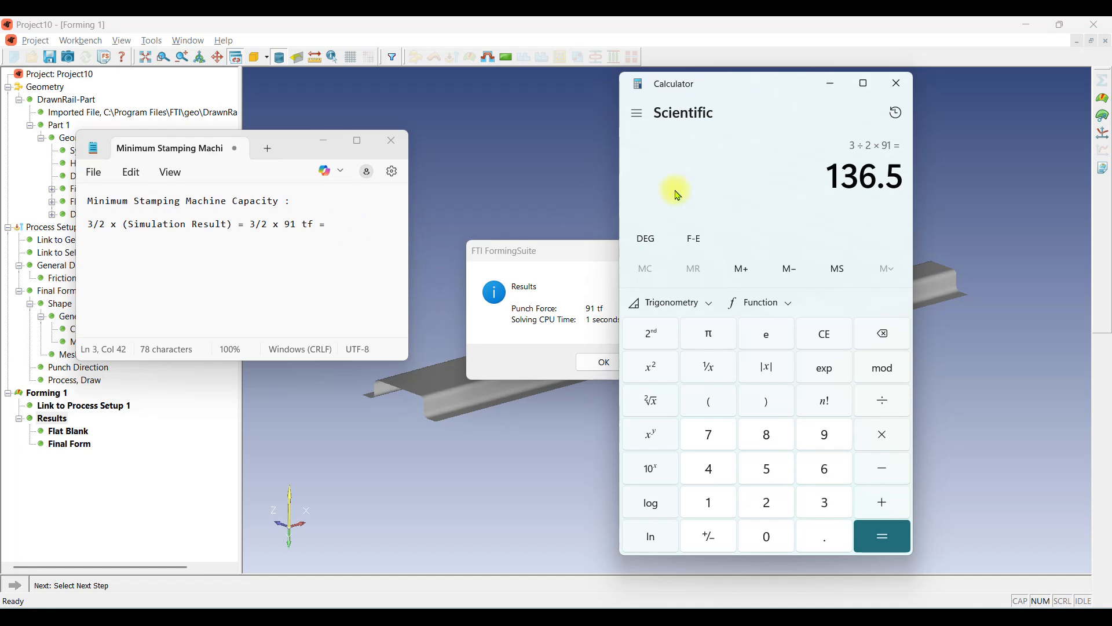
# Record 140 tf as the minimum stamping machine capacity in the note, then minimize both helper windows and dismiss the results info.
pyautogui.click(379, 225)
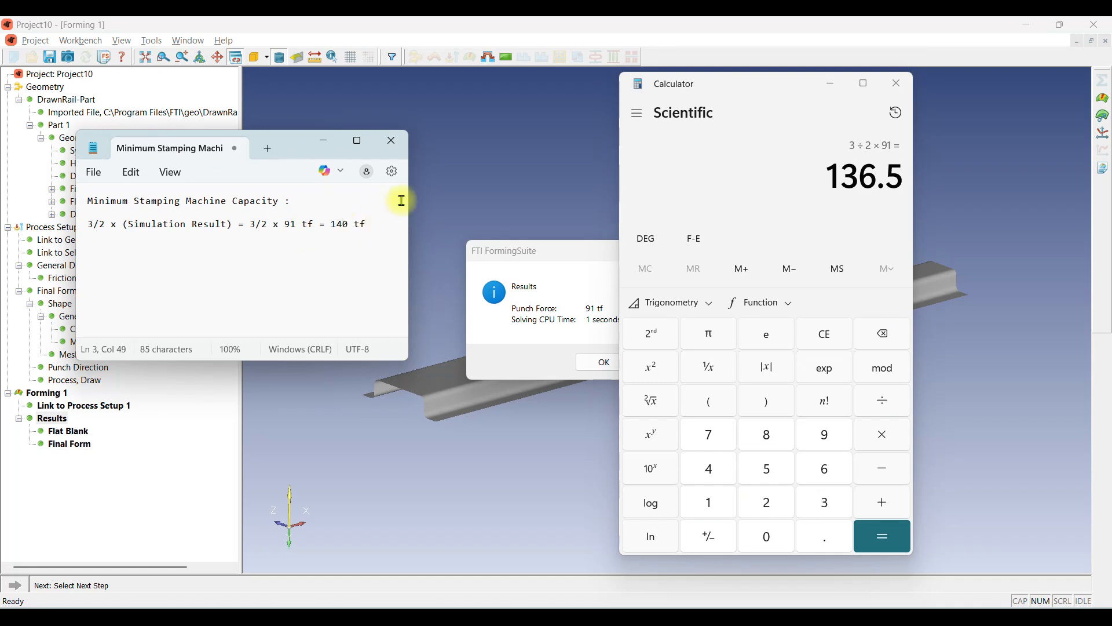
pyautogui.click(835, 86)
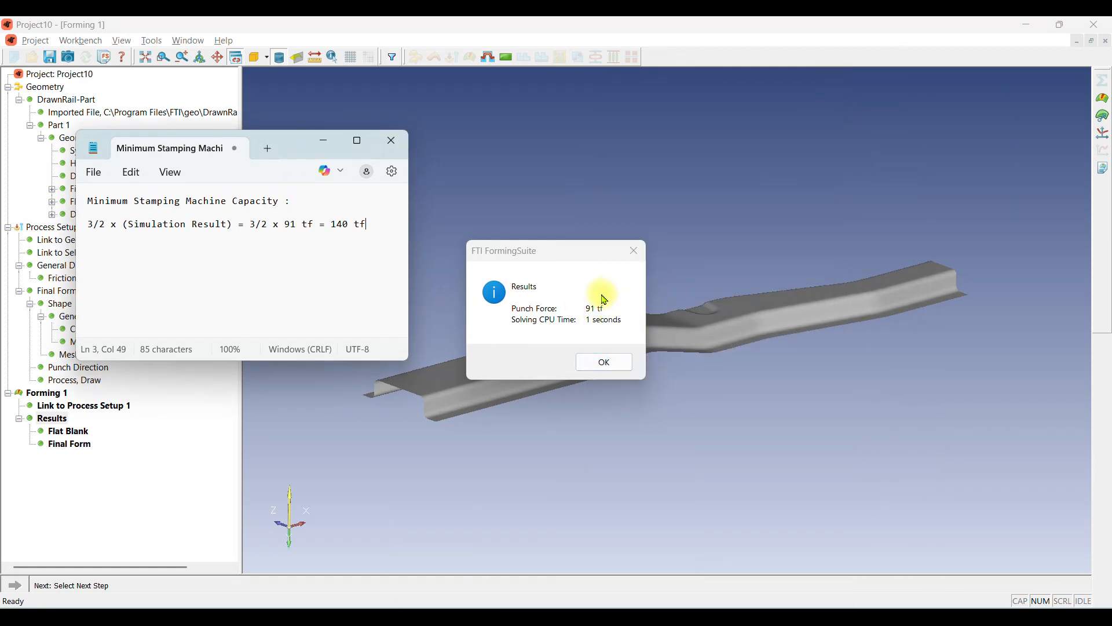
pyautogui.click(324, 142)
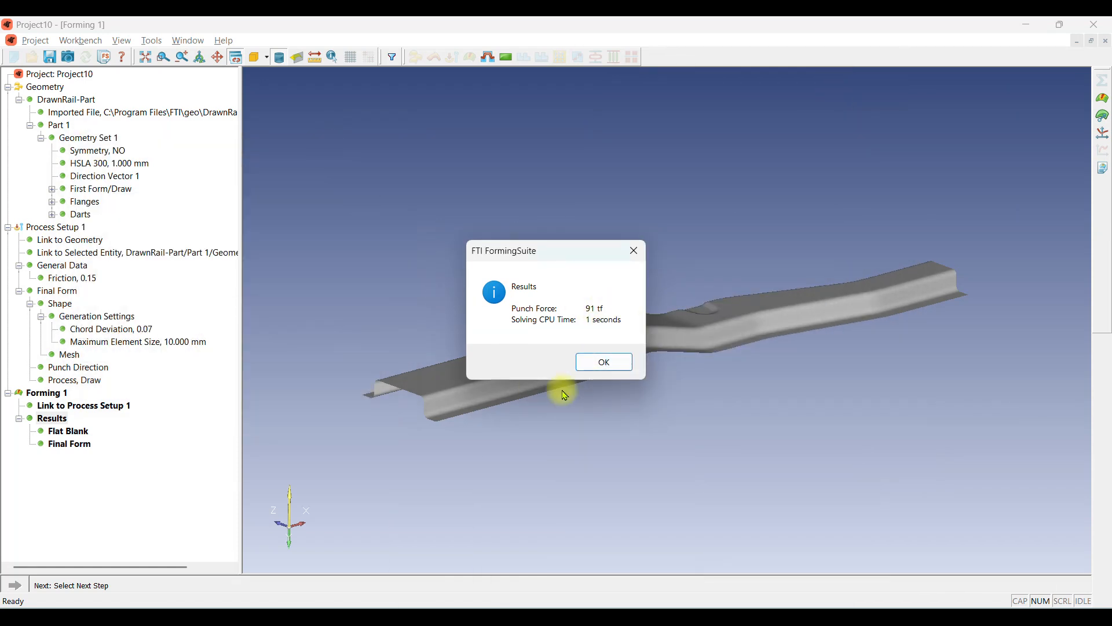
pyautogui.click(604, 361)
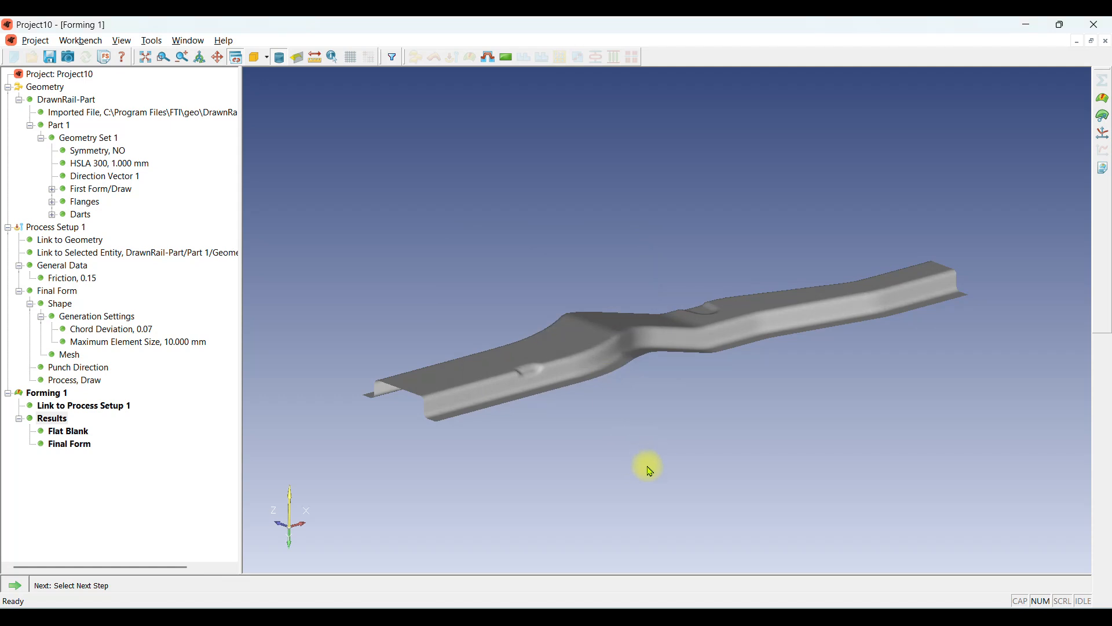
# Display the Safety Zone plot for the formed rail.
pyautogui.moveTo(496, 370); pyautogui.dragTo(683, 367, button='middle')
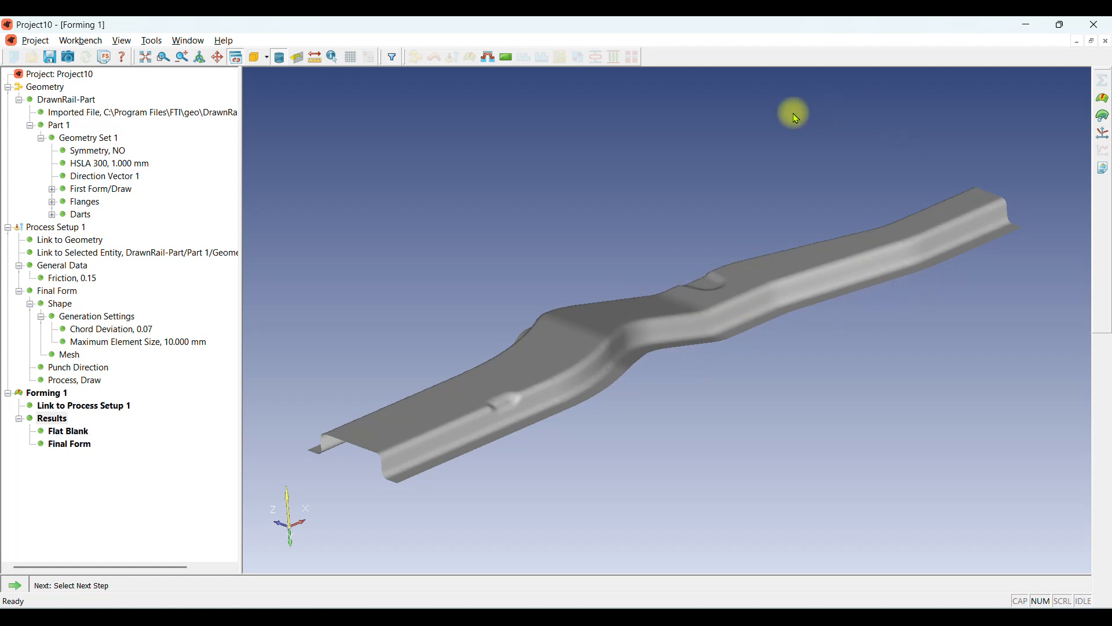
pyautogui.click(1102, 102)
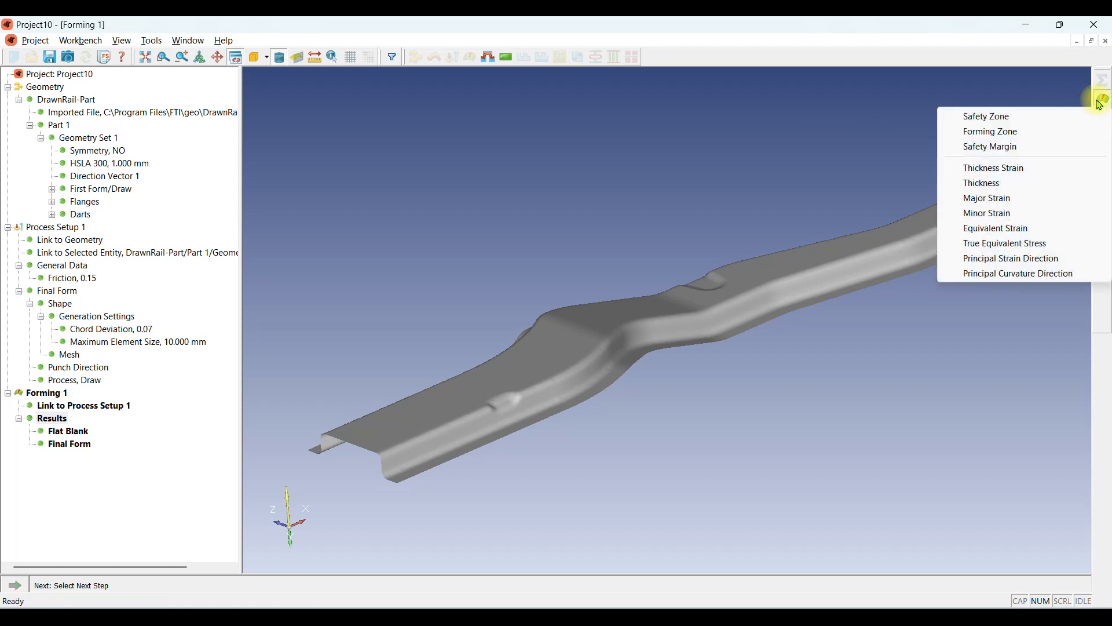
pyautogui.click(1026, 118)
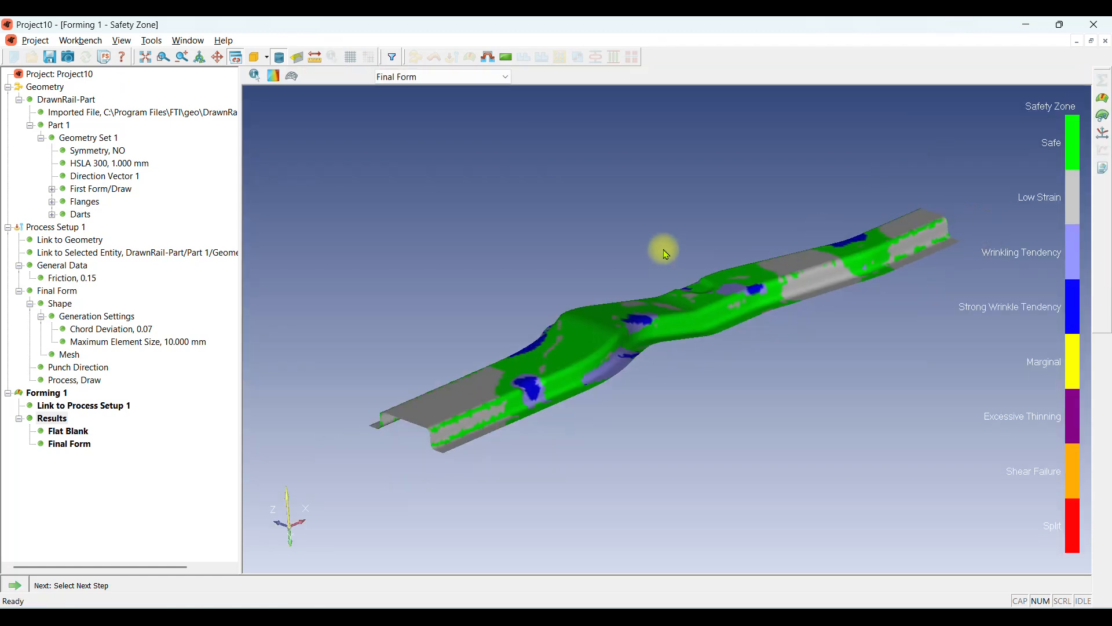
# Examine the Safety Zone plot from both ends of the rail, checking the wrinkling, low strain and safe areas.
pyautogui.moveTo(680, 294)
pyautogui.mouseDown()
pyautogui.moveTo(706, 293)
pyautogui.moveTo(697, 298)
pyautogui.mouseUp()
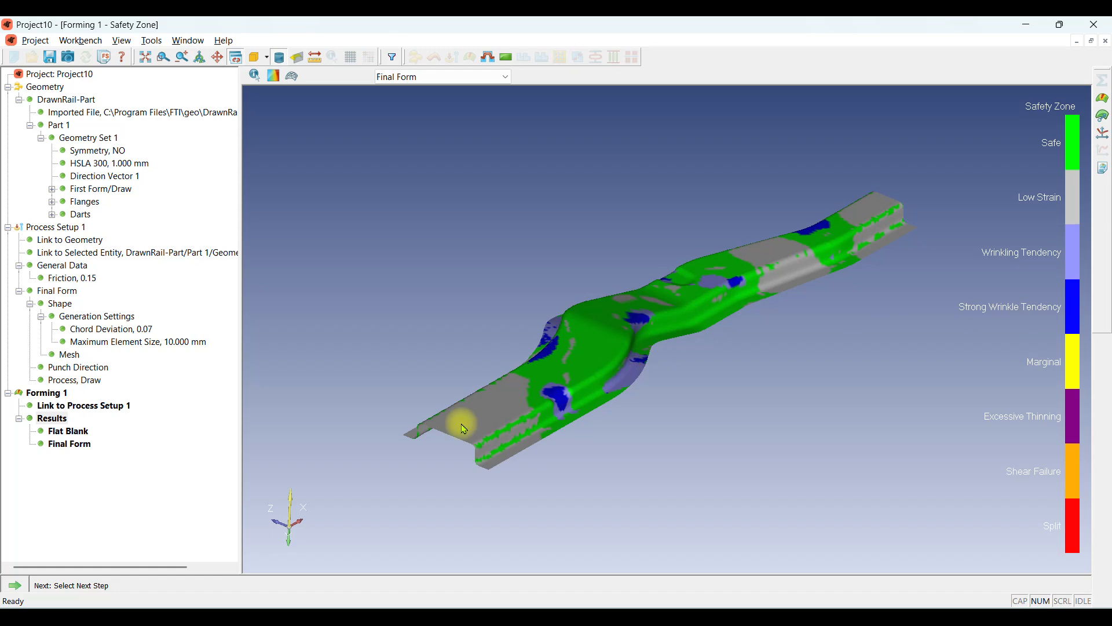
pyautogui.scroll(6, 465, 429)
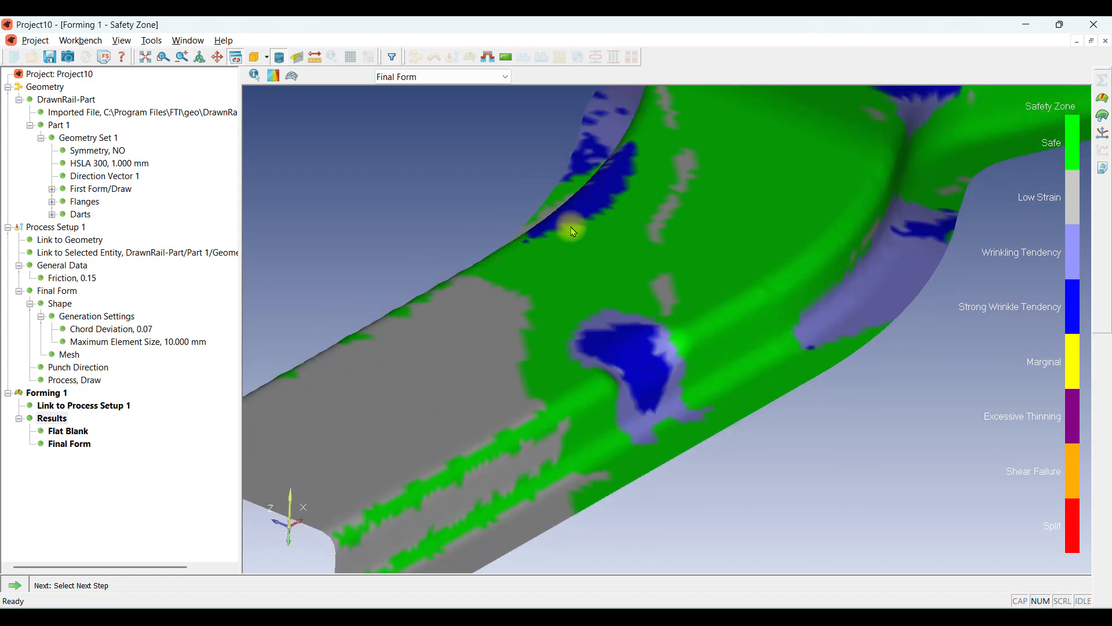
pyautogui.scroll(-5, 573, 232)
pyautogui.moveTo(749, 207)
pyautogui.mouseDown(button='middle')
pyautogui.moveTo(857, 191)
pyautogui.moveTo(790, 229)
pyautogui.moveTo(748, 197)
pyautogui.mouseUp(button='middle')
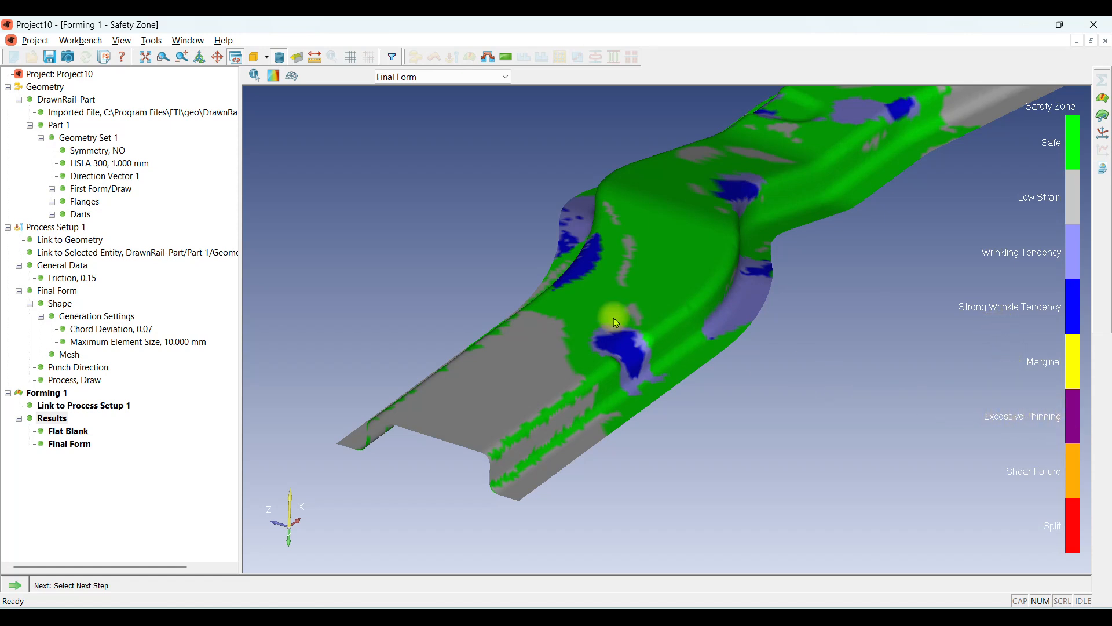
pyautogui.moveTo(614, 317); pyautogui.dragTo(886, 442, button='middle')
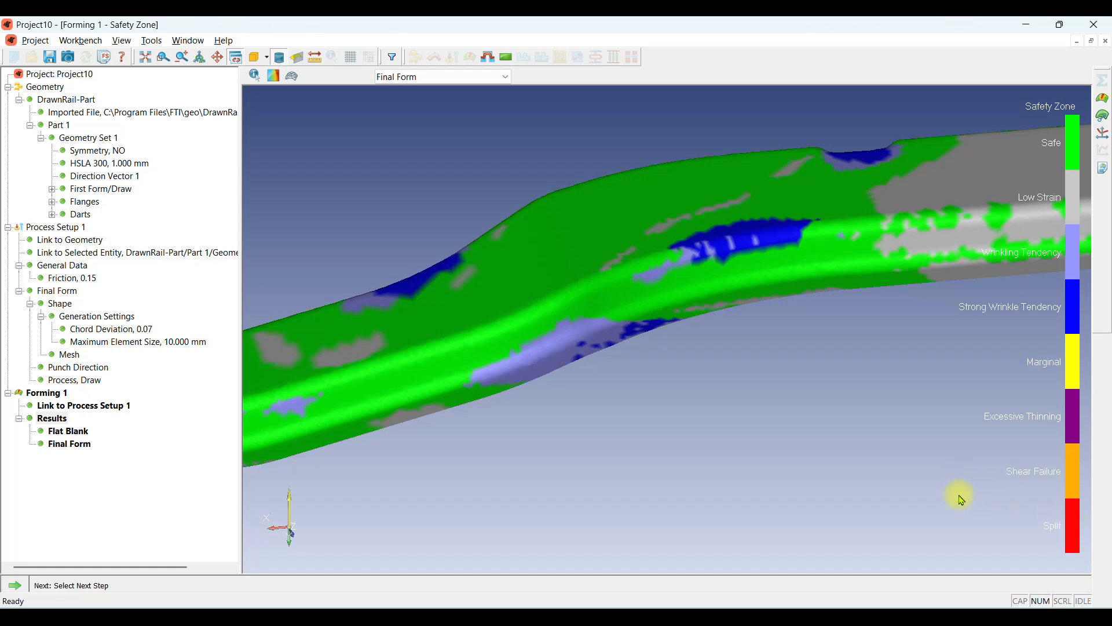
pyautogui.moveTo(839, 325); pyautogui.dragTo(708, 343, button='middle')
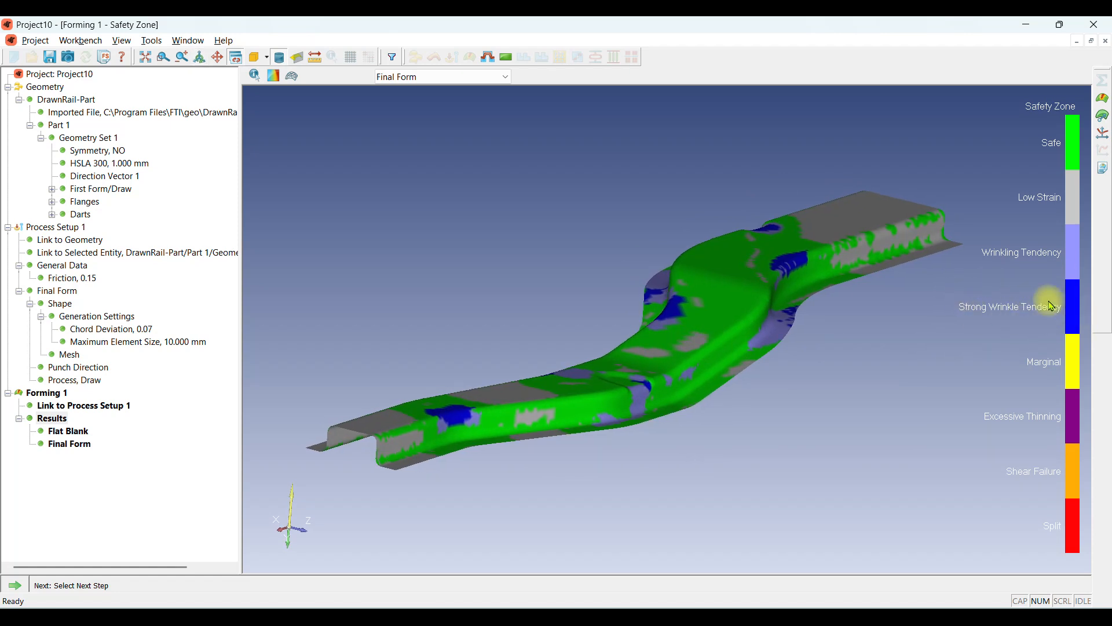
pyautogui.scroll(4, 789, 268)
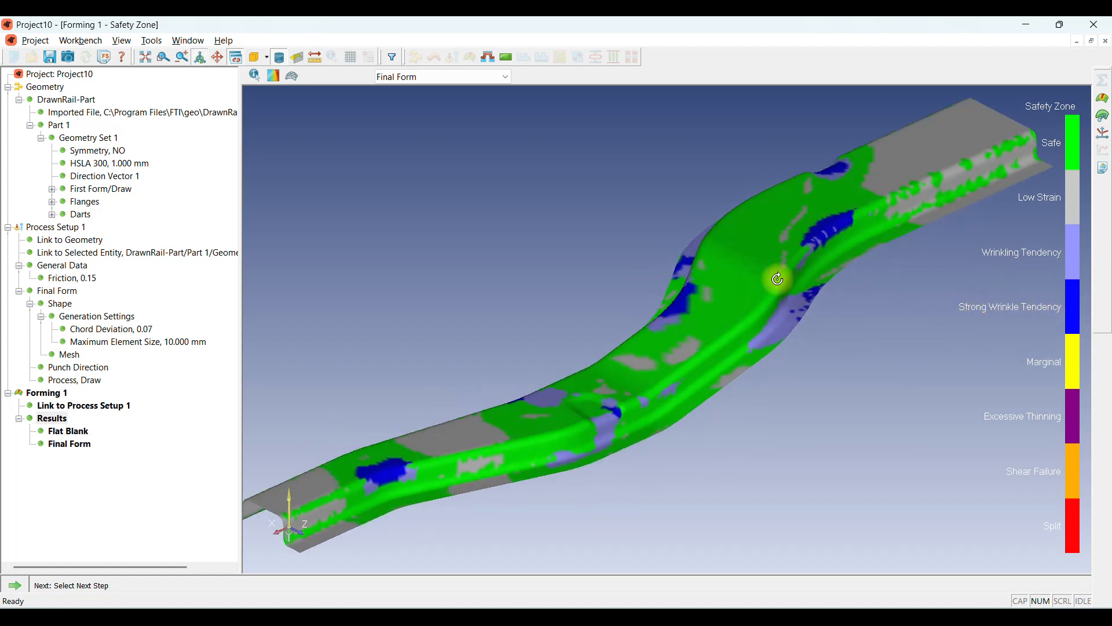
pyautogui.scroll(-5, 886, 192)
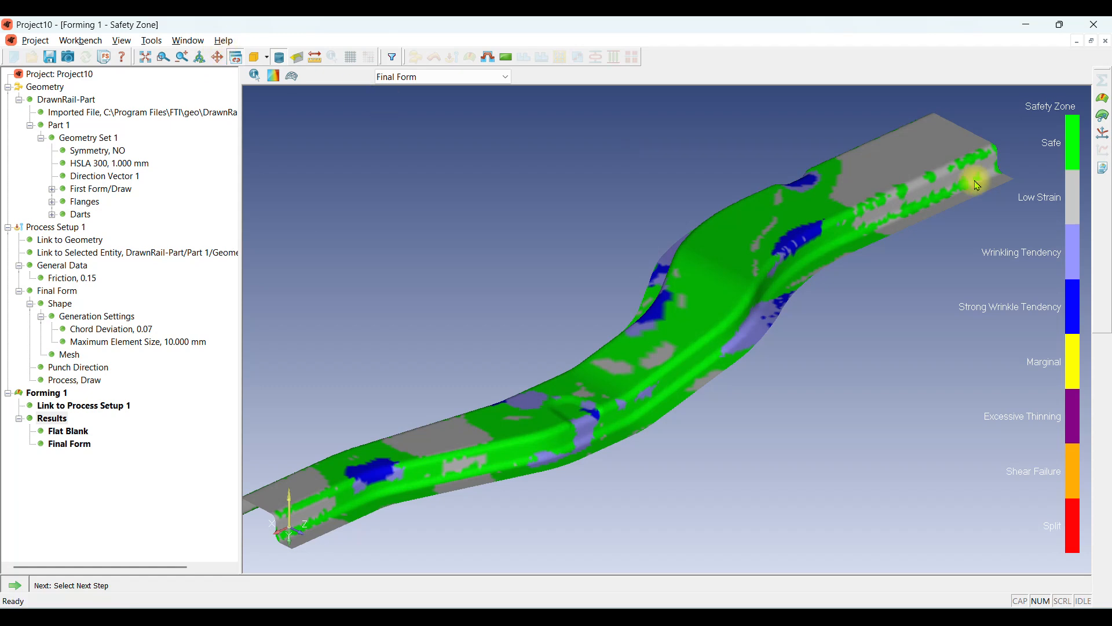
# Read through the help topic on the Safety Zone plot and its zones, then close the help.
pyautogui.click(1103, 99)
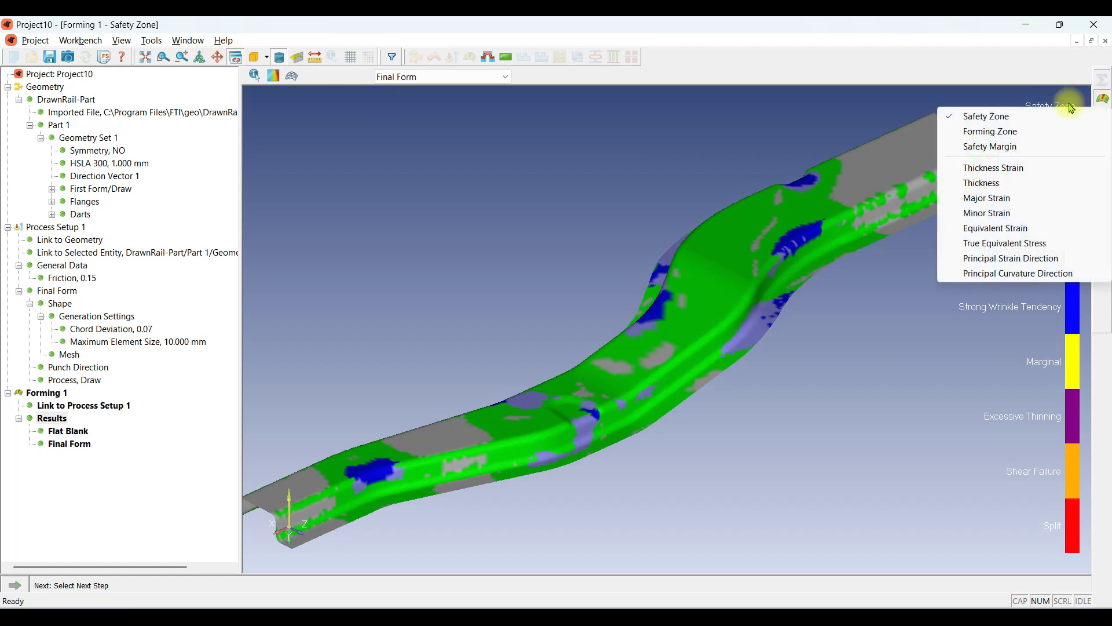
pyautogui.click(975, 116)
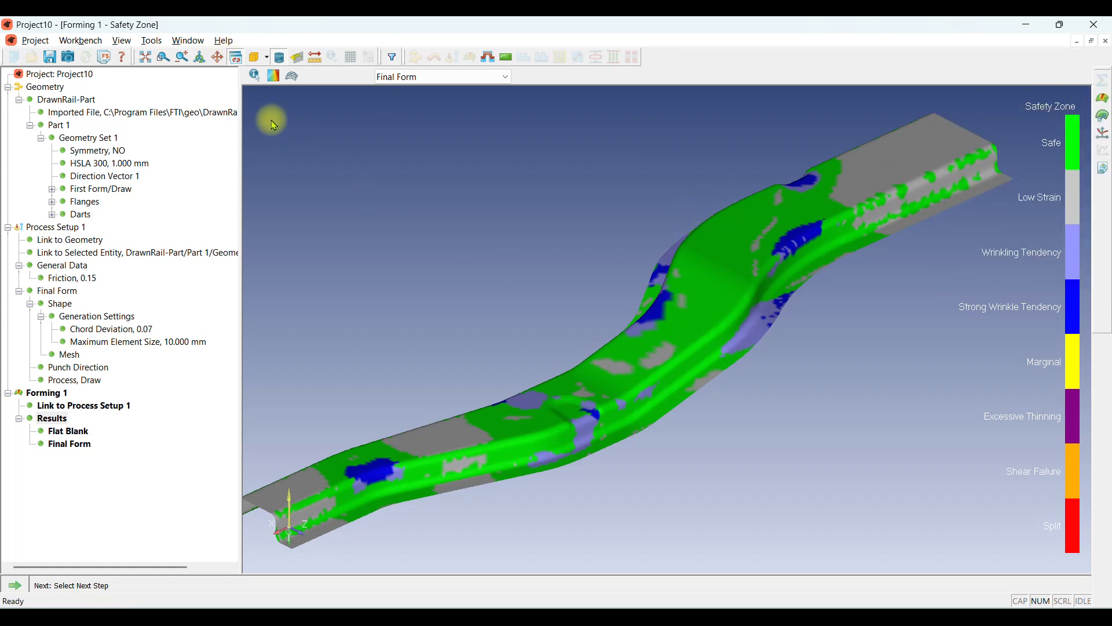
pyautogui.click(223, 42)
pyautogui.click(234, 55)
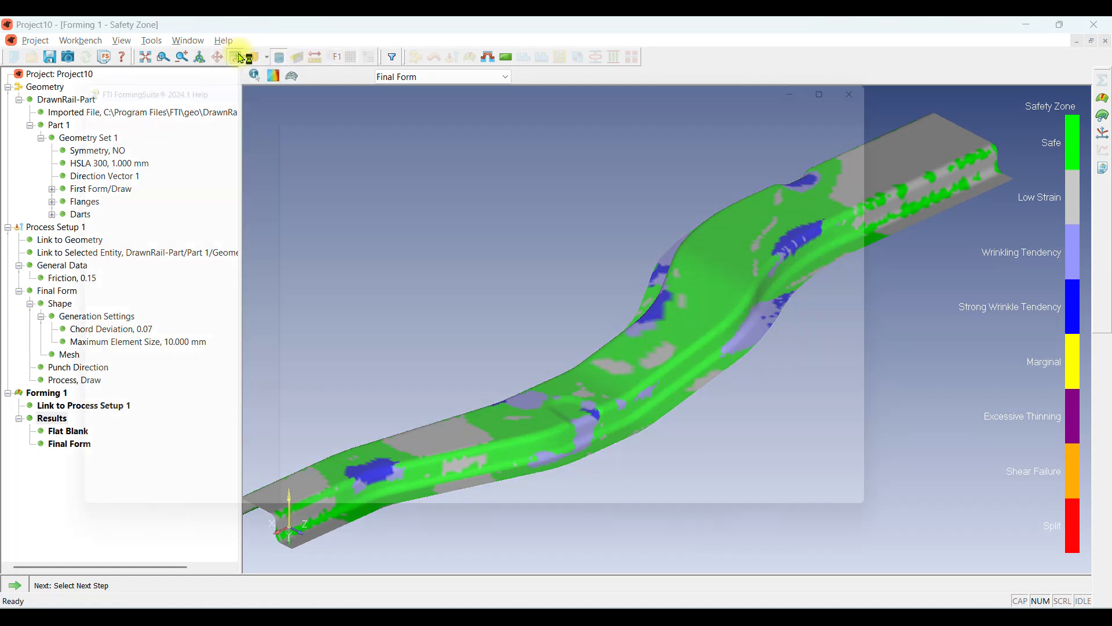
pyautogui.click(56, 117)
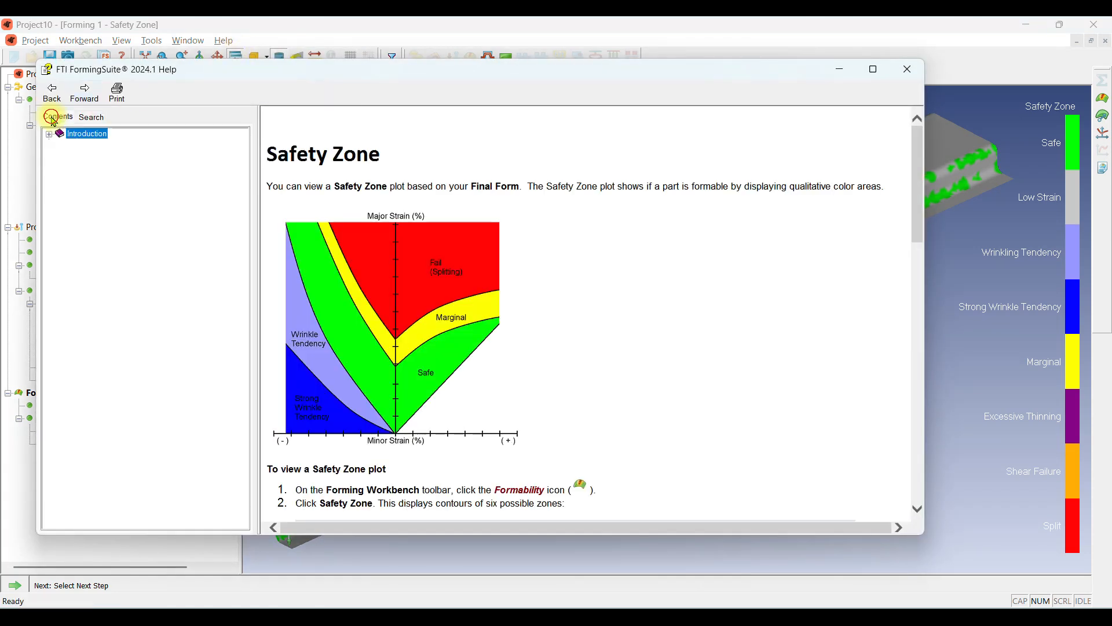
pyautogui.moveTo(267, 153); pyautogui.dragTo(387, 153)
pyautogui.scroll(-9, 510, 254)
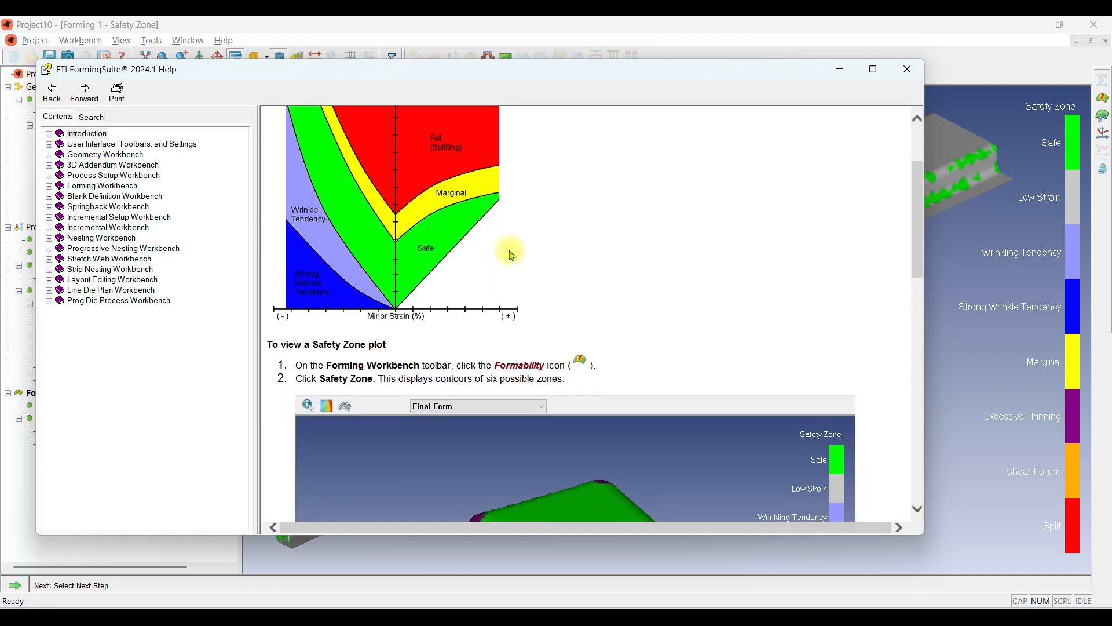
pyautogui.scroll(-8, 511, 256)
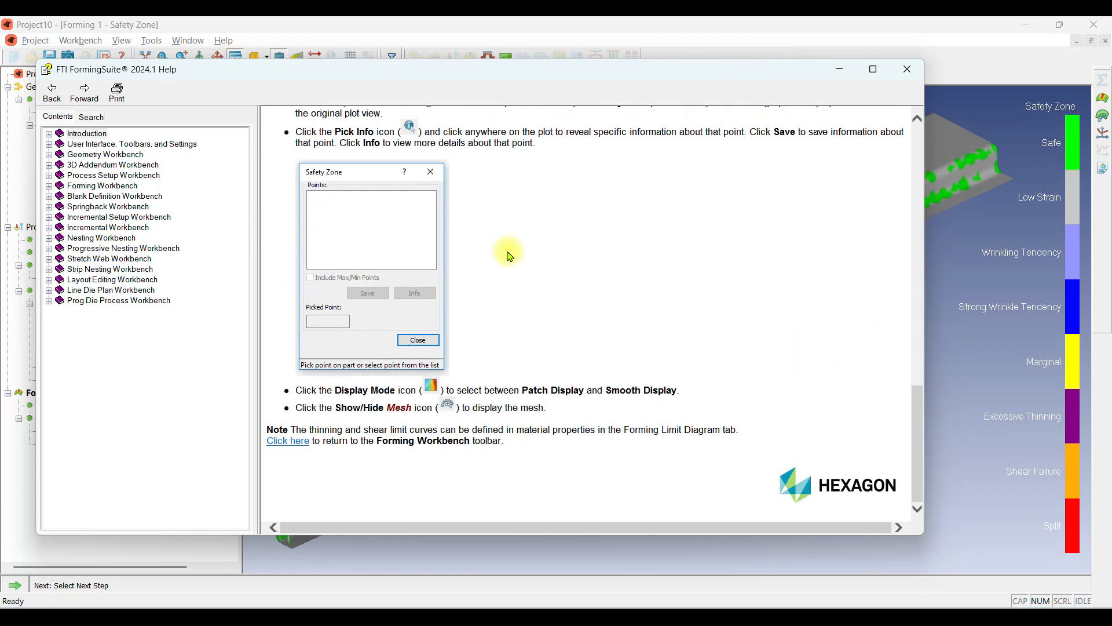
pyautogui.click(907, 69)
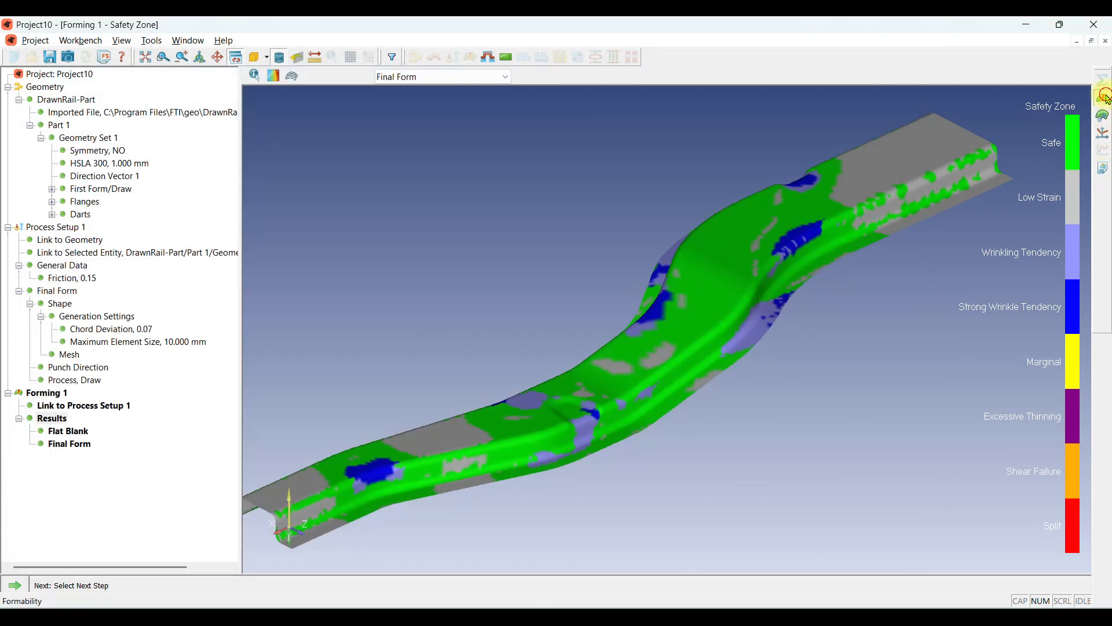
# Display the Forming Zone plot for the formed rail.
pyautogui.click(1104, 97)
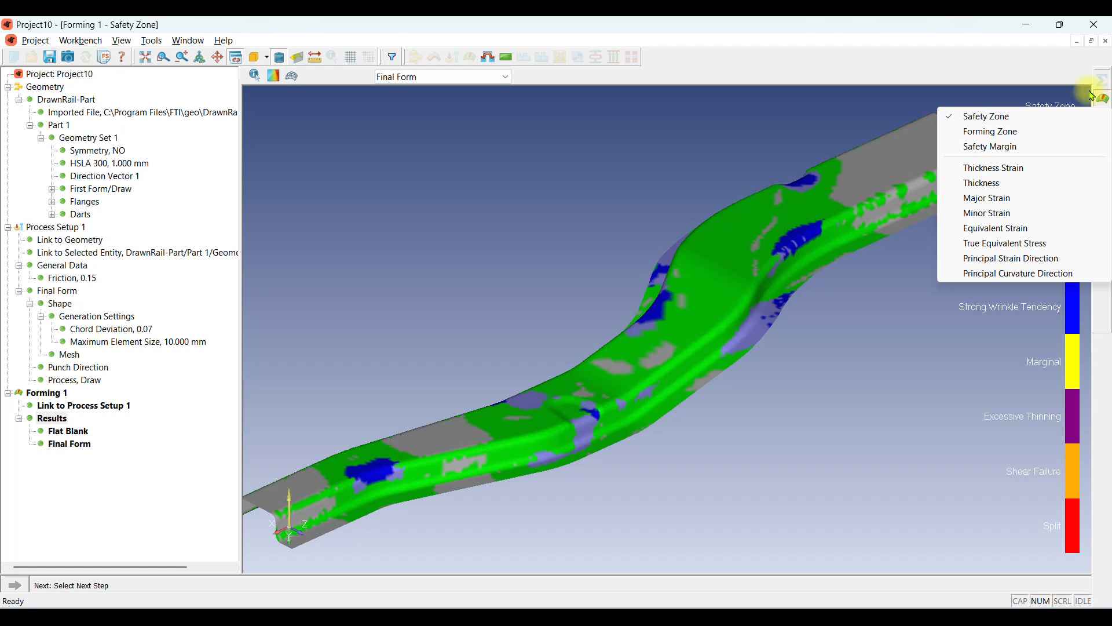
pyautogui.click(1008, 132)
pyautogui.moveTo(860, 240); pyautogui.dragTo(792, 257, button='middle')
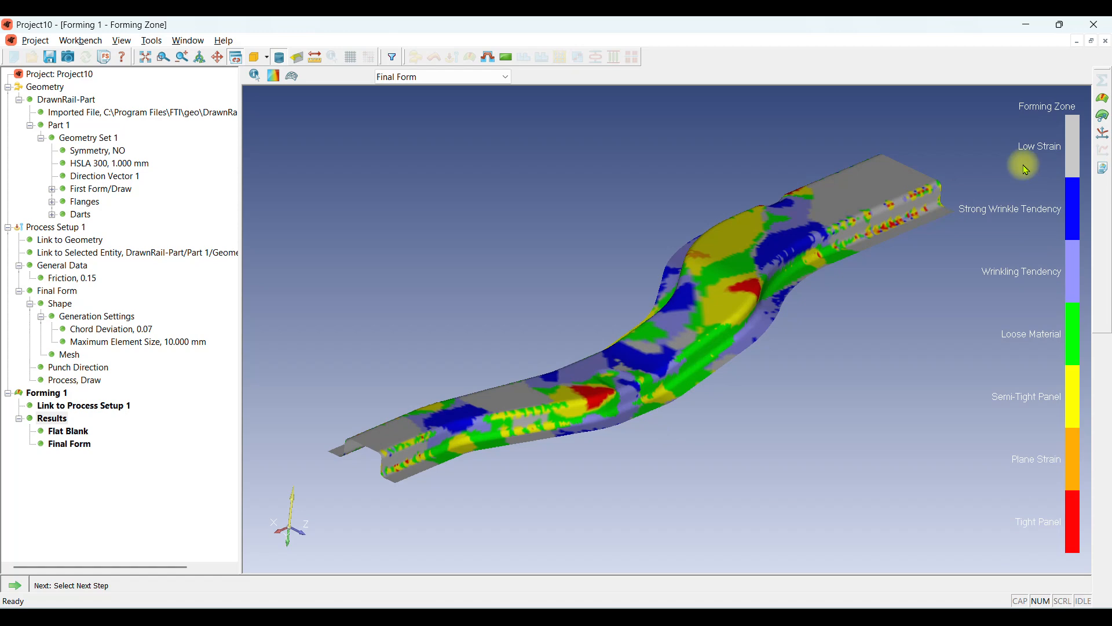
# Read through the help topic on the Forming Zone plot, then close the help.
pyautogui.click(223, 40)
pyautogui.click(226, 56)
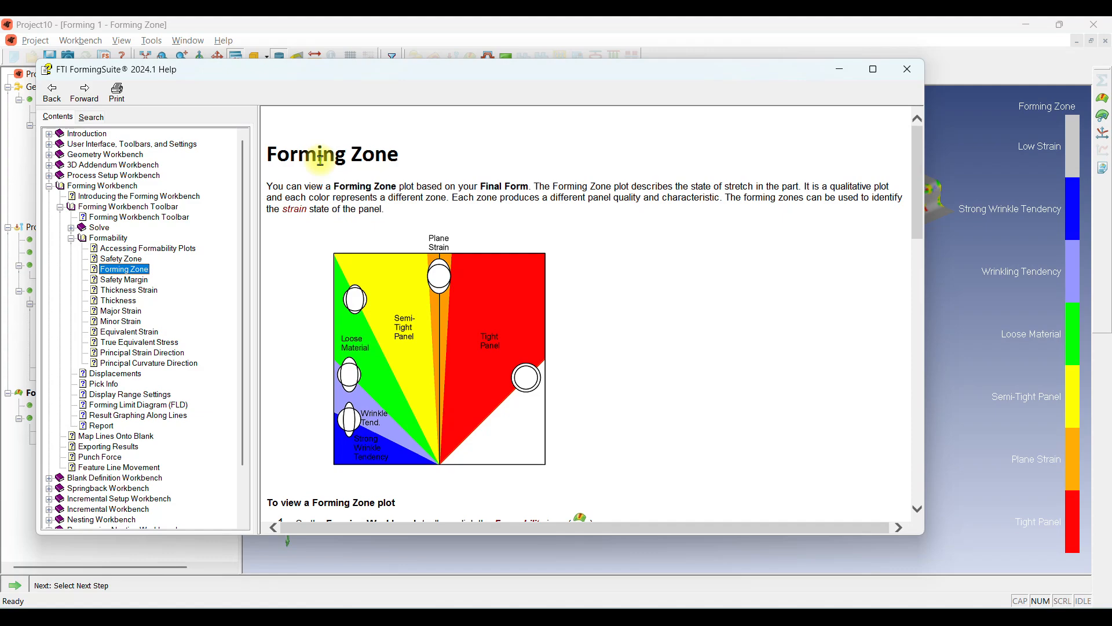
pyautogui.scroll(-15, 321, 165)
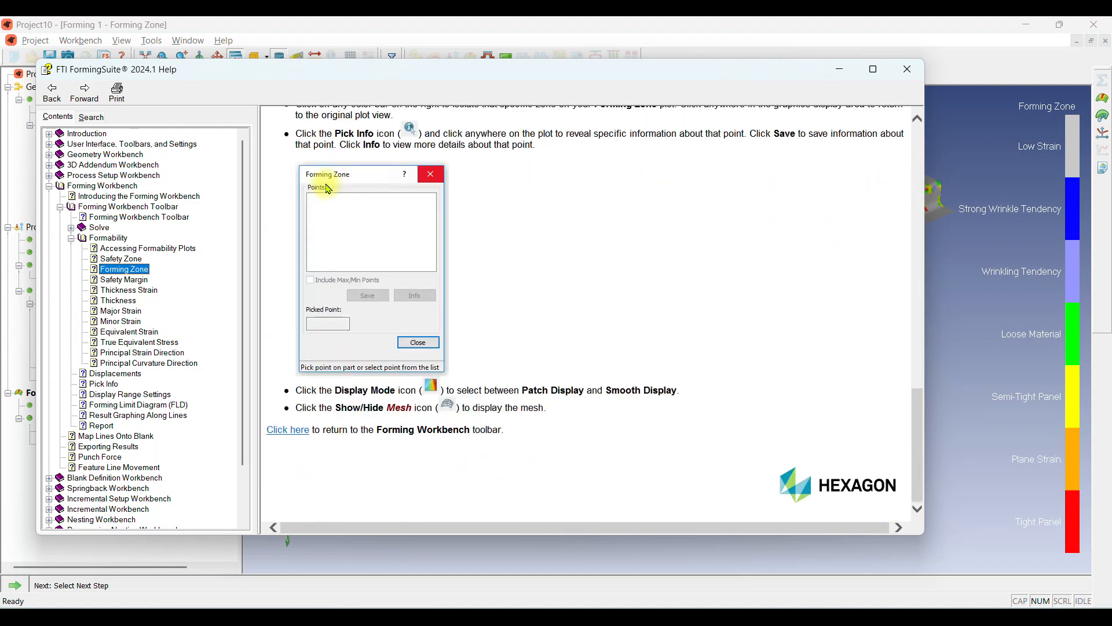
pyautogui.click(910, 76)
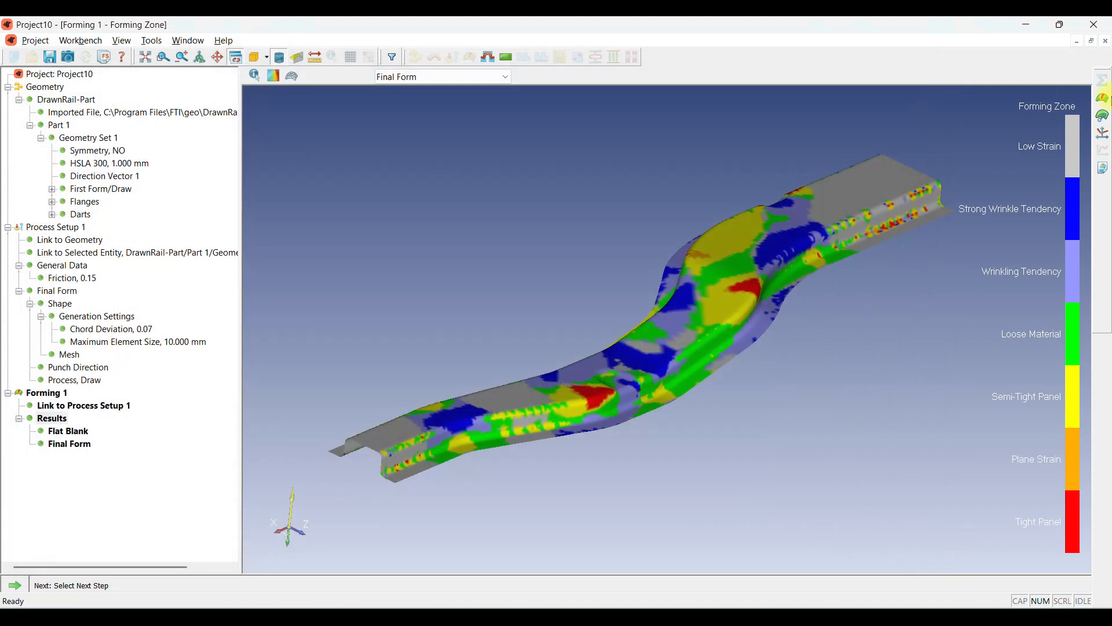
# Display the Safety Margin plot for the formed rail and view its contours.
pyautogui.click(1104, 98)
pyautogui.click(977, 147)
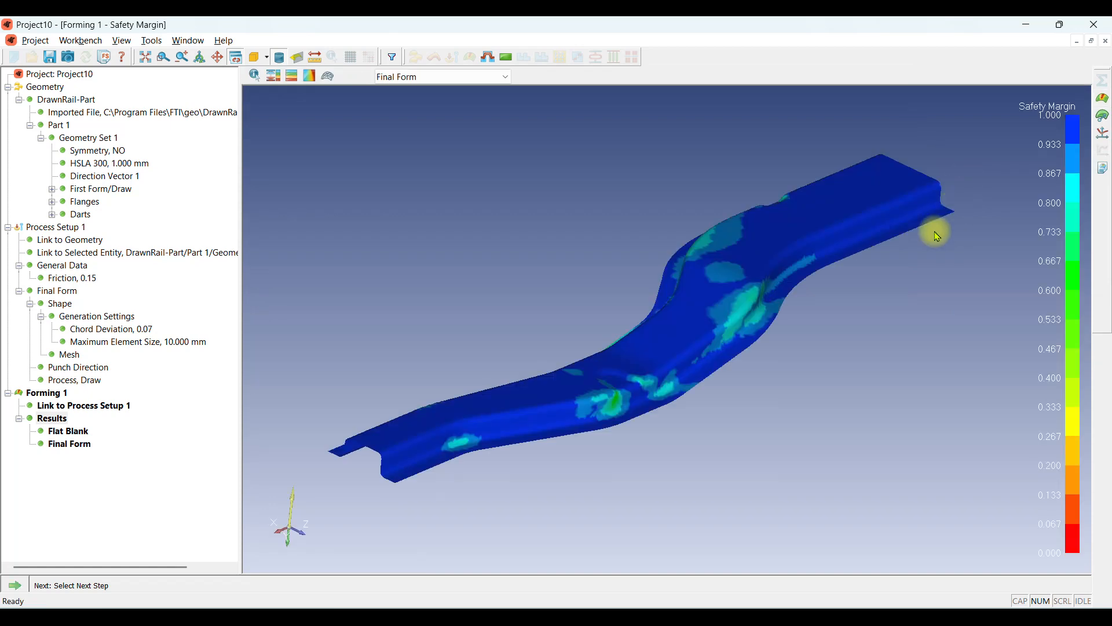
pyautogui.moveTo(753, 270)
pyautogui.mouseDown()
pyautogui.moveTo(774, 263)
pyautogui.moveTo(790, 278)
pyautogui.moveTo(762, 258)
pyautogui.mouseUp()
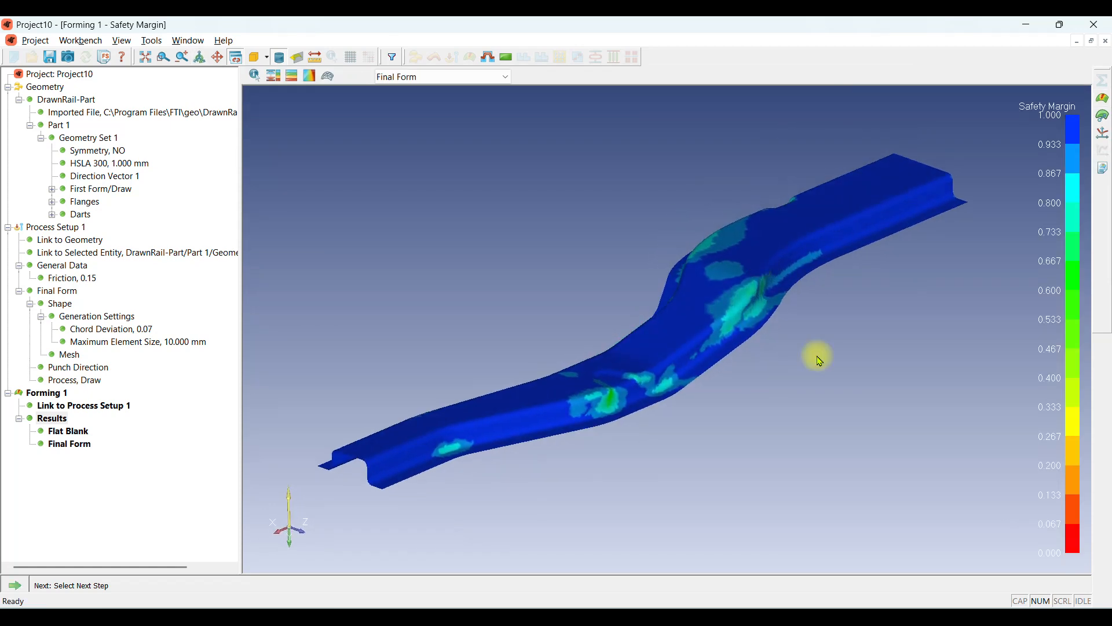
# Display the Thickness Strain plot, mark its maximum and minimum points, and inspect them on the rail.
pyautogui.click(1101, 97)
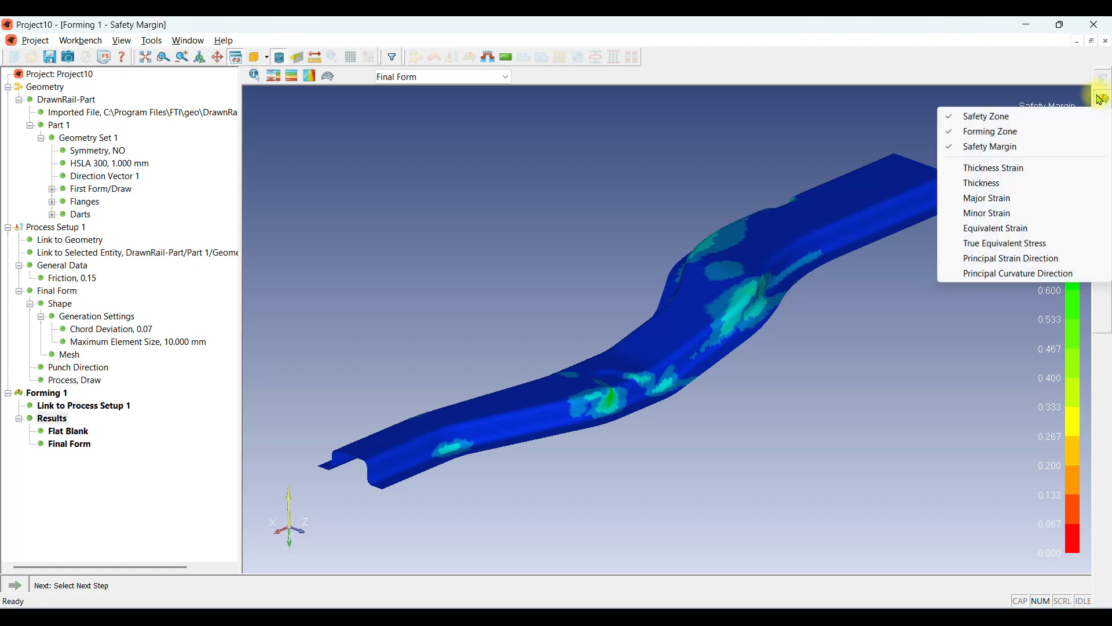
pyautogui.click(1008, 171)
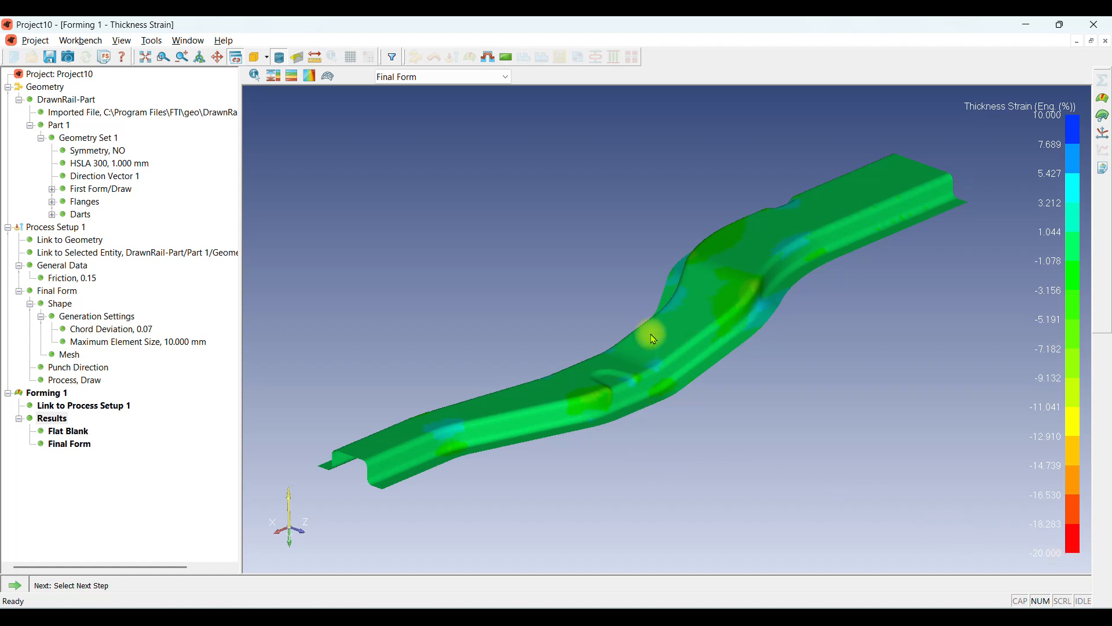
pyautogui.moveTo(672, 318)
pyautogui.mouseDown(button='middle')
pyautogui.moveTo(702, 293)
pyautogui.moveTo(831, 303)
pyautogui.moveTo(807, 315)
pyautogui.moveTo(736, 287)
pyautogui.moveTo(672, 305)
pyautogui.mouseUp(button='middle')
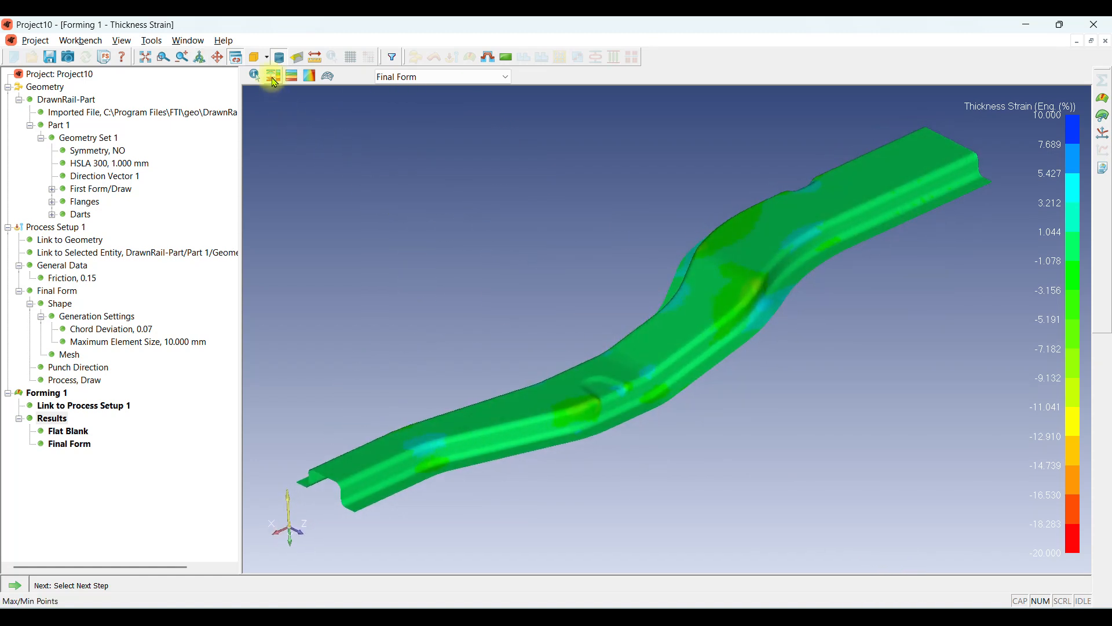
pyautogui.click(275, 82)
pyautogui.scroll(3, 830, 187)
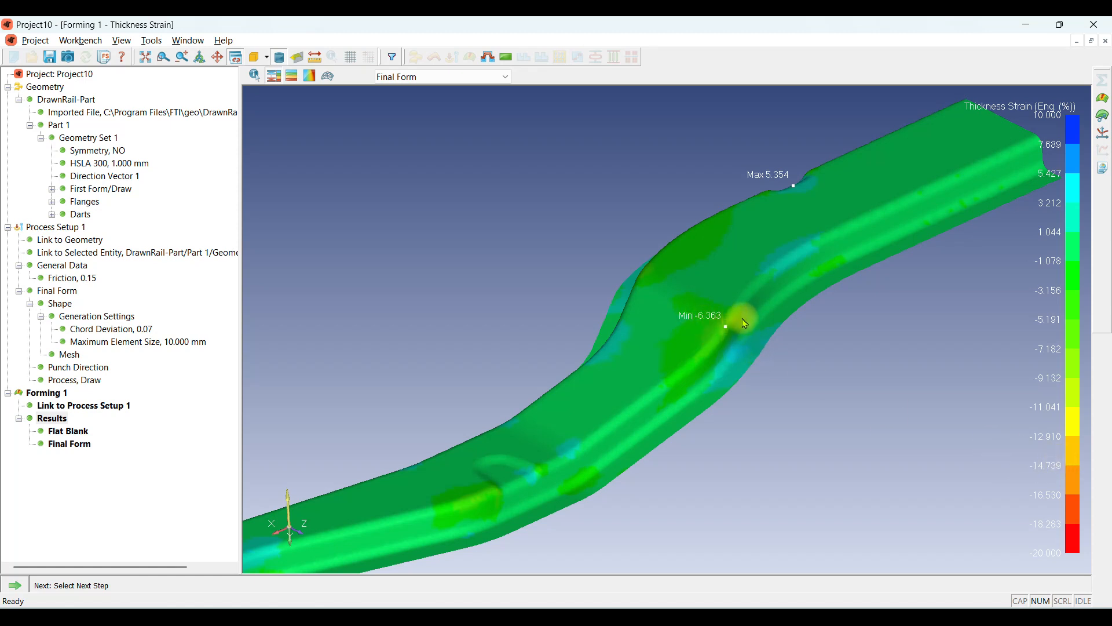
pyautogui.scroll(-2, 747, 322)
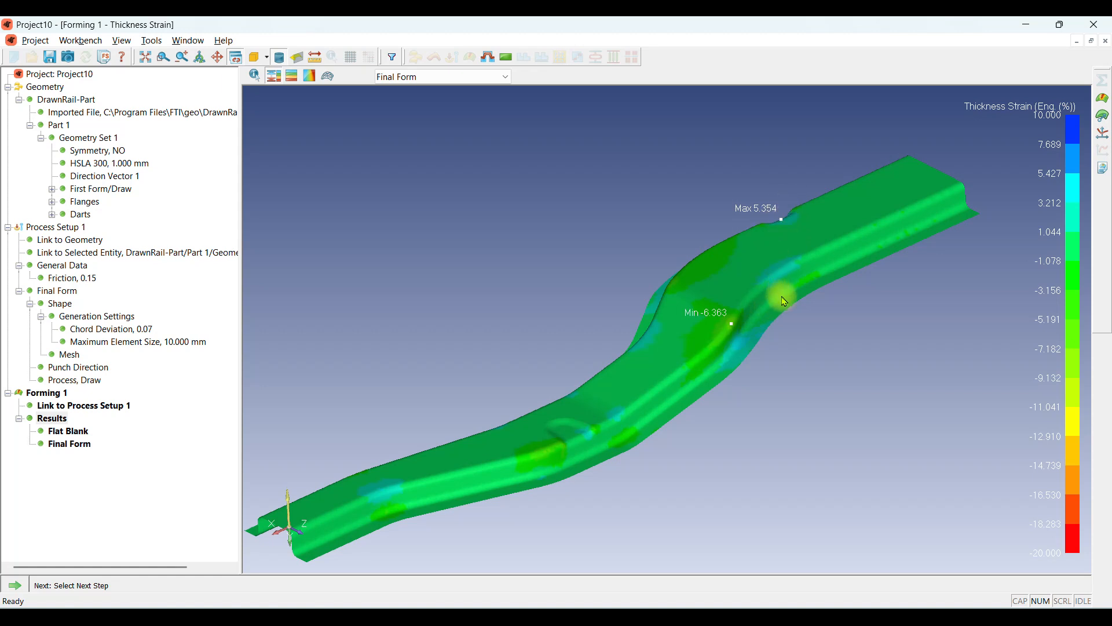
pyautogui.moveTo(913, 258); pyautogui.dragTo(739, 332, button='middle')
# Display the Thickness plot of the final form and mark its maximum and minimum points.
pyautogui.click(1104, 99)
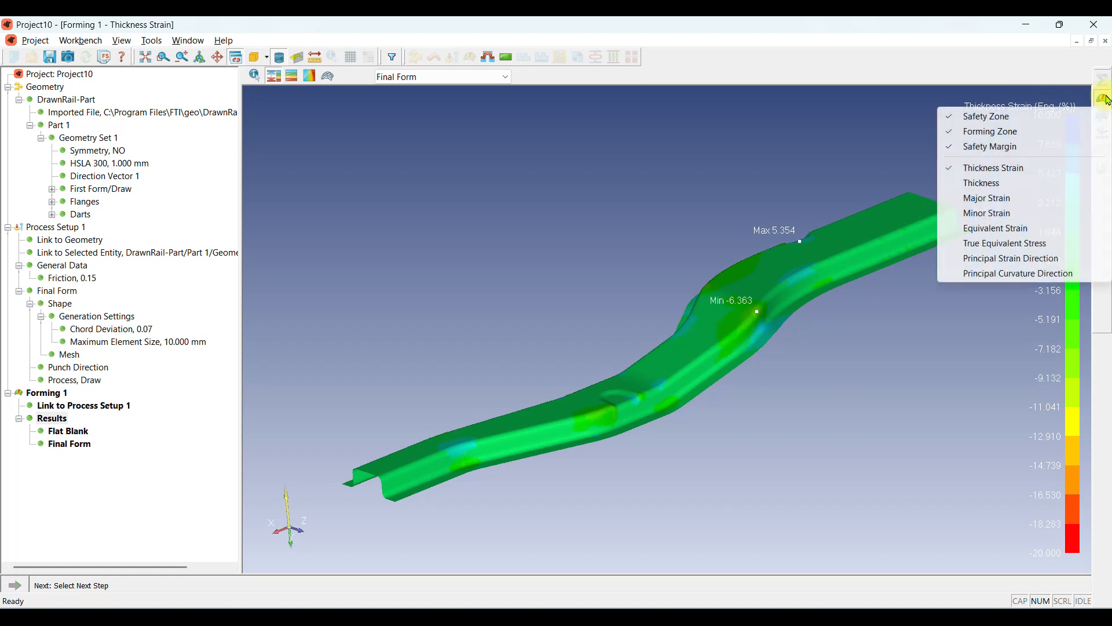
pyautogui.click(975, 183)
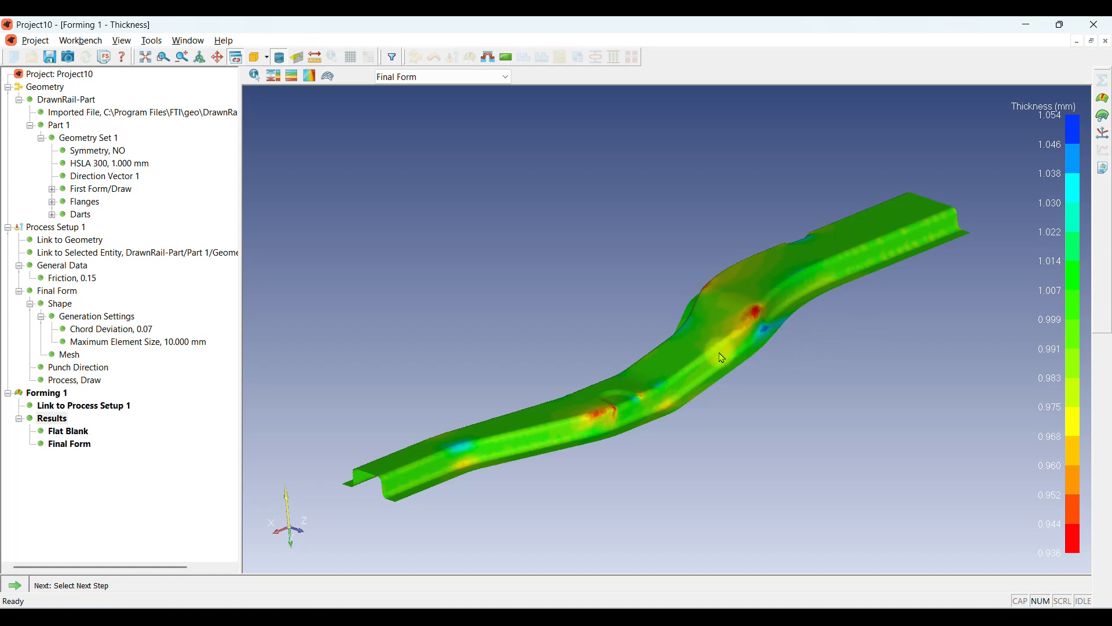
pyautogui.moveTo(718, 350); pyautogui.dragTo(724, 351)
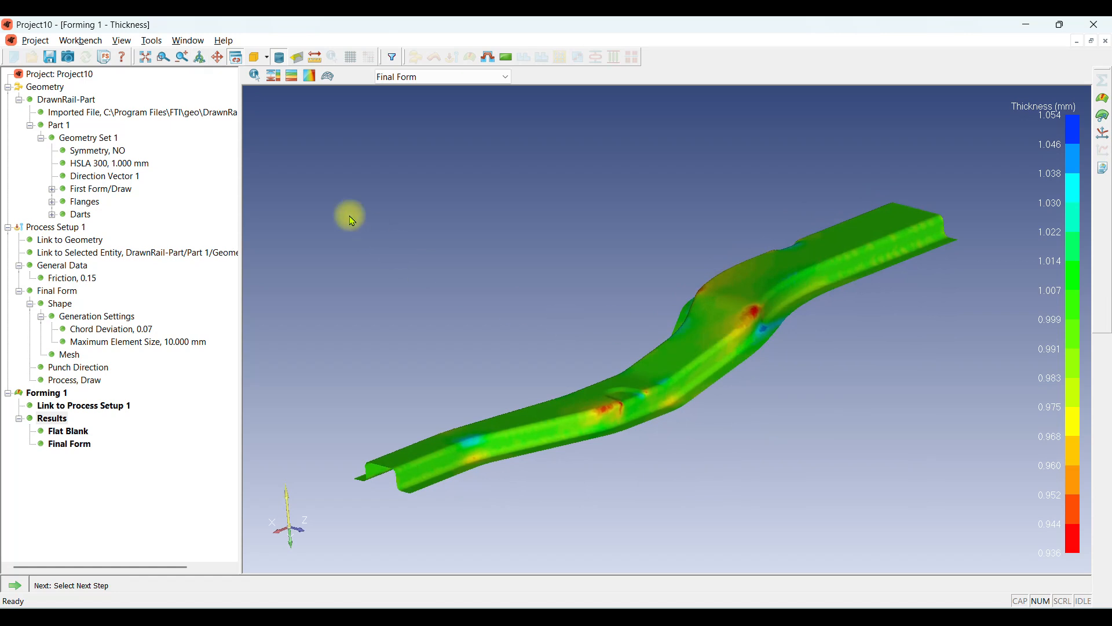
pyautogui.click(274, 80)
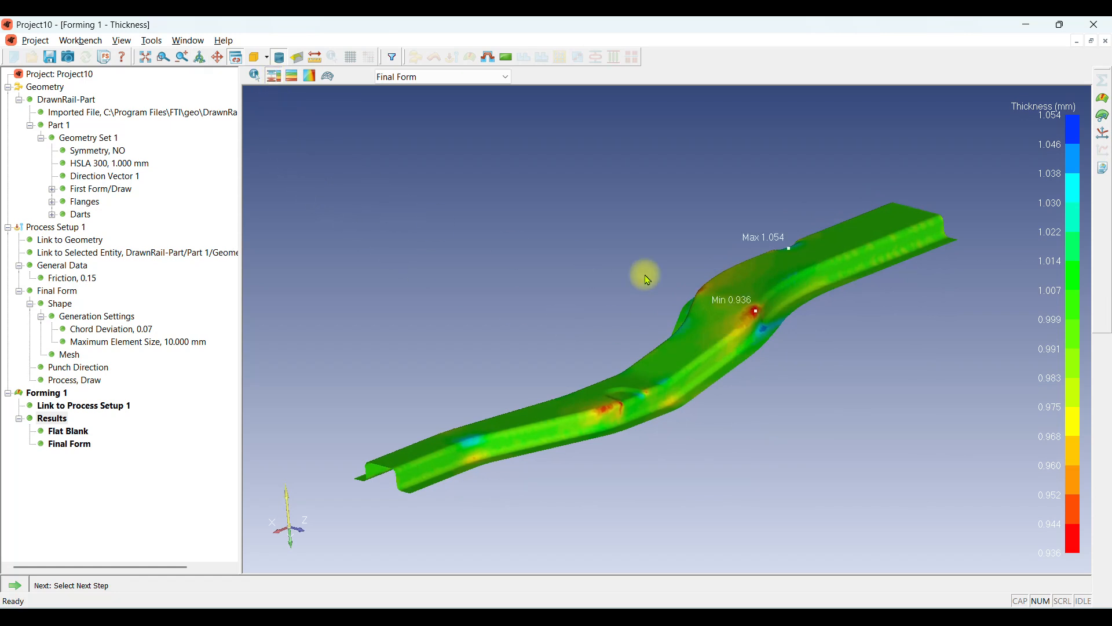
# Inspect the minimum and maximum thickness points closely on the rail's curved section.
pyautogui.scroll(3, 765, 324)
pyautogui.scroll(5, 755, 309)
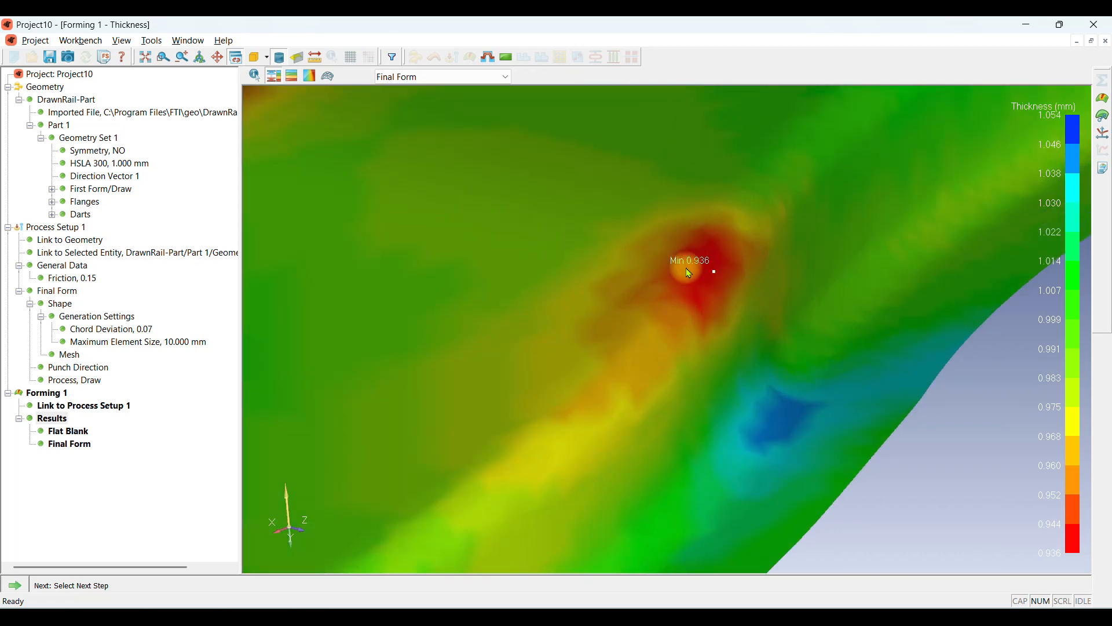
pyautogui.scroll(-5, 770, 360)
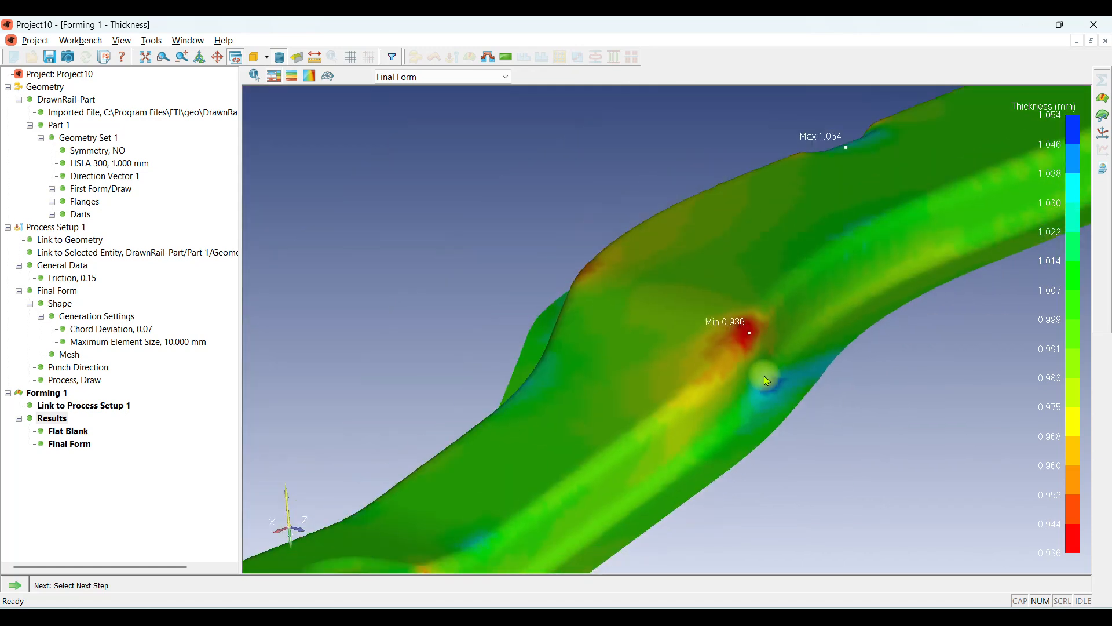
pyautogui.moveTo(832, 131); pyautogui.dragTo(901, 134, button='middle')
pyautogui.scroll(3, 901, 134)
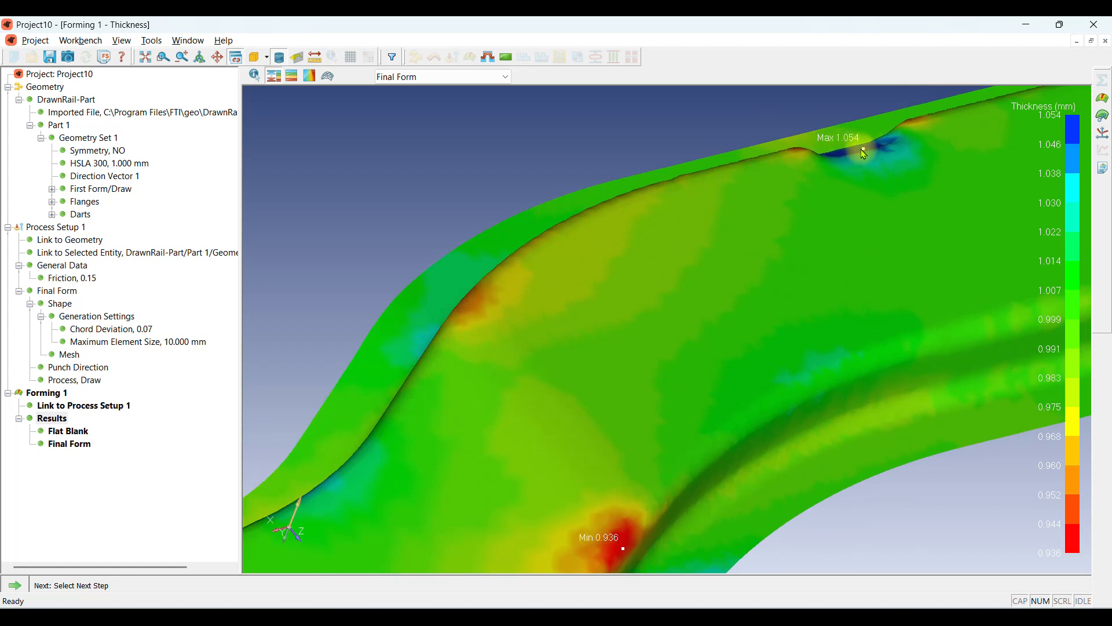
pyautogui.scroll(-5, 864, 155)
pyautogui.moveTo(860, 159); pyautogui.dragTo(574, 230, button='middle')
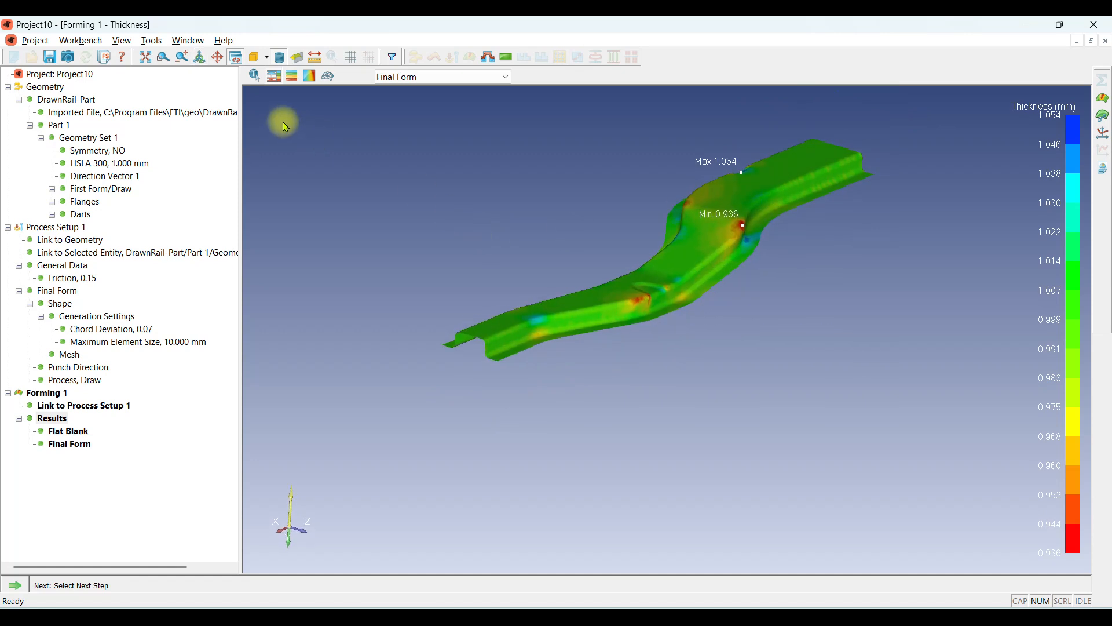
# Start Pick Info on the Thickness plot and check the thickness at the thinned corner beside the recess.
pyautogui.click(255, 75)
pyautogui.scroll(4, 613, 196)
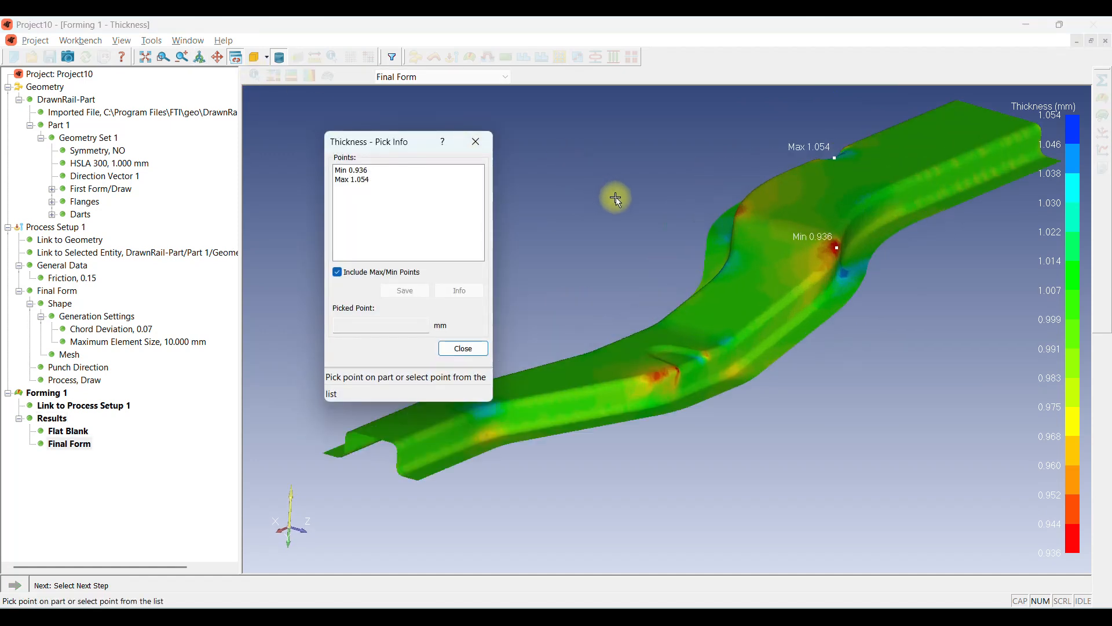
pyautogui.scroll(3, 874, 352)
pyautogui.scroll(-3, 762, 358)
pyautogui.scroll(5, 672, 471)
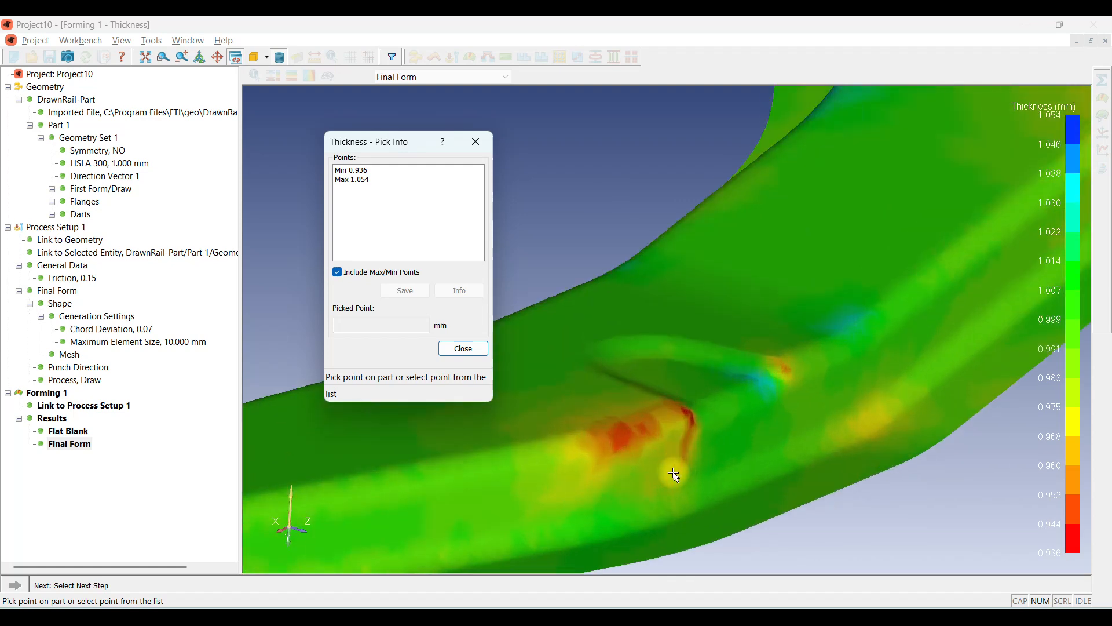
pyautogui.scroll(-2, 729, 412)
pyautogui.click(676, 353)
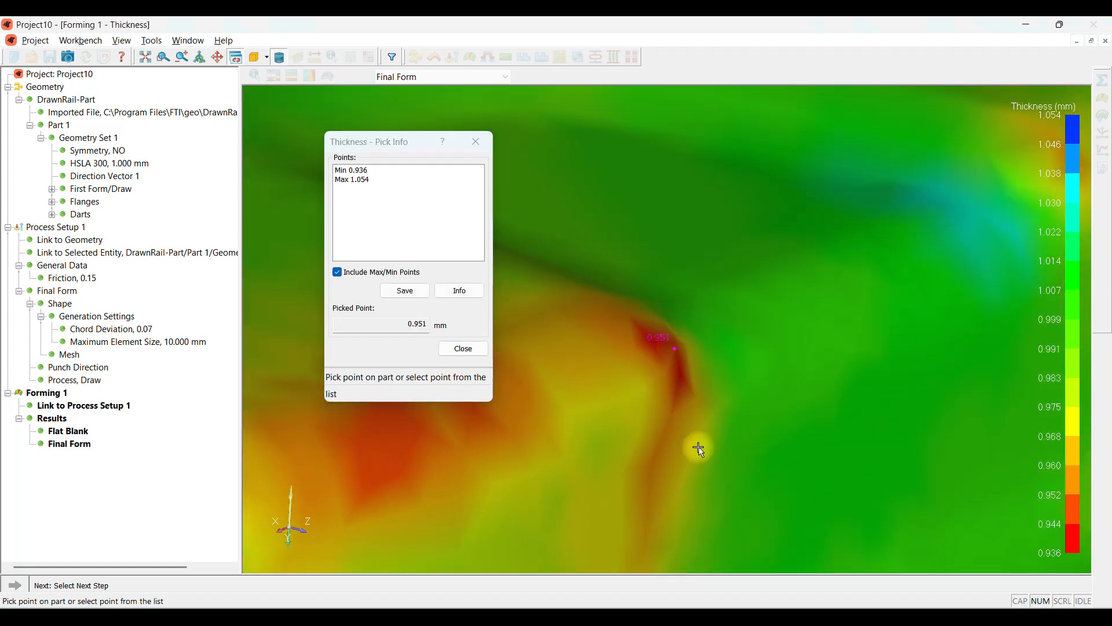
# Check the thickness at more points around the thinned area beside the recess, then end Pick Info.
pyautogui.scroll(2, 847, 259)
pyautogui.scroll(-1, 847, 258)
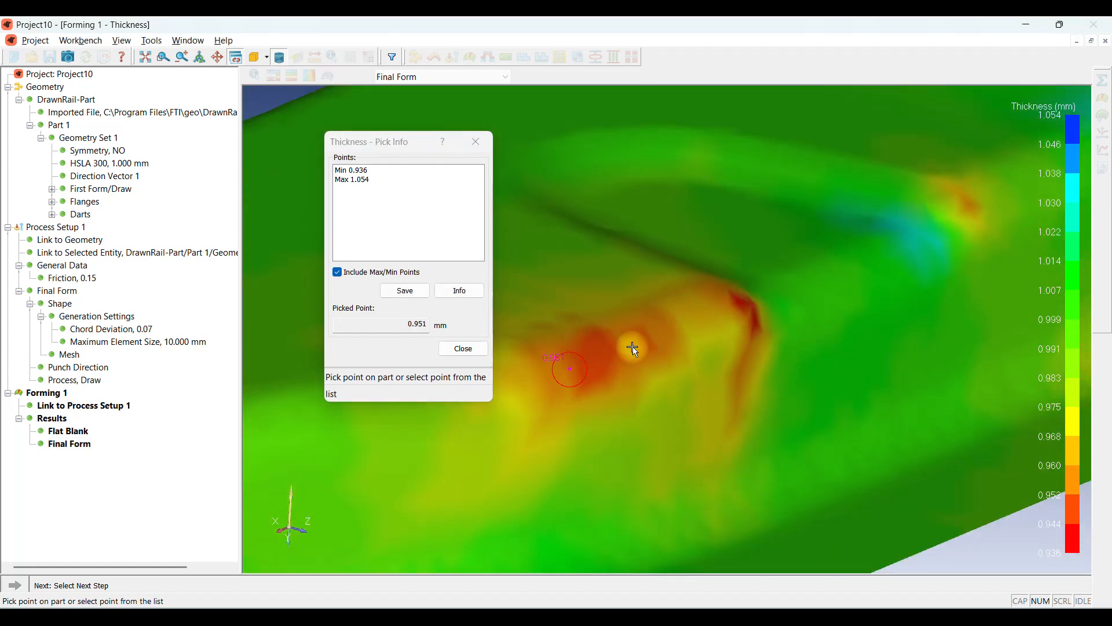
pyautogui.click(729, 307)
pyautogui.click(762, 259)
pyautogui.click(463, 349)
pyautogui.scroll(-5, 803, 327)
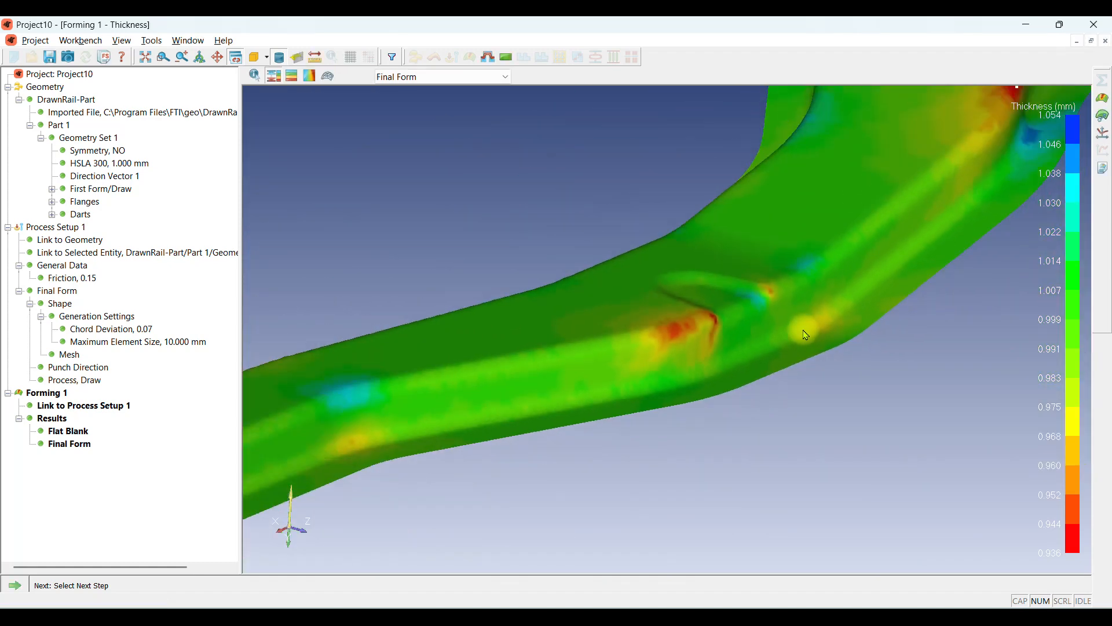
pyautogui.scroll(-1, 697, 354)
pyautogui.scroll(1, 932, 222)
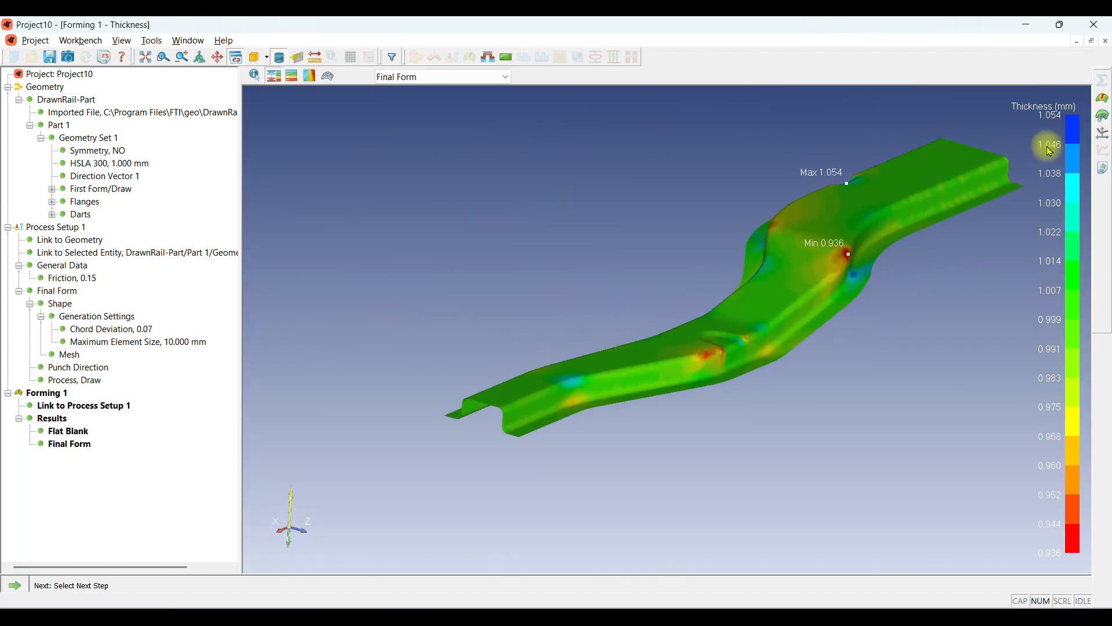
# Display the Forming Limit Diagram for the final form in HSLA 300 and inspect the strain points closely.
pyautogui.click(1105, 139)
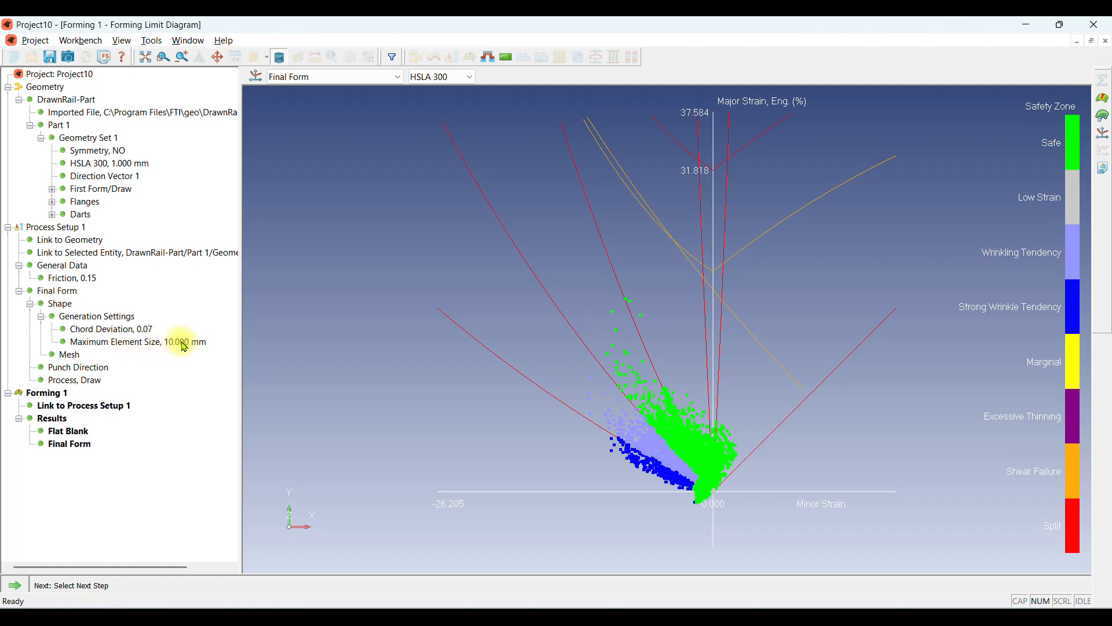
pyautogui.scroll(3, 713, 434)
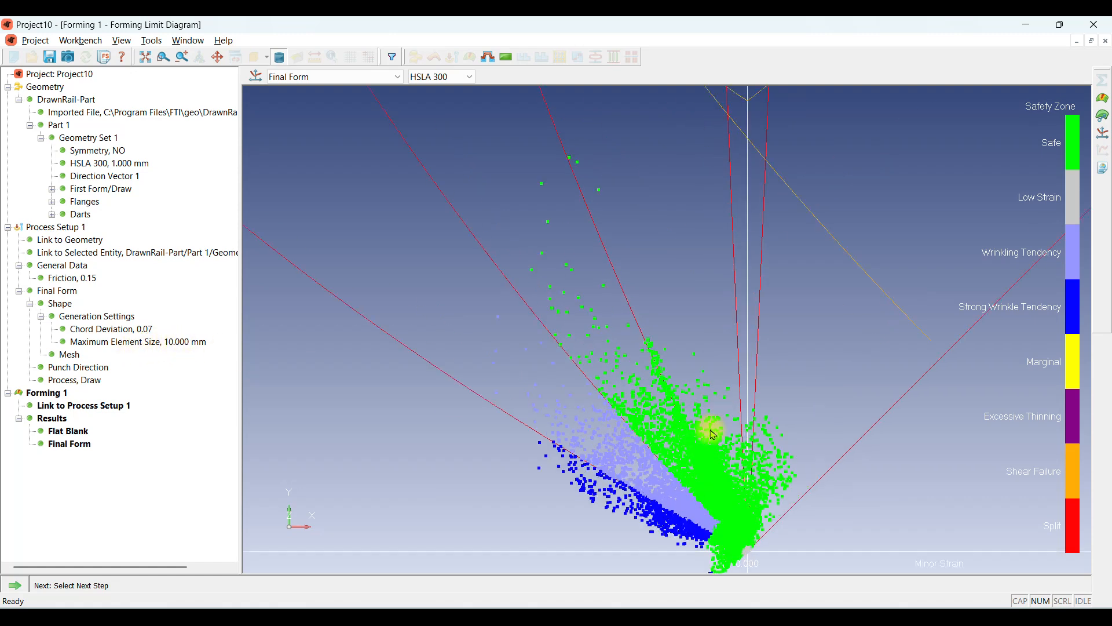
# Examine how the strain points spread across the safety zones on the final form's forming limit diagram.
pyautogui.scroll(3, 713, 422)
pyautogui.scroll(-2, 655, 396)
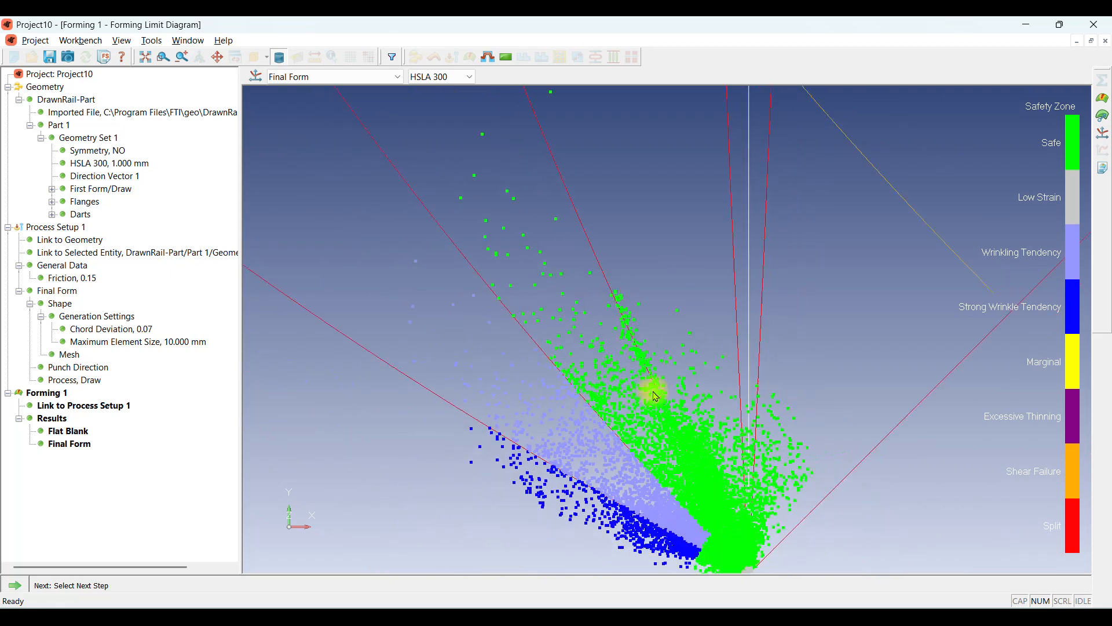
pyautogui.scroll(-5, 643, 394)
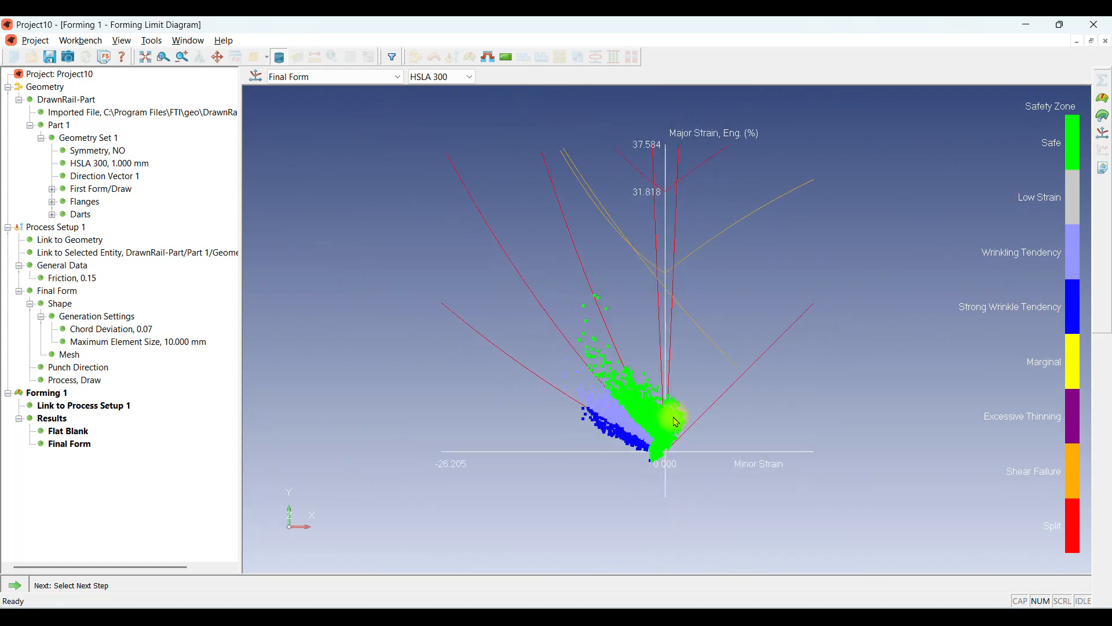
pyautogui.scroll(1, 658, 377)
pyautogui.scroll(-1, 633, 367)
pyautogui.scroll(1, 588, 283)
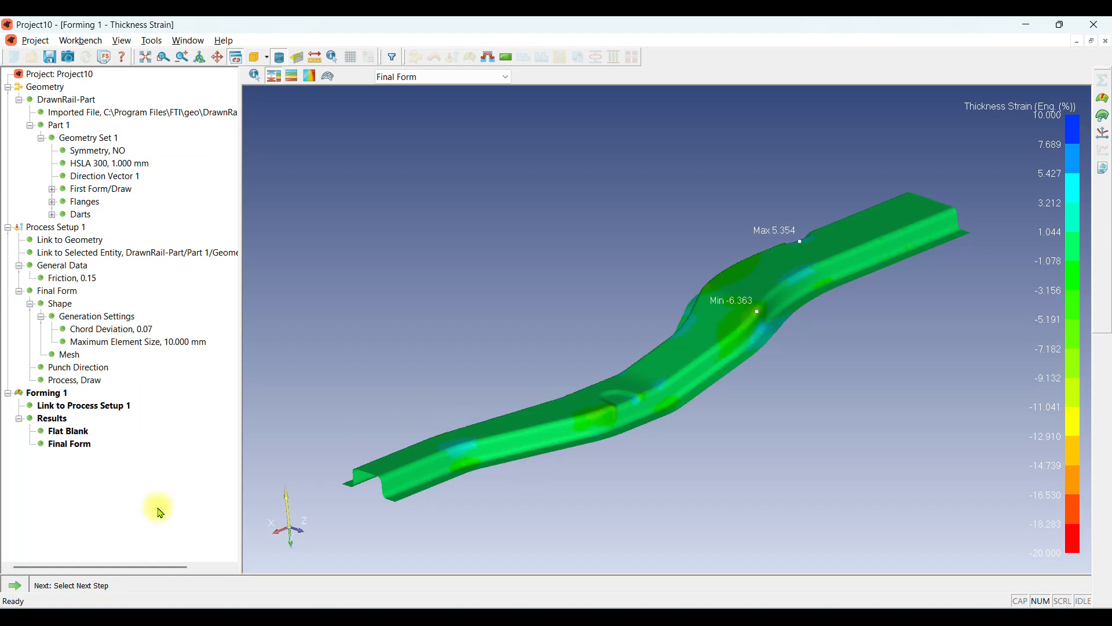
# Add a Springback analysis as the next workflow step after Forming 1 and solve it.
pyautogui.click(15, 585)
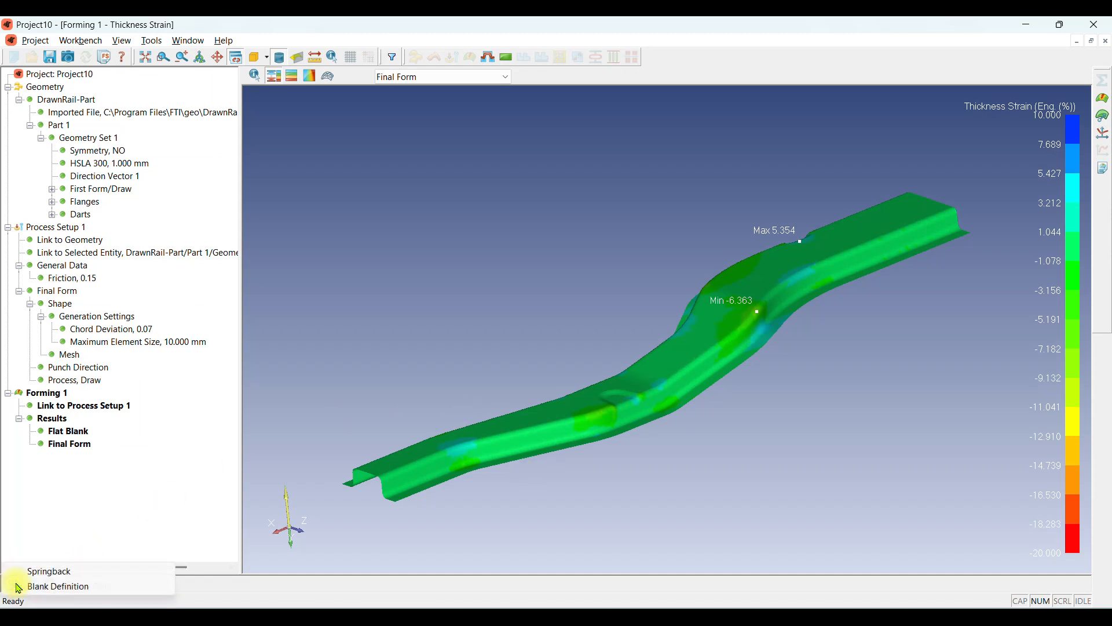
pyautogui.click(65, 572)
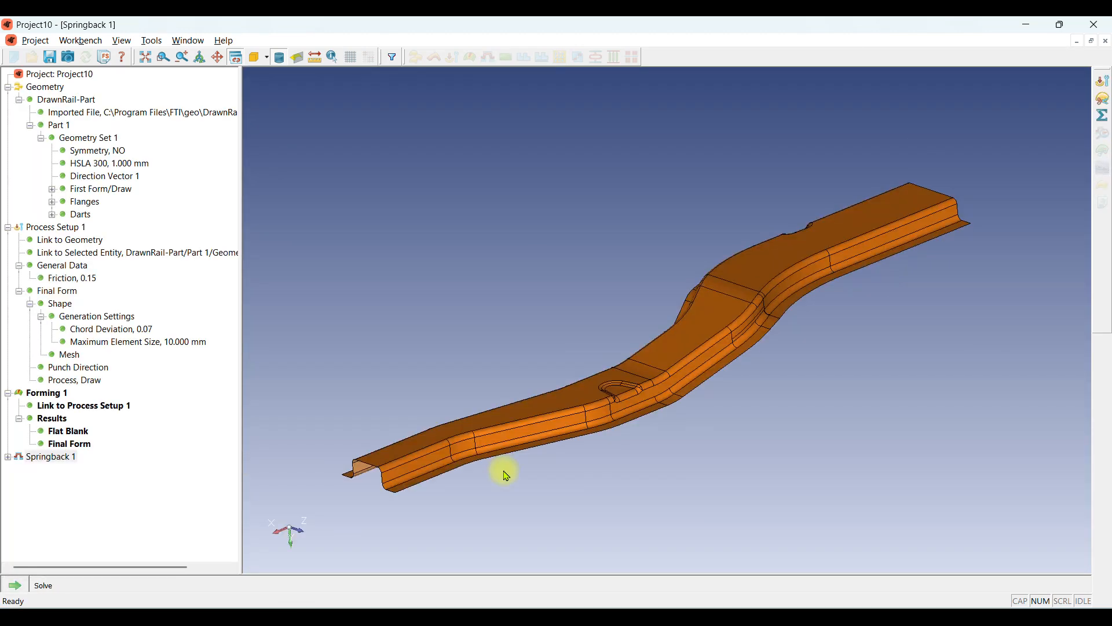
pyautogui.click(27, 587)
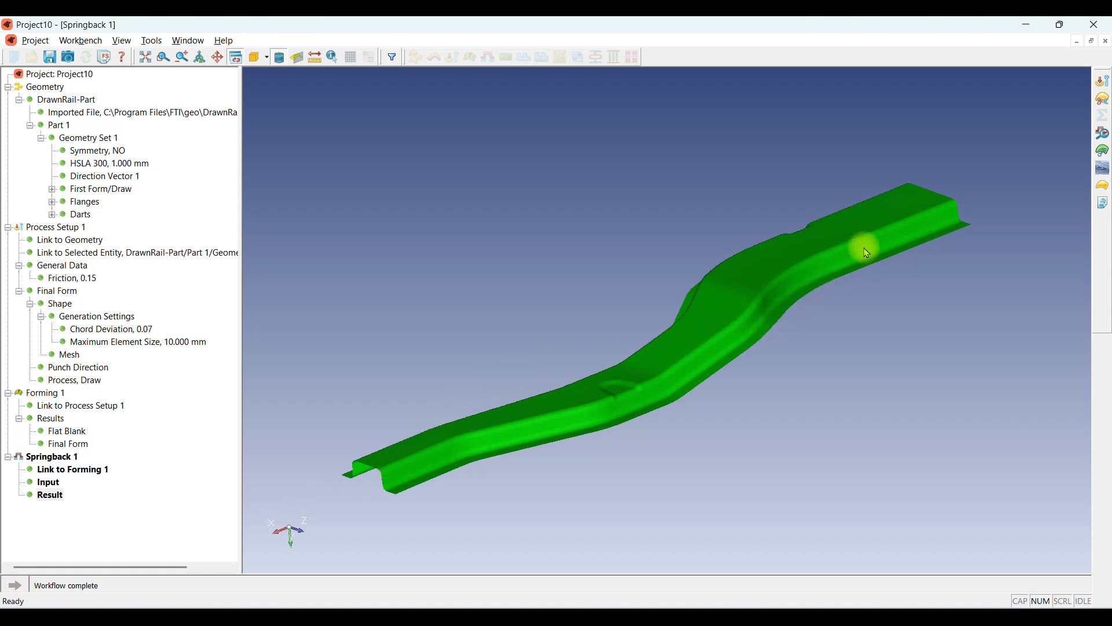
# Display the springback displacement Magnitude plot with its maximum and minimum points and inspect both sides of the rail.
pyautogui.click(1104, 153)
pyautogui.click(946, 171)
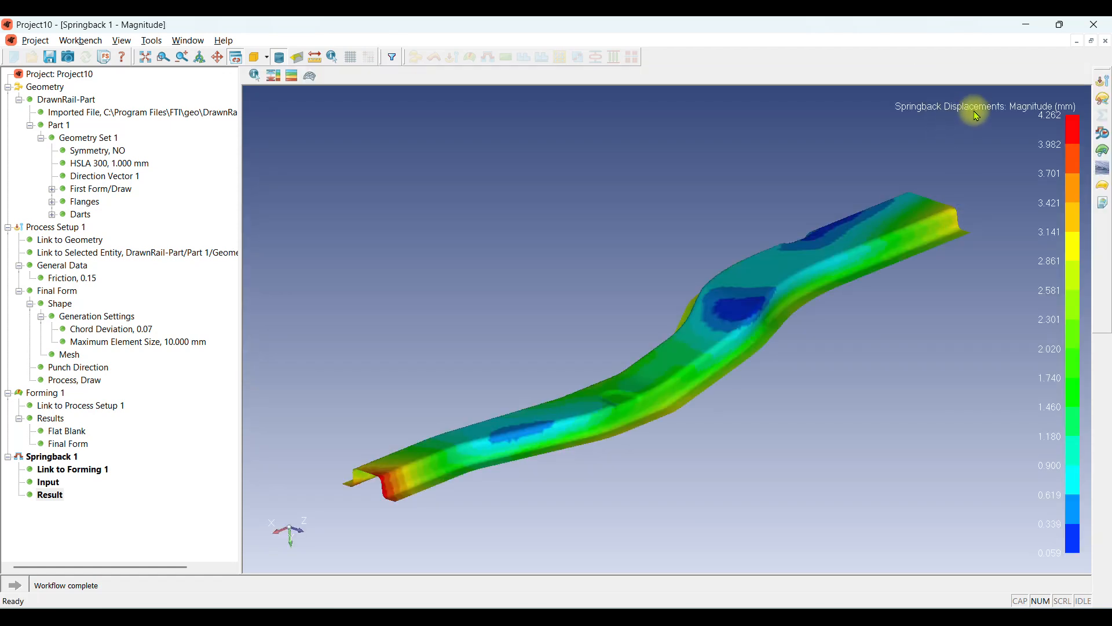
pyautogui.click(272, 80)
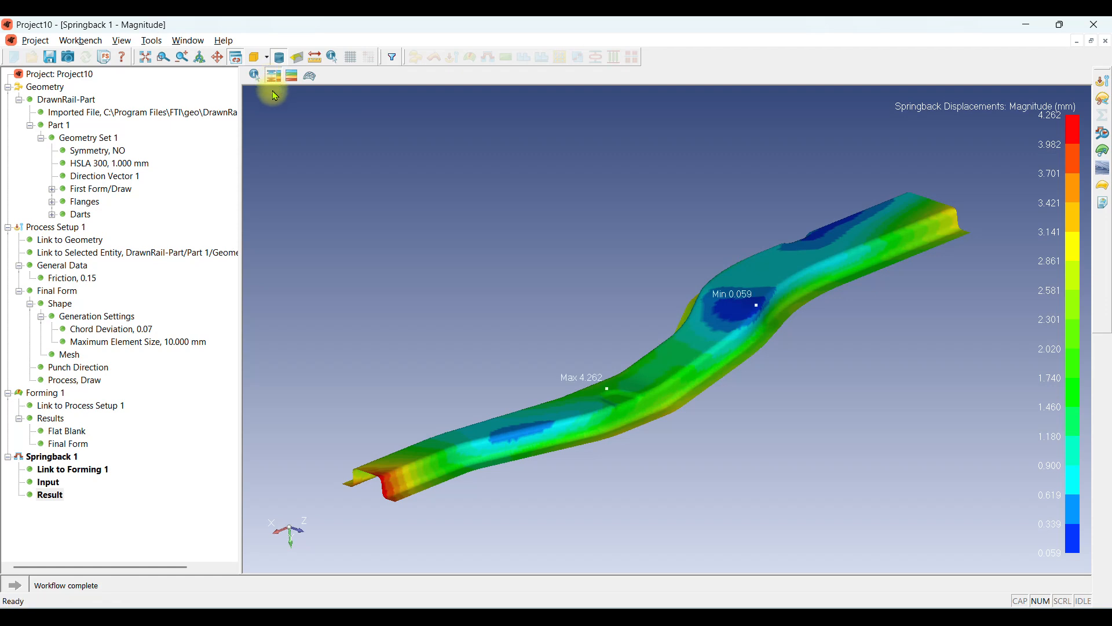
pyautogui.moveTo(653, 315); pyautogui.dragTo(666, 376, button='middle')
pyautogui.moveTo(638, 261); pyautogui.dragTo(607, 270, button='middle')
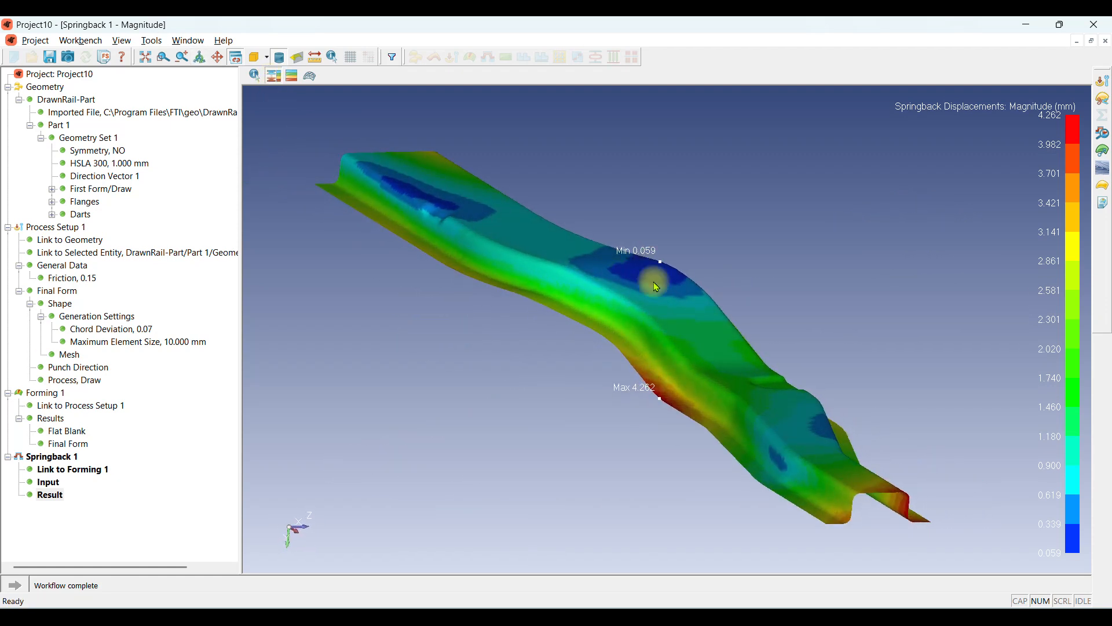
# Switch to the springback Deflection plot, inspect the rail from both sides and show the maximum and minimum points.
pyautogui.click(1106, 155)
pyautogui.click(1007, 182)
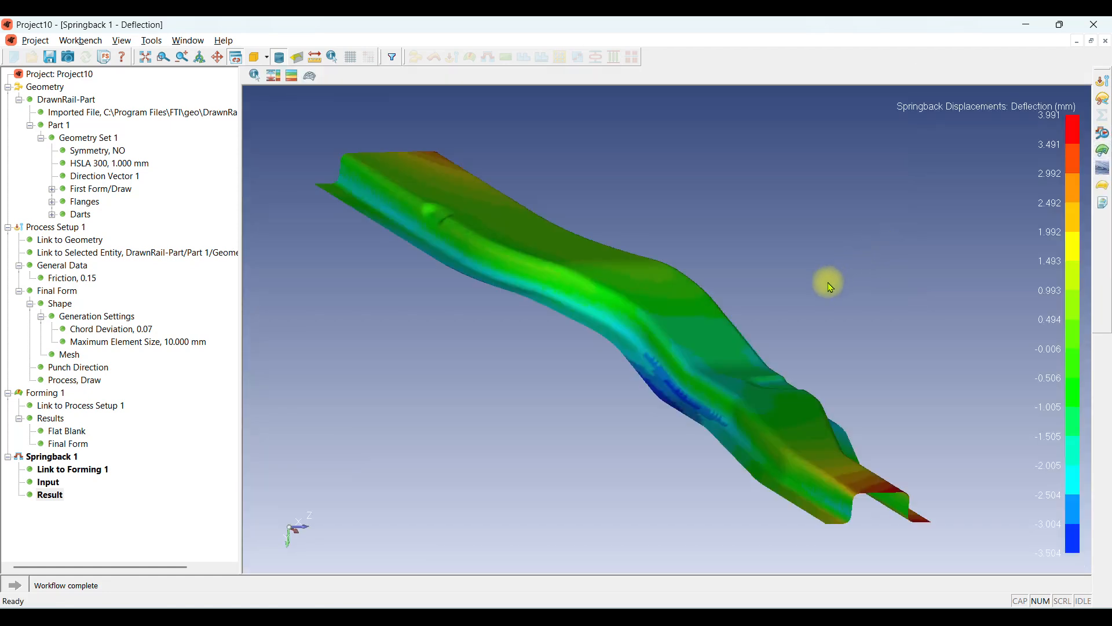
pyautogui.moveTo(831, 288); pyautogui.dragTo(649, 301, button='middle')
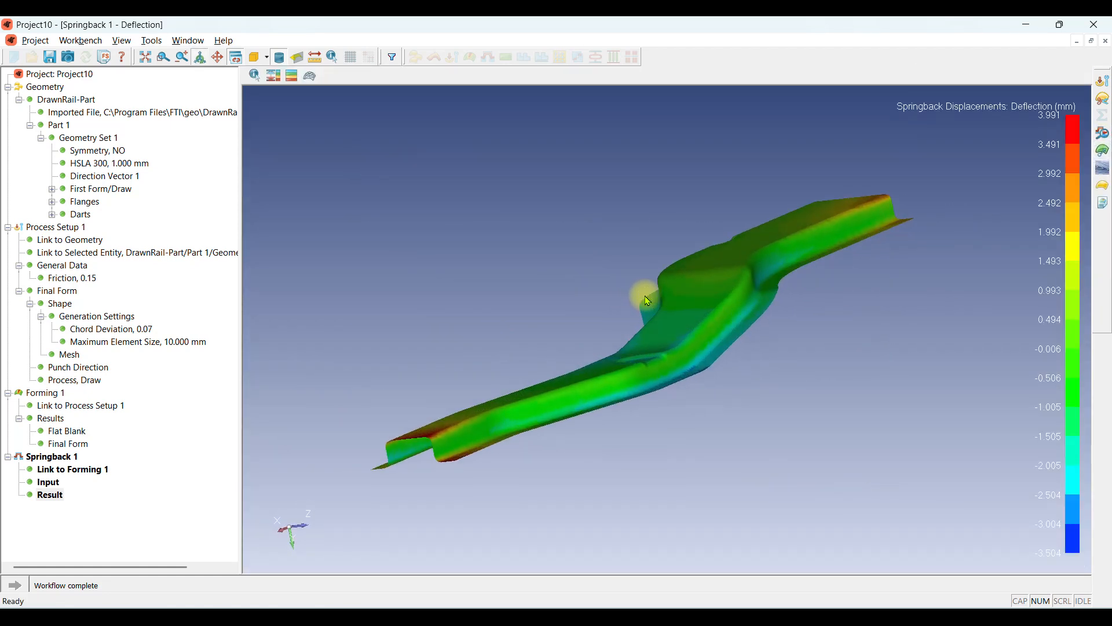
pyautogui.moveTo(697, 208); pyautogui.dragTo(729, 220, button='middle')
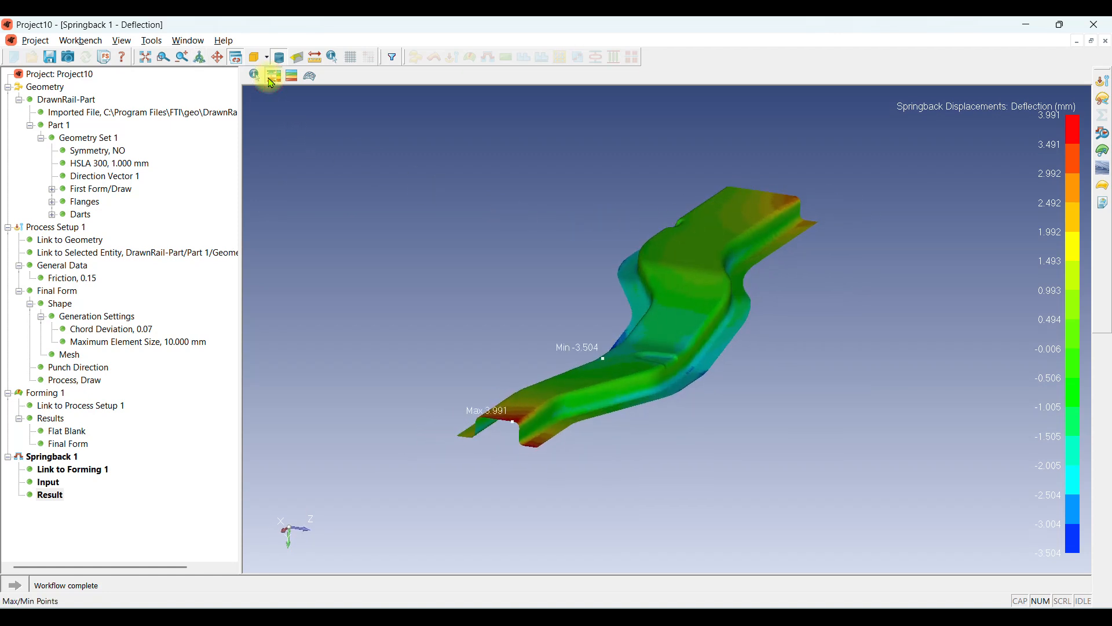
# Inspect the maximum deflection point at the rail's end and the minimum point on the curved side flange closely.
pyautogui.scroll(5, 499, 446)
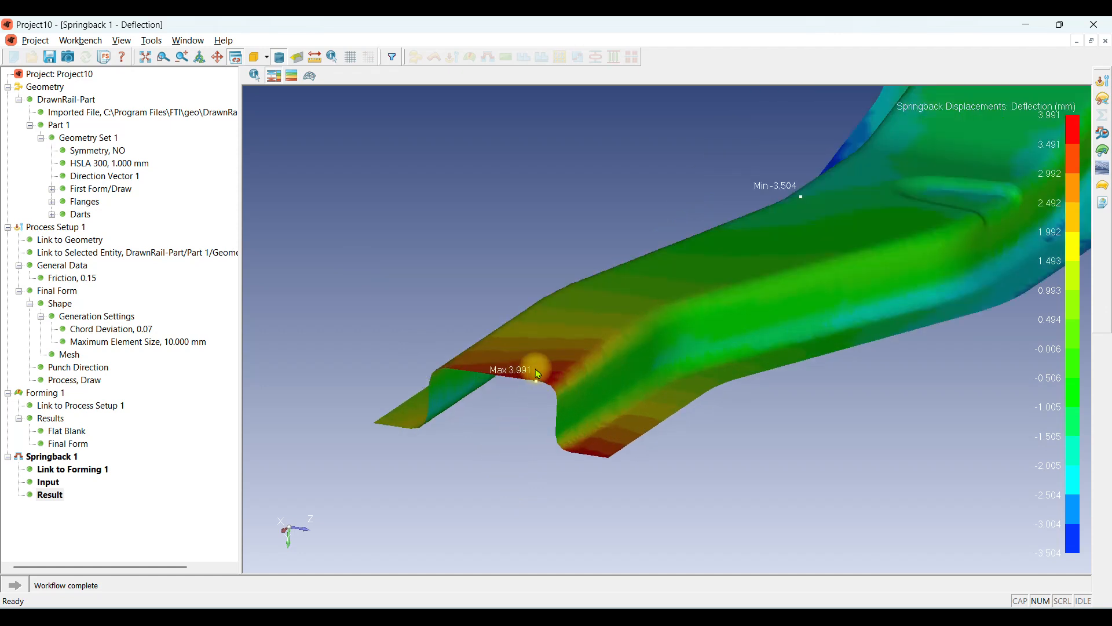
pyautogui.scroll(2, 539, 376)
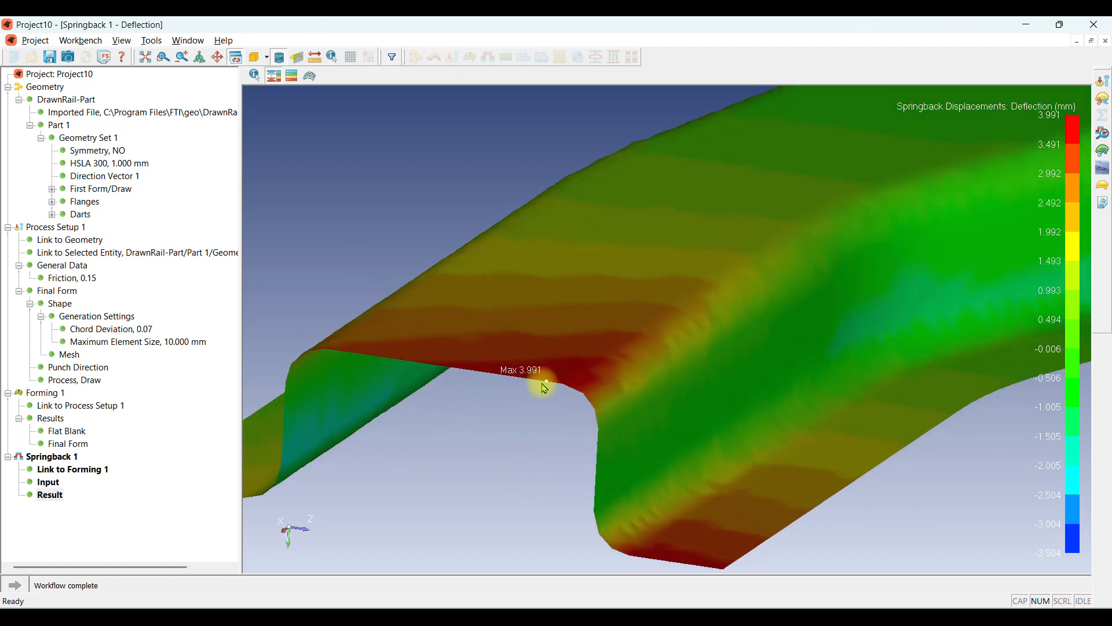
pyautogui.scroll(-6, 526, 454)
pyautogui.moveTo(676, 331)
pyautogui.mouseDown(button='middle')
pyautogui.moveTo(765, 323)
pyautogui.moveTo(674, 313)
pyautogui.moveTo(673, 330)
pyautogui.moveTo(640, 318)
pyautogui.moveTo(670, 304)
pyautogui.moveTo(675, 332)
pyautogui.moveTo(660, 323)
pyautogui.mouseUp(button='middle')
pyautogui.scroll(3, 566, 311)
pyautogui.scroll(-3, 628, 318)
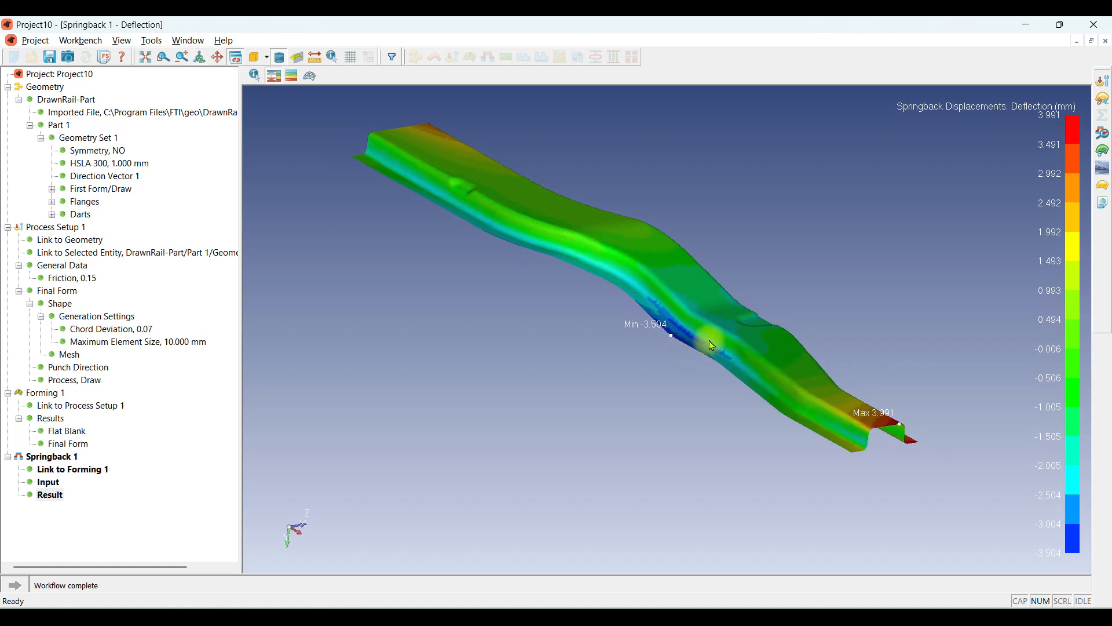
# Open the springback Shape result and align it using three points along the rail's top face, with Fix First Point enabled.
pyautogui.click(1104, 135)
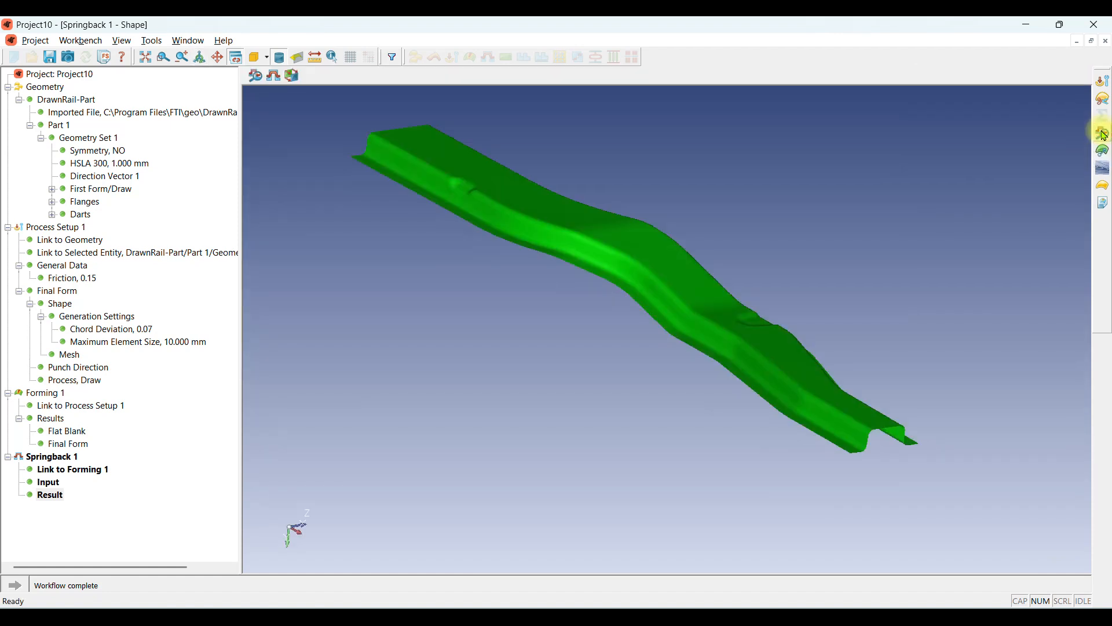
pyautogui.click(292, 76)
pyautogui.moveTo(710, 241); pyautogui.dragTo(638, 238, button='middle')
pyautogui.scroll(2, 614, 267)
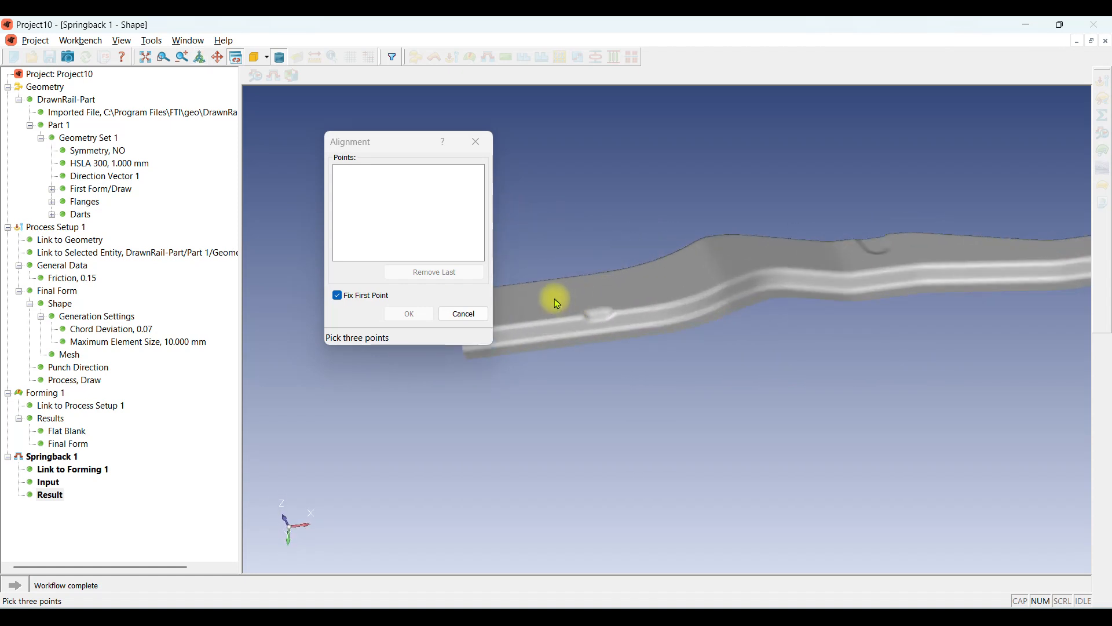
pyautogui.click(555, 298)
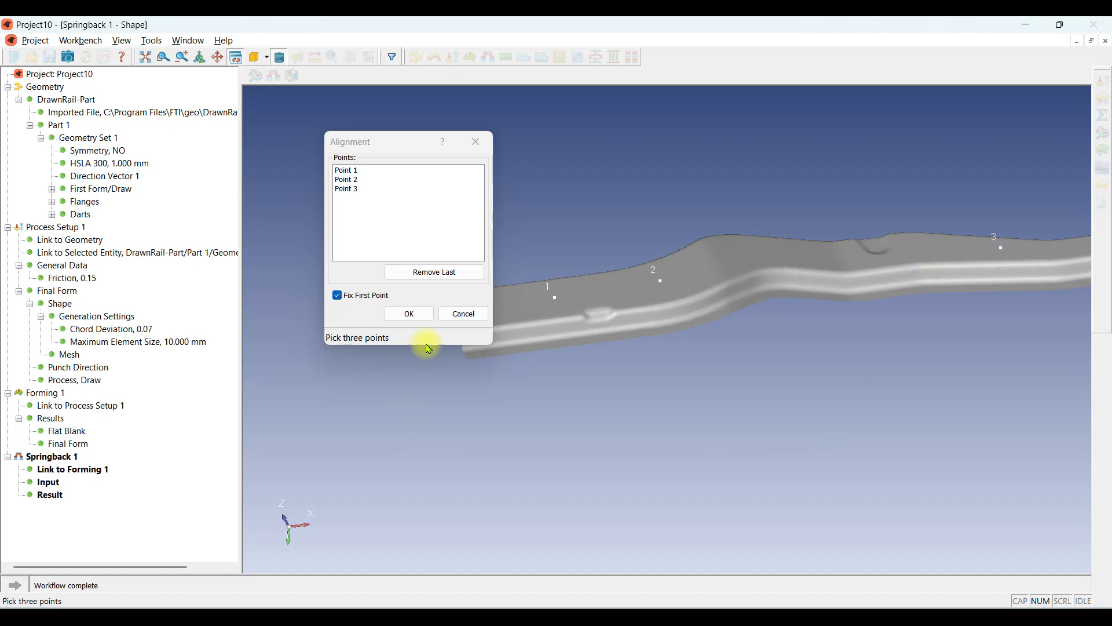
pyautogui.click(410, 314)
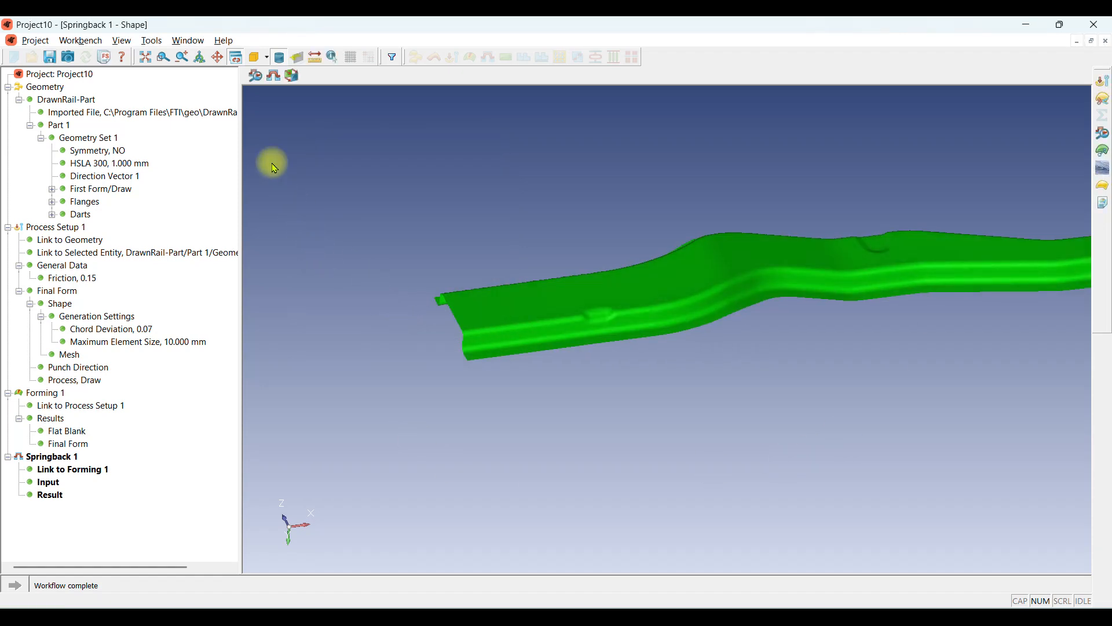
# Show the original part over the springback shape and inspect the gap between them at the rail end's flange corners.
pyautogui.click(275, 76)
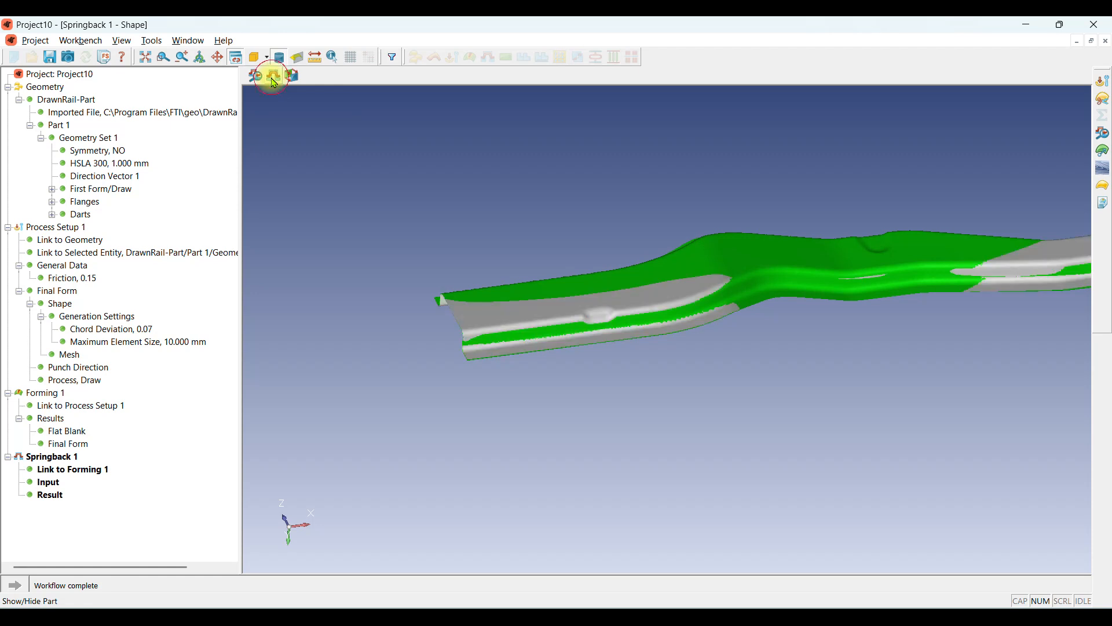
pyautogui.moveTo(527, 318); pyautogui.dragTo(564, 374)
pyautogui.scroll(6, 541, 367)
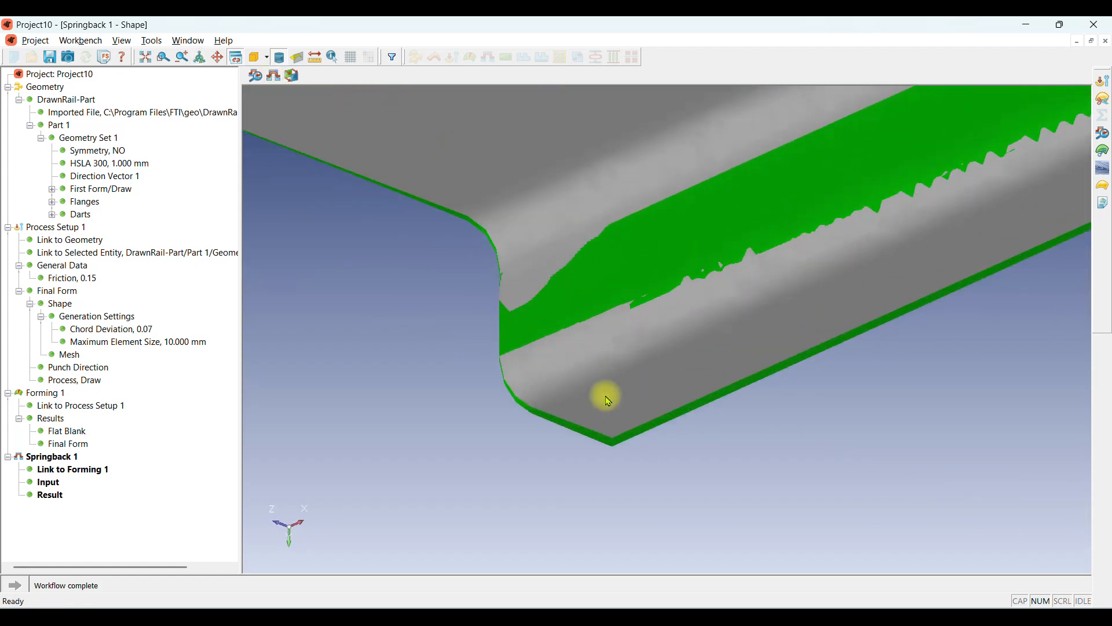
pyautogui.moveTo(598, 355); pyautogui.dragTo(625, 339)
pyautogui.scroll(3, 281, 235)
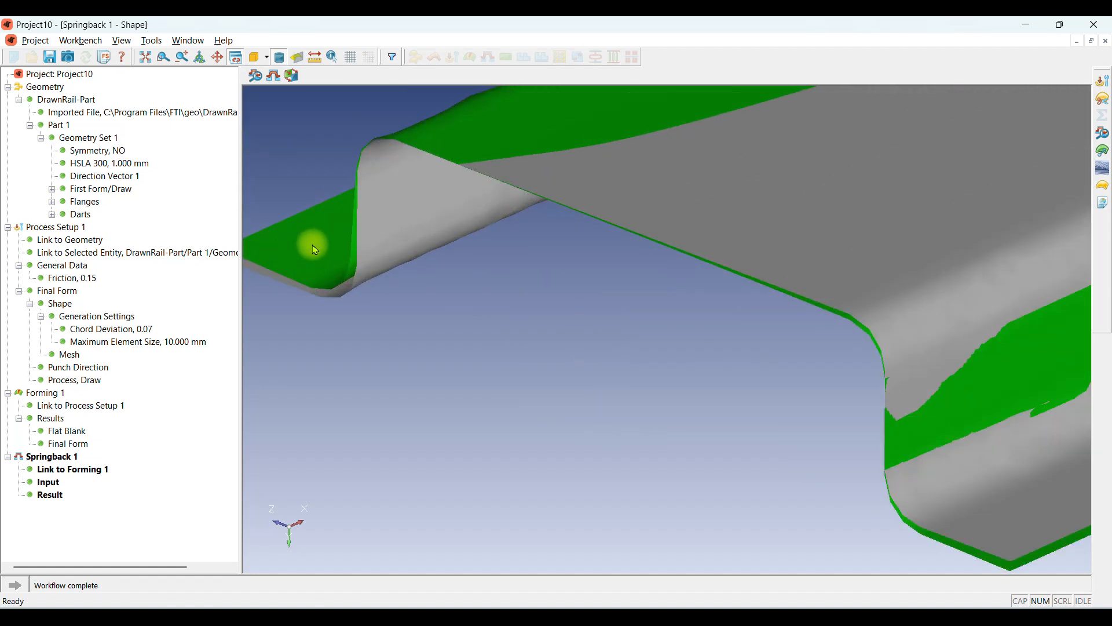
pyautogui.moveTo(318, 234); pyautogui.dragTo(814, 427)
pyautogui.scroll(3, 814, 427)
pyautogui.scroll(3, 853, 440)
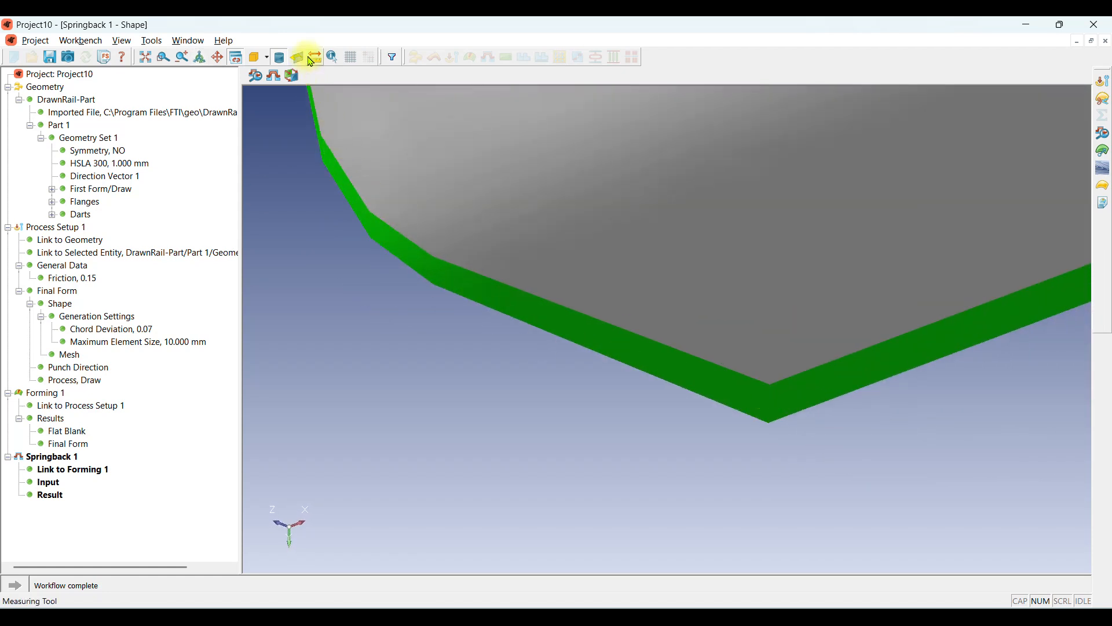
# Measure the distance between the original and springback flange corners at the rail's end, then close the measuring tool.
pyautogui.click(311, 60)
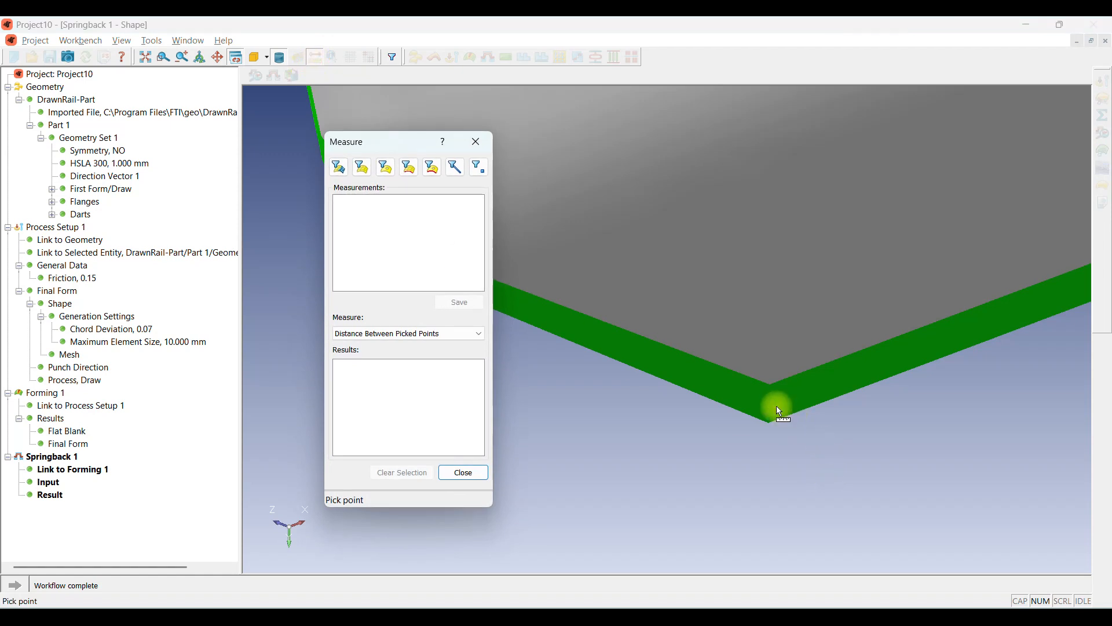
pyautogui.moveTo(775, 389); pyautogui.dragTo(718, 387)
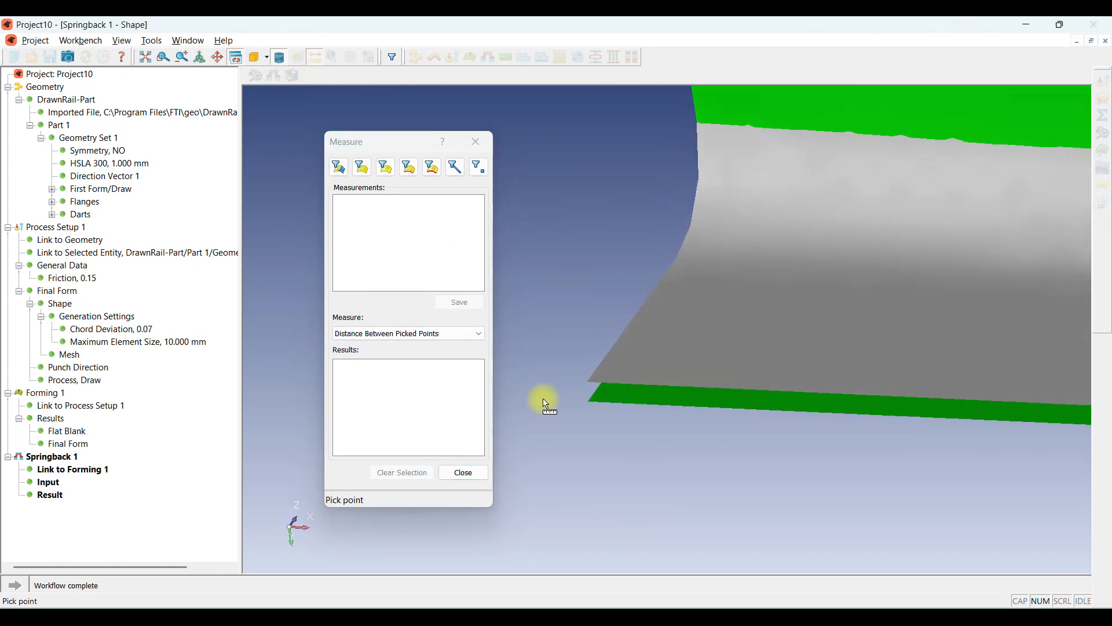
pyautogui.moveTo(546, 403); pyautogui.dragTo(610, 377)
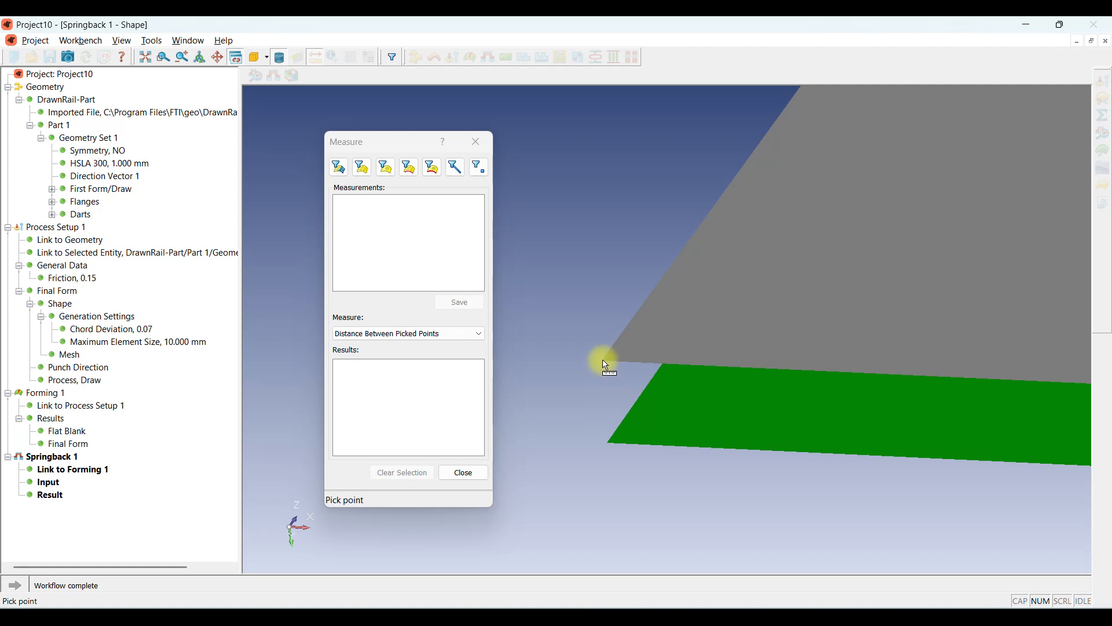
pyautogui.click(604, 361)
pyautogui.click(610, 443)
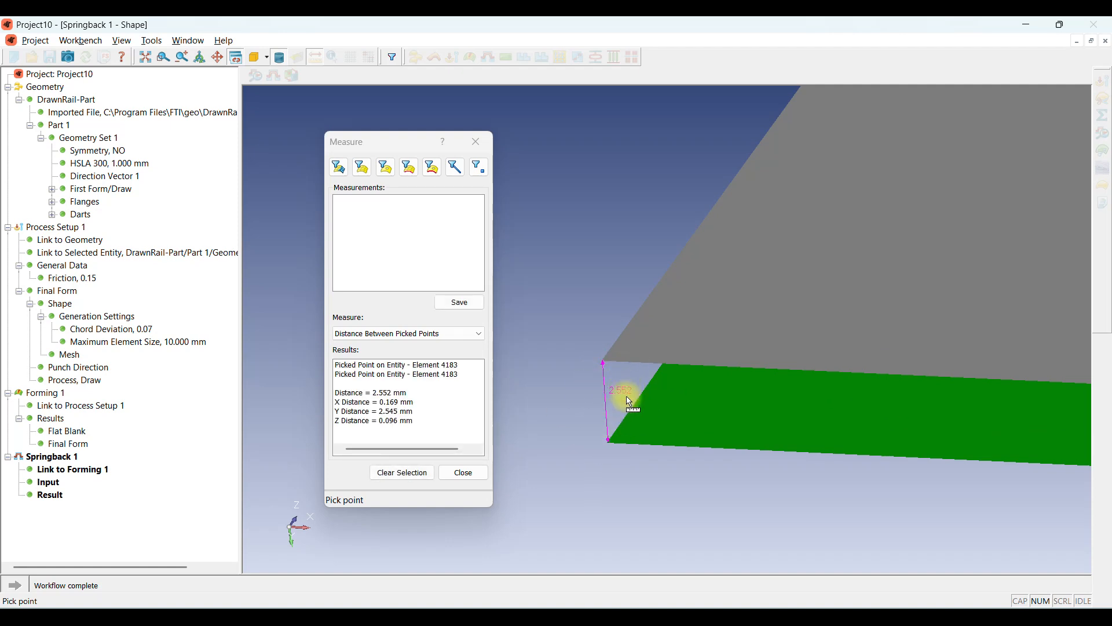
pyautogui.moveTo(625, 392); pyautogui.dragTo(659, 405)
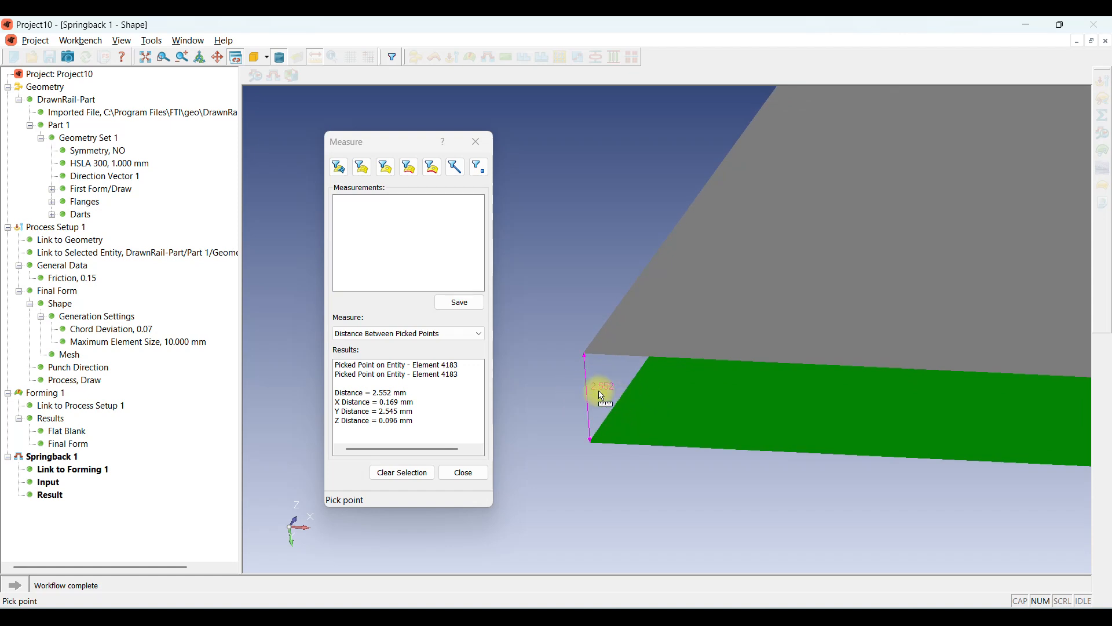
pyautogui.moveTo(603, 395); pyautogui.dragTo(558, 353)
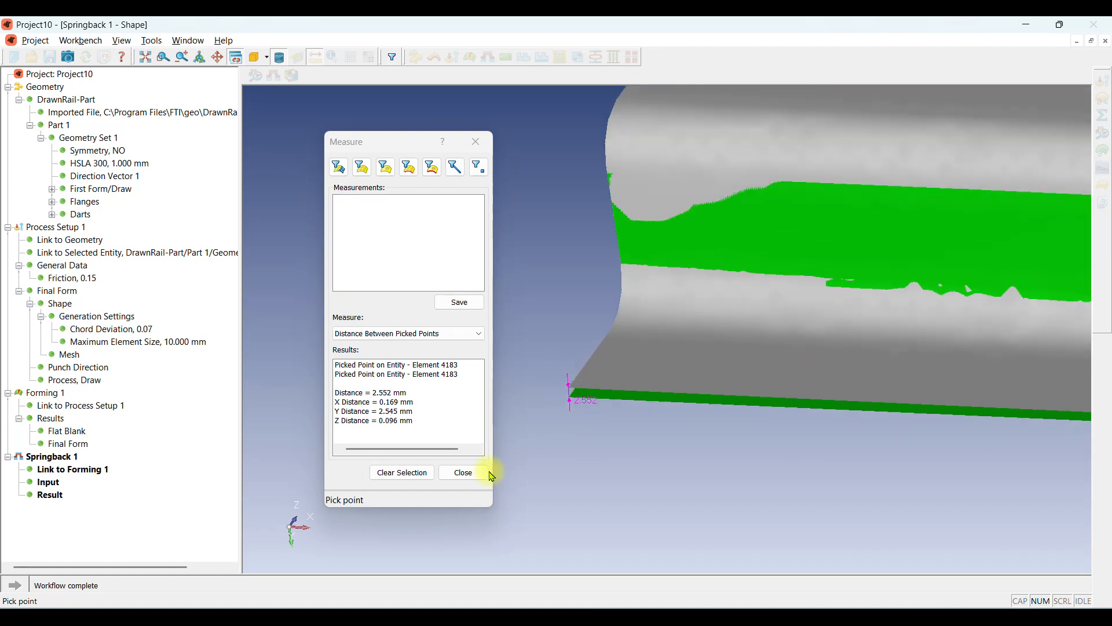
pyautogui.click(463, 473)
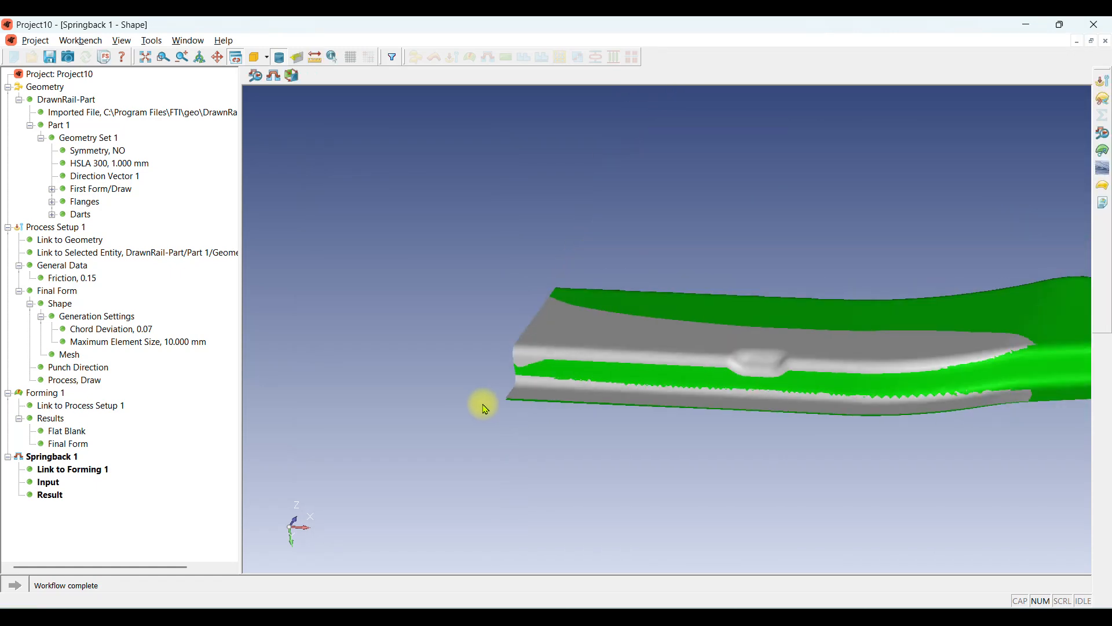
# Inspect the deviation between the original and springback shapes at the rail's opposite end and along its full length.
pyautogui.scroll(6, 843, 376)
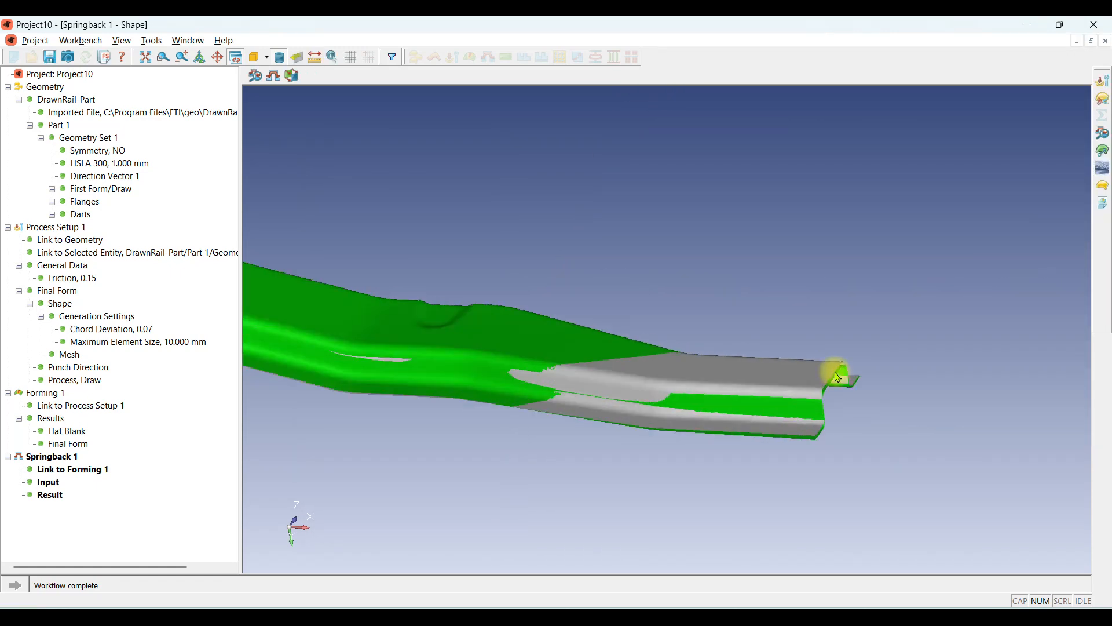
pyautogui.scroll(4, 851, 379)
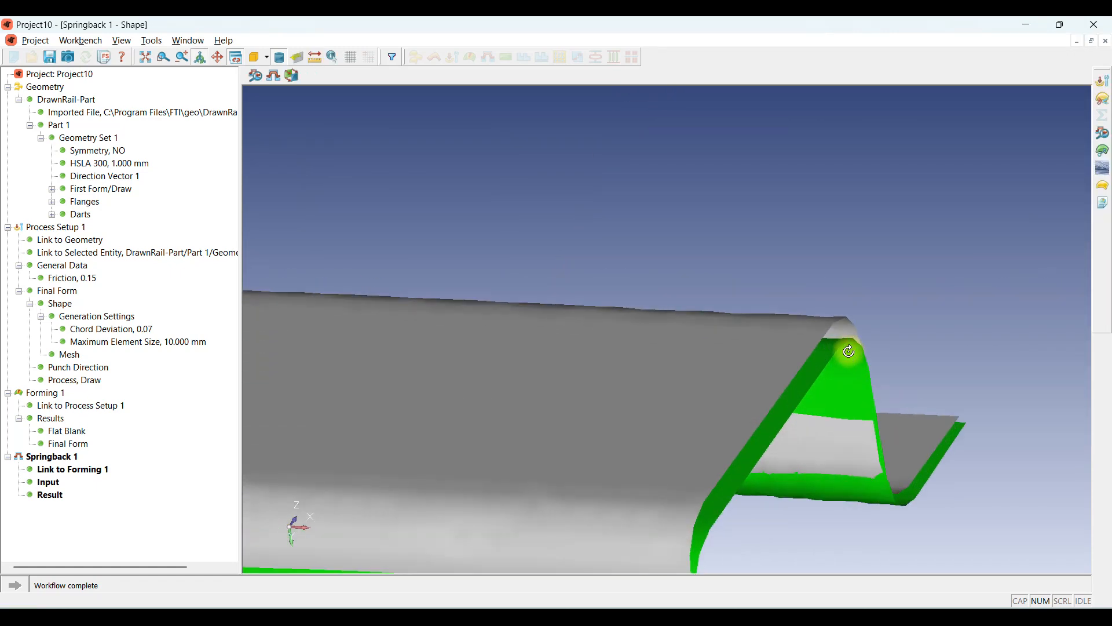
pyautogui.moveTo(849, 351); pyautogui.dragTo(630, 246, button='middle')
pyautogui.scroll(-8, 920, 275)
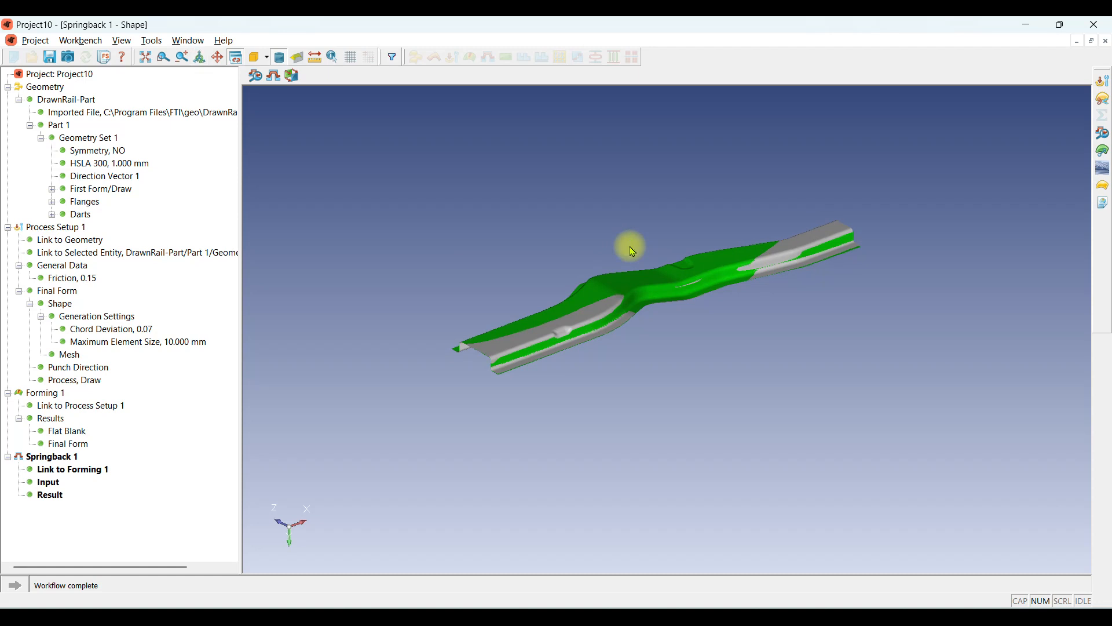
pyautogui.scroll(2, 620, 207)
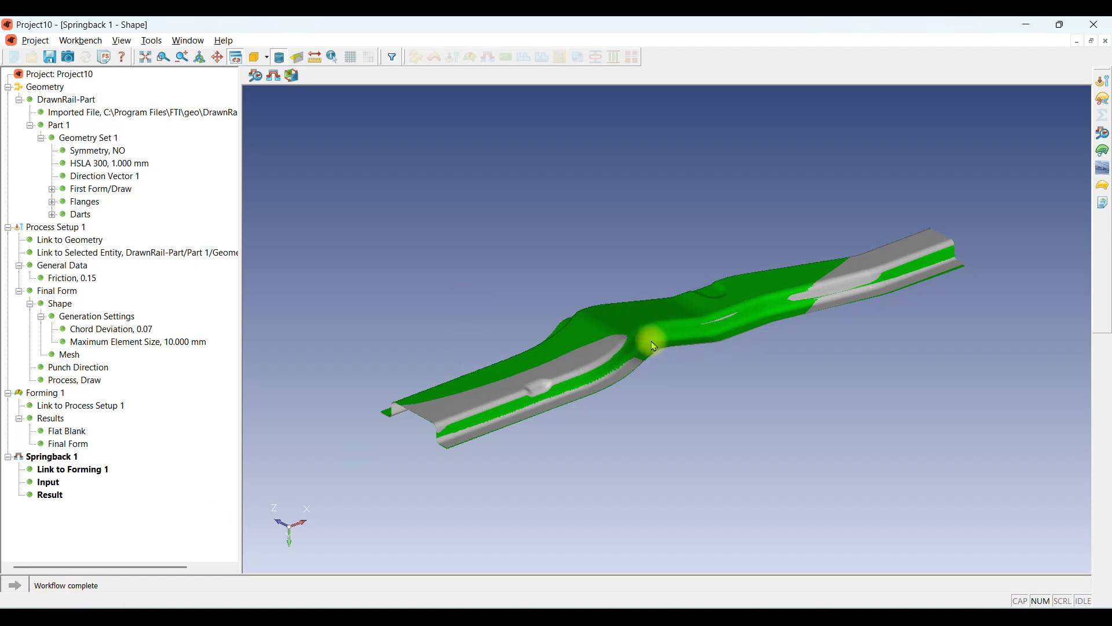
# Display the Flat Blank result of Forming 1.
pyautogui.doubleClick(62, 435)
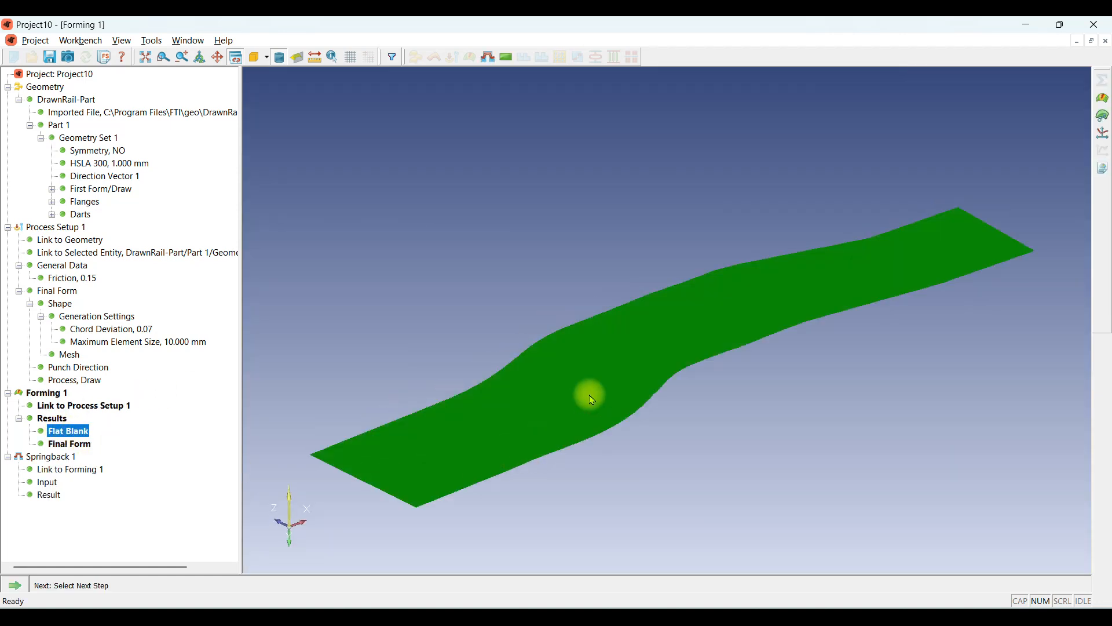
# Create a blank definition from the Forming 1 result and start a standard nesting for the blank.
pyautogui.click(27, 584)
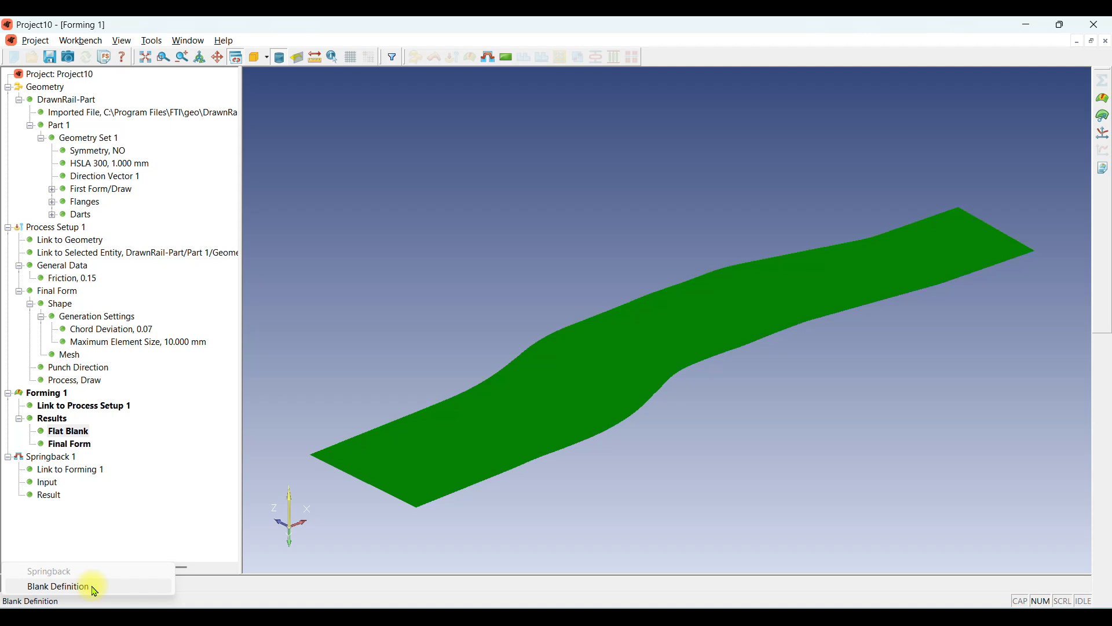
pyautogui.click(84, 587)
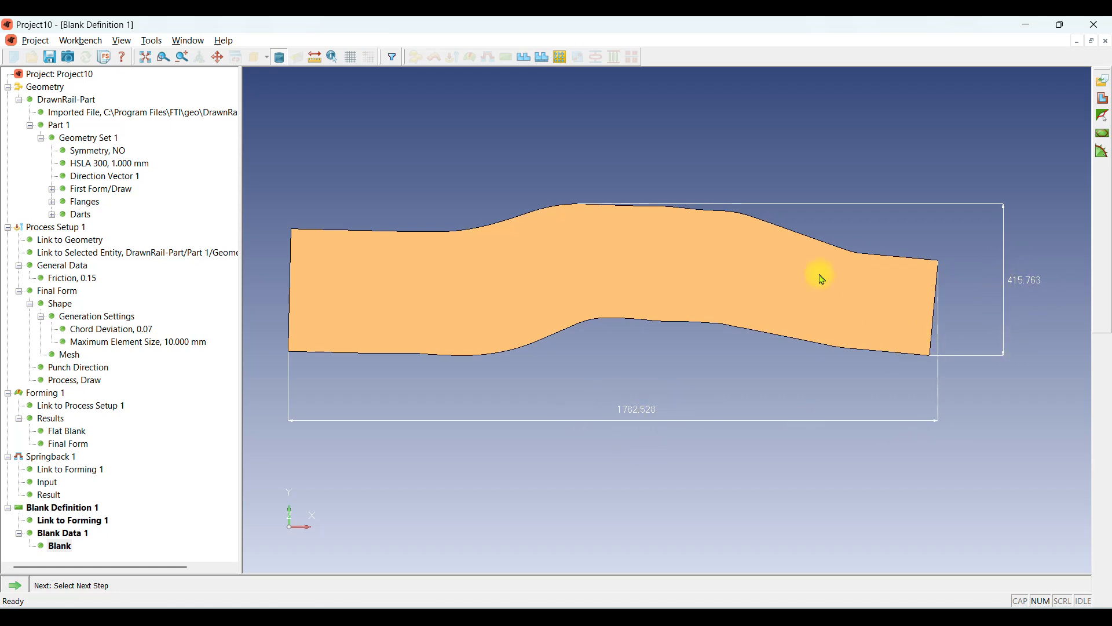
pyautogui.click(20, 587)
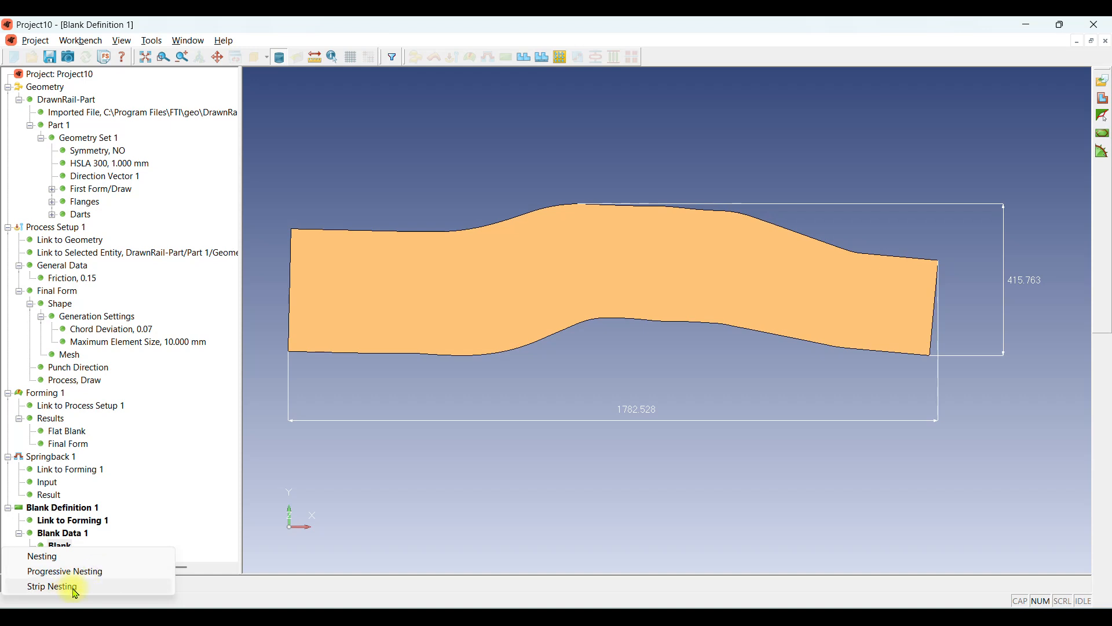
pyautogui.click(47, 558)
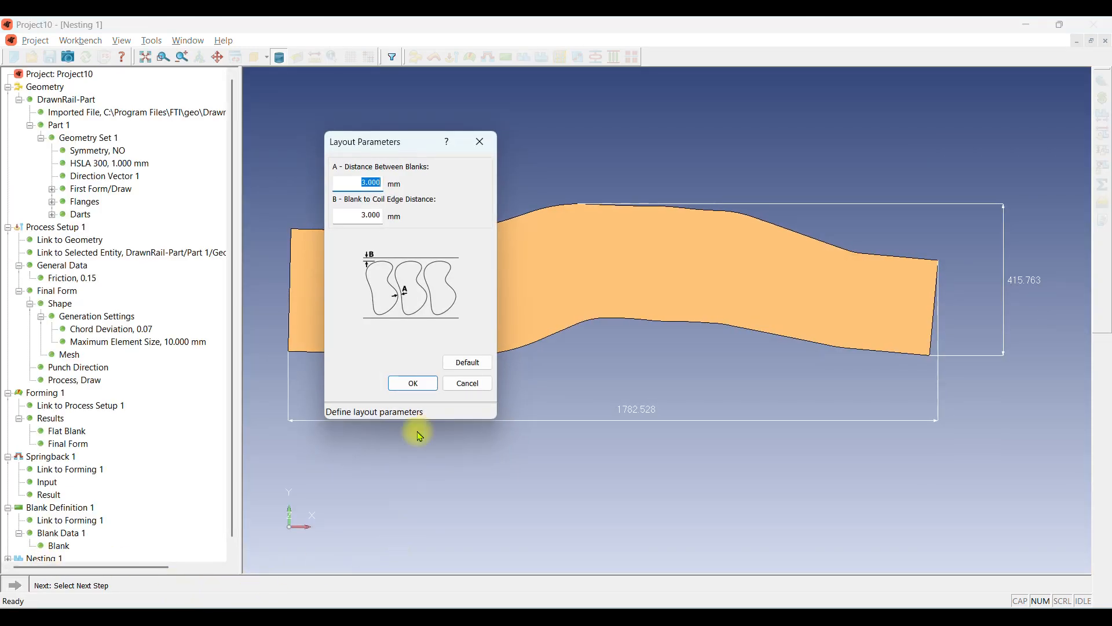
# Set the nesting layout's distance between blanks and blank-to-coil-edge distance to 5 mm each.
pyautogui.moveTo(386, 150); pyautogui.dragTo(413, 146)
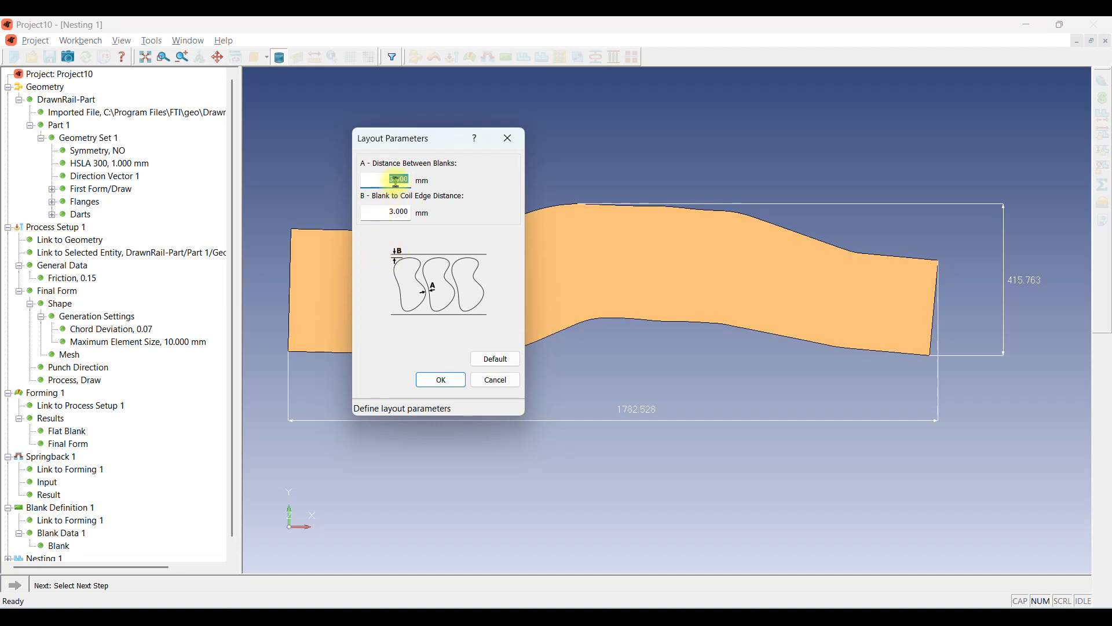
pyautogui.write('5')
pyautogui.press('Tab')
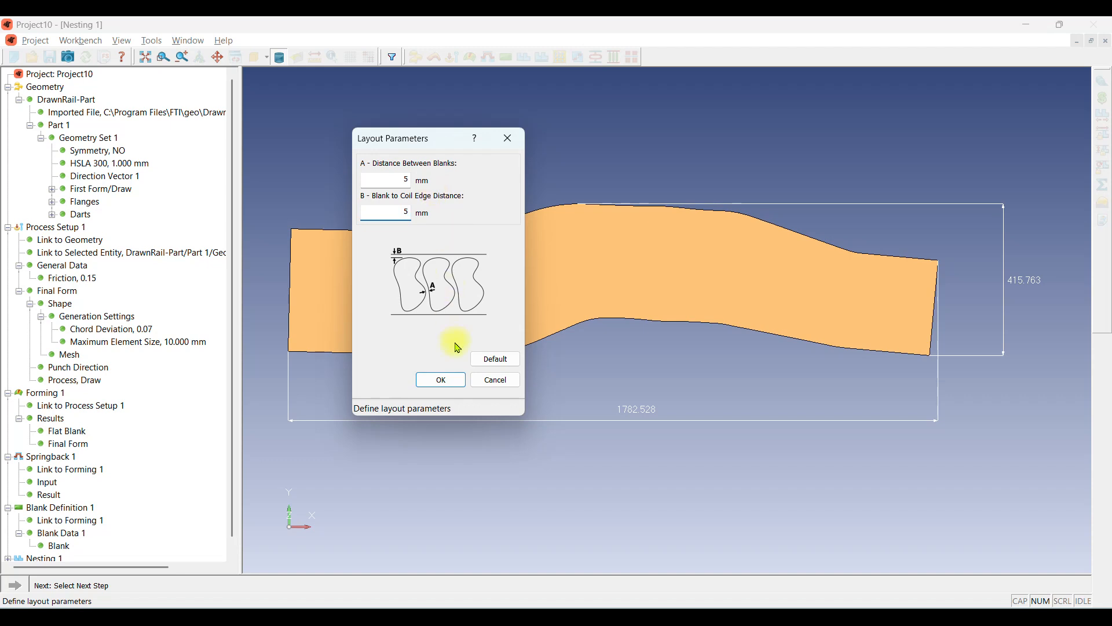
pyautogui.click(455, 385)
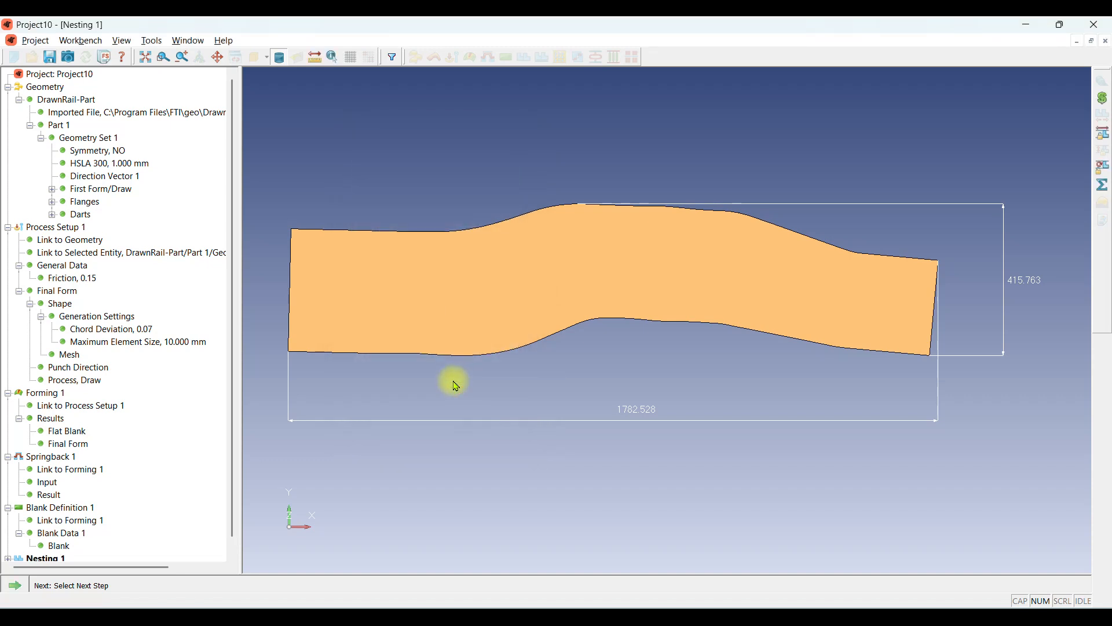
# Review the layout types available for Nesting 1, including One Up, Two Up, Mirror and Cut Off Dies.
pyautogui.scroll(-1, 29, 547)
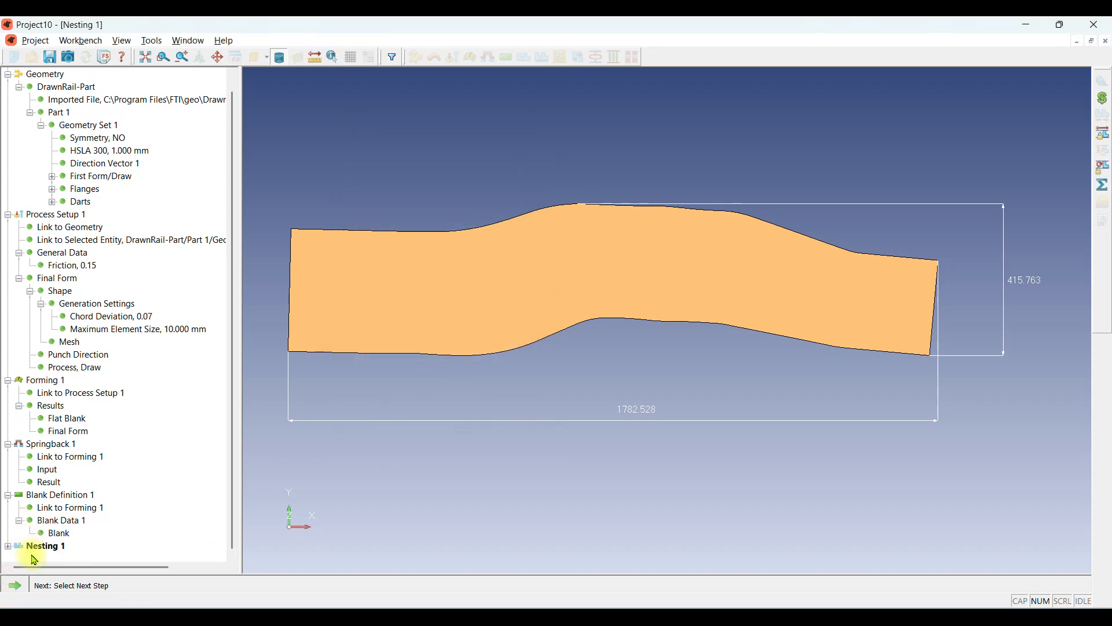
pyautogui.click(22, 587)
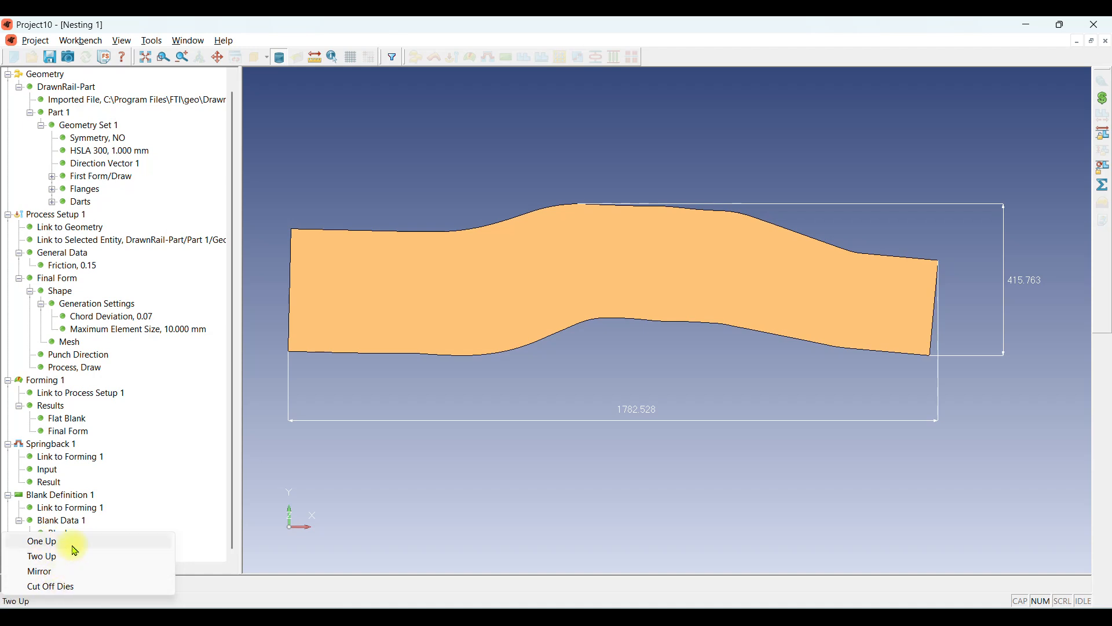
pyautogui.click(1106, 317)
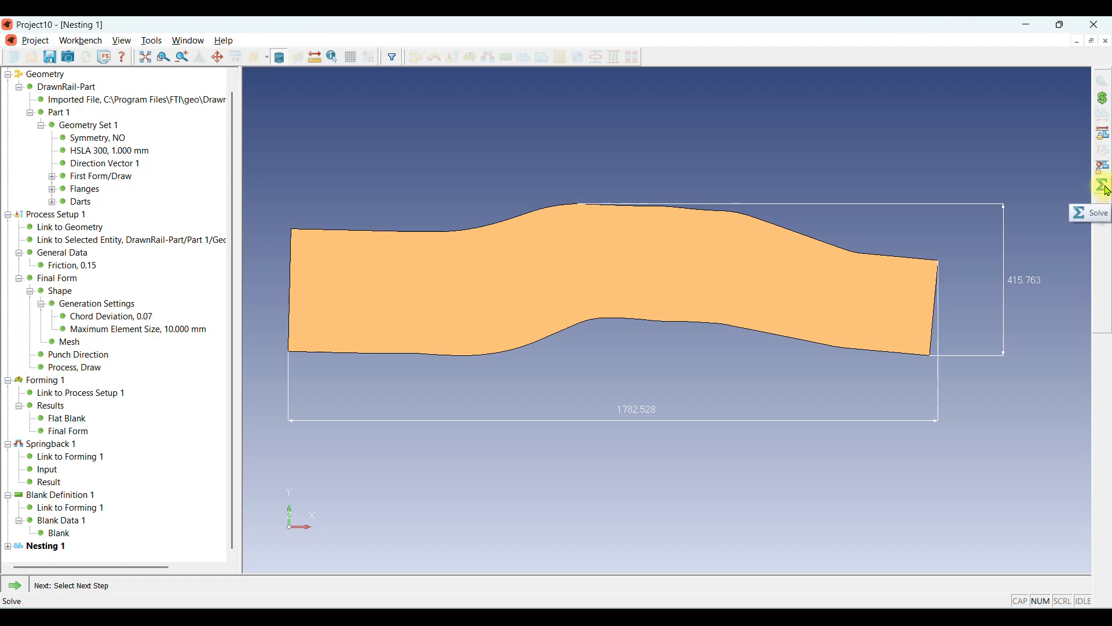
# Solve all nesting layout types for Nesting 1 and widen the Material Utilization and Part Utilization columns of the results.
pyautogui.click(1105, 187)
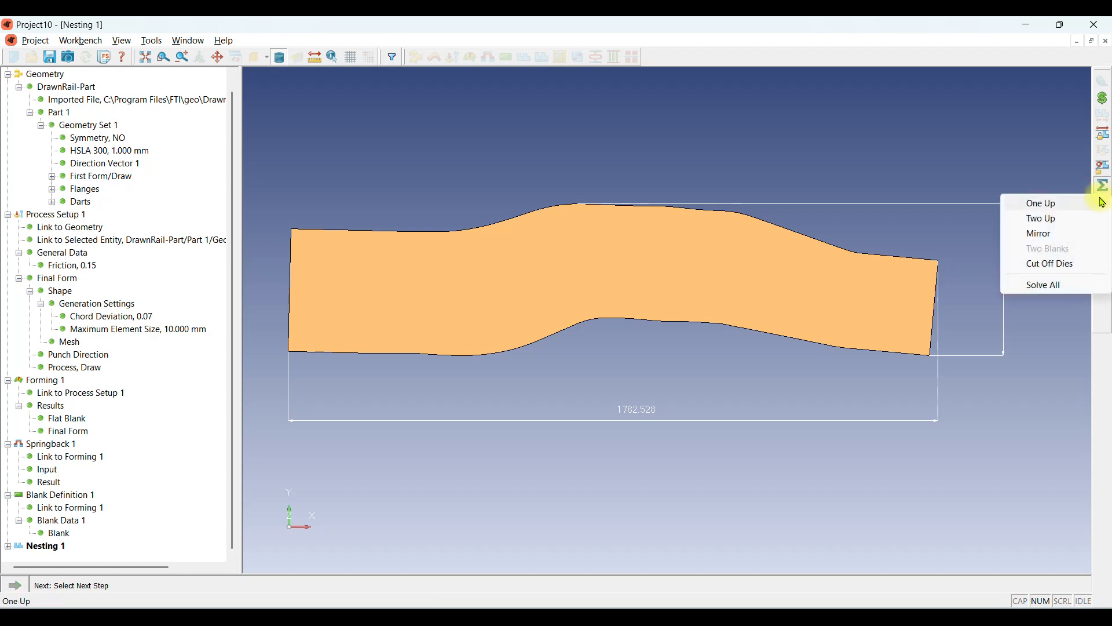
pyautogui.click(1056, 286)
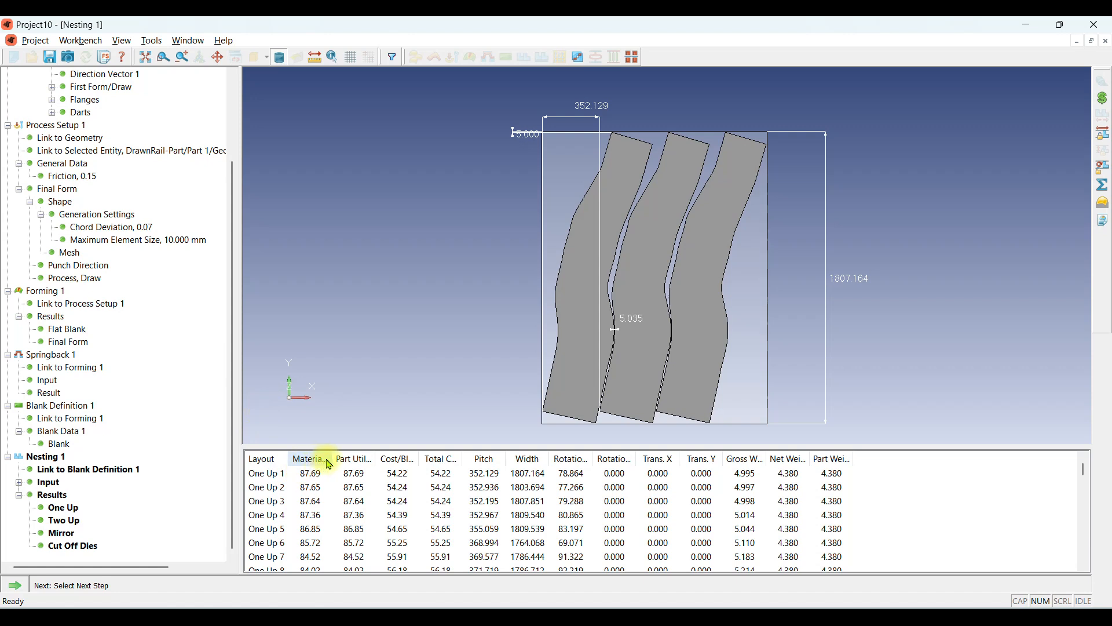
pyautogui.moveTo(335, 457); pyautogui.dragTo(454, 459)
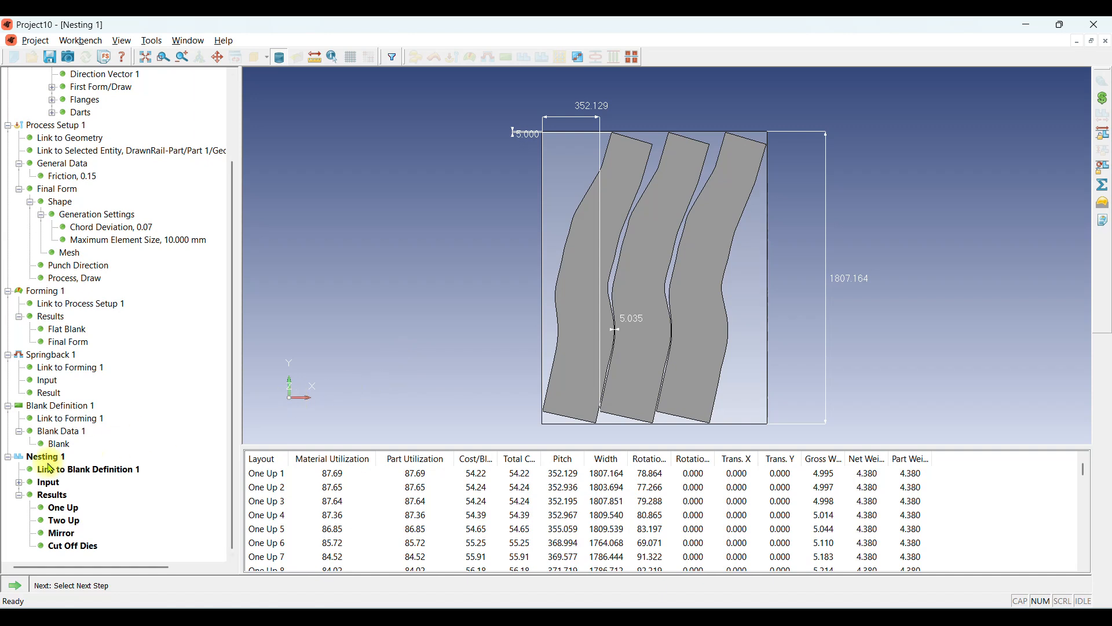
# Open the blank of Blank Definition 1 and preview a 10 mm full-blank addendum with round corners.
pyautogui.doubleClick(61, 444)
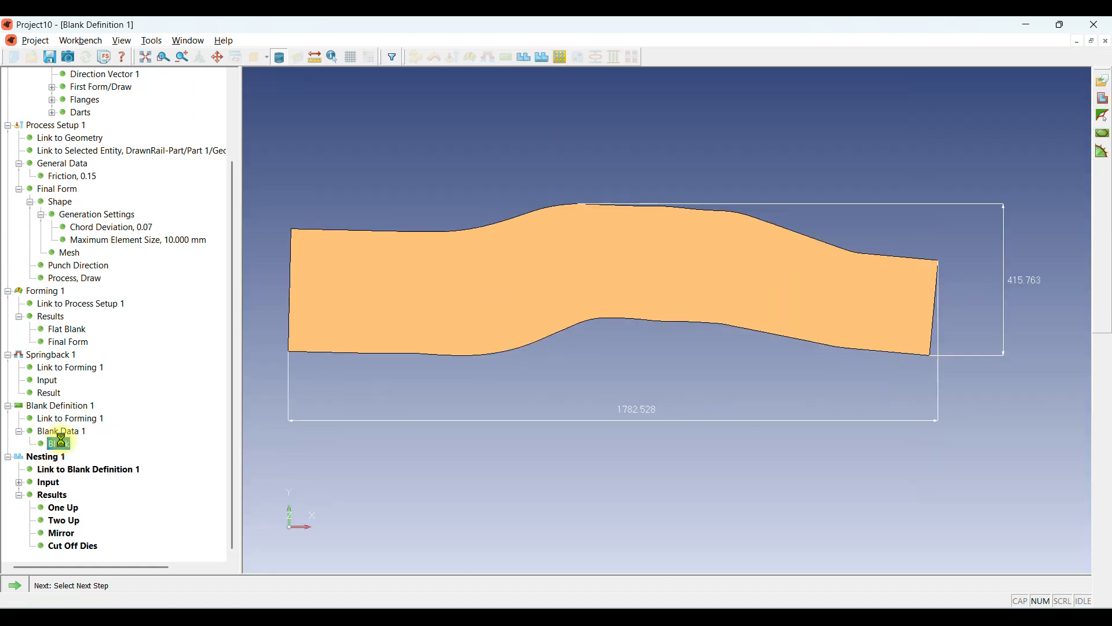
pyautogui.click(1099, 112)
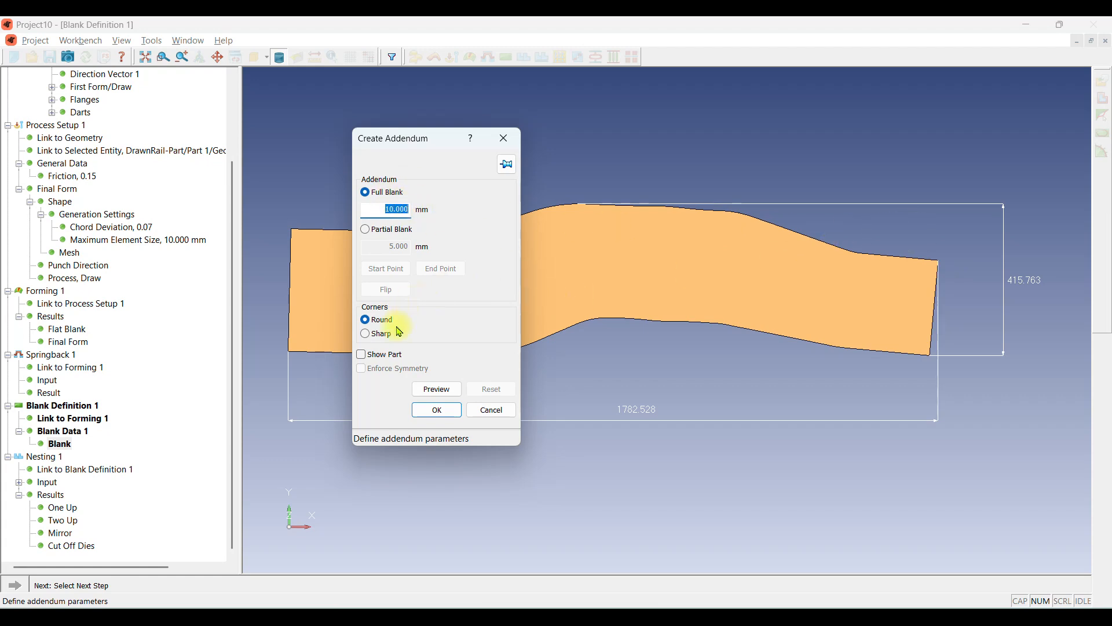
pyautogui.click(436, 389)
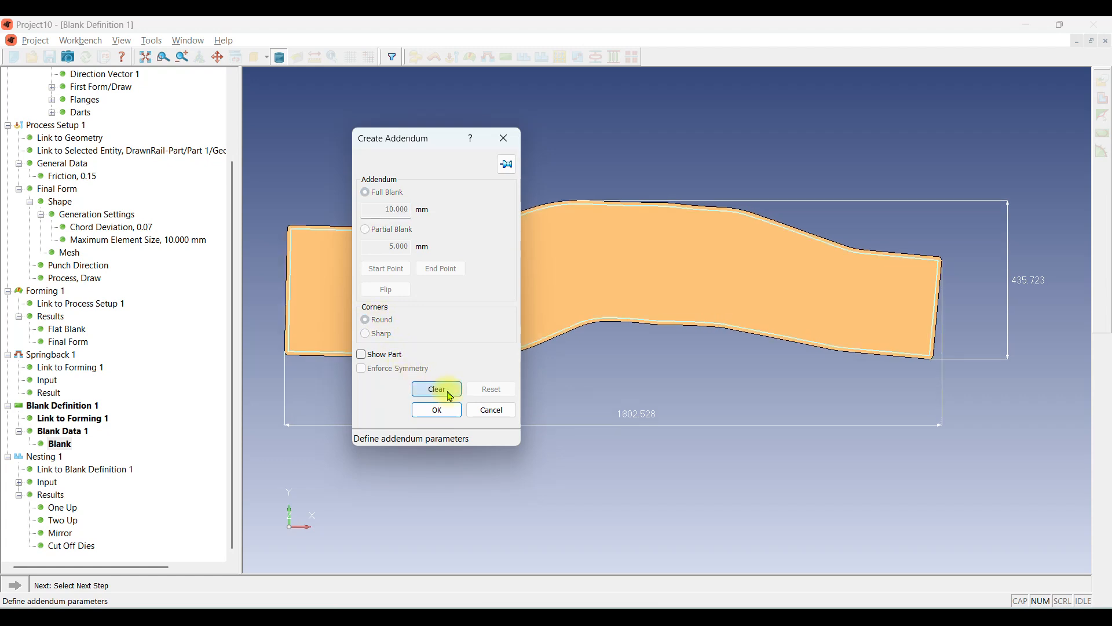
pyautogui.scroll(5, 973, 267)
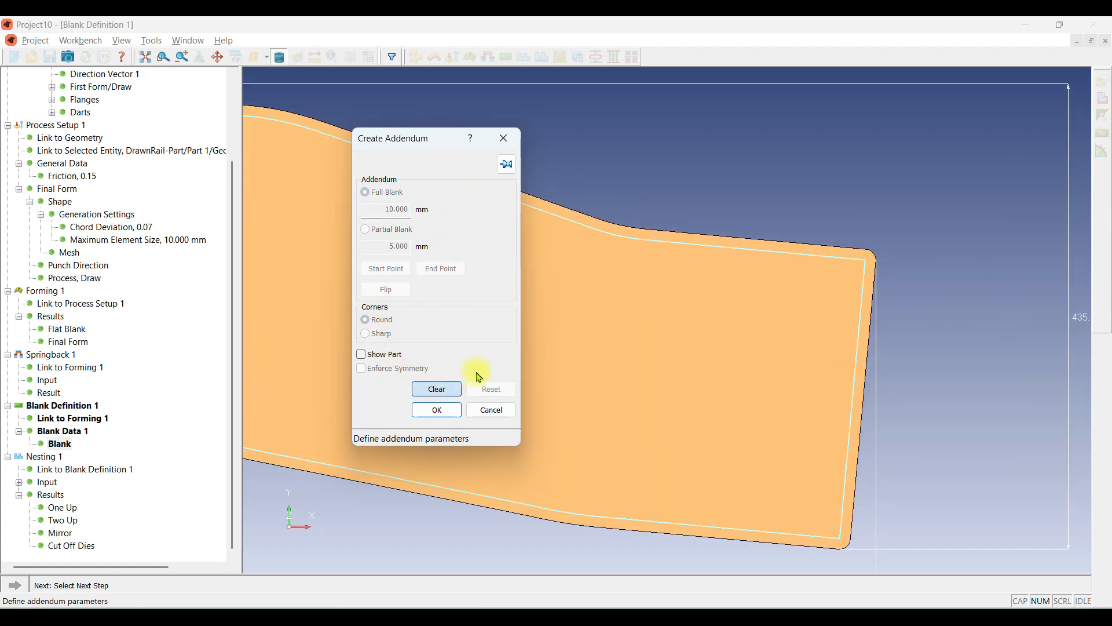
# Try the 10 mm full-blank addendum with sharp corners and clear its preview.
pyautogui.click(454, 388)
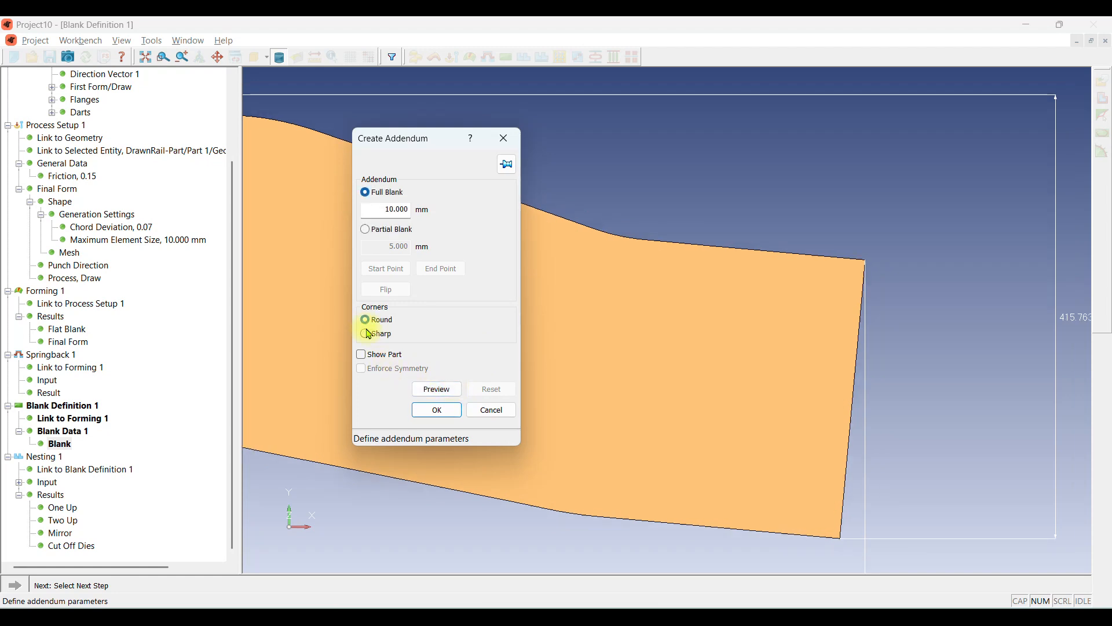
pyautogui.click(437, 390)
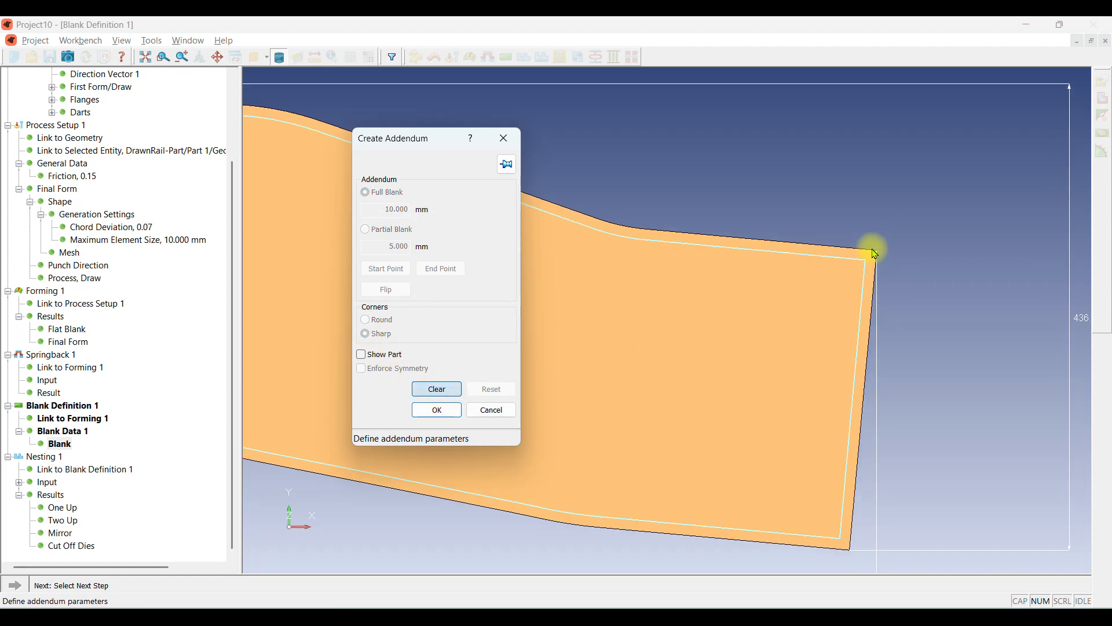
pyautogui.click(452, 388)
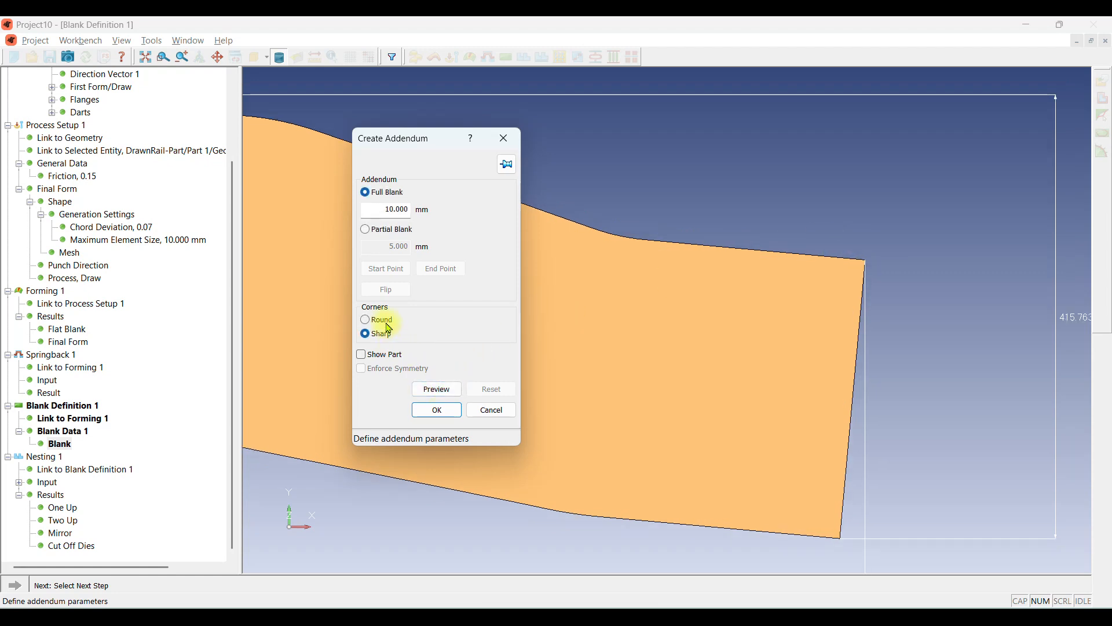
# Add a 10 mm full-blank addendum with round corners to the blank.
pyautogui.click(446, 389)
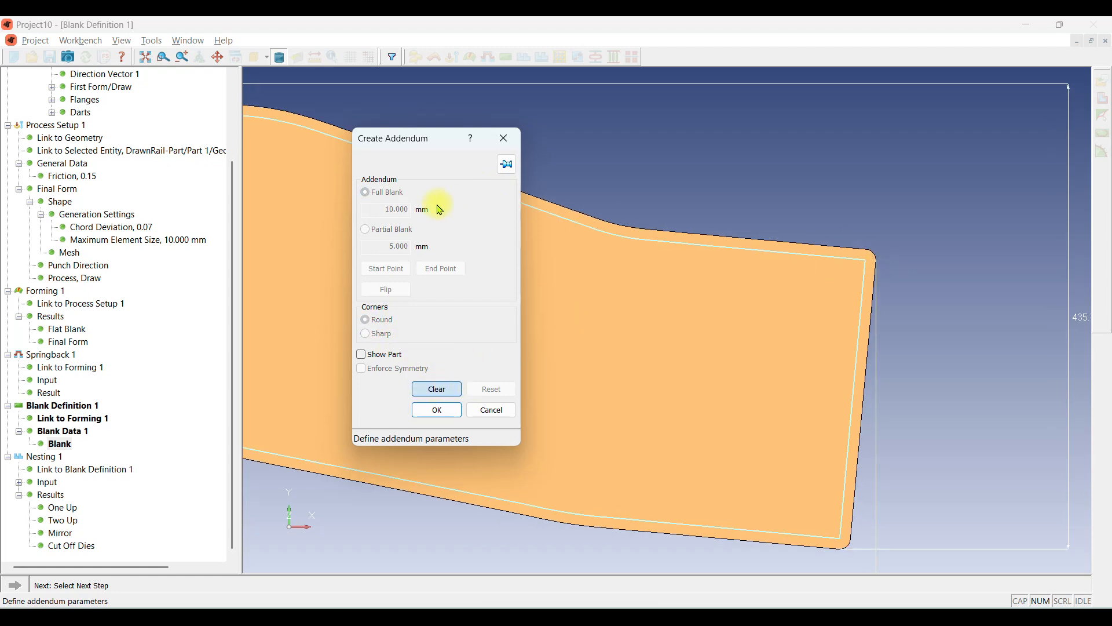
pyautogui.click(884, 263)
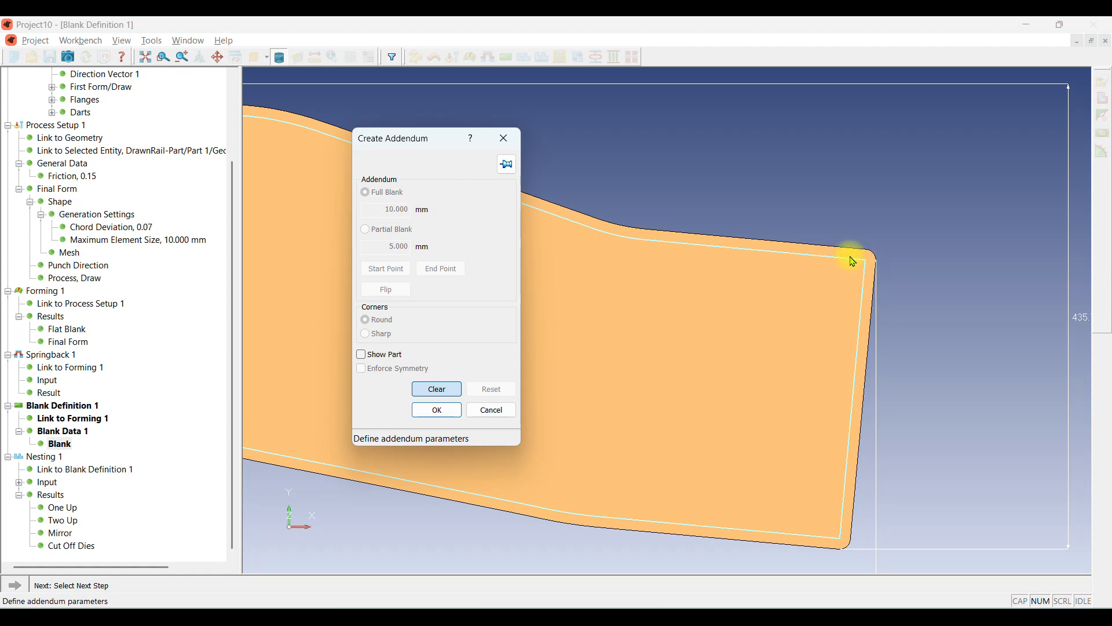
pyautogui.click(432, 412)
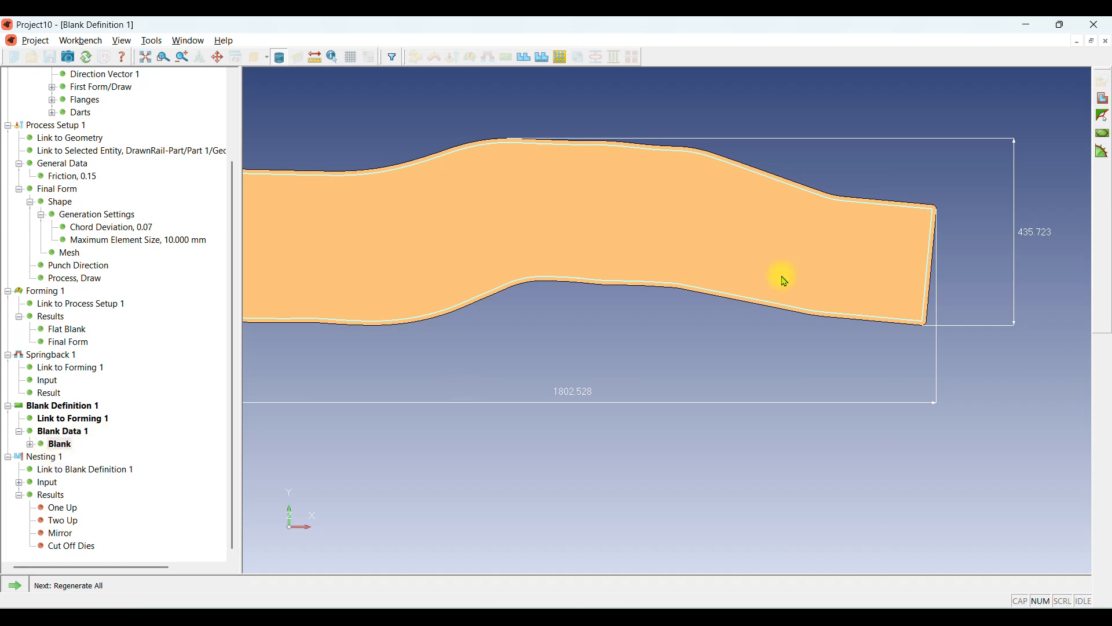
# Open the Nesting 1 results and regenerate all layout types for the blank with addendum.
pyautogui.click(50, 496)
pyautogui.click(14, 585)
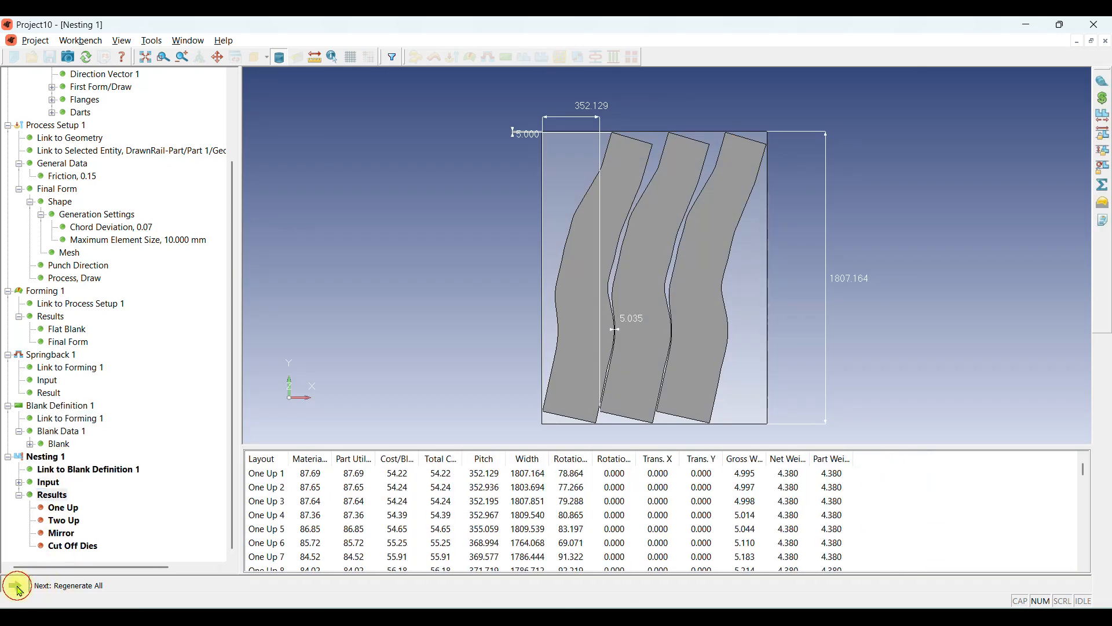
pyautogui.click(53, 509)
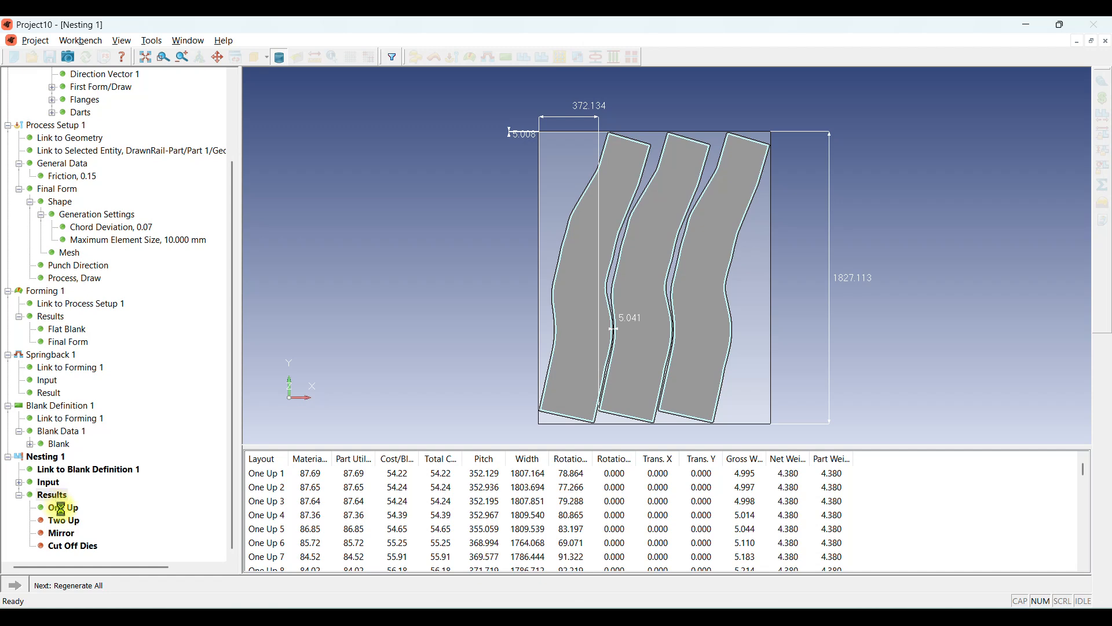
pyautogui.click(63, 520)
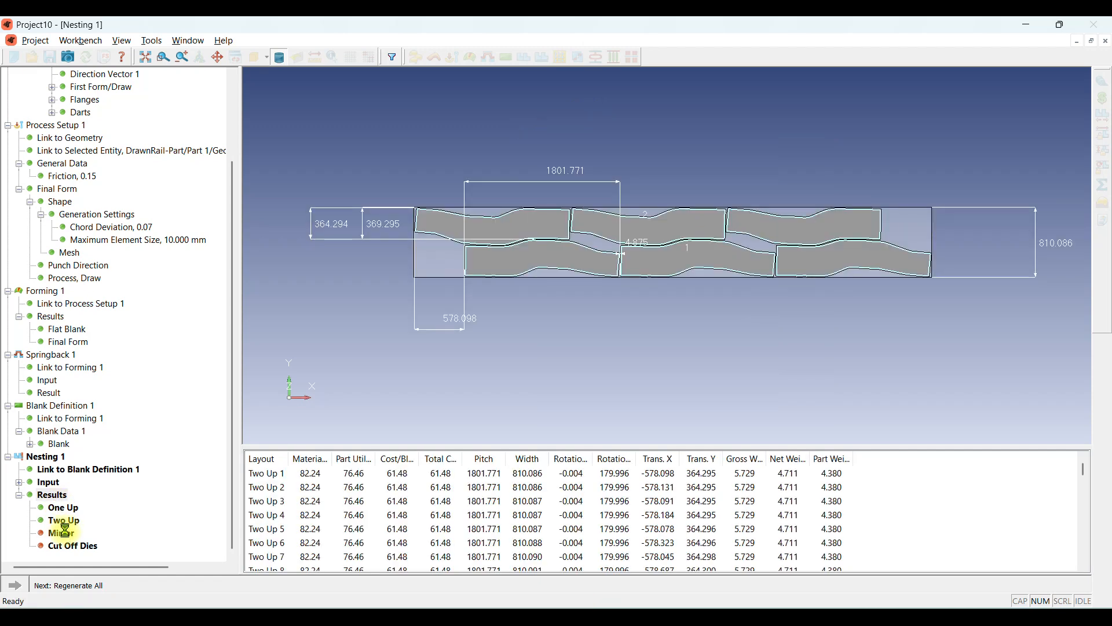
pyautogui.click(69, 532)
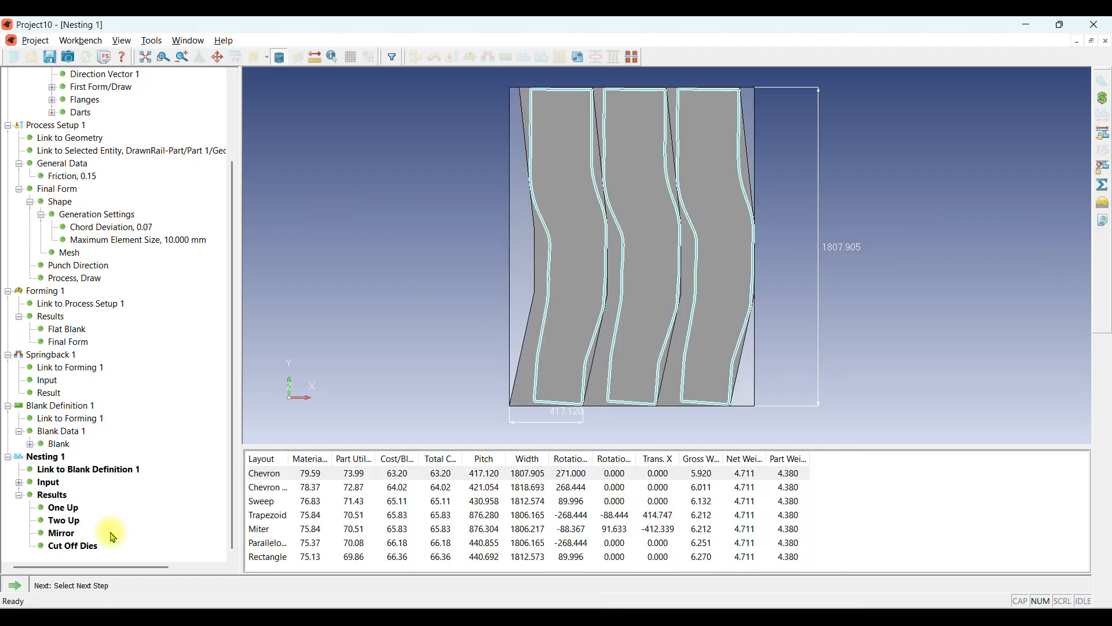
# Display the One Up results and examine the addendum around the corners of the nested blanks.
pyautogui.click(76, 512)
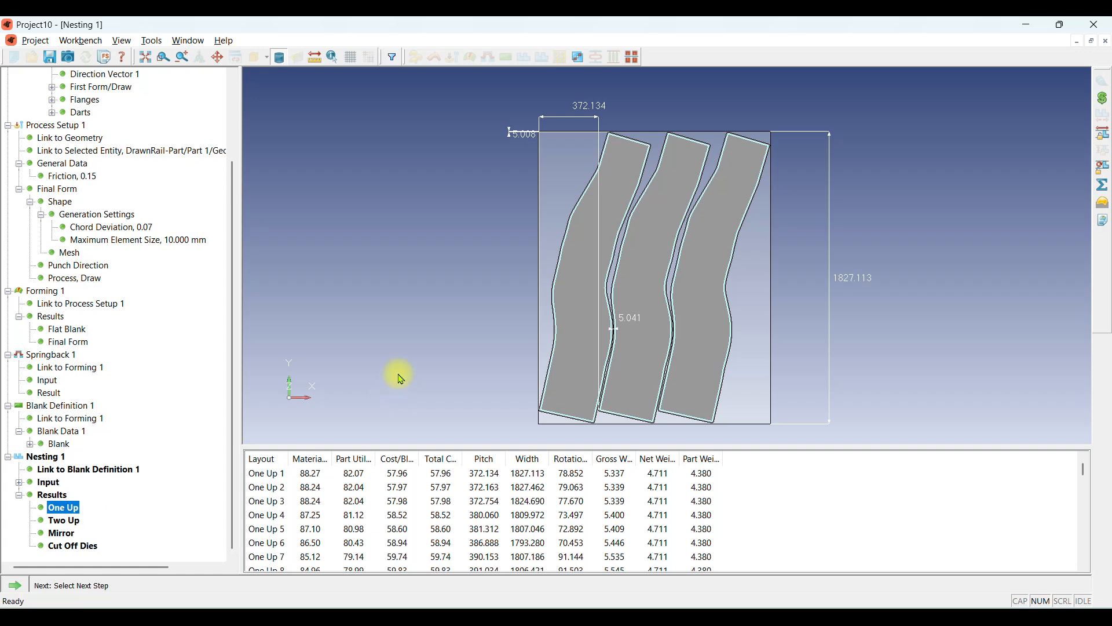
pyautogui.scroll(5, 622, 96)
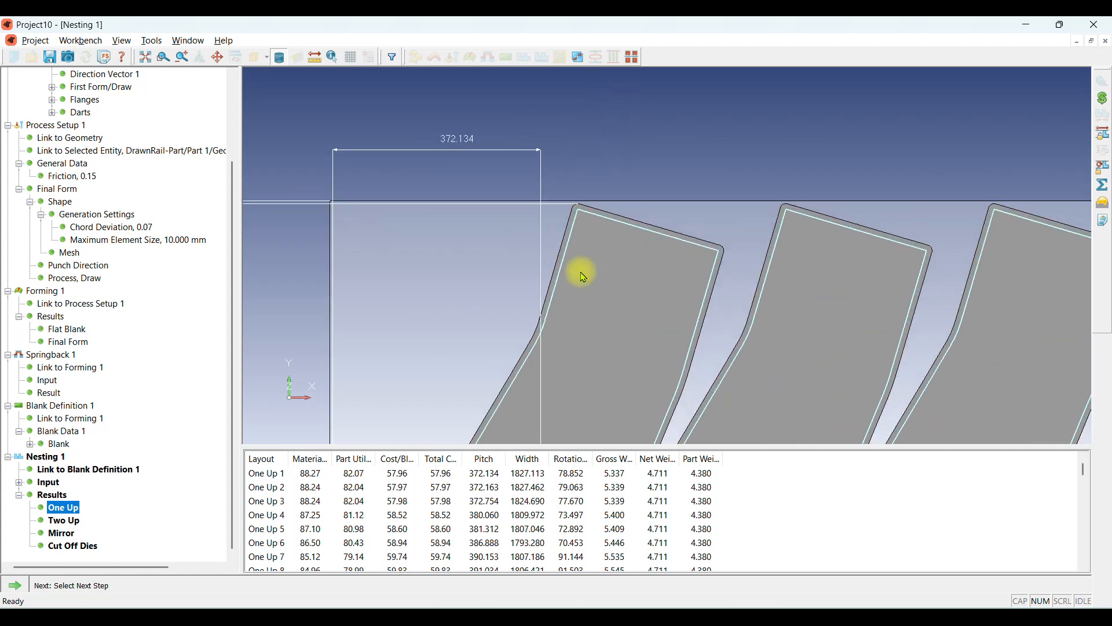
pyautogui.scroll(3, 583, 181)
pyautogui.scroll(-1, 577, 186)
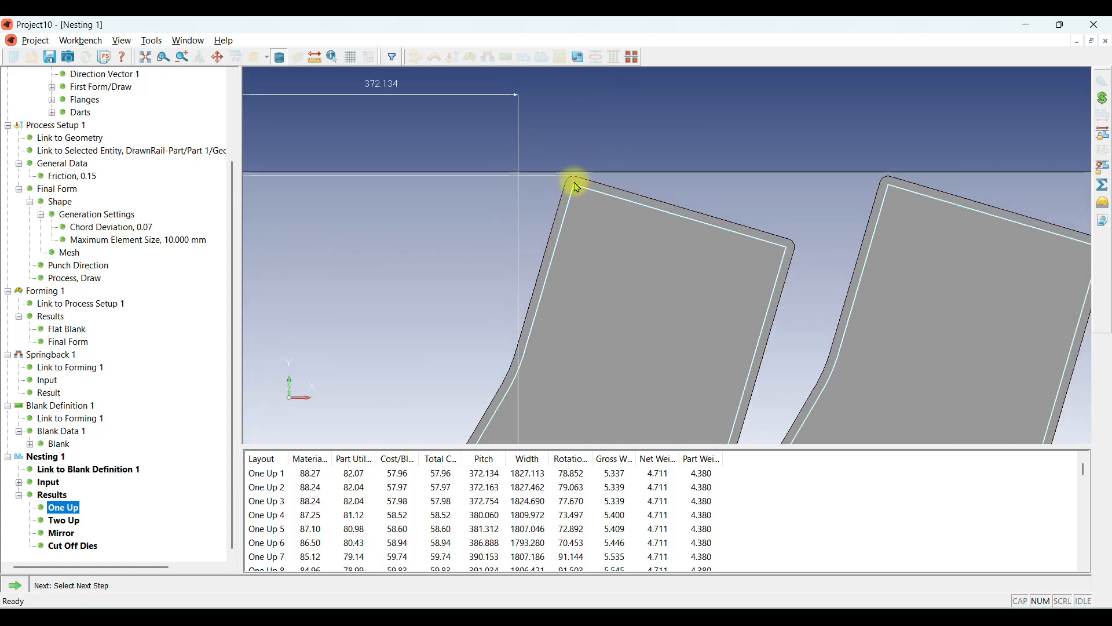
pyautogui.scroll(-6, 578, 184)
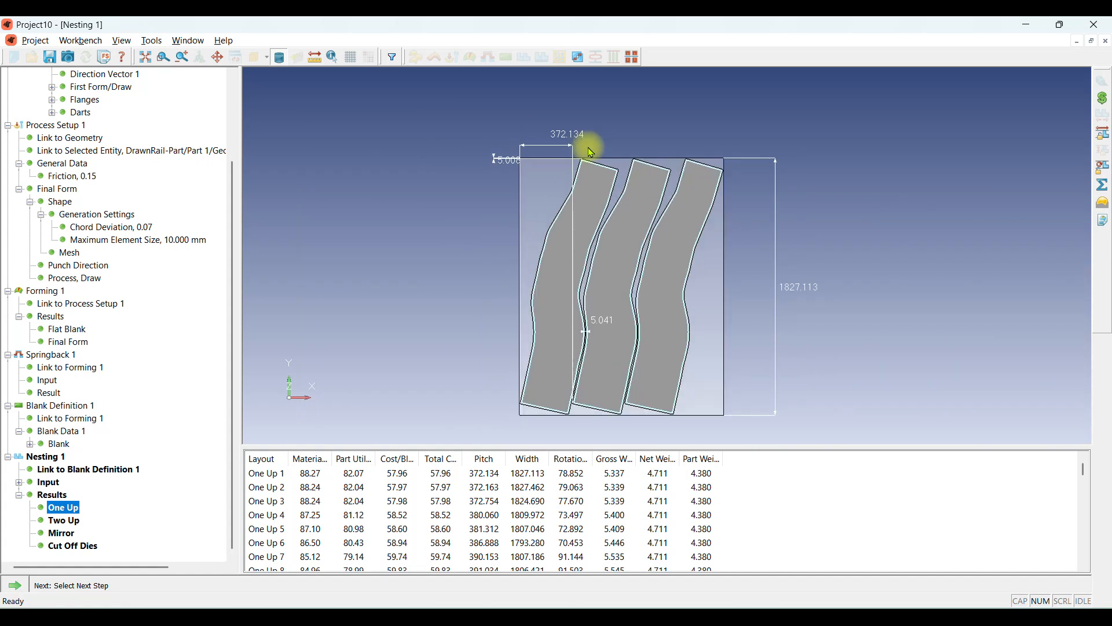
# Widen the Material Utilization column and compare layouts One Up 1 through One Up 4, ending on One Up 1.
pyautogui.moveTo(289, 458); pyautogui.dragTo(455, 460)
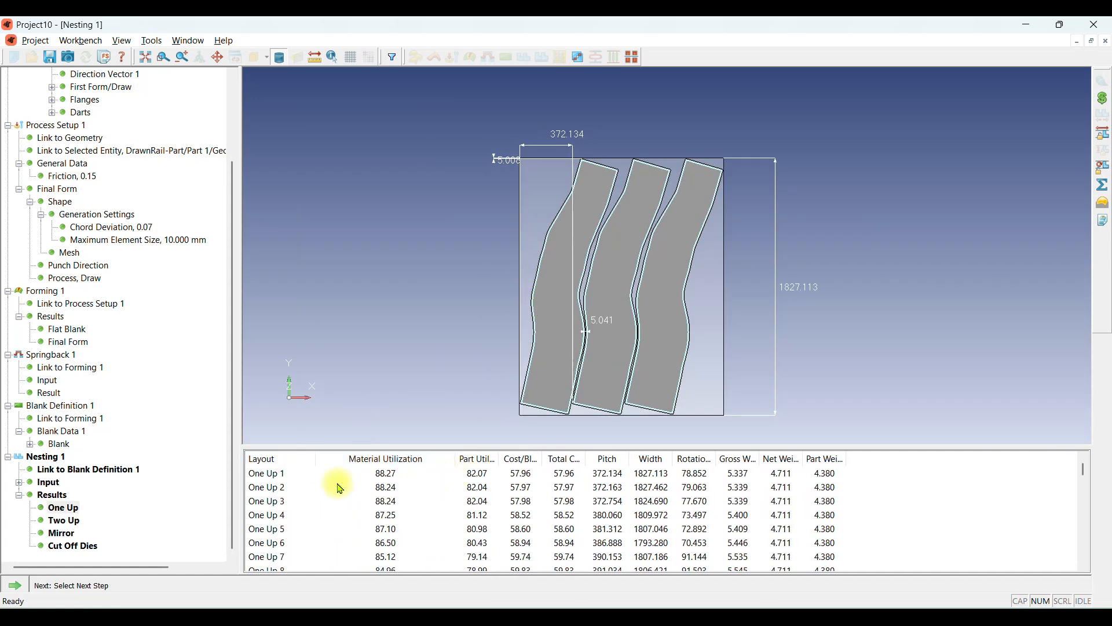
pyautogui.click(272, 475)
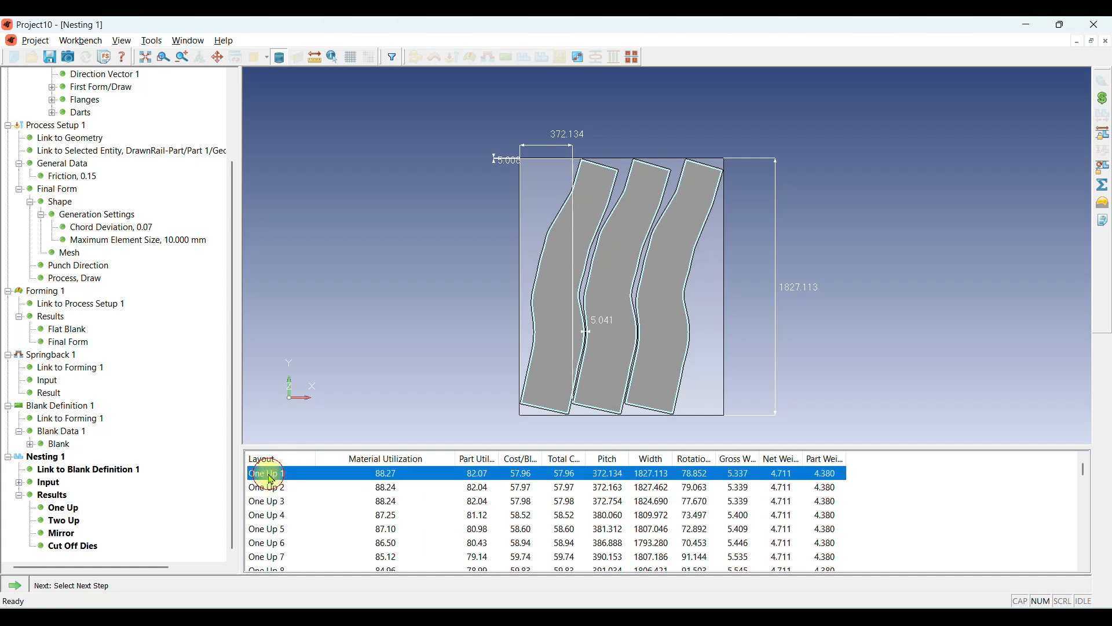
pyautogui.click(275, 488)
pyautogui.click(284, 507)
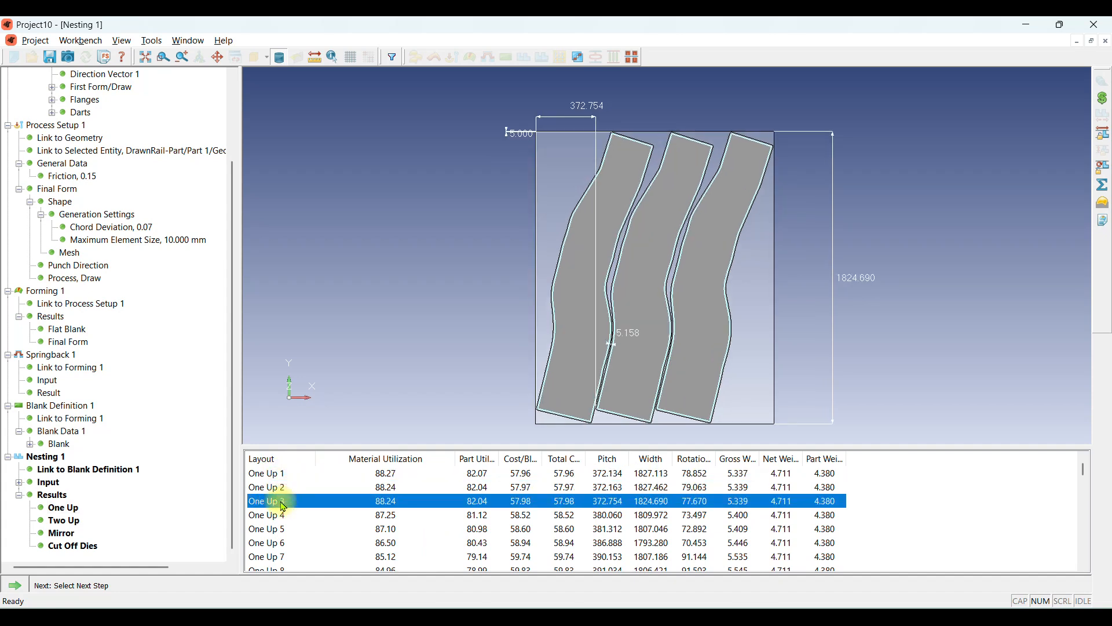
pyautogui.click(281, 515)
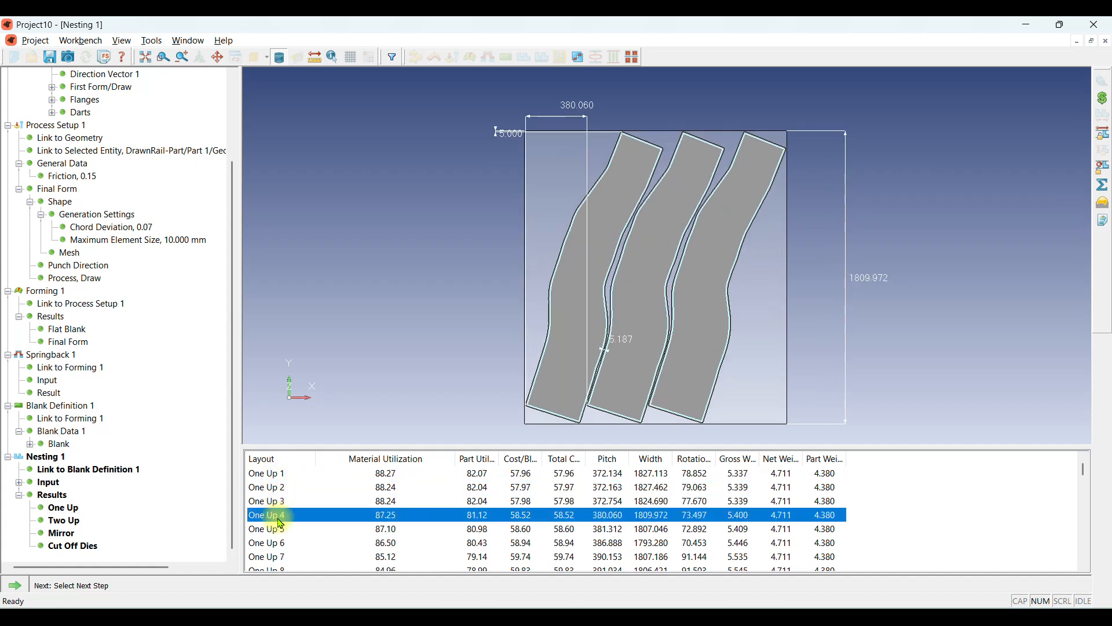
pyautogui.click(281, 478)
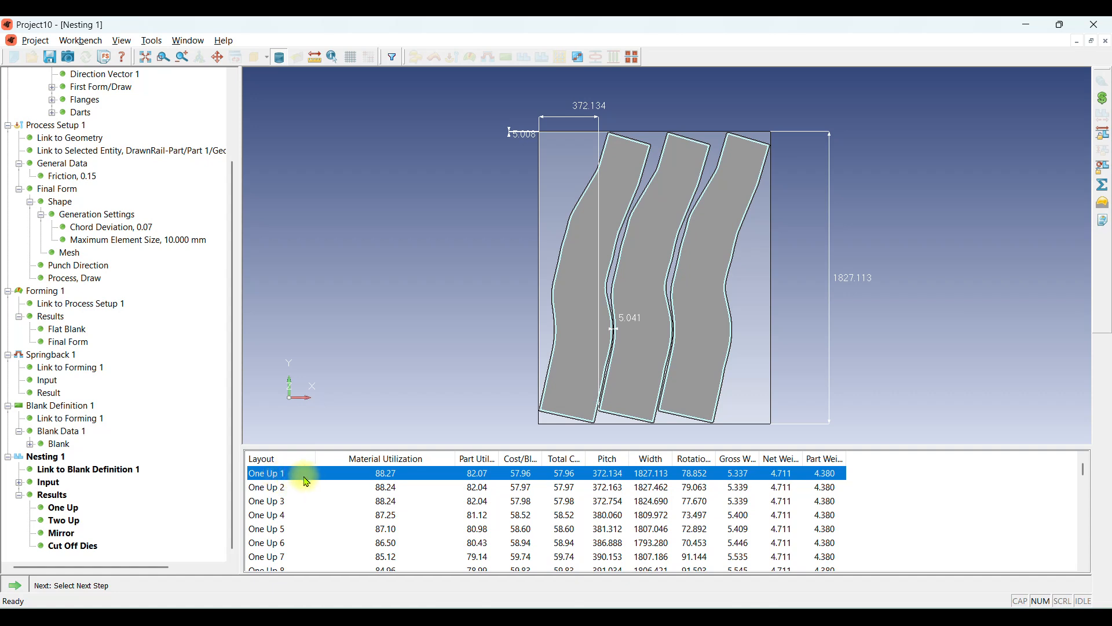
# Go through layouts One Up 2 to One Up 6 to compare their material utilization and blank arrangement.
pyautogui.click(395, 489)
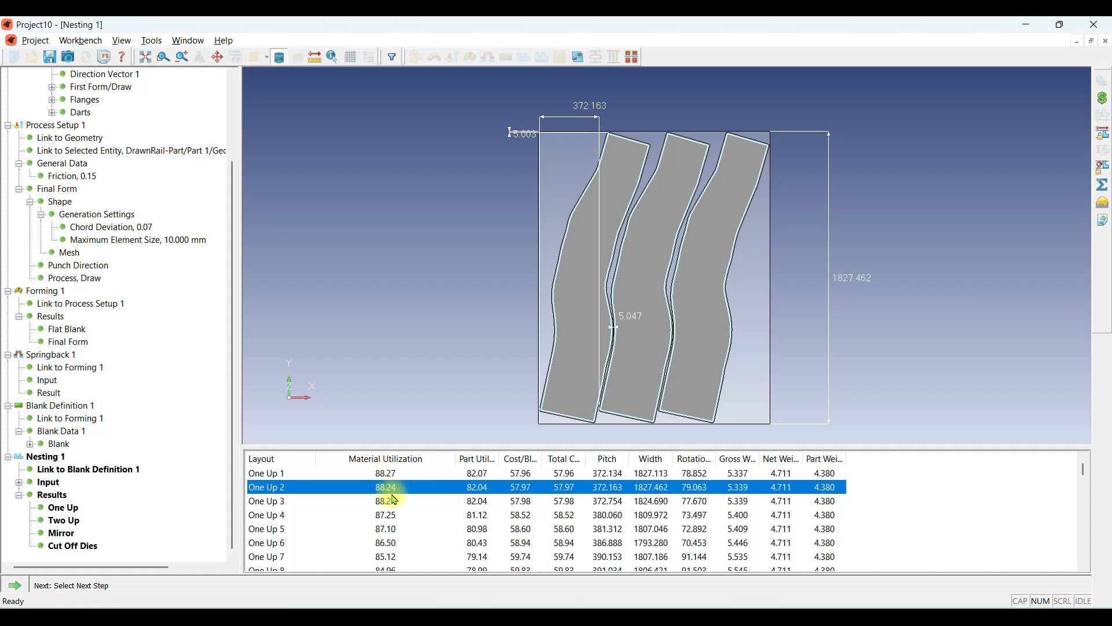
pyautogui.click(395, 500)
pyautogui.click(394, 515)
pyautogui.click(392, 529)
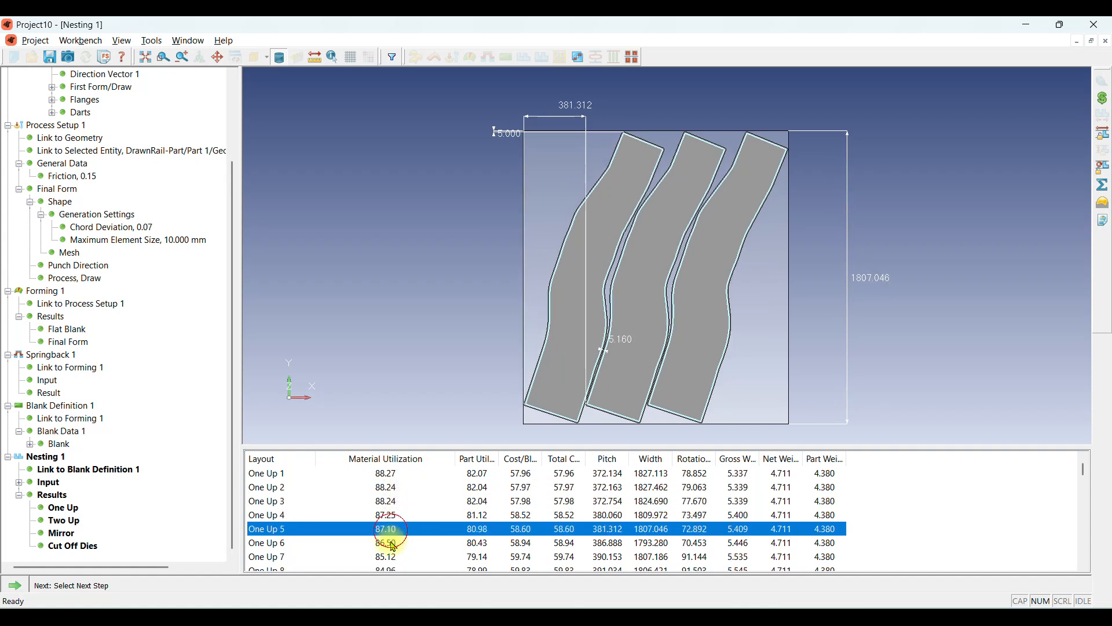
pyautogui.click(393, 546)
# Widen the Part Utilization column and inspect the addendum margin around the blanks in layout One Up 1.
pyautogui.moveTo(500, 459); pyautogui.dragTo(562, 455)
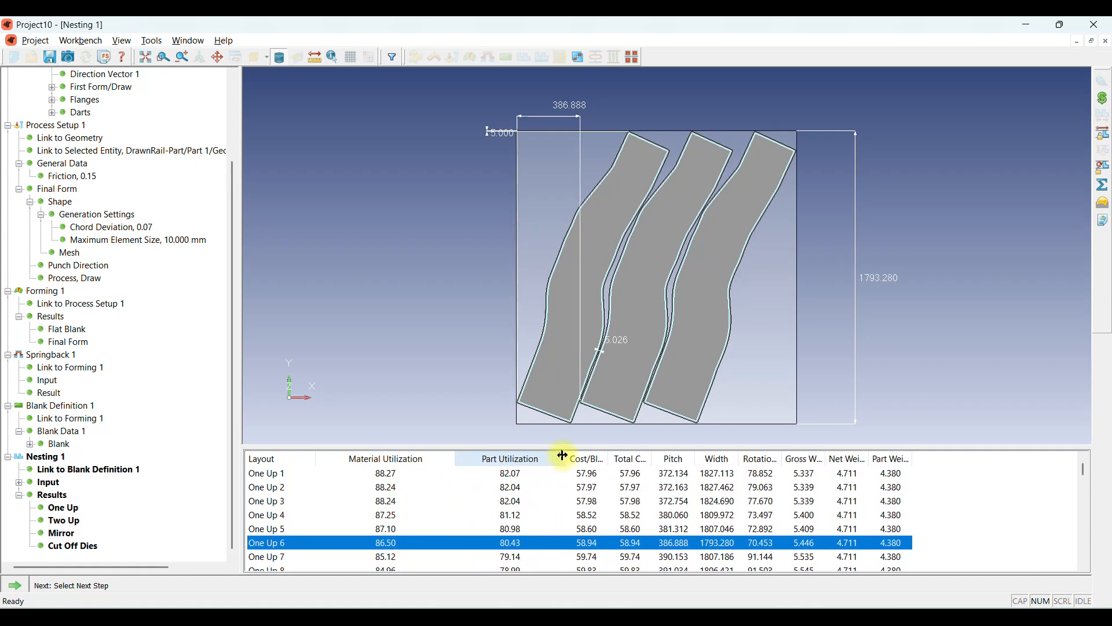
pyautogui.click(538, 476)
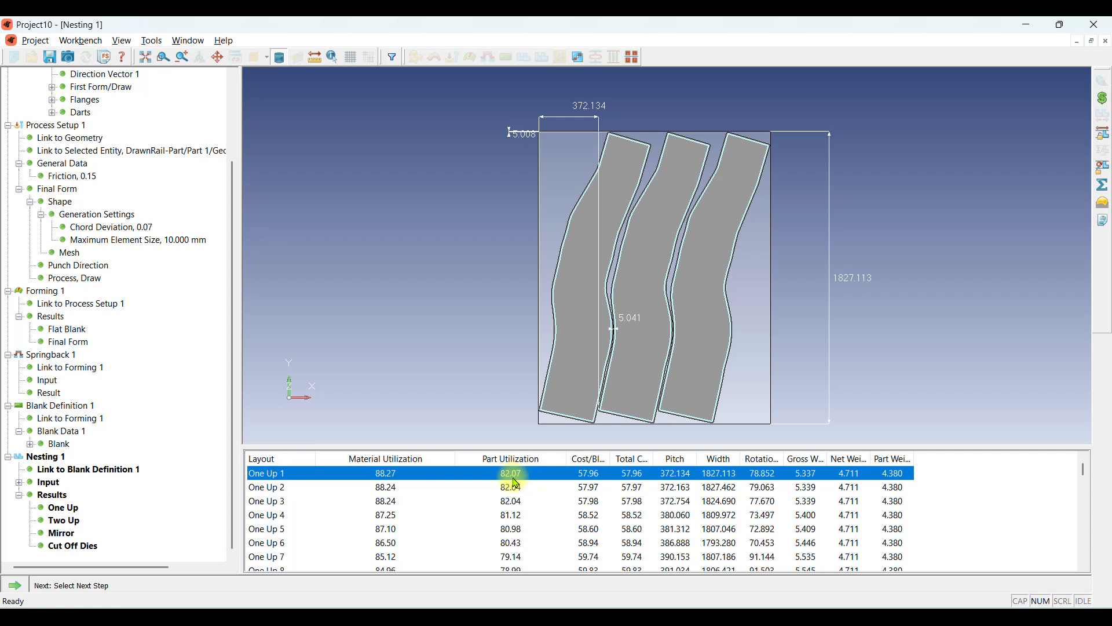
pyautogui.scroll(5, 560, 407)
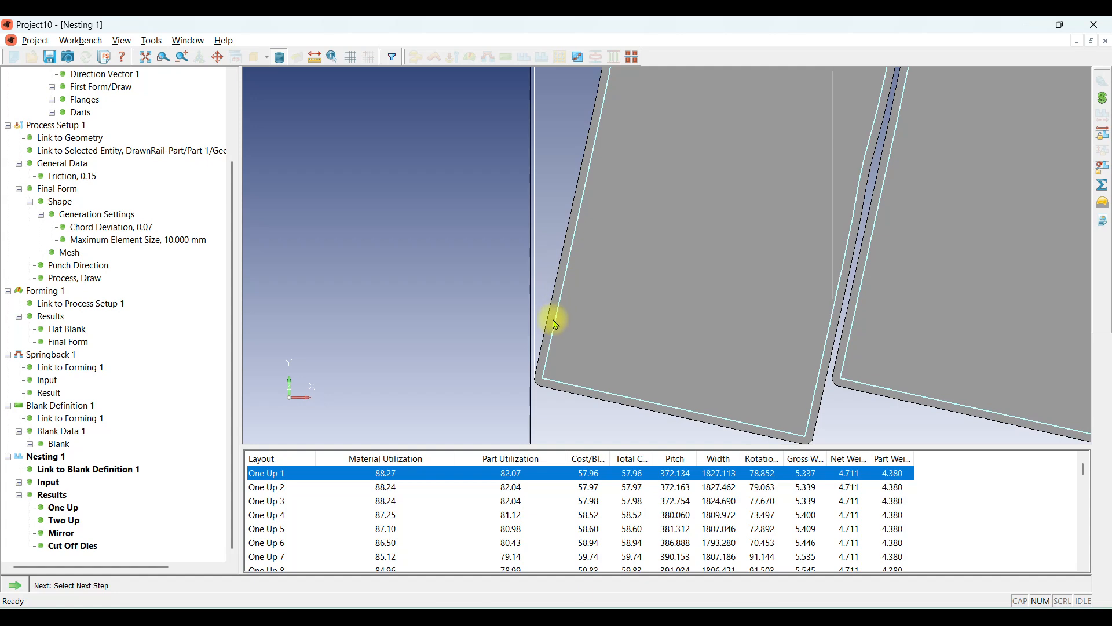
pyautogui.scroll(-3, 489, 384)
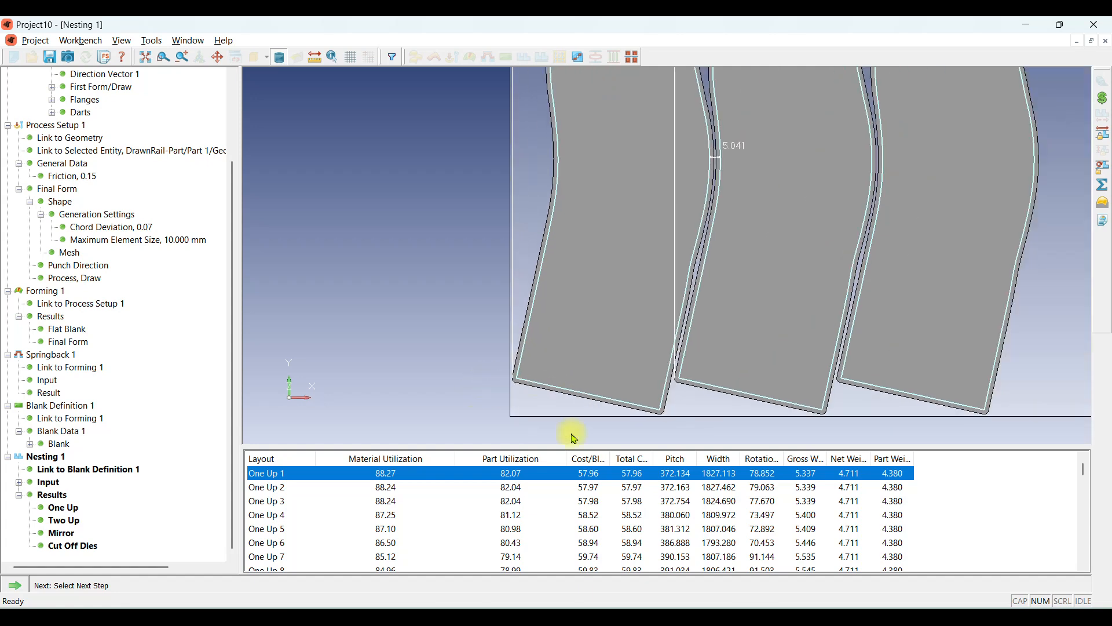
# Widen the Cost/Blank, Total Cost/Blank and Gross Weight columns and review the costs and weights of the One Up layouts.
pyautogui.moveTo(610, 457); pyautogui.dragTo(658, 458)
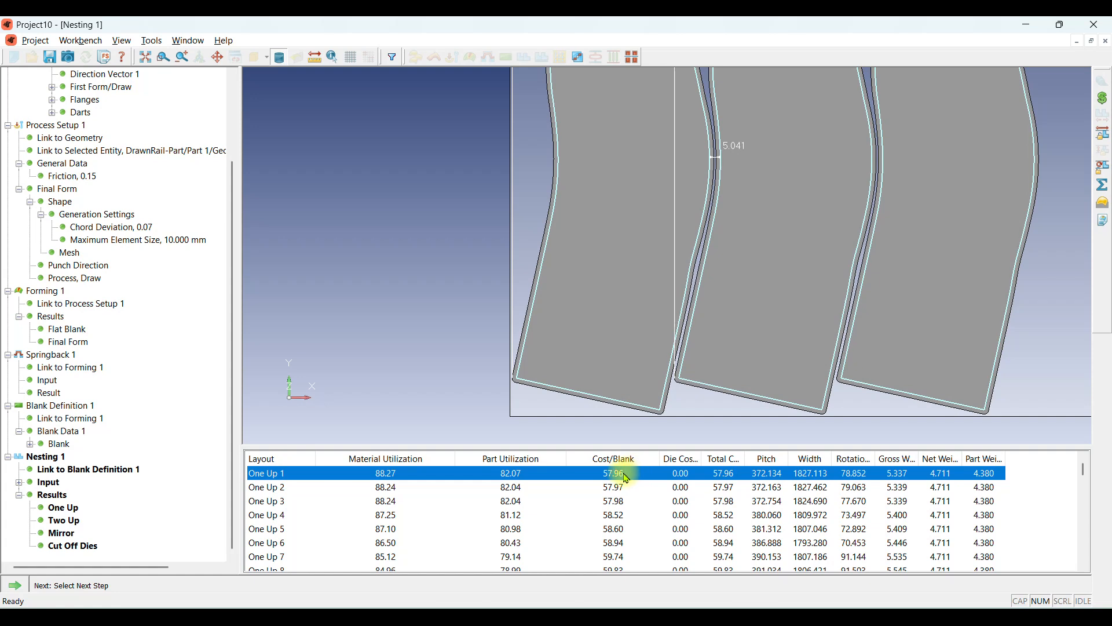
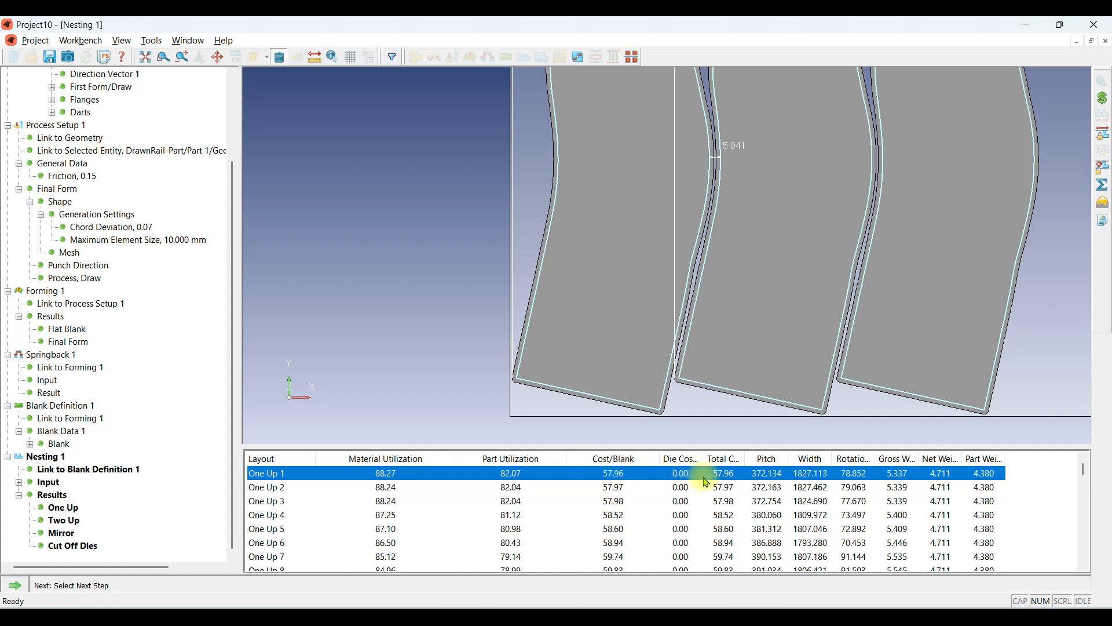
pyautogui.moveTo(742, 458); pyautogui.dragTo(779, 458)
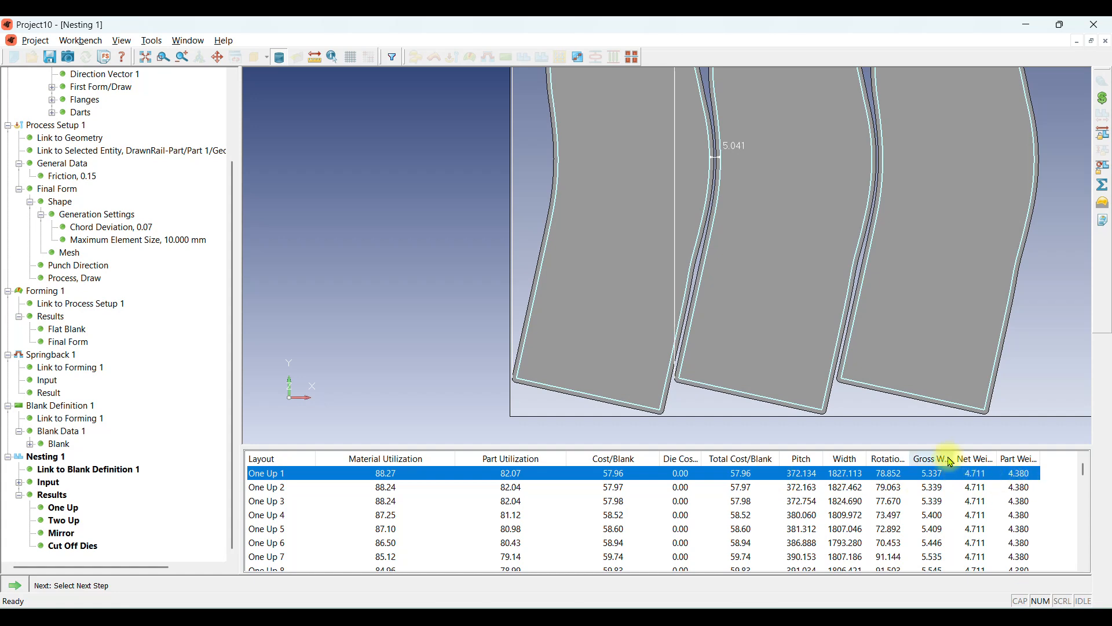
pyautogui.moveTo(954, 458); pyautogui.dragTo(1038, 459)
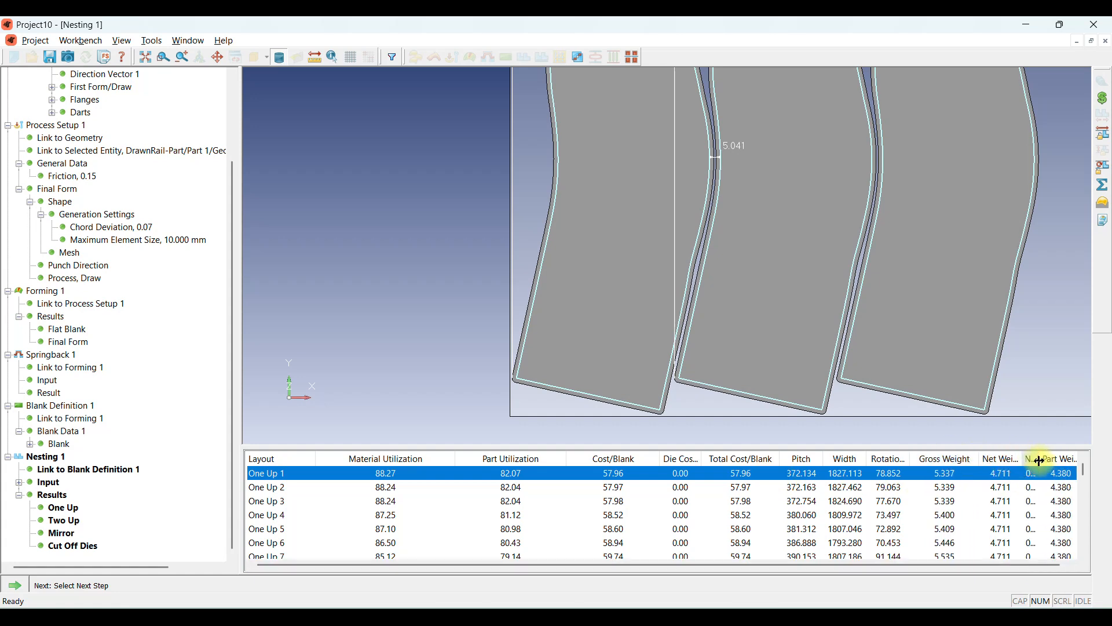
pyautogui.moveTo(975, 566); pyautogui.dragTo(1036, 569)
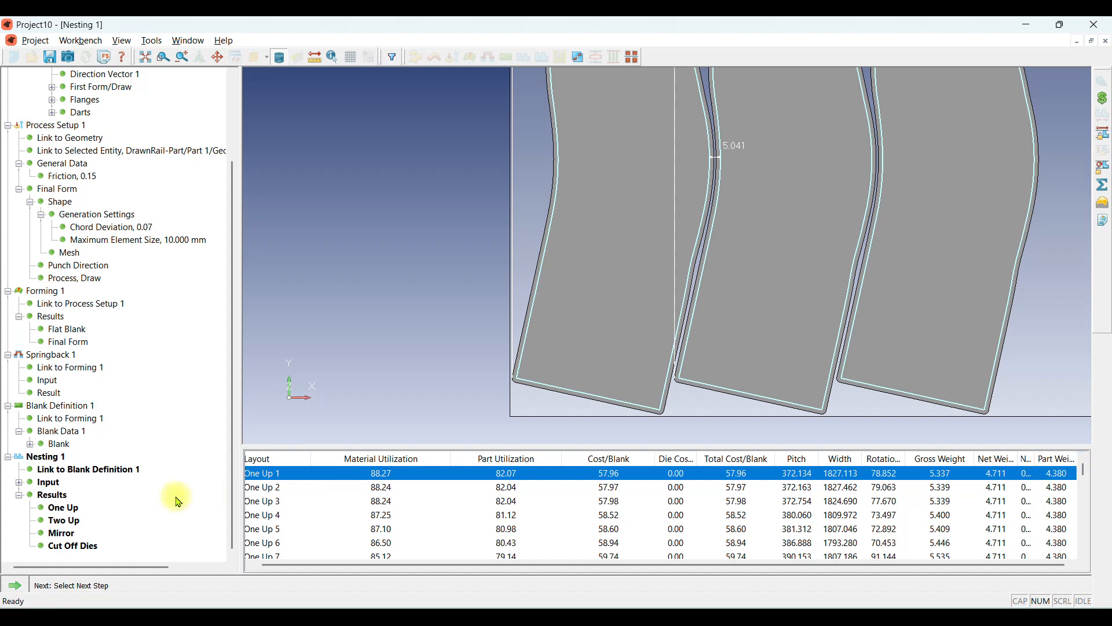
pyautogui.moveTo(507, 563); pyautogui.dragTo(450, 566)
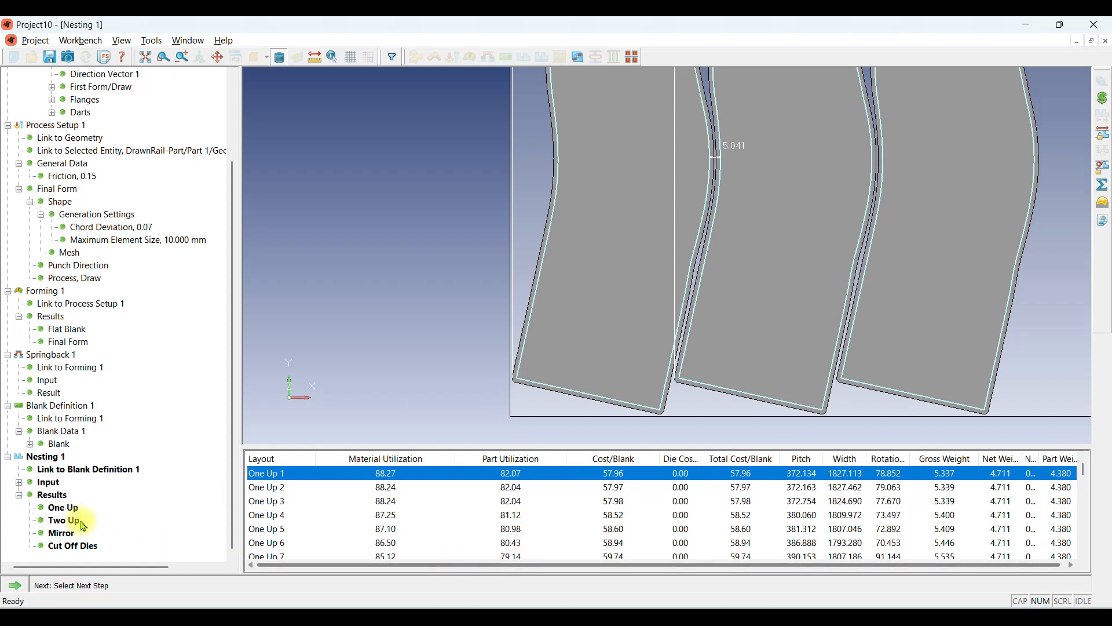
# Compare the Two Up, Mirror and Cut Off Dies results of Nesting 1 with the One Up results, ending on One Up.
pyautogui.click(65, 522)
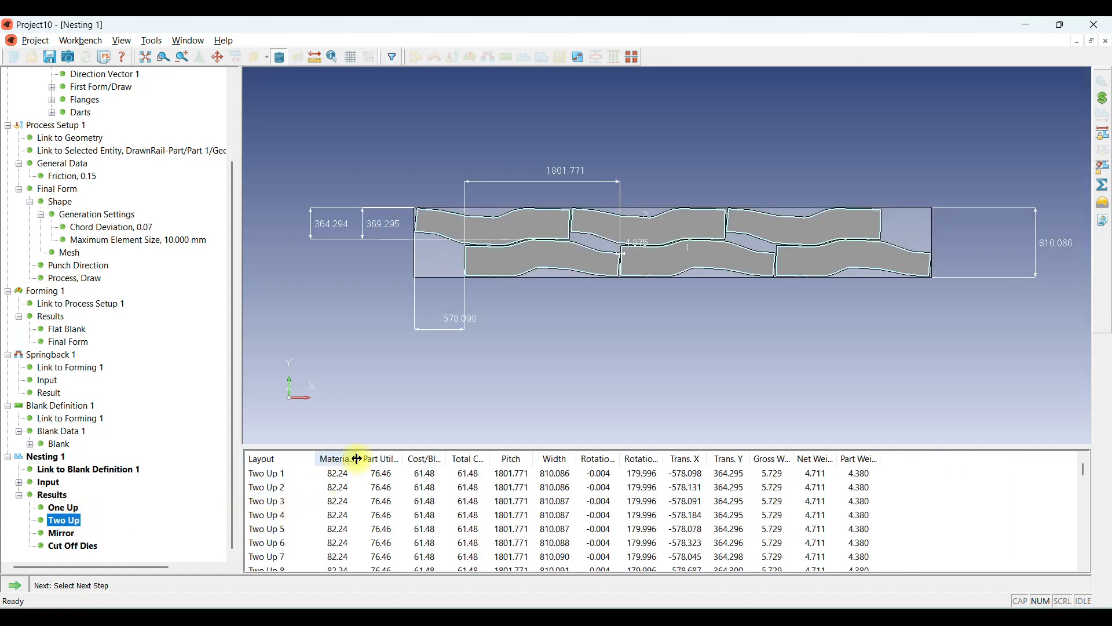
pyautogui.moveTo(359, 458); pyautogui.dragTo(396, 457)
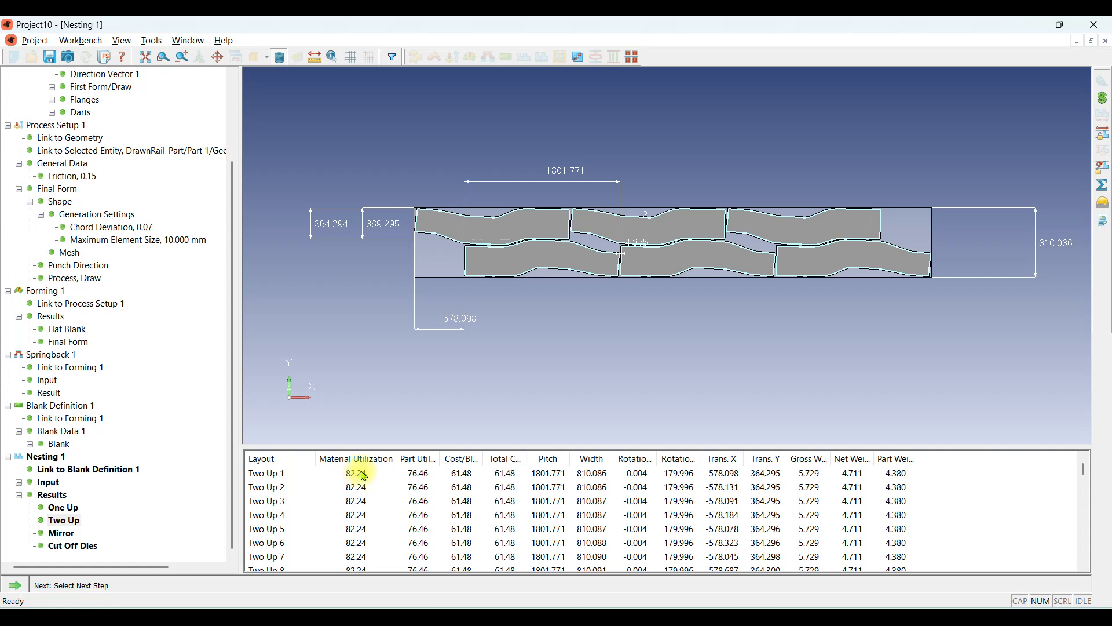
pyautogui.click(68, 508)
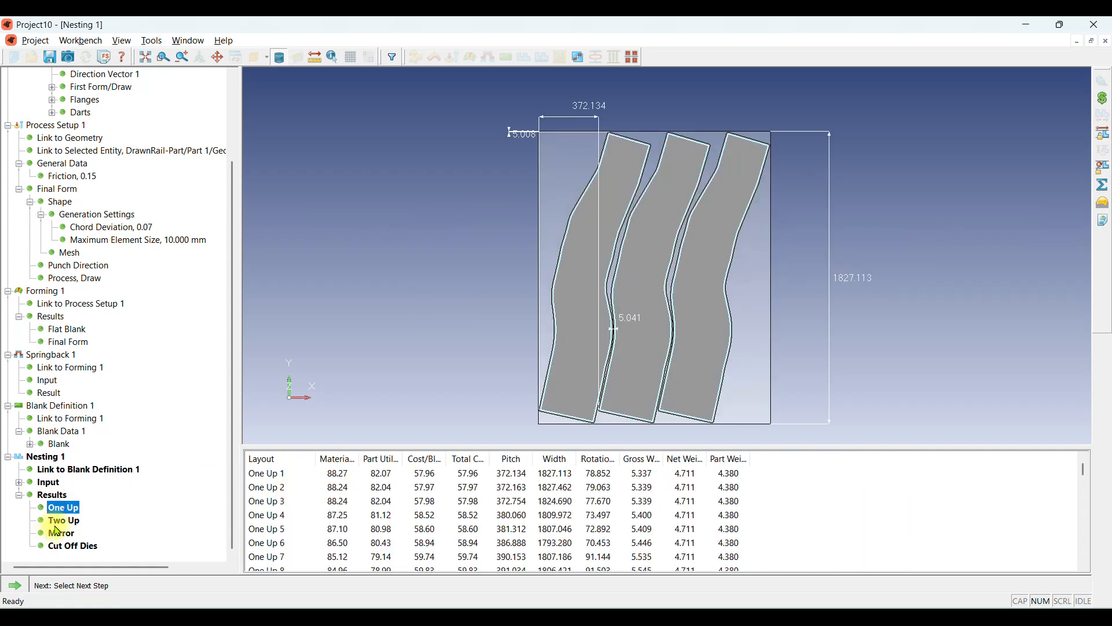
pyautogui.click(63, 523)
pyautogui.click(69, 534)
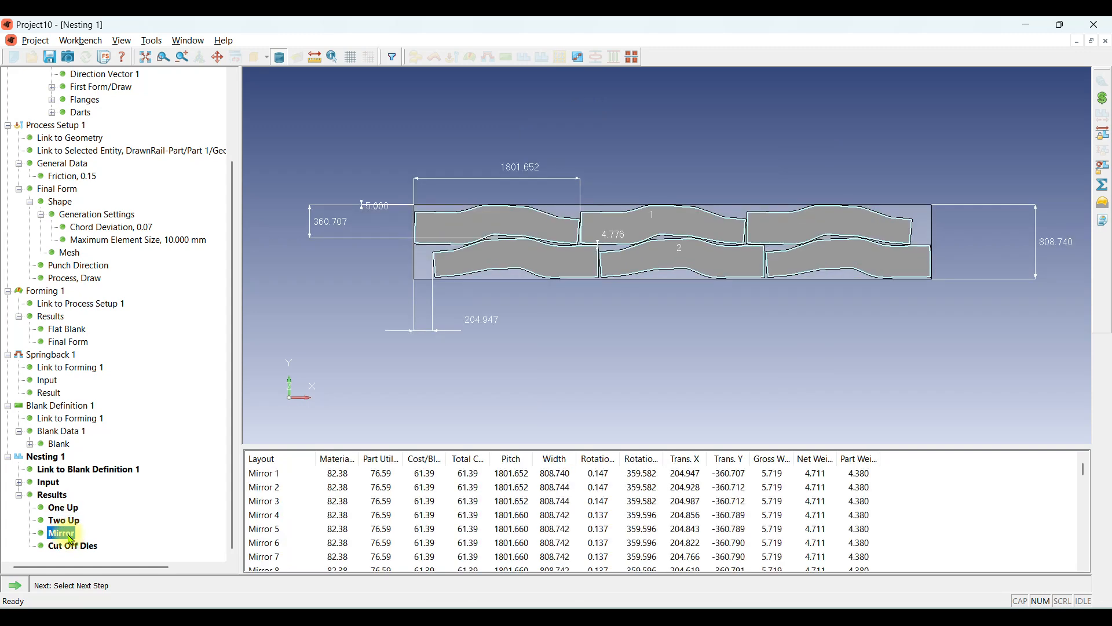
pyautogui.click(74, 548)
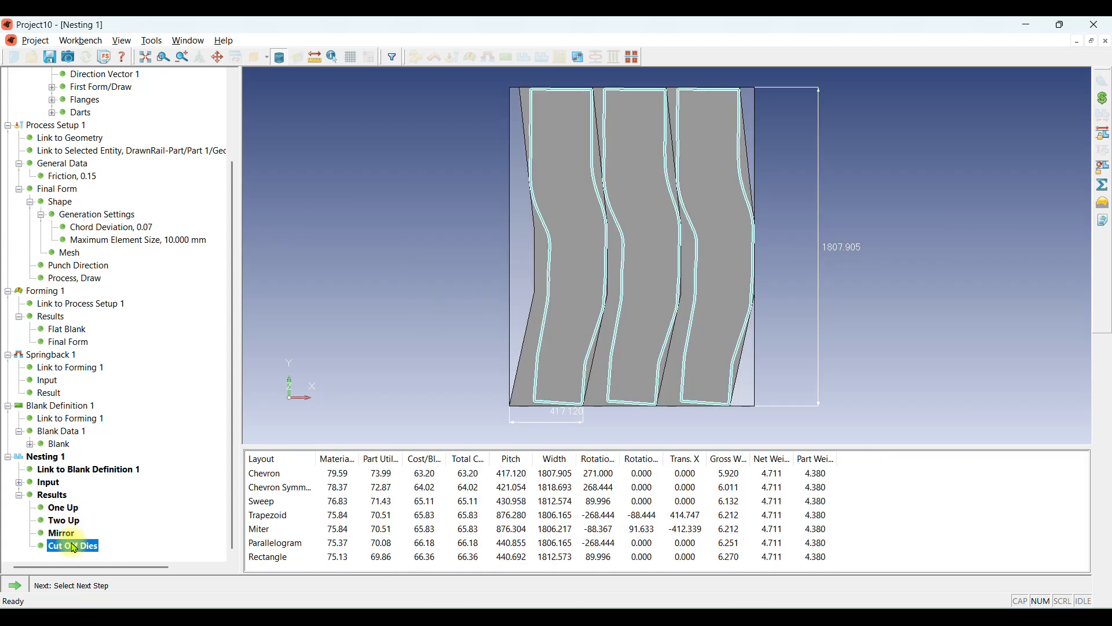
pyautogui.click(61, 509)
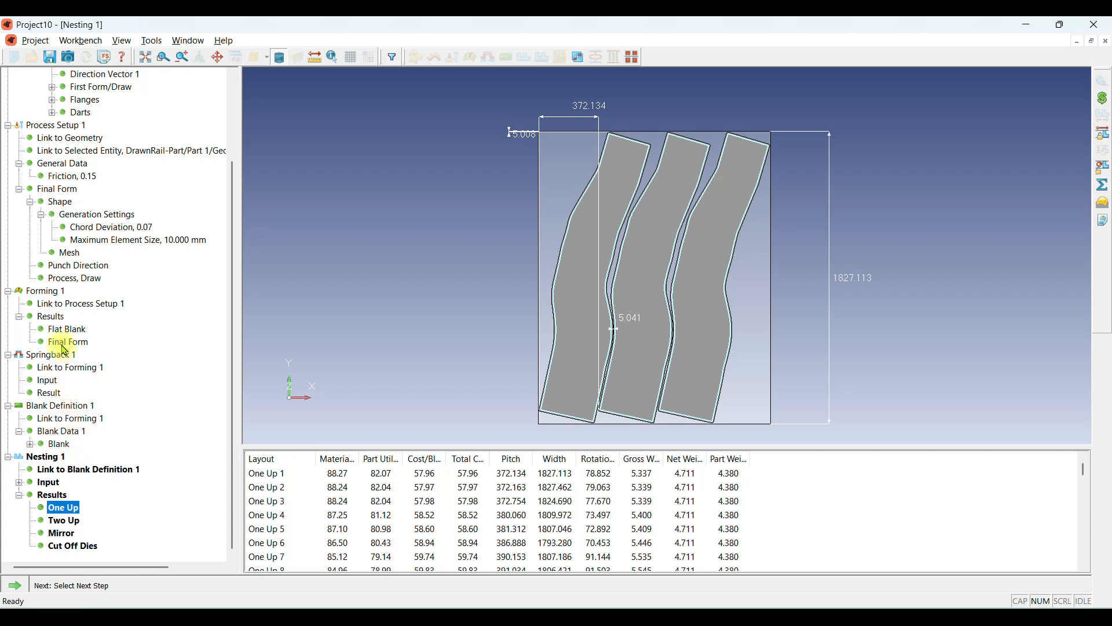
pyautogui.click(62, 439)
pyautogui.click(14, 586)
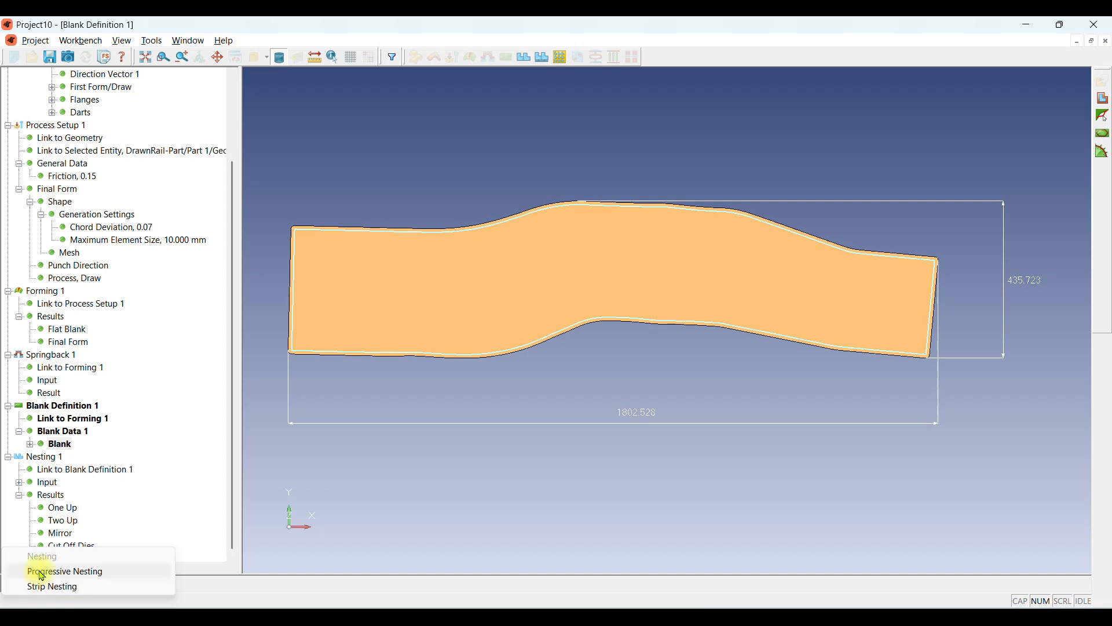
pyautogui.click(183, 499)
pyautogui.click(33, 469)
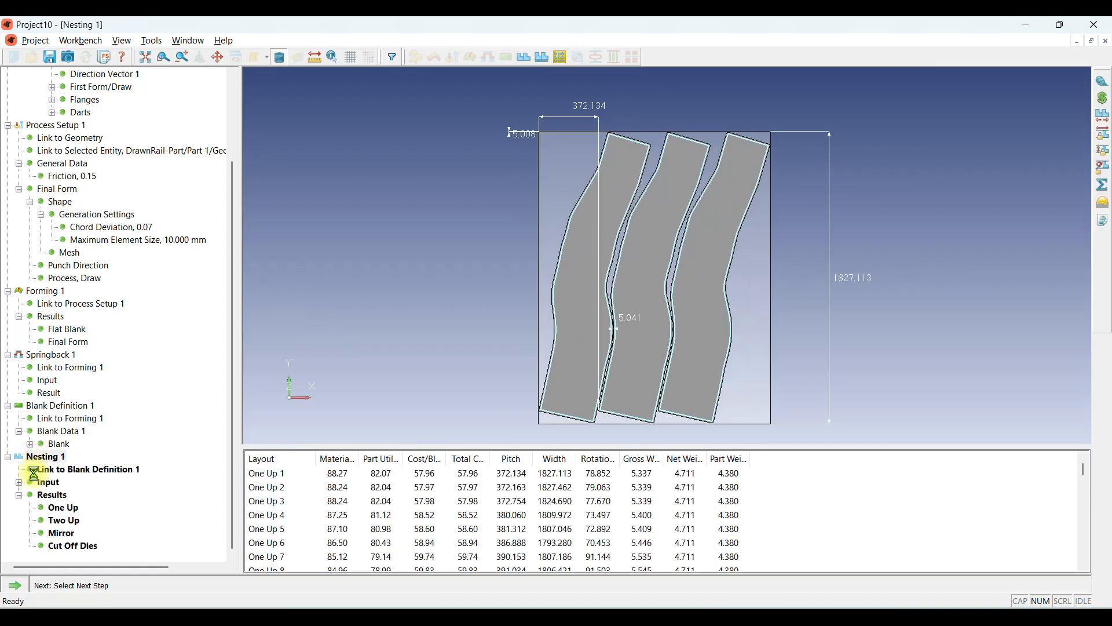
# Display the One Up results of Nesting 1 and widen the Material Utilization column to read its values.
pyautogui.click(64, 509)
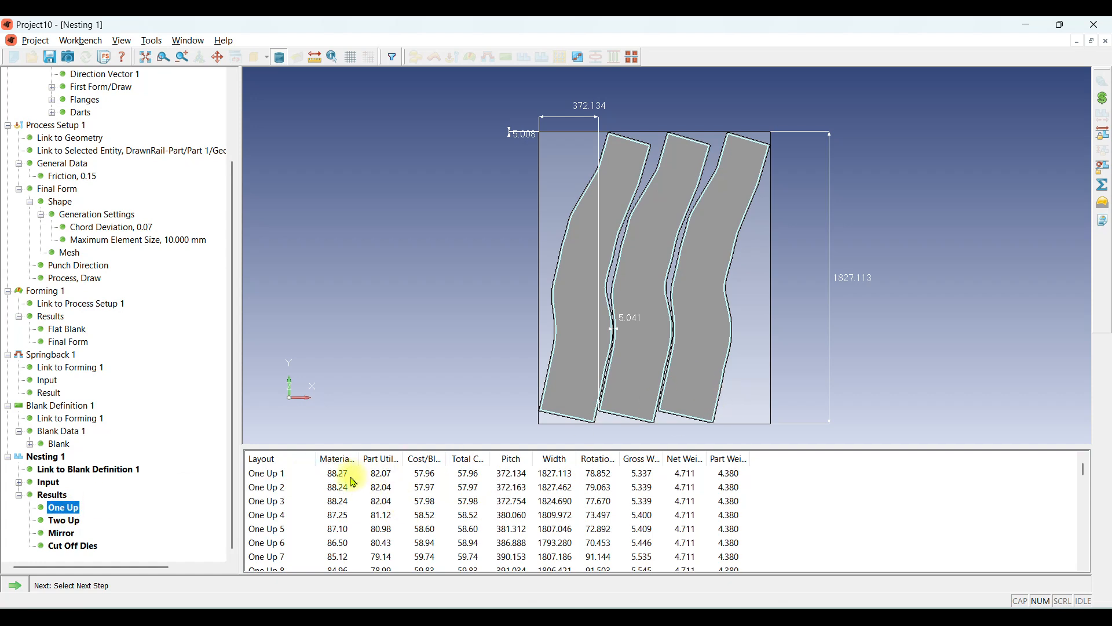
pyautogui.moveTo(360, 459); pyautogui.dragTo(403, 459)
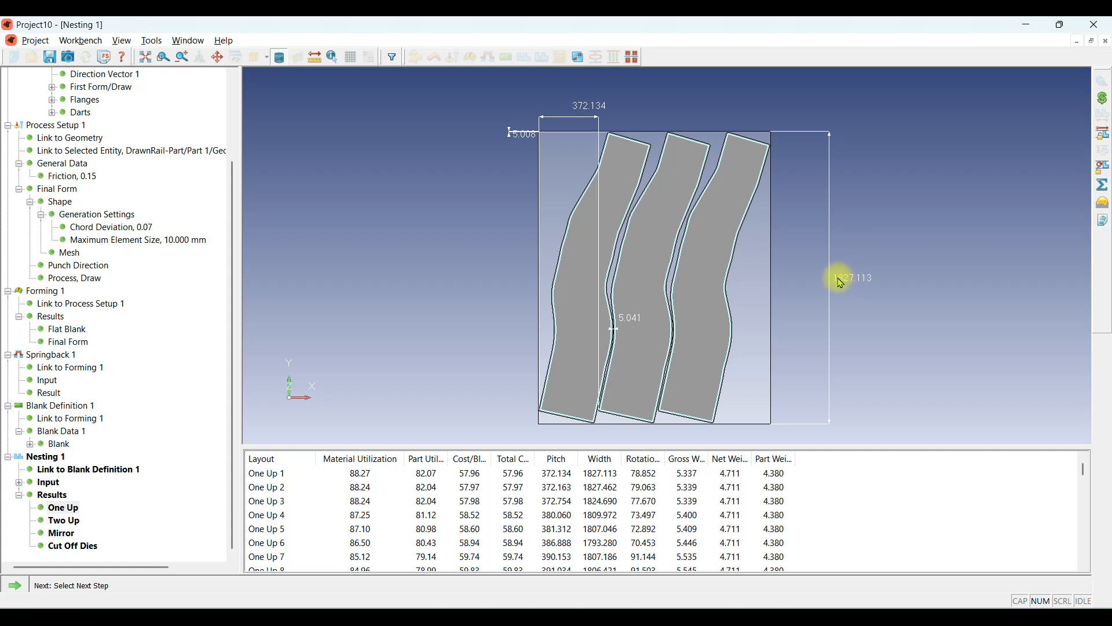
# Start a Strip Nesting from the blank of Blank Definition 1.
pyautogui.click(17, 586)
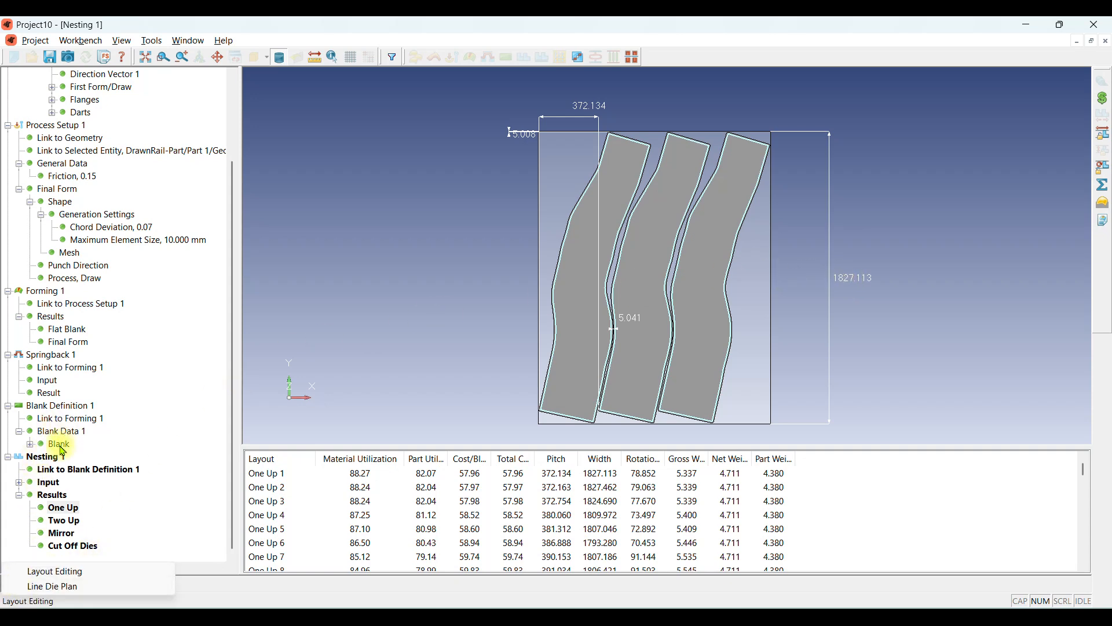
pyautogui.doubleClick(61, 443)
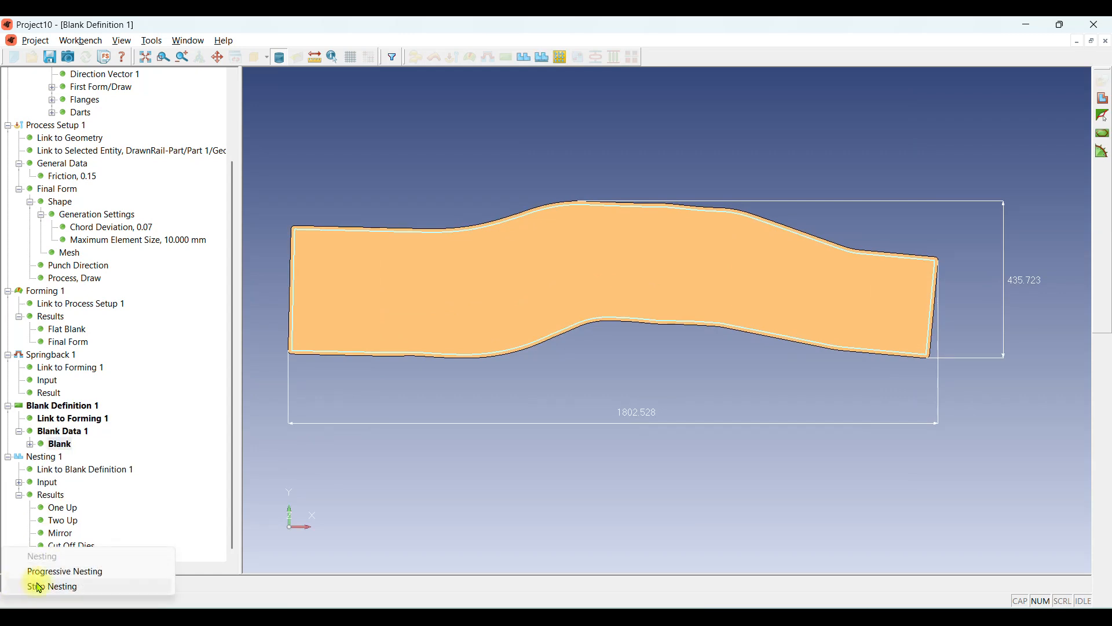
pyautogui.click(40, 586)
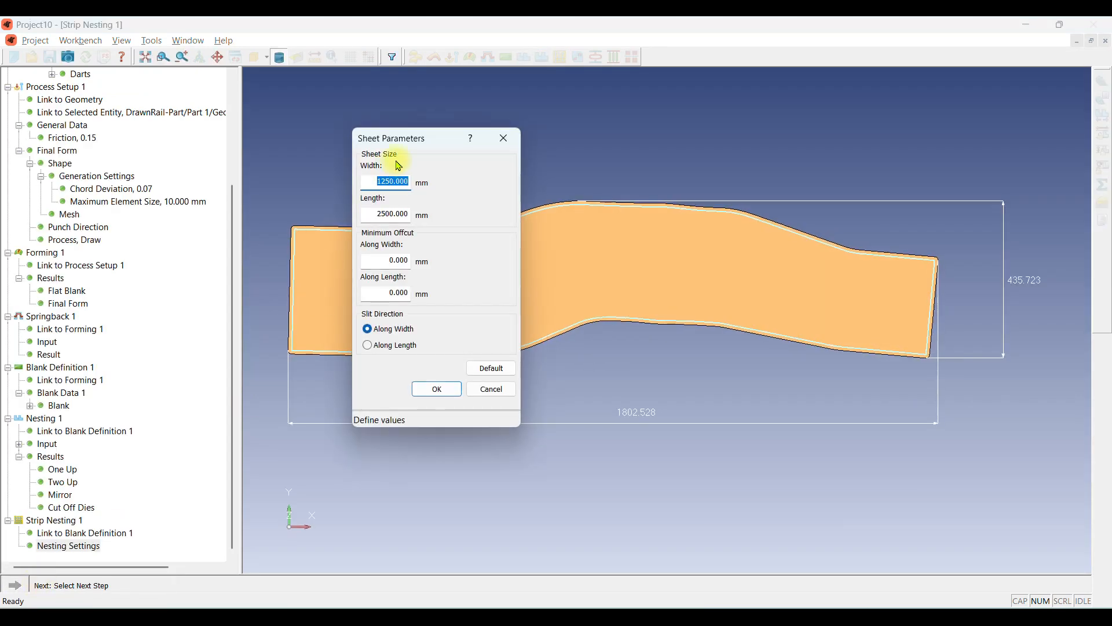
# Define the strip nesting sheet size with a width of 2000 mm and a length of 4000 mm.
pyautogui.moveTo(410, 140); pyautogui.dragTo(354, 167)
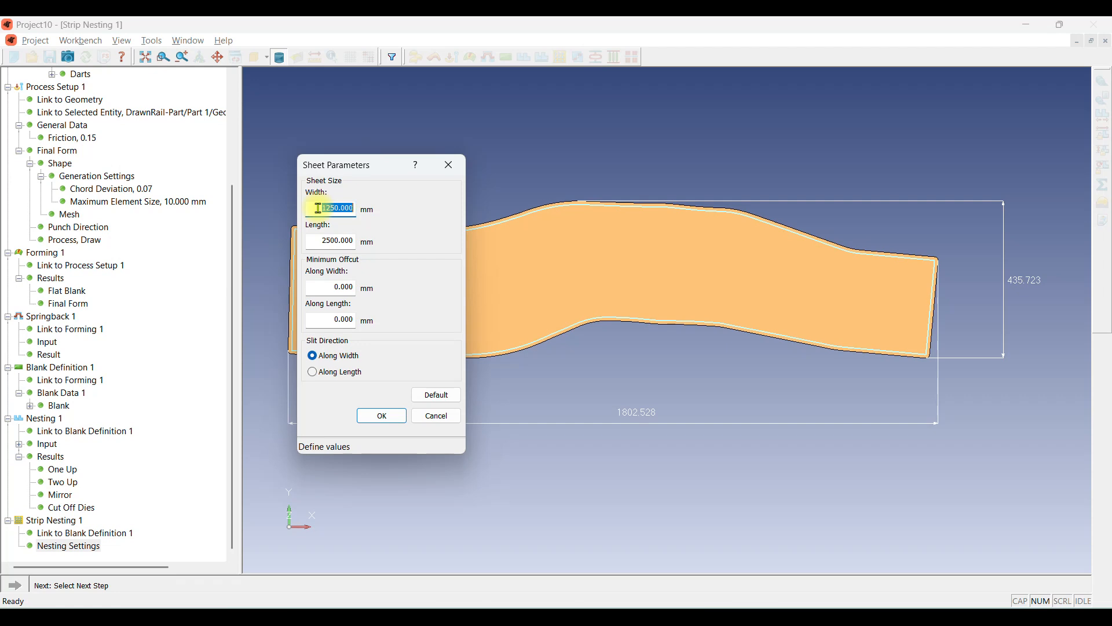
pyautogui.write('1')
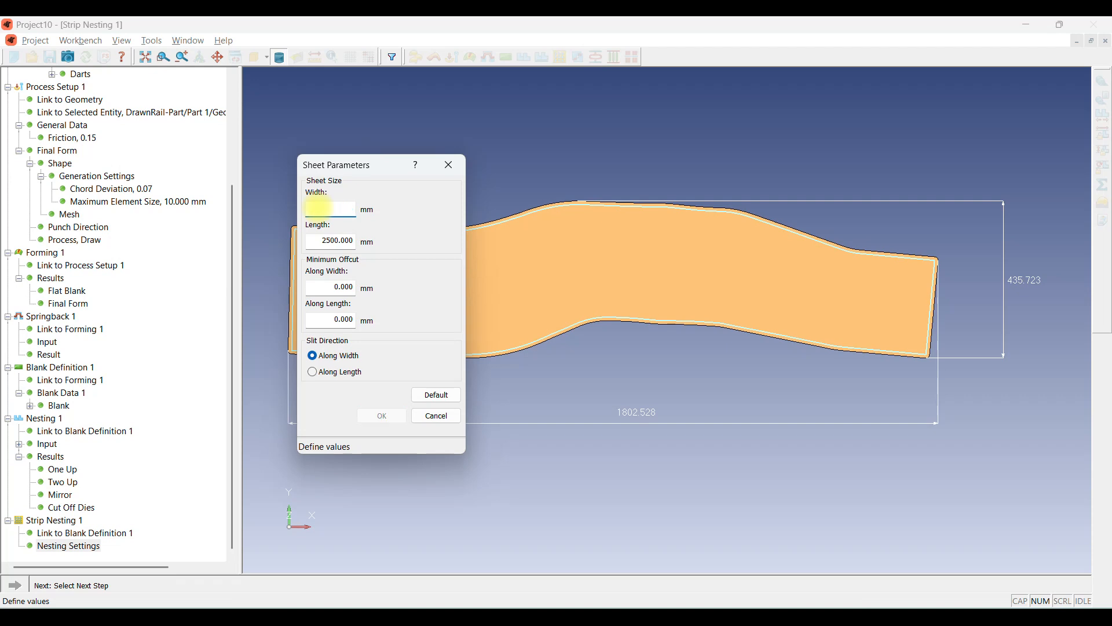
pyautogui.write('2000')
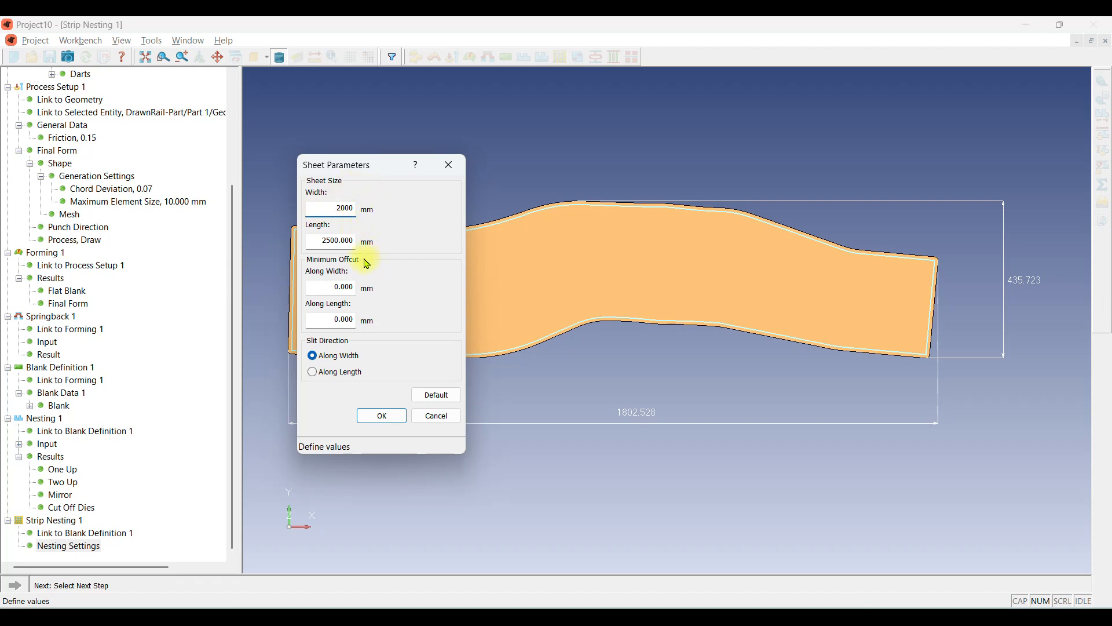
pyautogui.moveTo(310, 240); pyautogui.dragTo(358, 237)
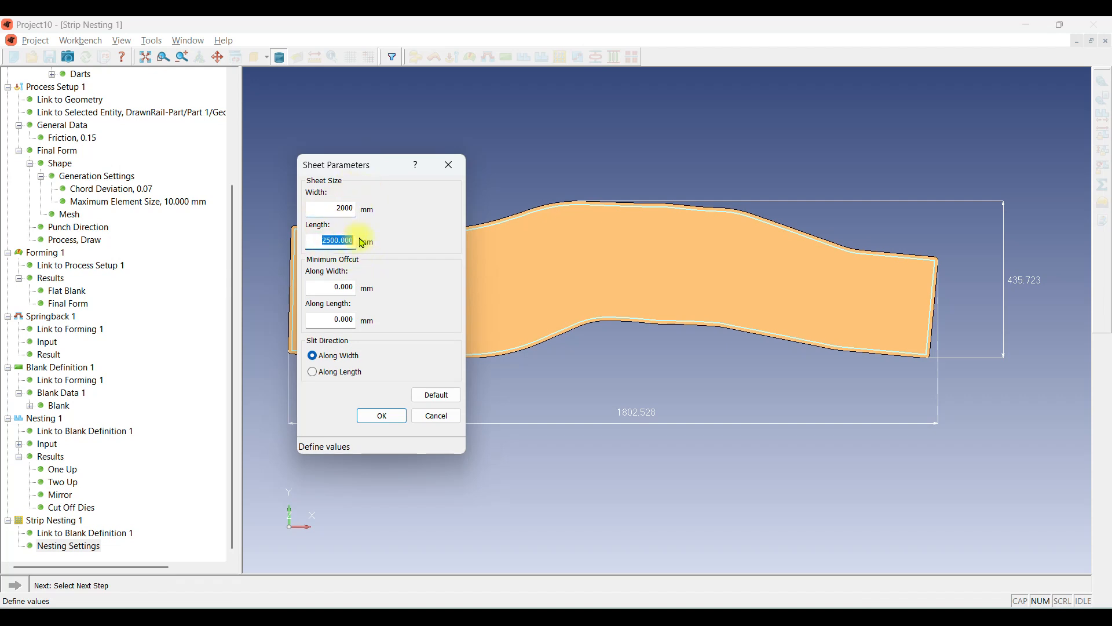
pyautogui.write('3')
pyautogui.press('BackSpace')
pyautogui.press('BackSpace')
pyautogui.press('BackSpace')
pyautogui.write('400')
pyautogui.click(390, 415)
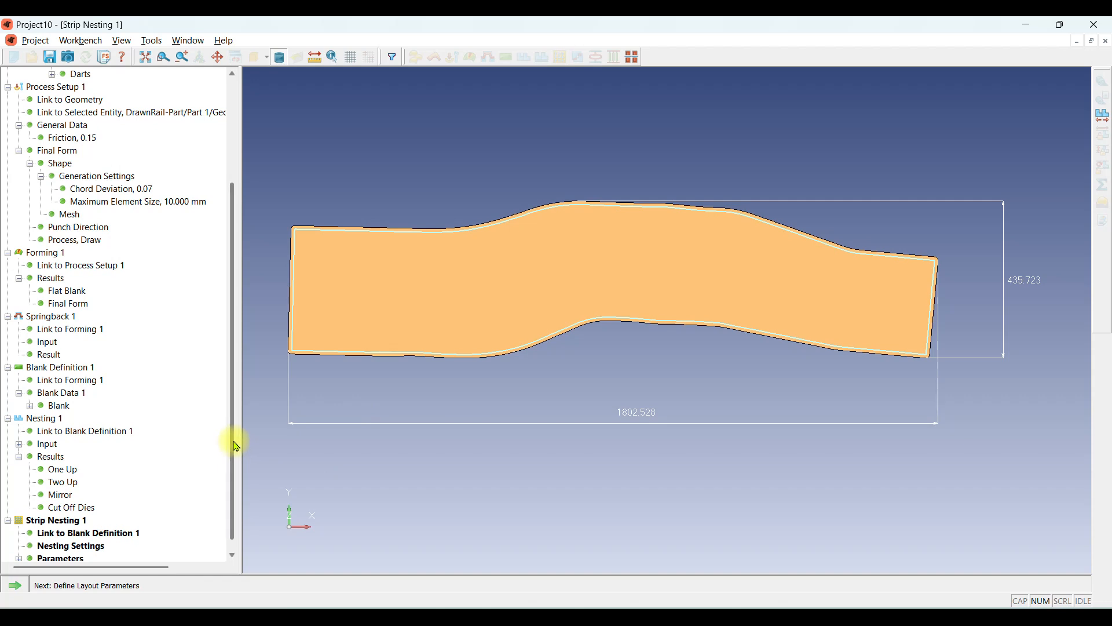
# Set the layout parameters for Strip Nesting 1 to 5 mm between blanks and 5 mm from blank to strip edge.
pyautogui.scroll(-1, 233, 449)
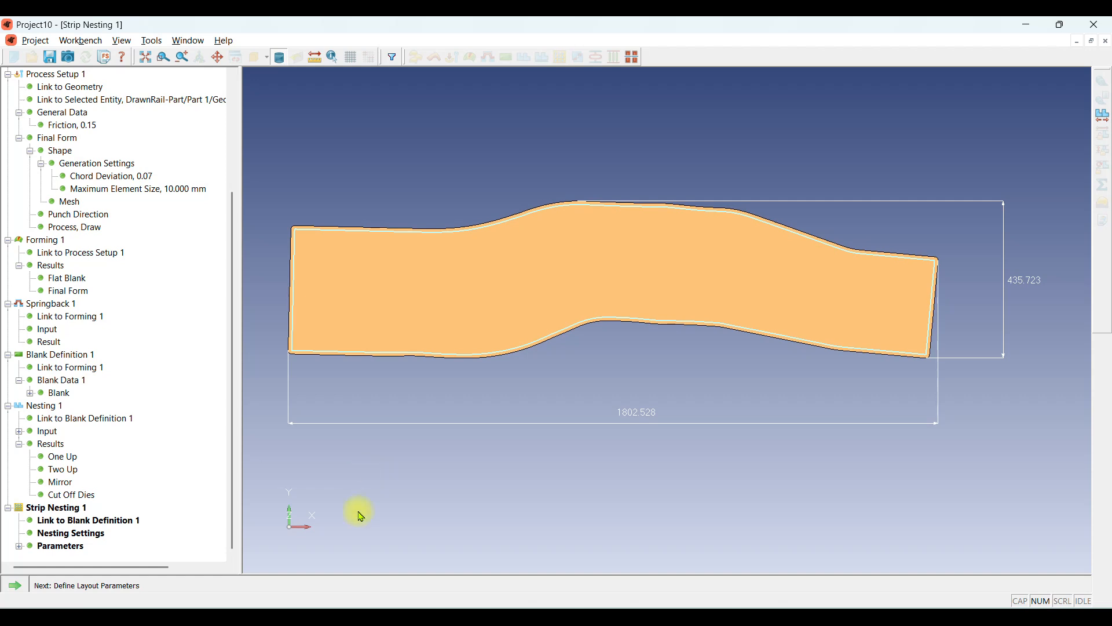
pyautogui.click(26, 588)
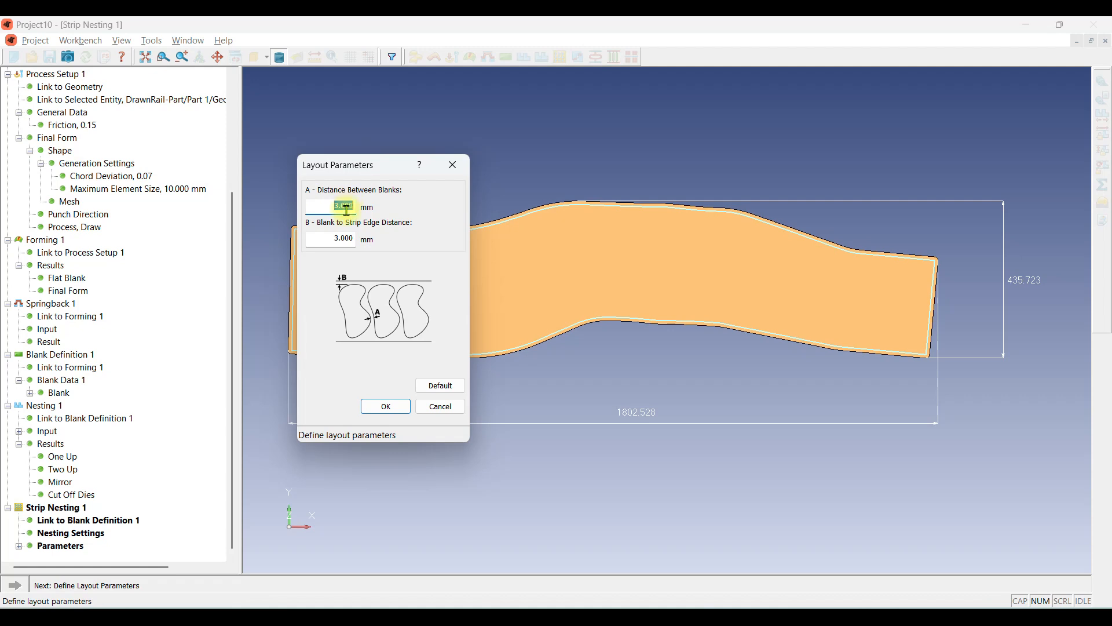
pyautogui.doubleClick(348, 238)
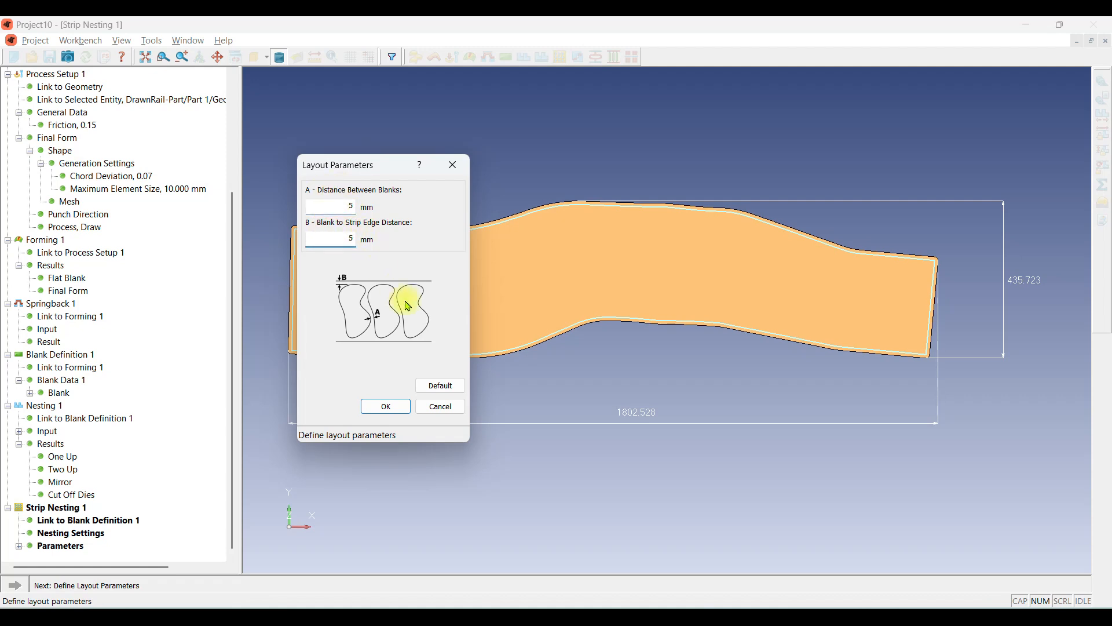
pyautogui.click(385, 406)
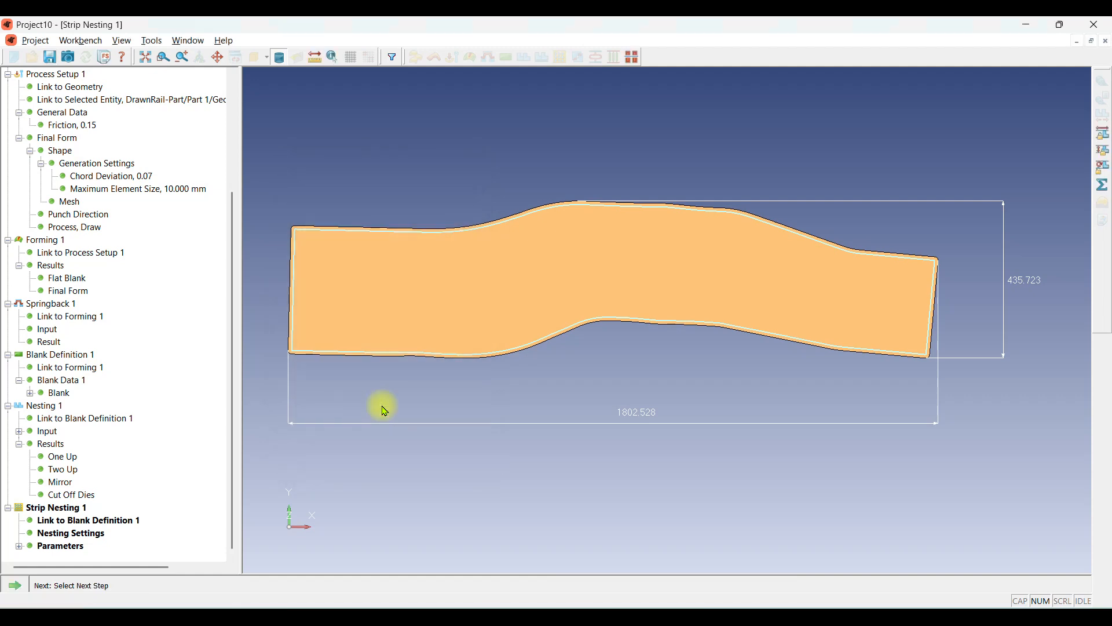
# Solve all layout types for Strip Nesting 1.
pyautogui.click(14, 585)
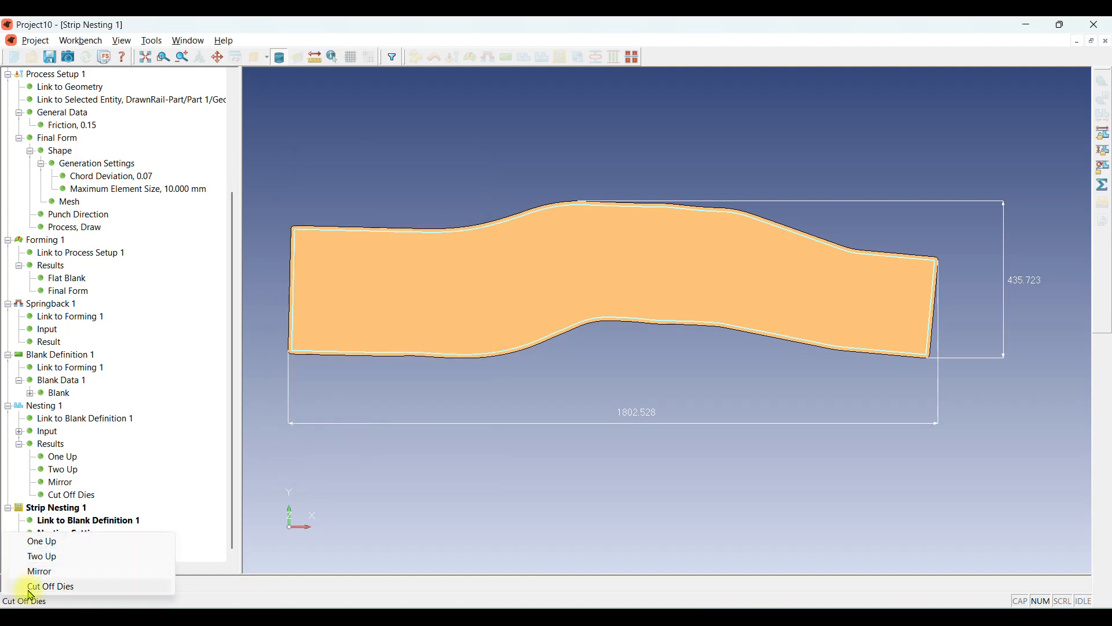
pyautogui.click(1103, 188)
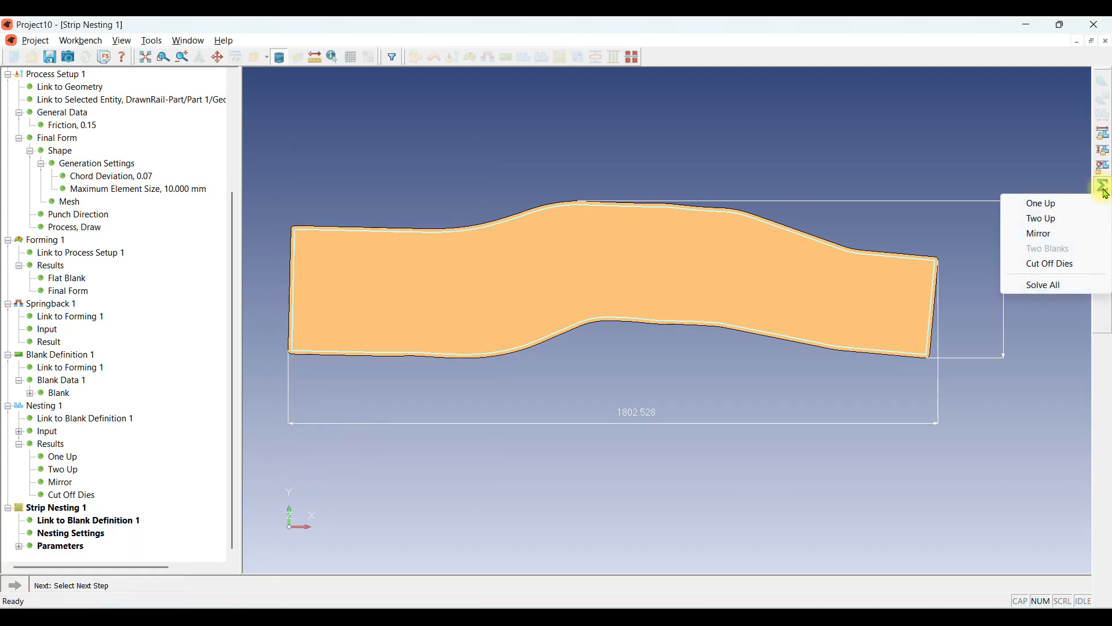
pyautogui.click(1047, 285)
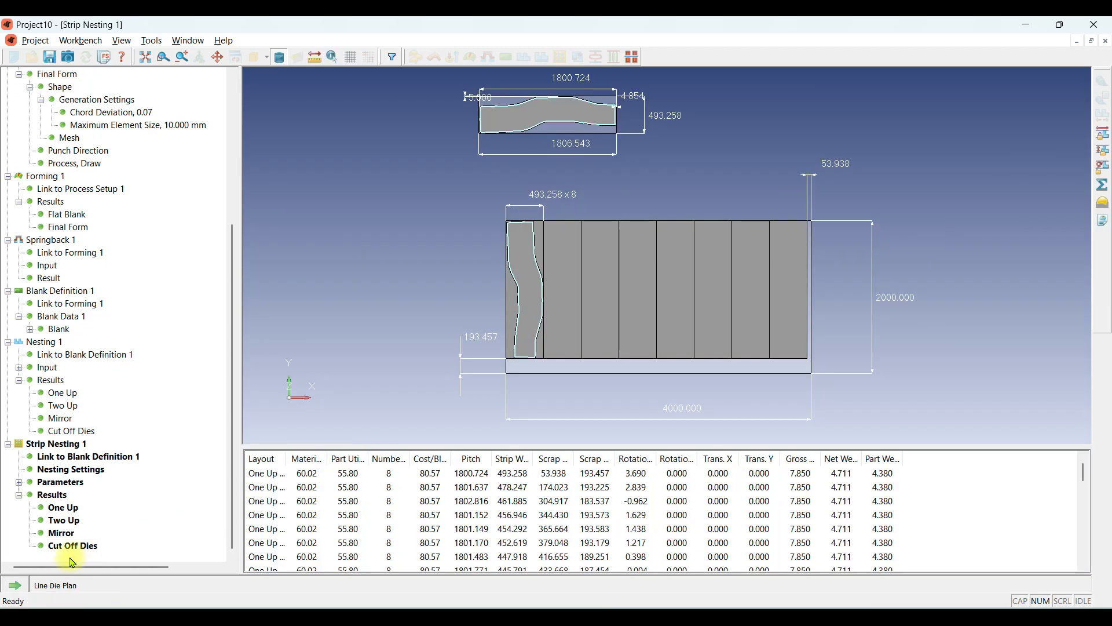
# Display the One Up strip layouts and widen the Layout and Material Utilization columns to read names and utilization.
pyautogui.click(63, 509)
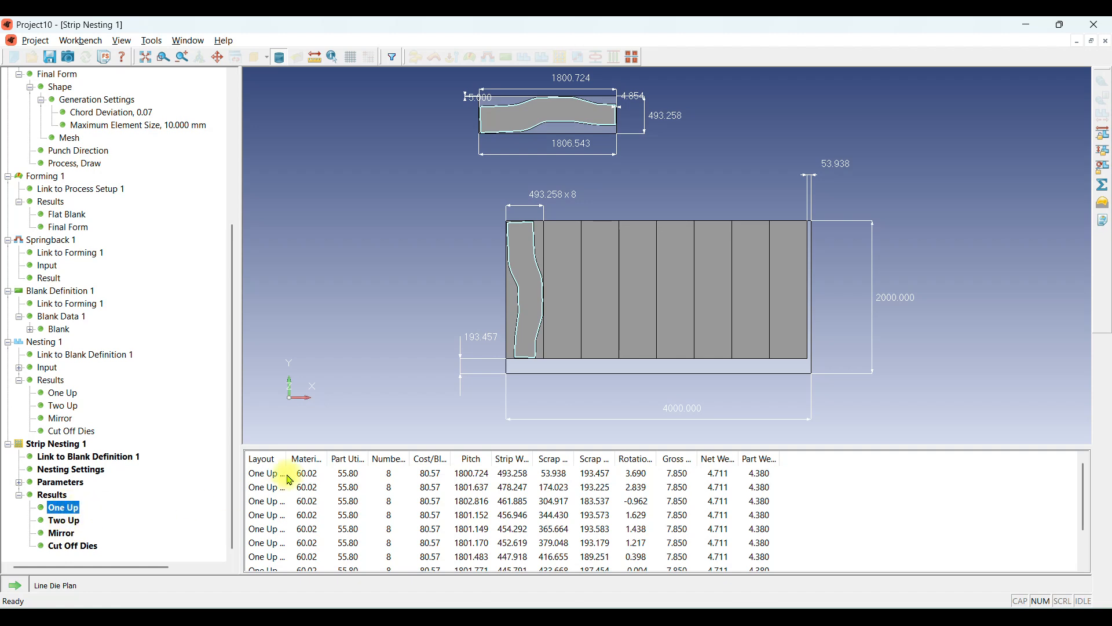
pyautogui.moveTo(287, 462); pyautogui.dragTo(318, 464)
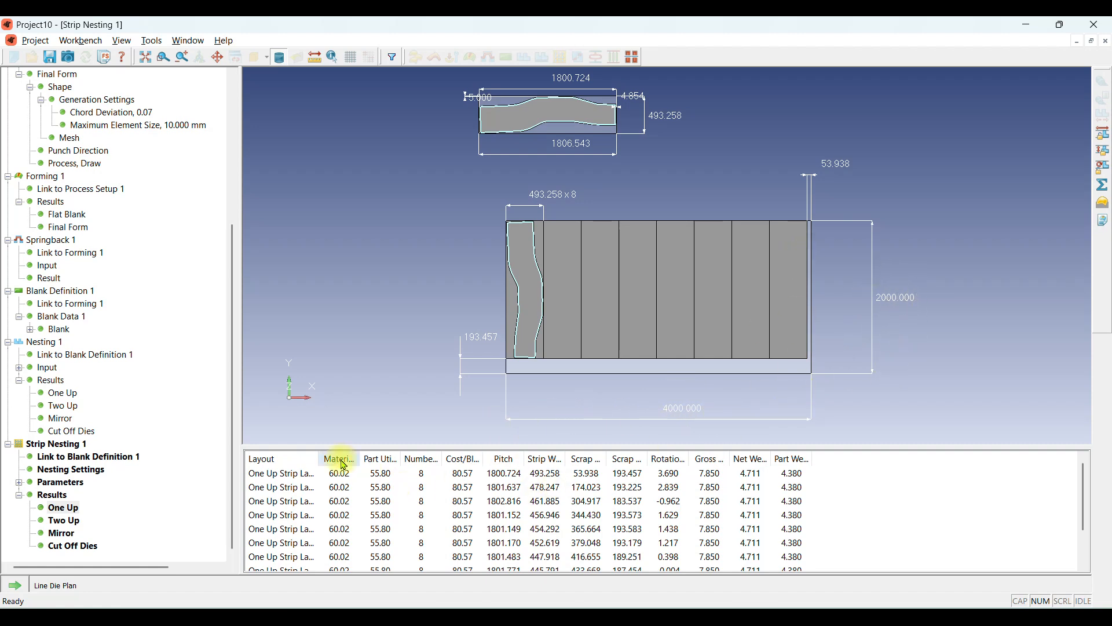
pyautogui.moveTo(318, 457); pyautogui.dragTo(379, 453)
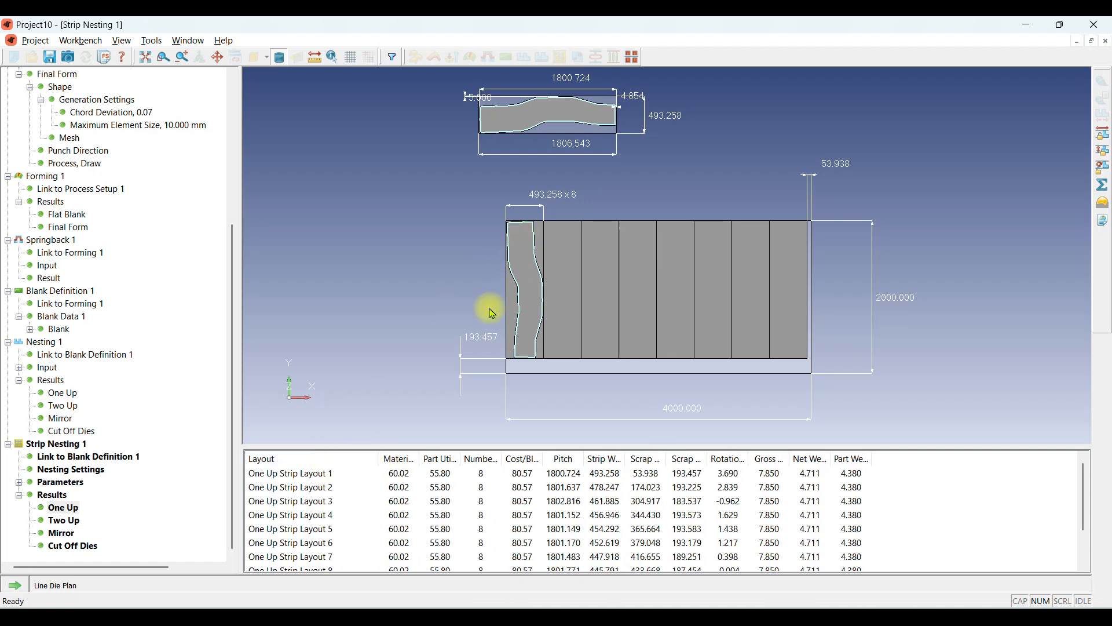
pyautogui.moveTo(420, 453); pyautogui.dragTo(468, 449)
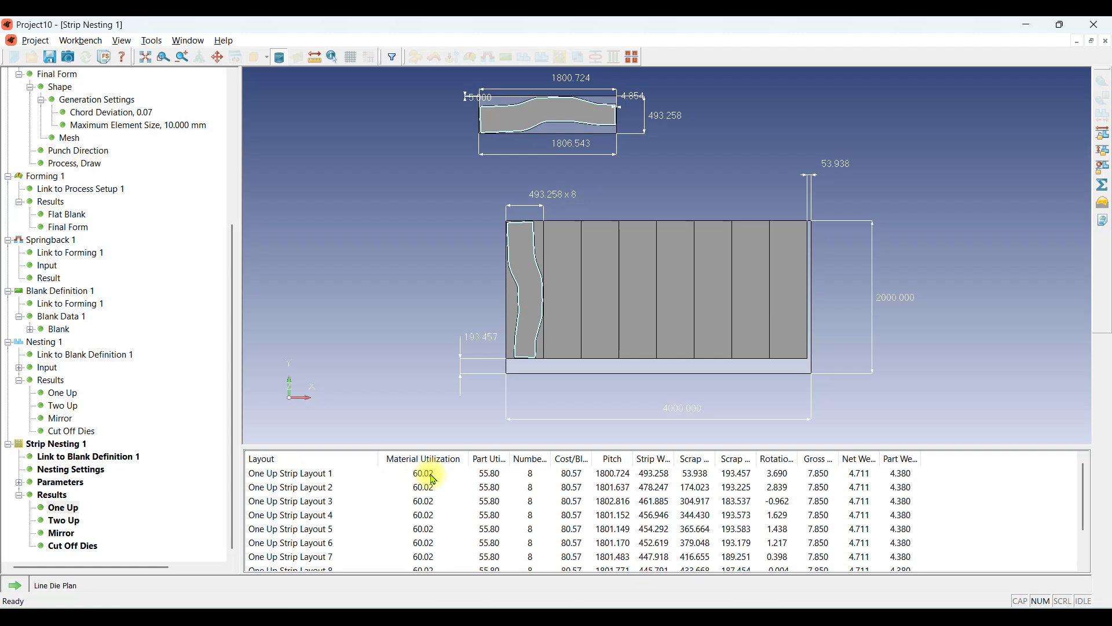
# Widen the Part Utilization, Number of Blanks and Cost/Blank columns to read the One Up strip layout results.
pyautogui.moveTo(510, 460); pyautogui.dragTo(622, 461)
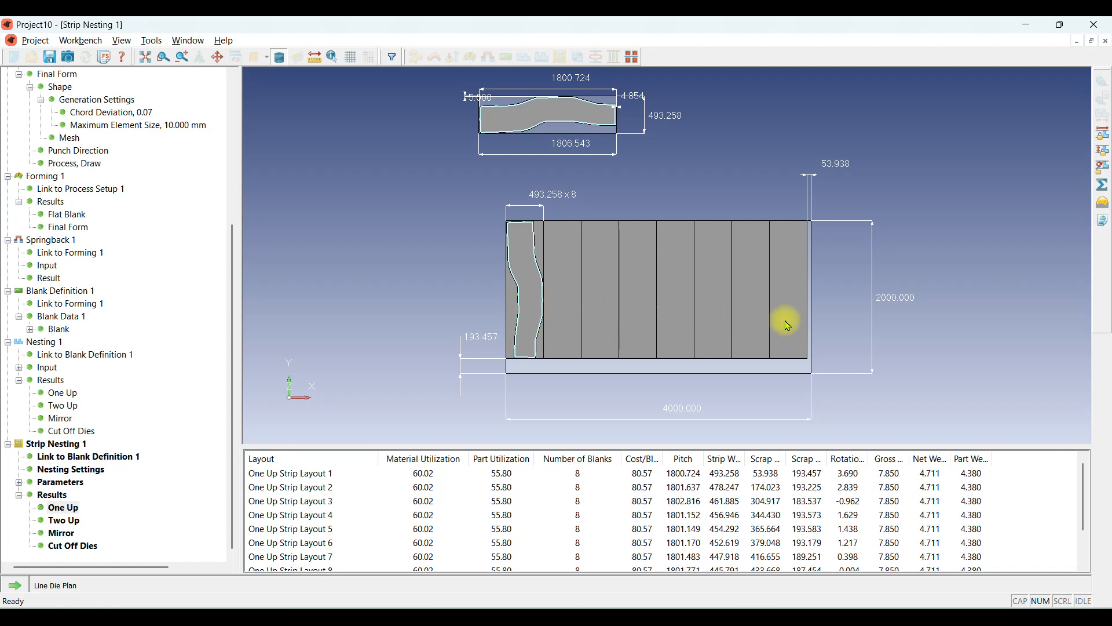
pyautogui.moveTo(663, 460); pyautogui.dragTo(695, 460)
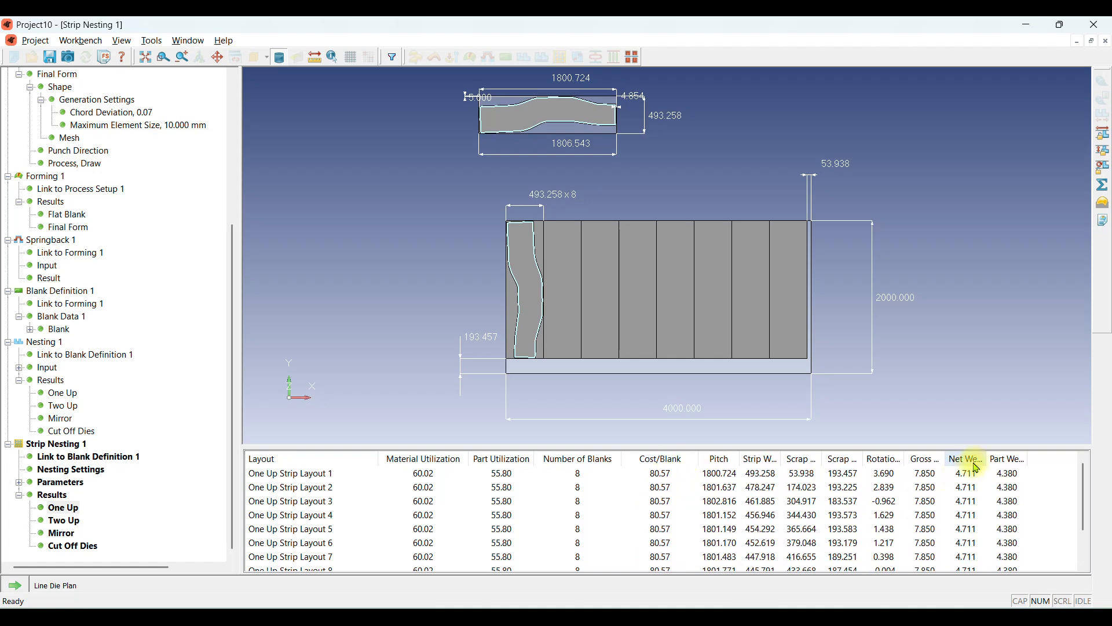
pyautogui.moveTo(988, 457); pyautogui.dragTo(1045, 458)
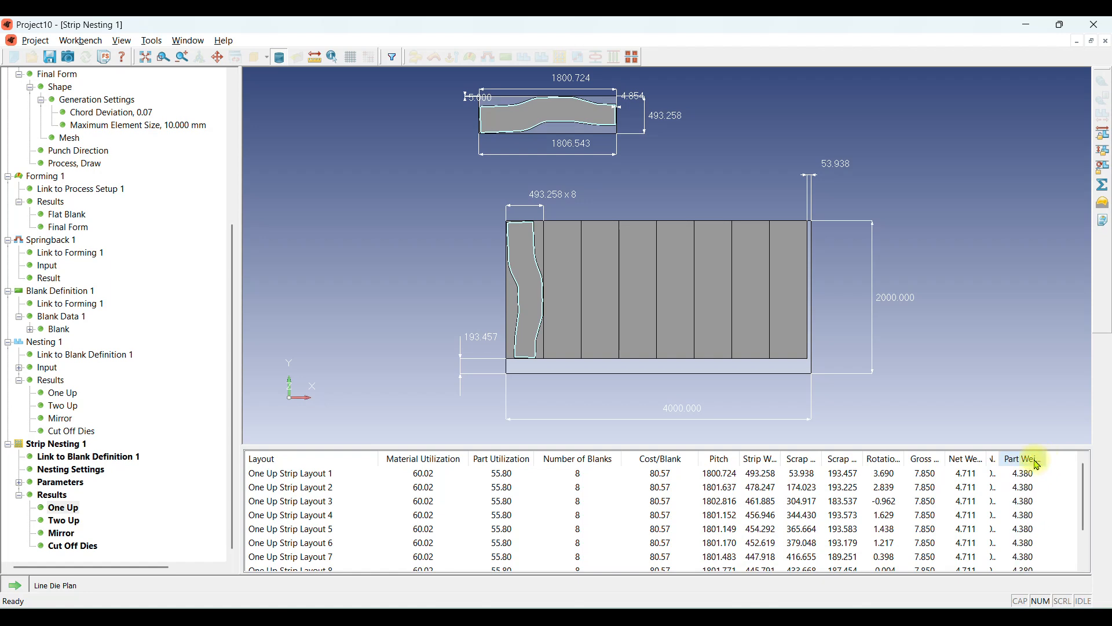
# Review the Two Up, Mirror and Cut Off Dies layout results of Strip Nesting 1.
pyautogui.click(76, 522)
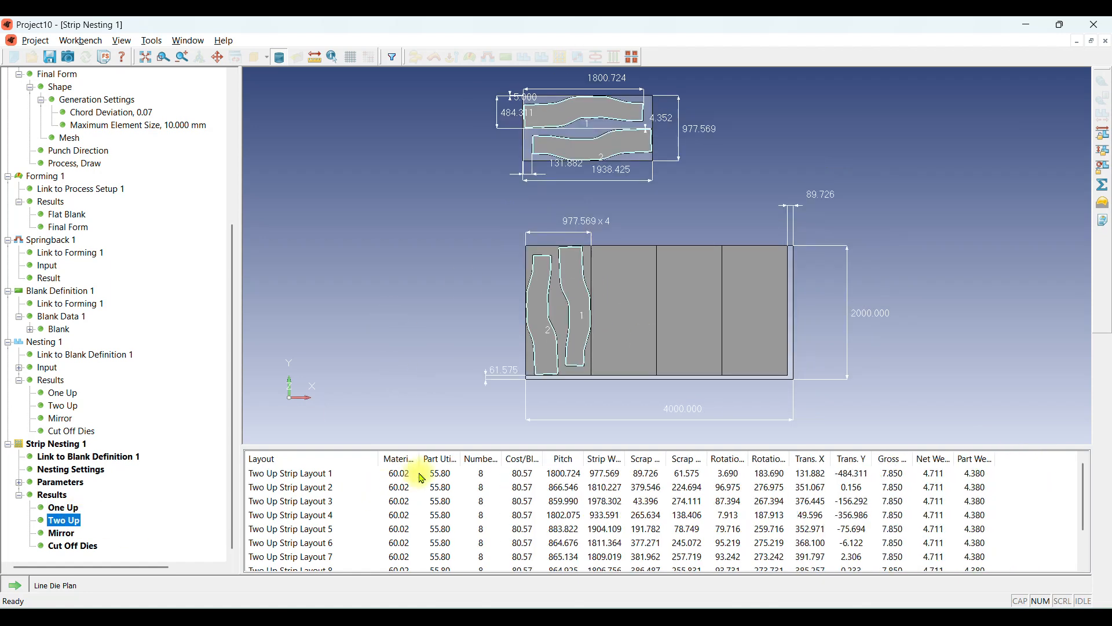
pyautogui.click(63, 534)
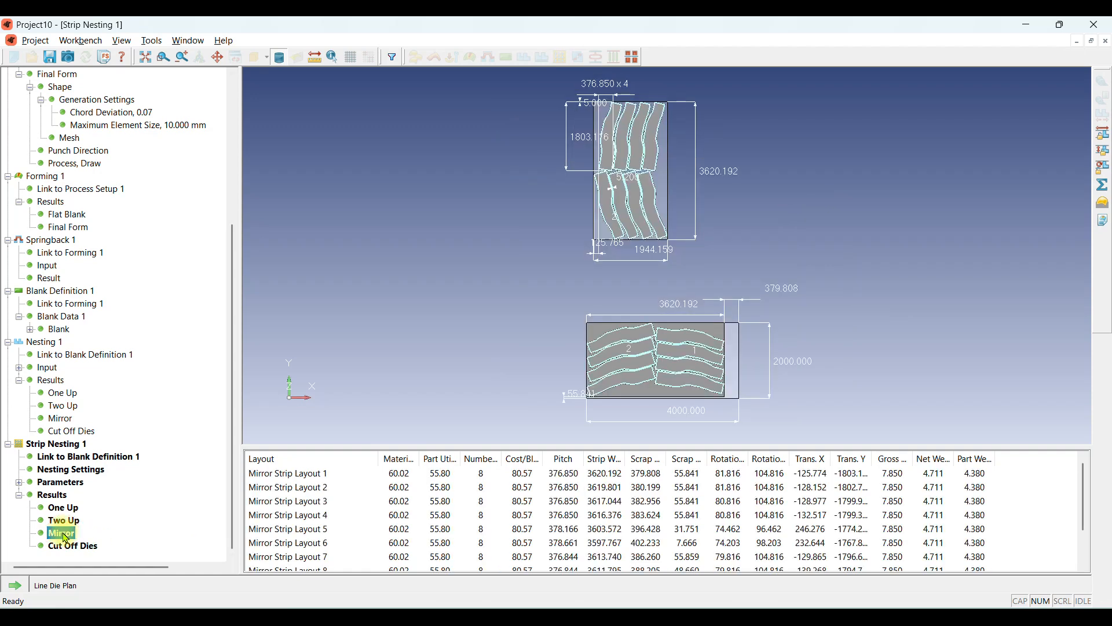
pyautogui.click(74, 547)
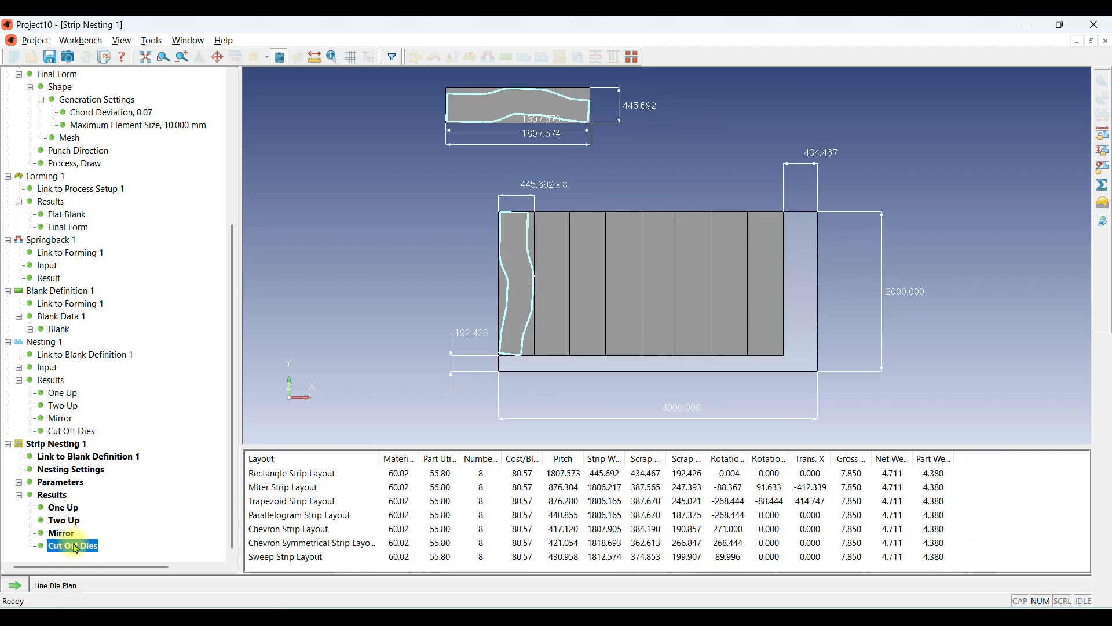
# Create a line die plan from One Up Strip Layout 1 of Strip Nesting 1.
pyautogui.click(73, 510)
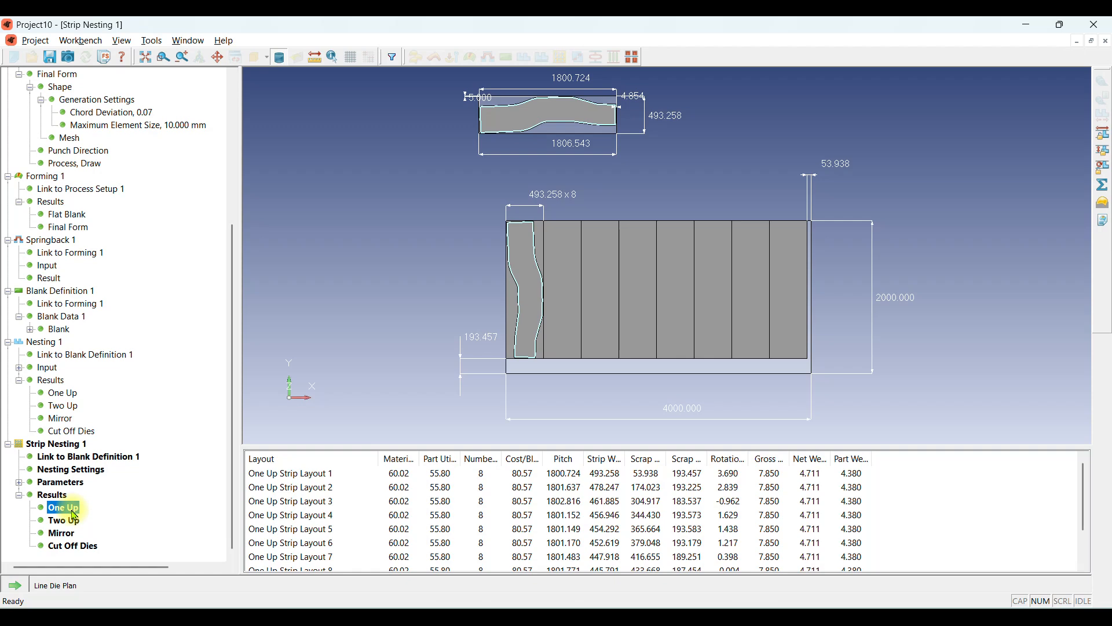
pyautogui.click(16, 586)
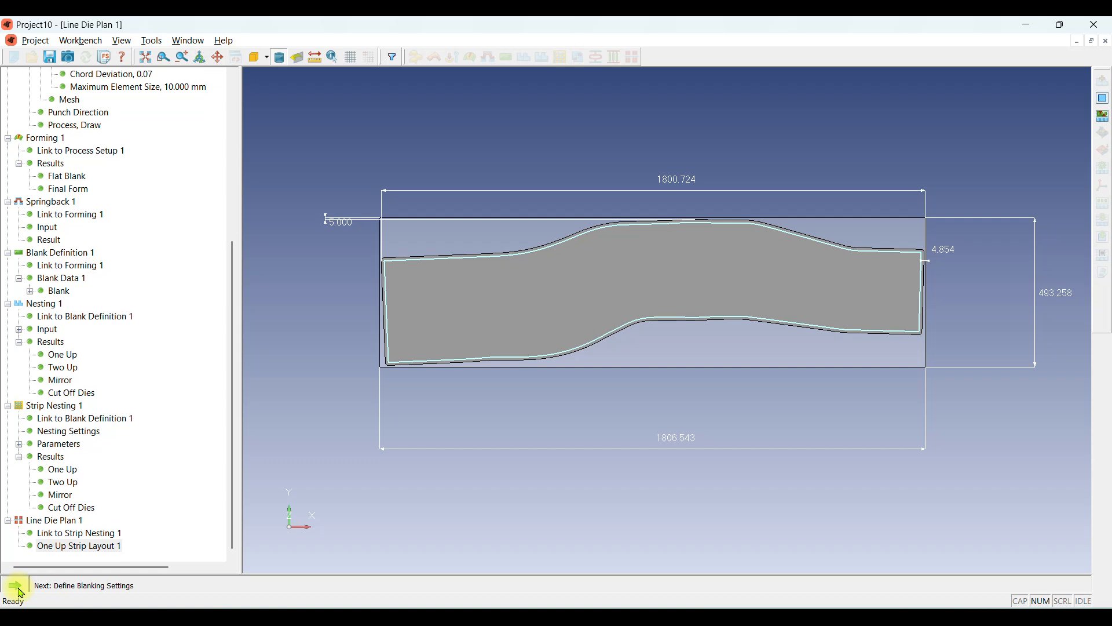
# Define the blanking settings with Offline blanking, Left To Right feed direction and an operation starting line value of 0 mm.
pyautogui.click(20, 590)
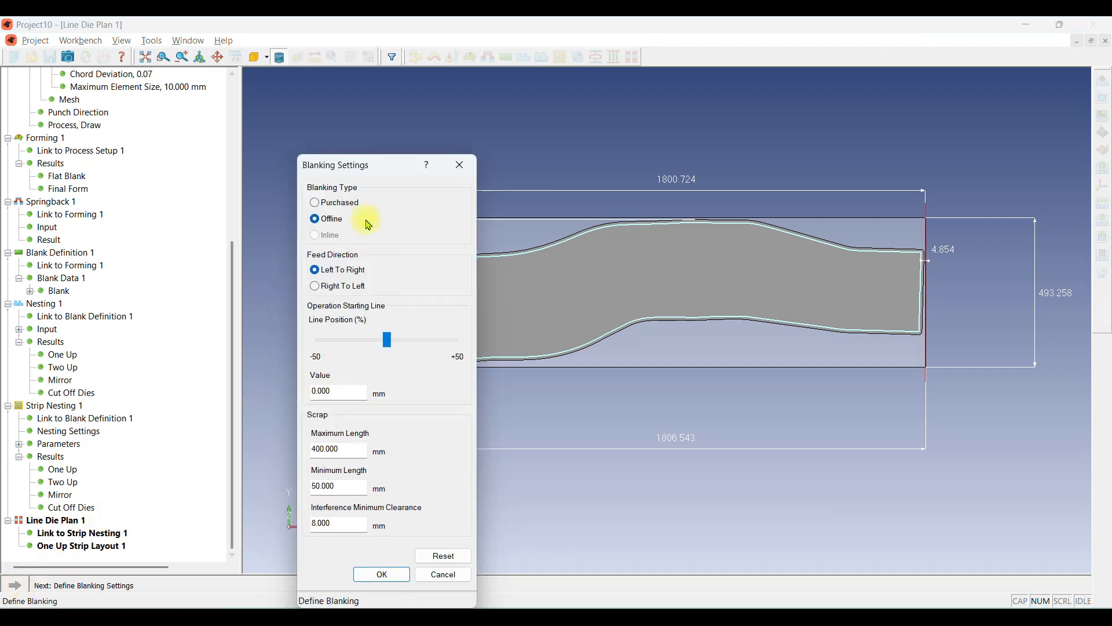
pyautogui.moveTo(358, 171); pyautogui.dragTo(384, 126)
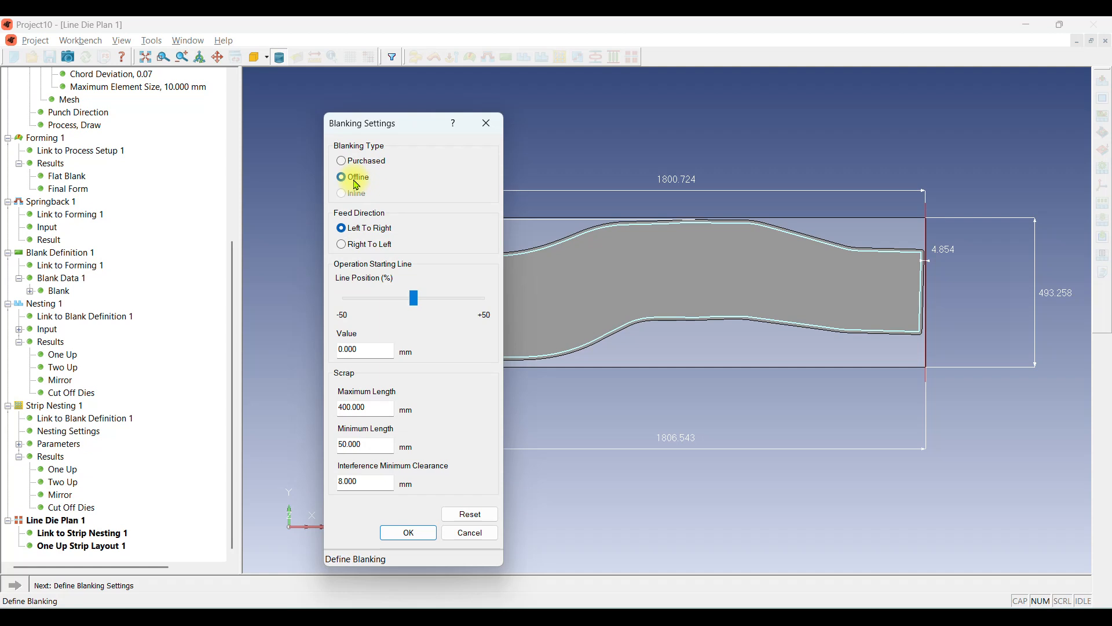
pyautogui.moveTo(377, 123); pyautogui.dragTo(220, 107)
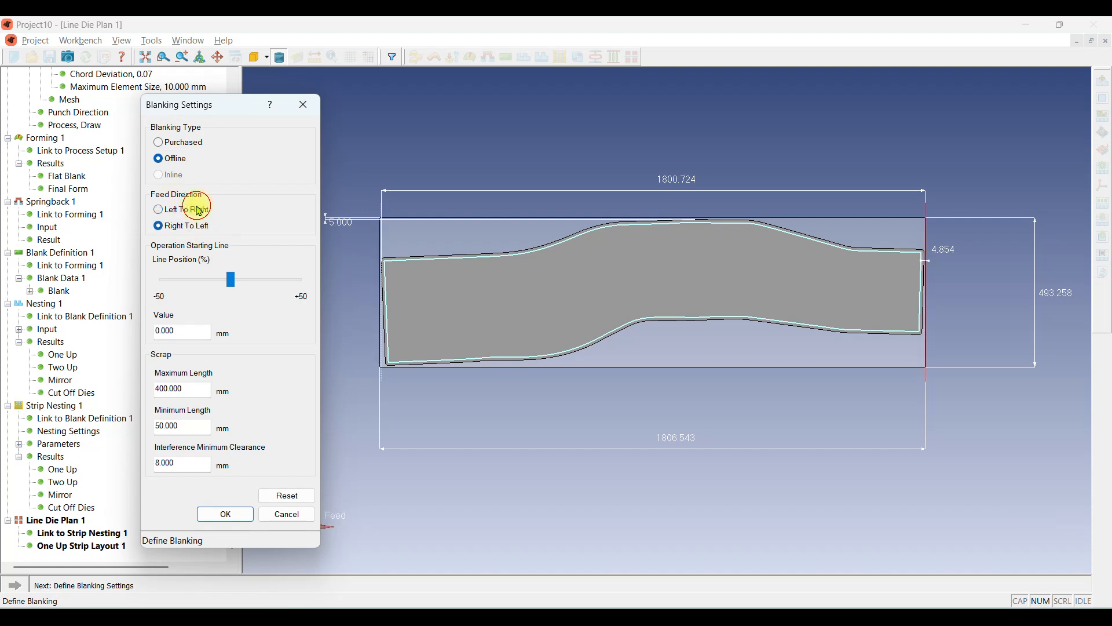
pyautogui.click(194, 234)
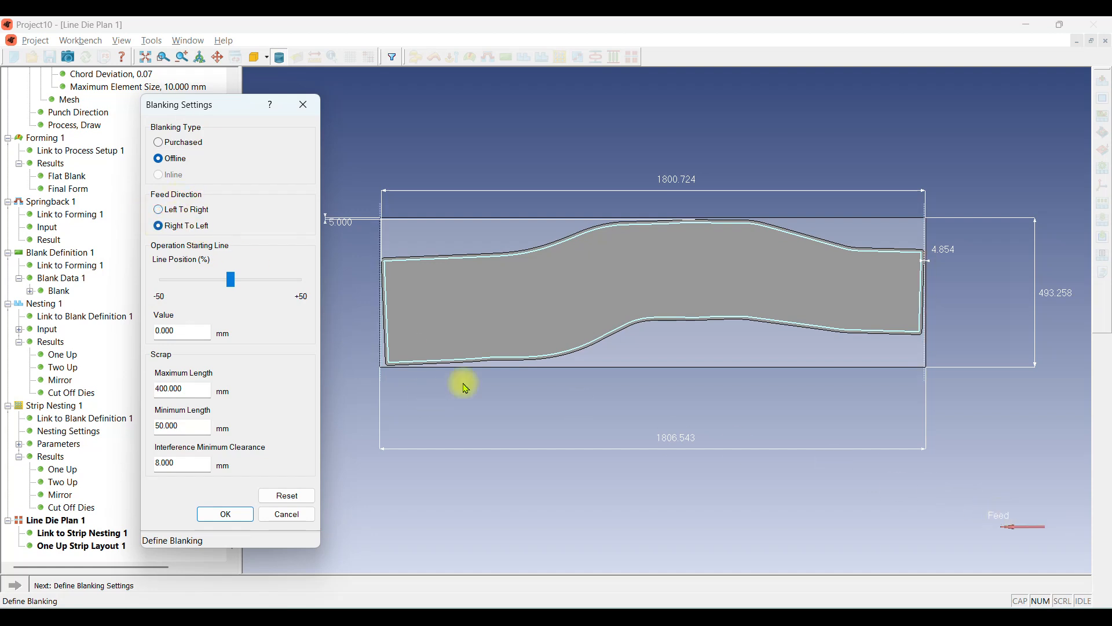
pyautogui.click(204, 215)
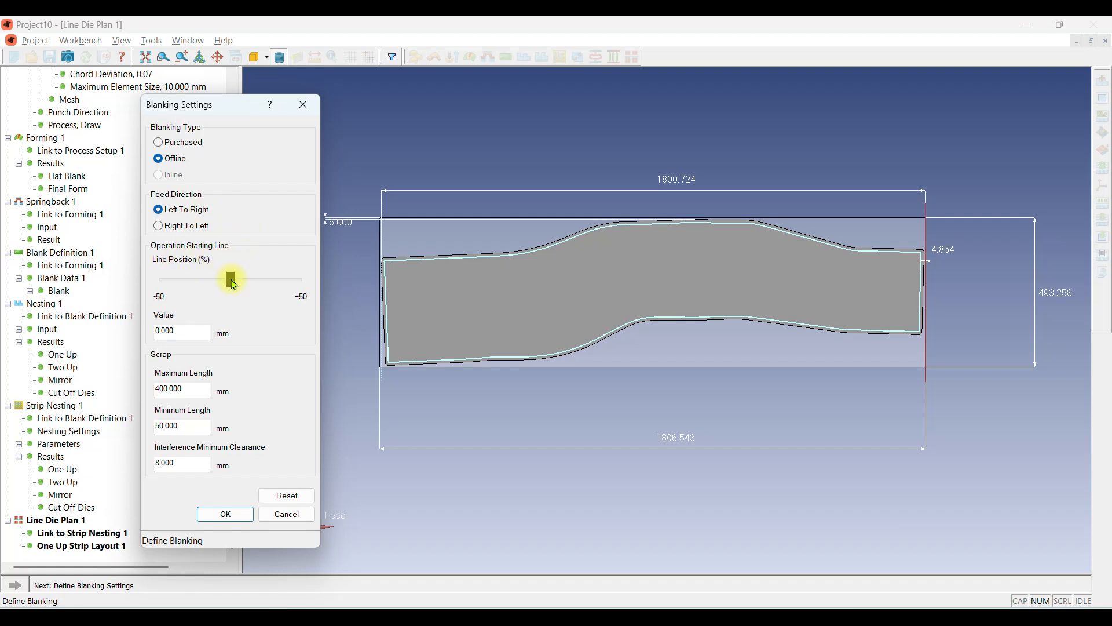
pyautogui.moveTo(234, 285)
pyautogui.mouseDown()
pyautogui.moveTo(195, 283)
pyautogui.moveTo(244, 283)
pyautogui.moveTo(232, 284)
pyautogui.mouseUp()
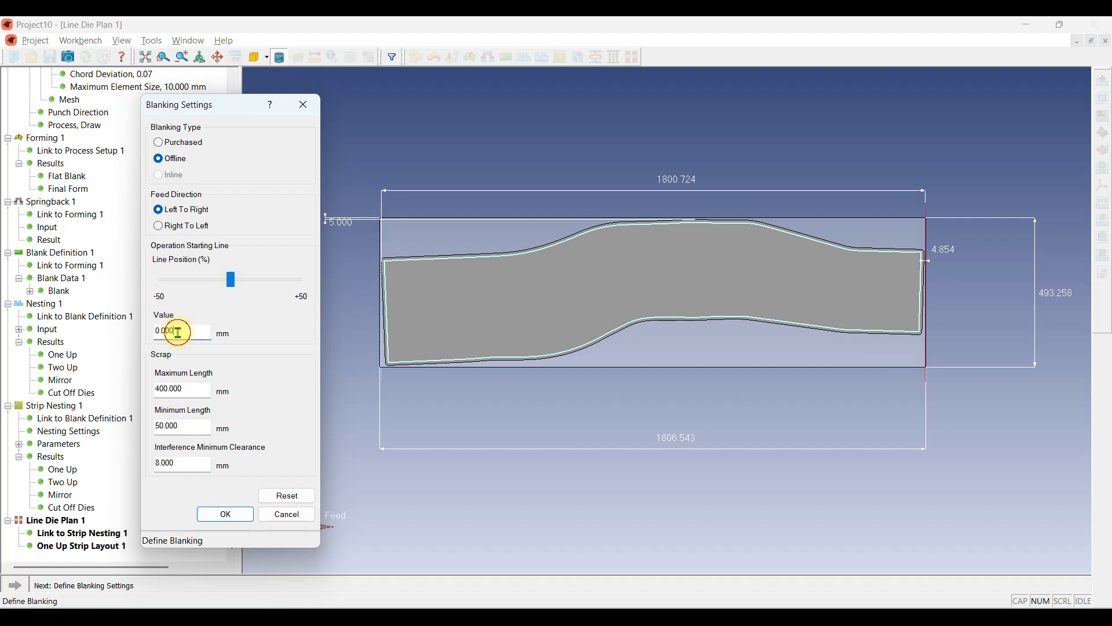
pyautogui.doubleClick(178, 332)
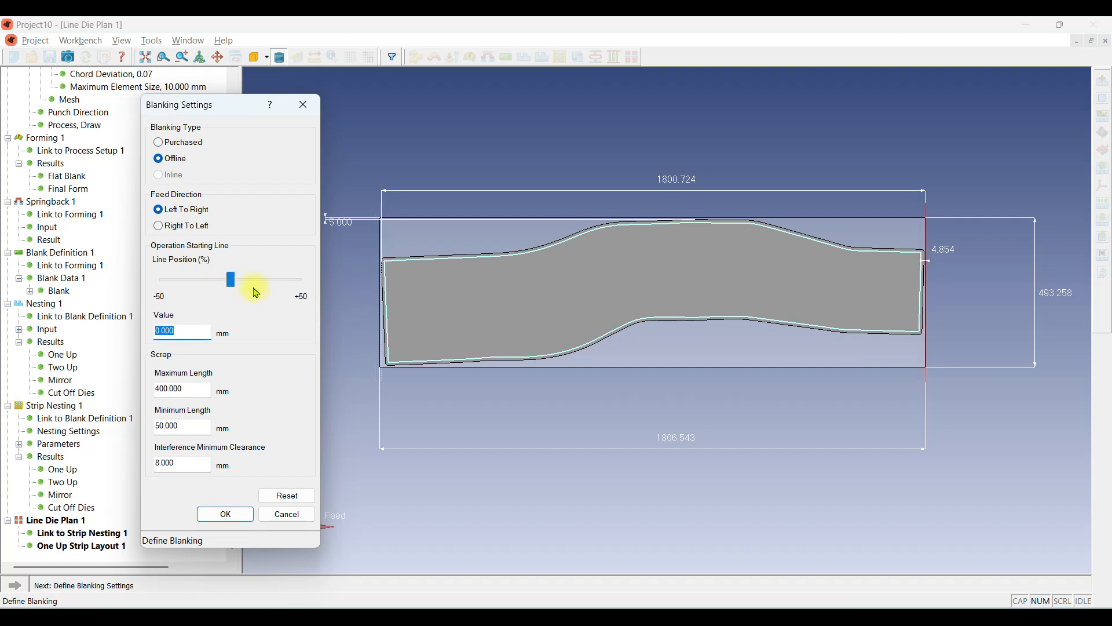
pyautogui.click(230, 520)
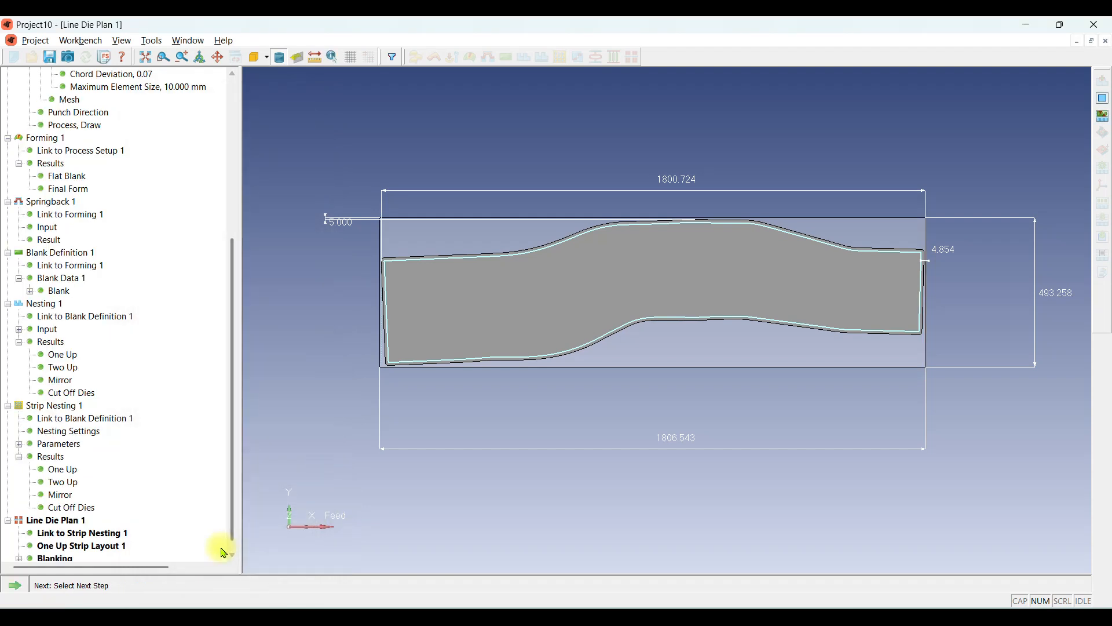
# Generate the blanking process and the part features for Line Die Plan 1.
pyautogui.click(26, 586)
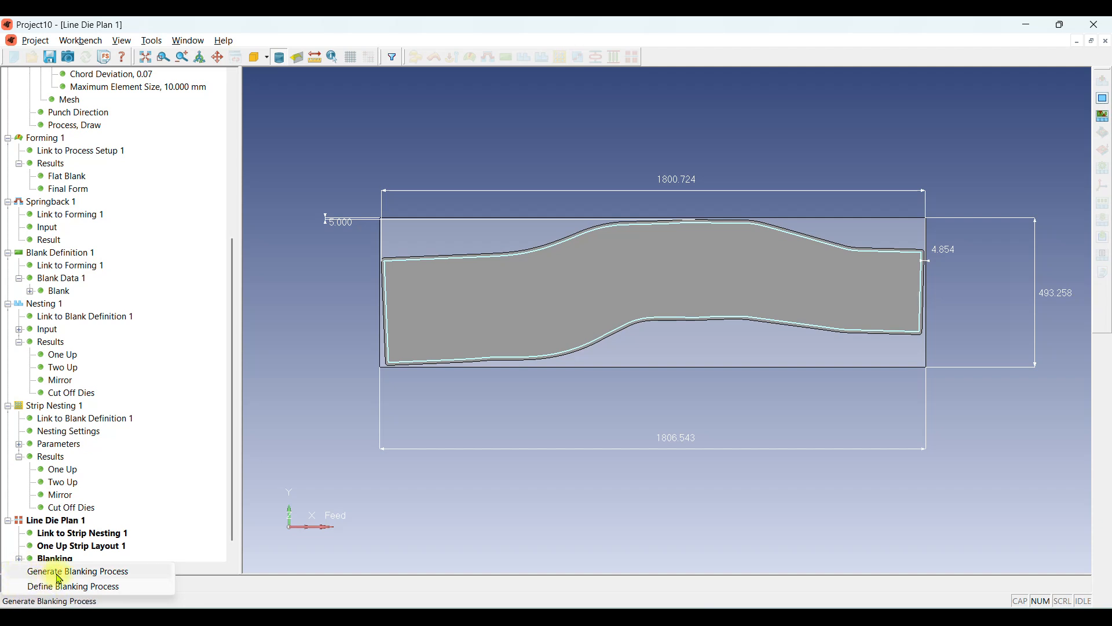
pyautogui.click(131, 577)
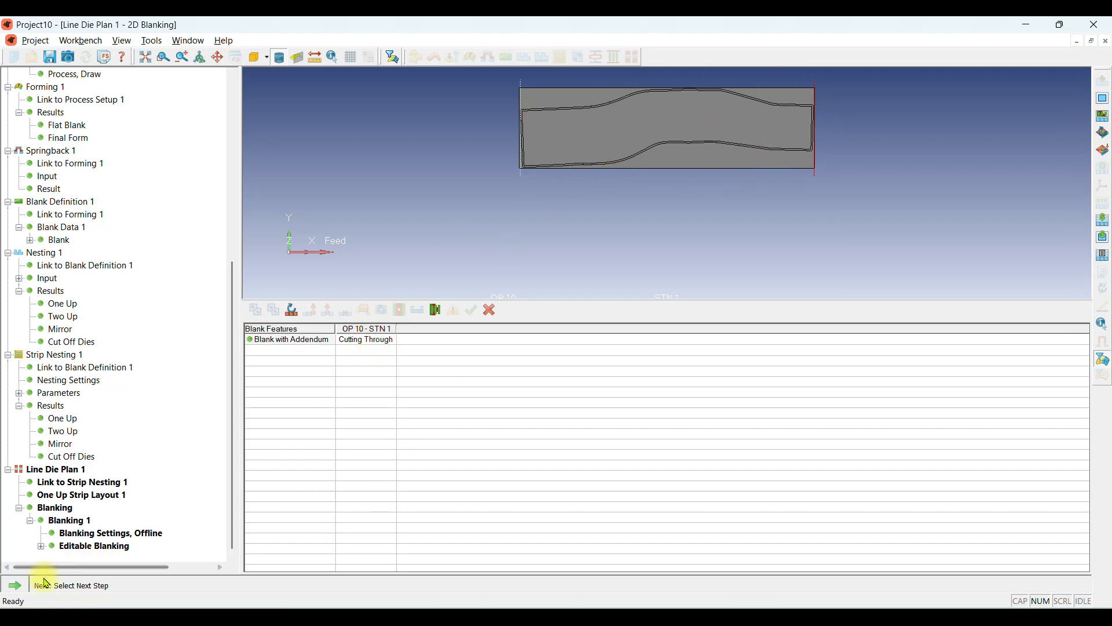
pyautogui.click(16, 584)
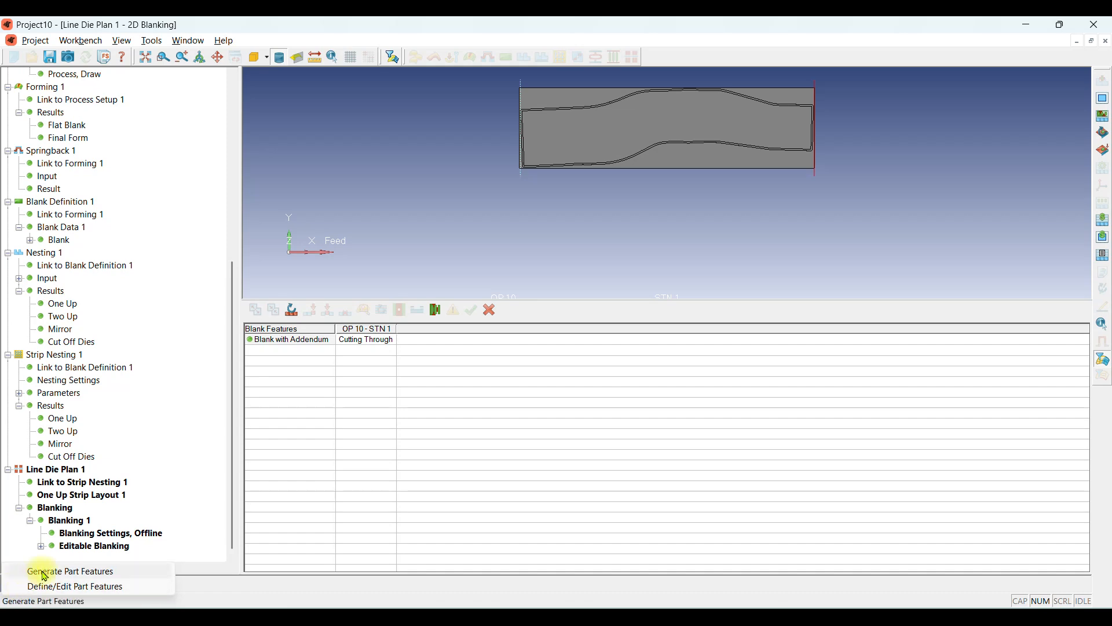
pyautogui.click(45, 575)
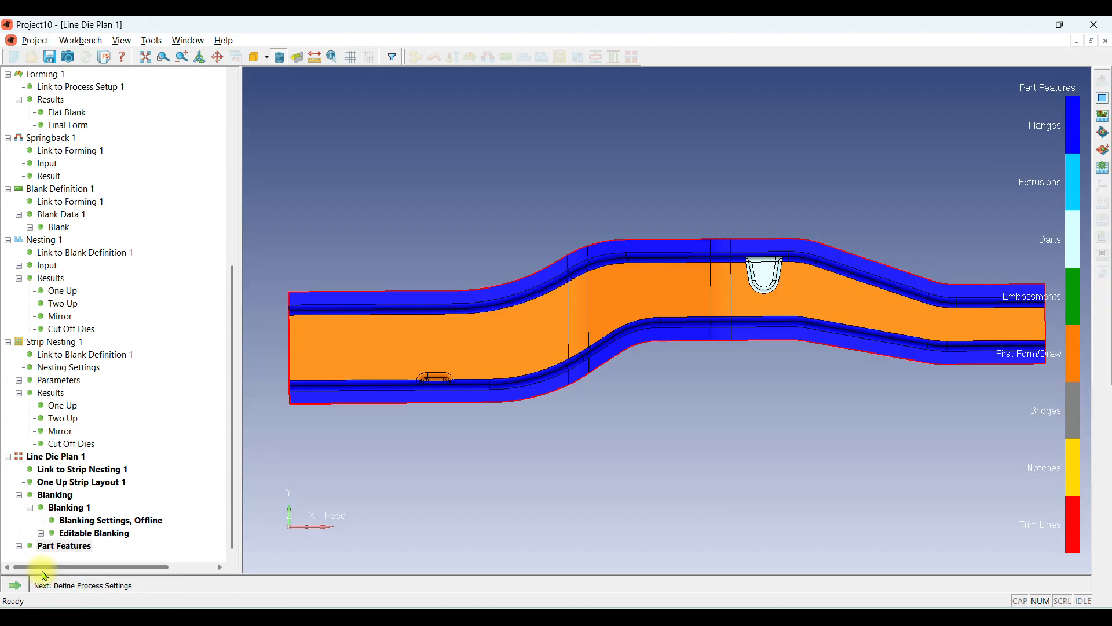
# Examine the rail's color-coded part features, including its flanges, darts, first form/draw area and trim lines, from several angles.
pyautogui.moveTo(613, 421); pyautogui.dragTo(527, 365, button='middle')
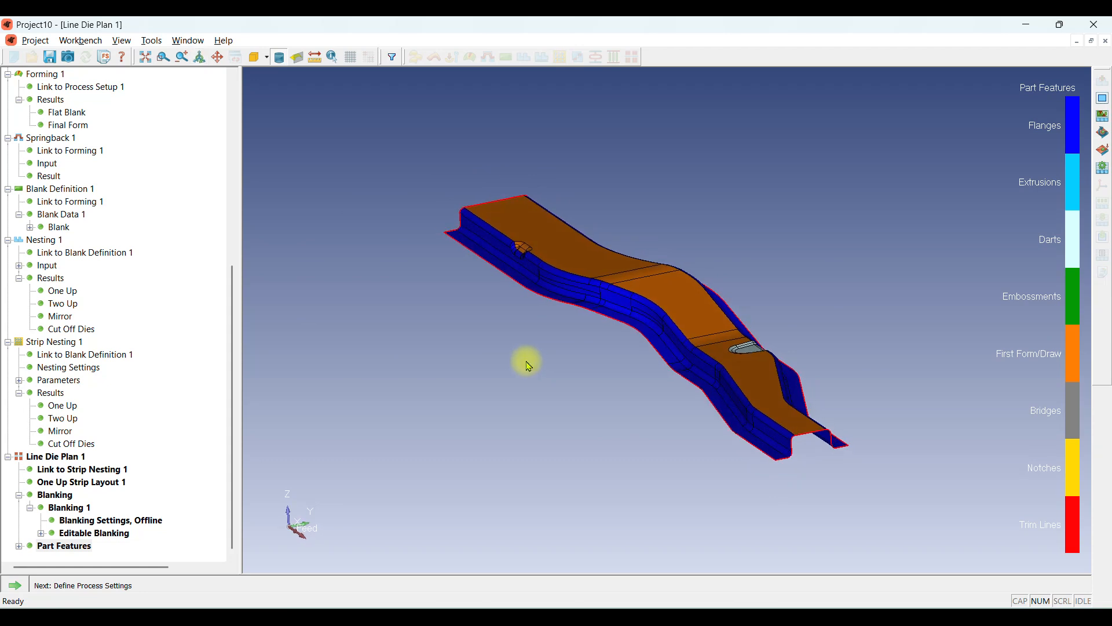
pyautogui.moveTo(757, 384); pyautogui.dragTo(669, 383, button='middle')
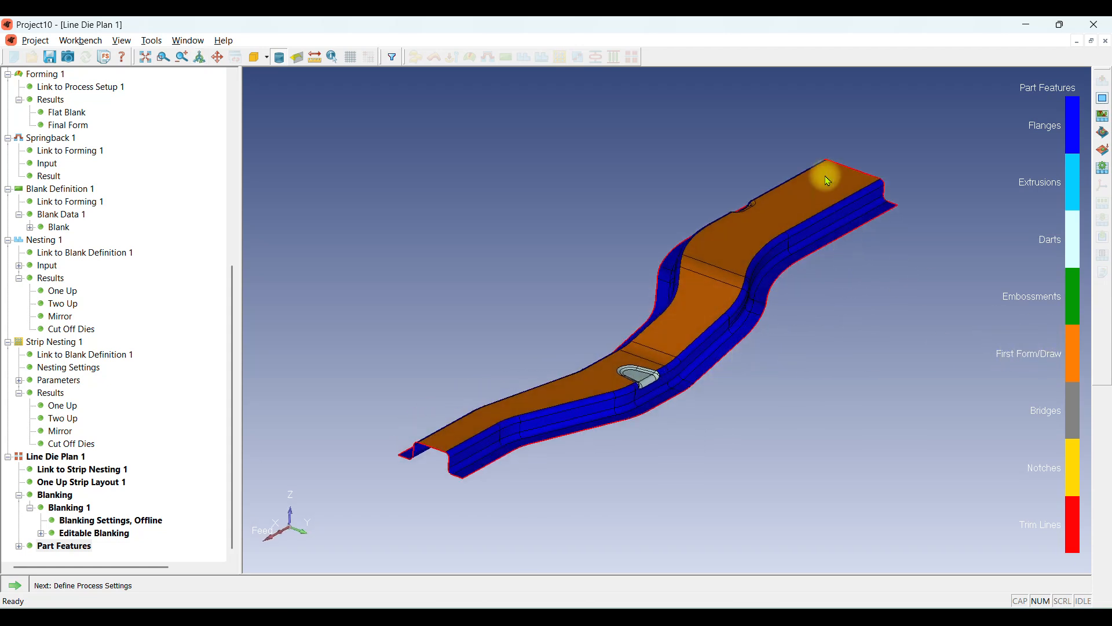
pyautogui.scroll(2, 829, 182)
pyautogui.scroll(-1, 758, 221)
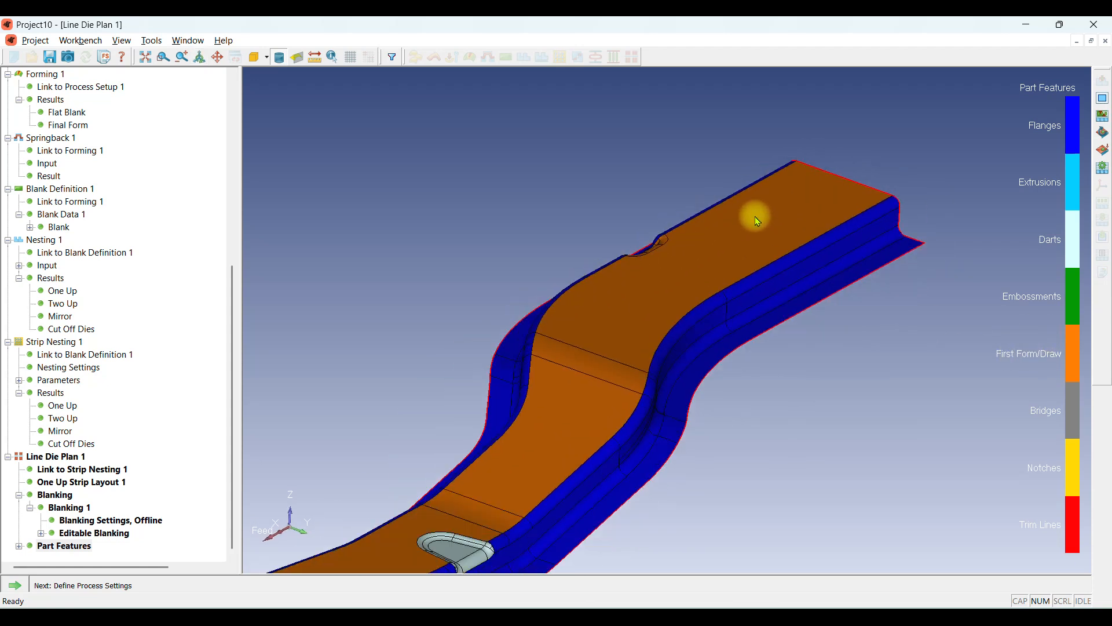
pyautogui.scroll(-1, 988, 155)
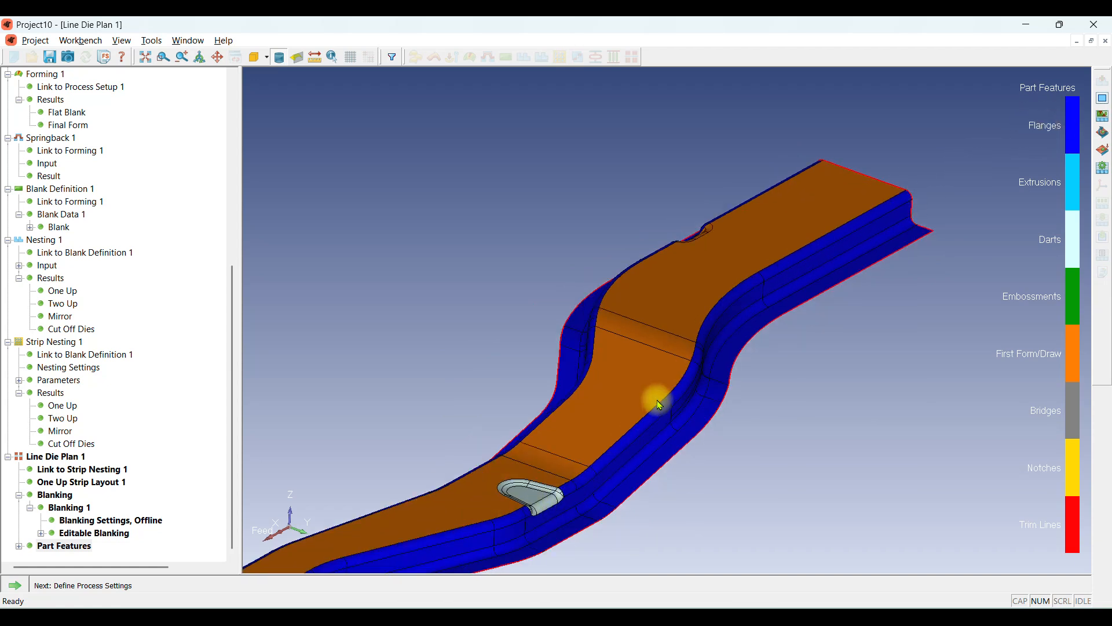
pyautogui.scroll(-1, 765, 353)
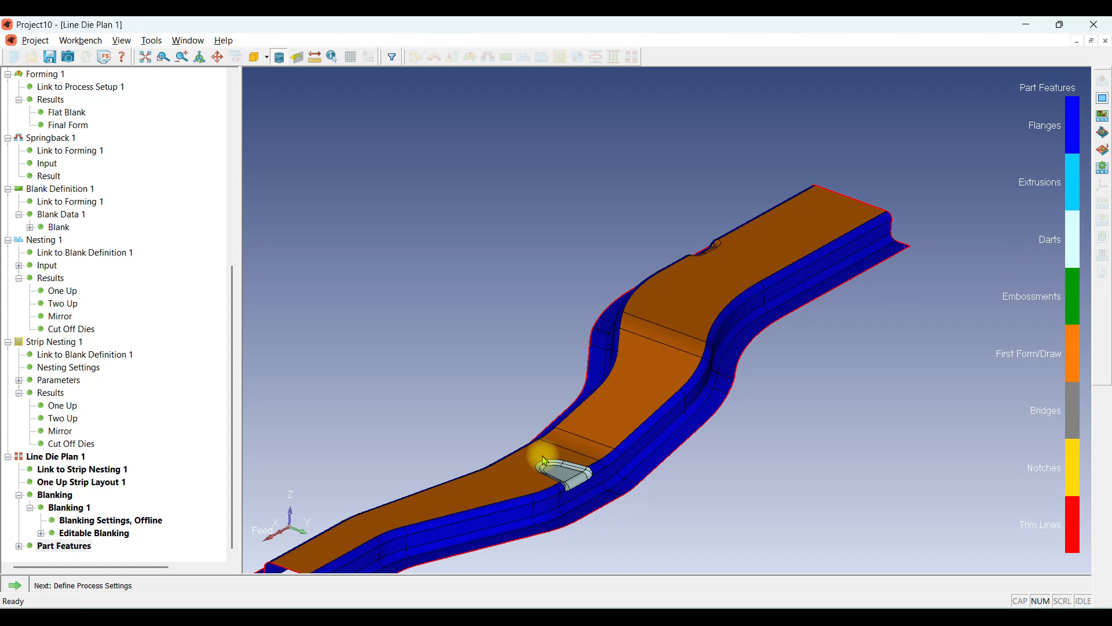
pyautogui.scroll(-2, 834, 307)
pyautogui.scroll(3, 510, 503)
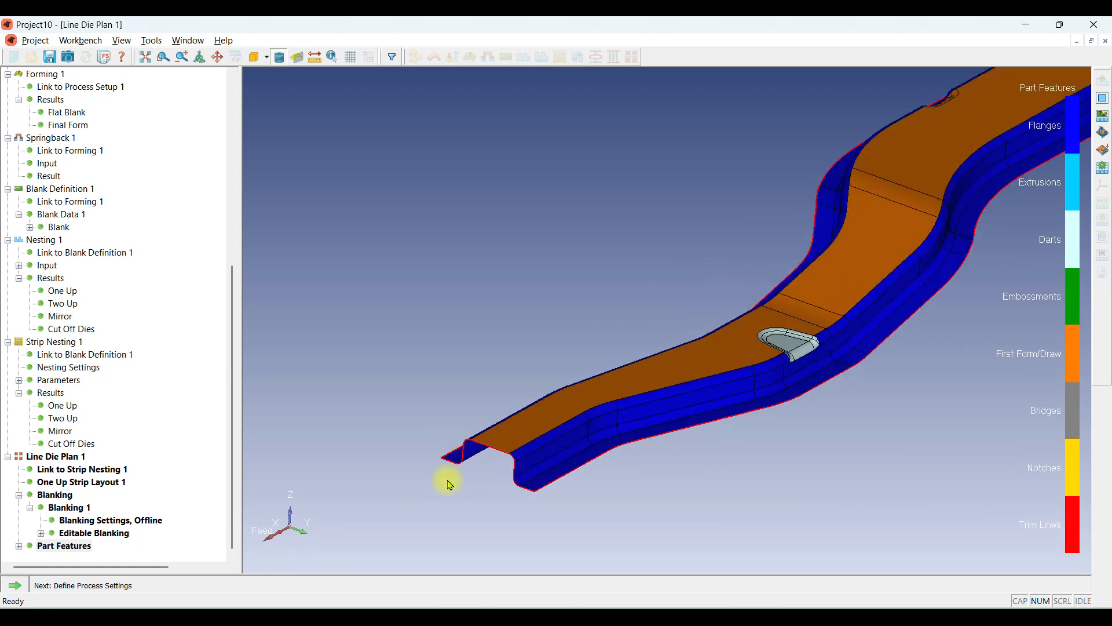
pyautogui.scroll(-2, 580, 394)
pyautogui.scroll(1, 670, 335)
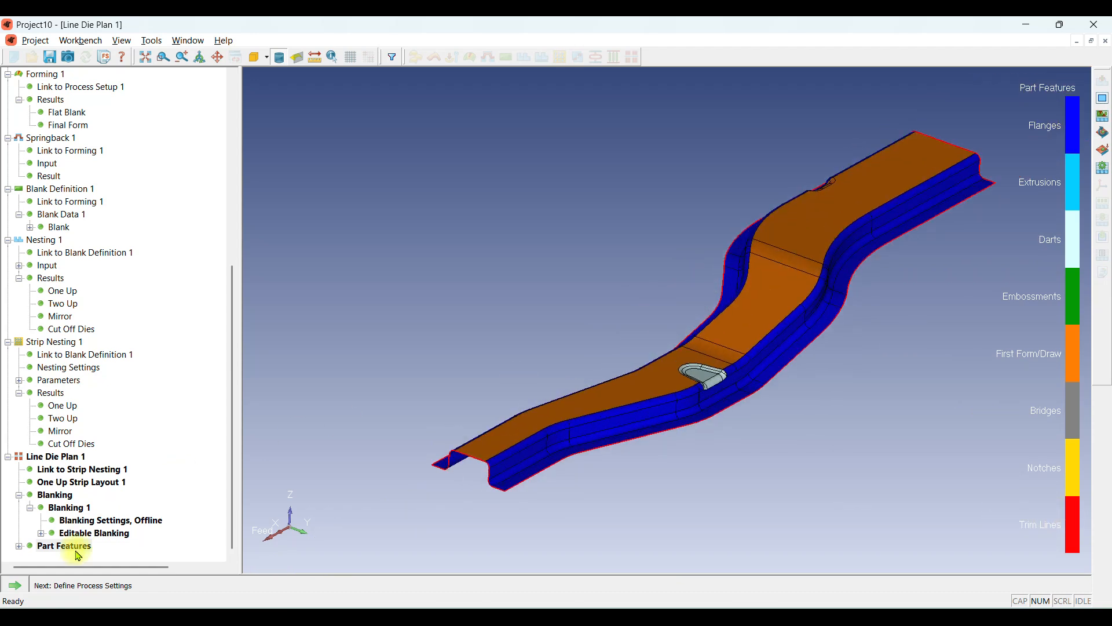
# Define the line die process settings with the Transfer type, keeping the default trim, cut-out, cam and interference values.
pyautogui.click(24, 588)
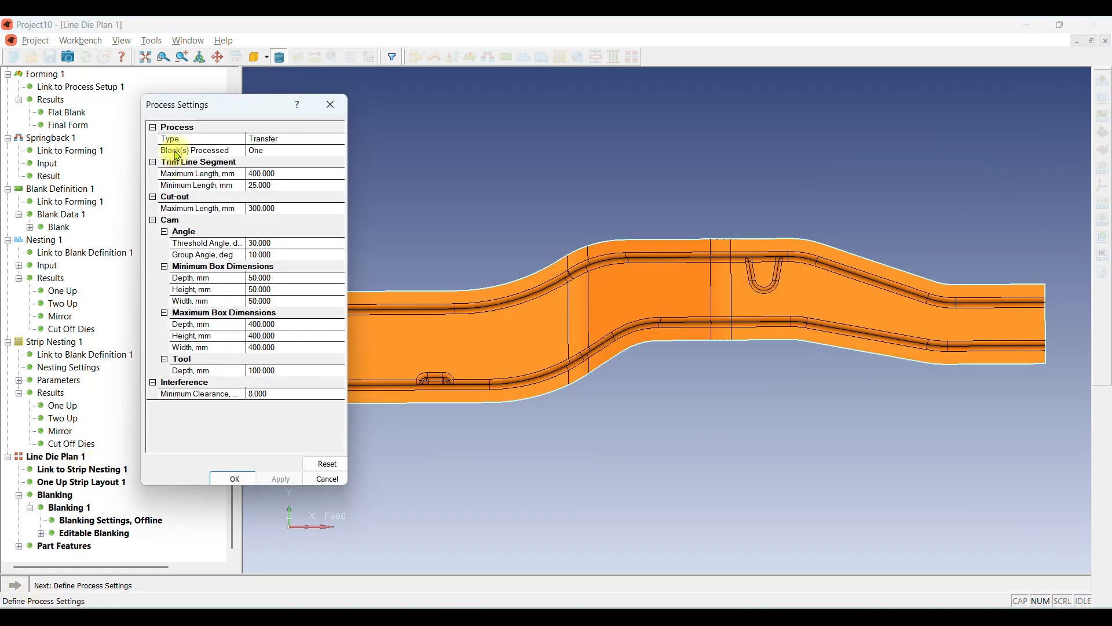
pyautogui.moveTo(187, 114); pyautogui.dragTo(238, 113)
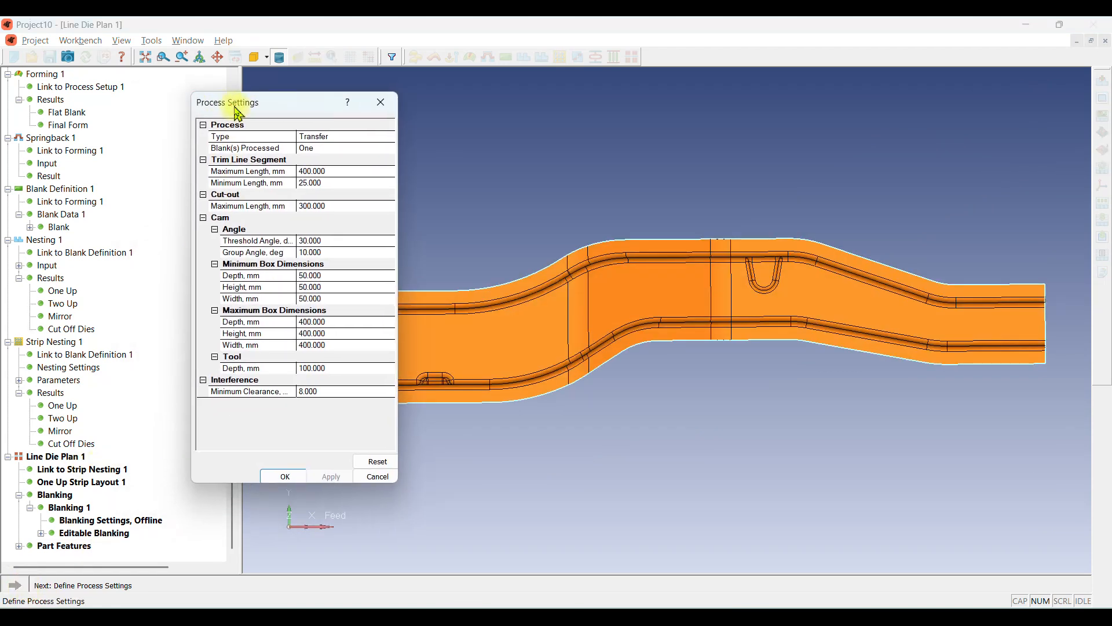
pyautogui.click(315, 139)
pyautogui.click(360, 139)
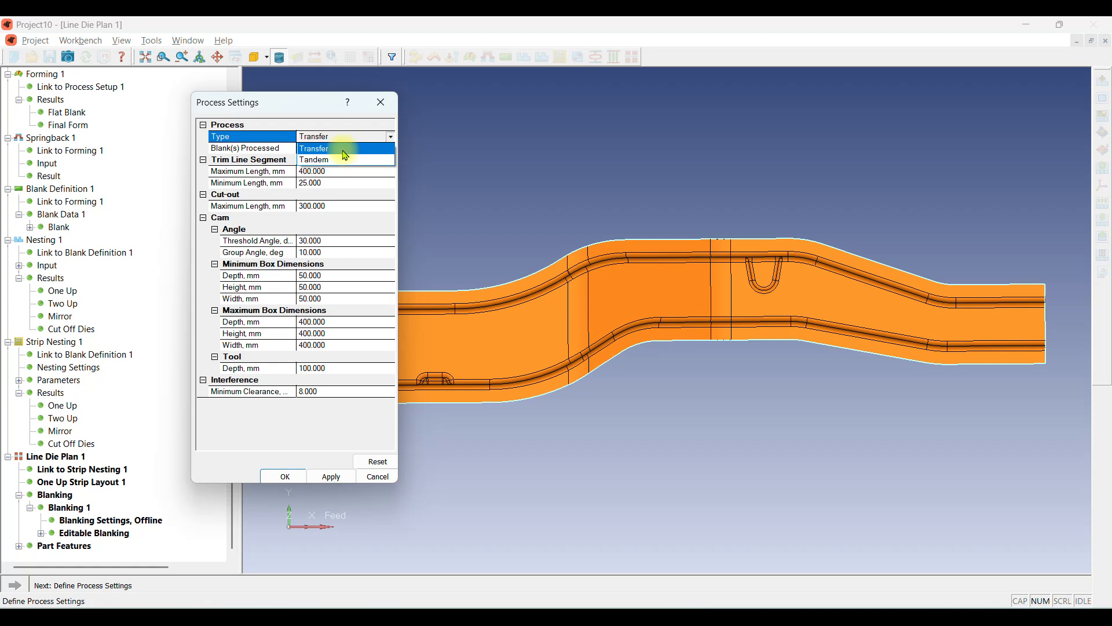
pyautogui.click(345, 152)
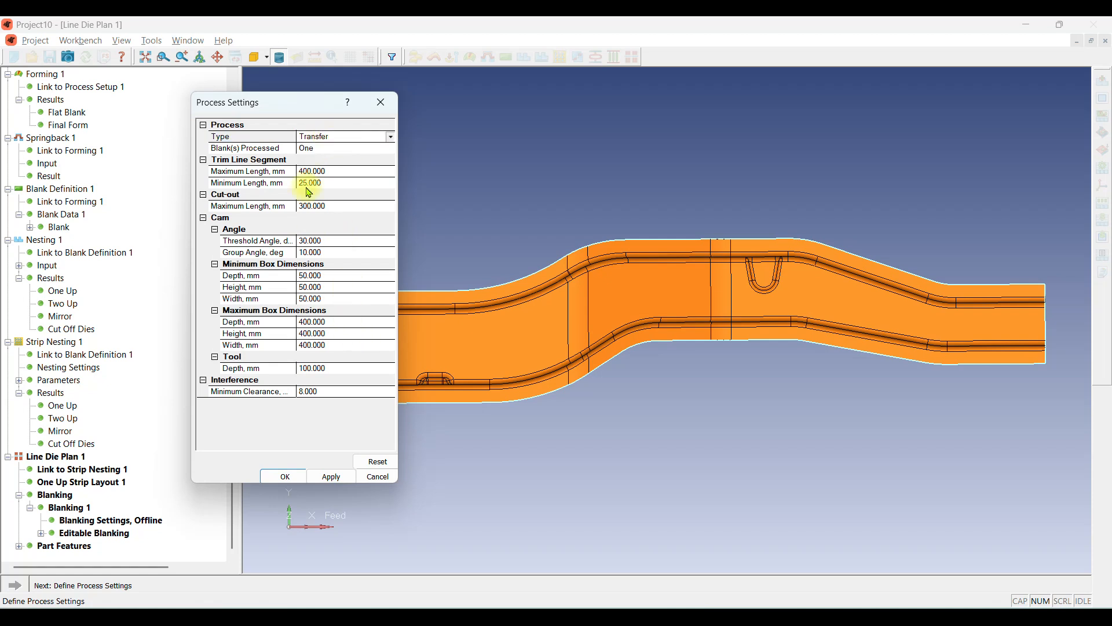
pyautogui.click(287, 481)
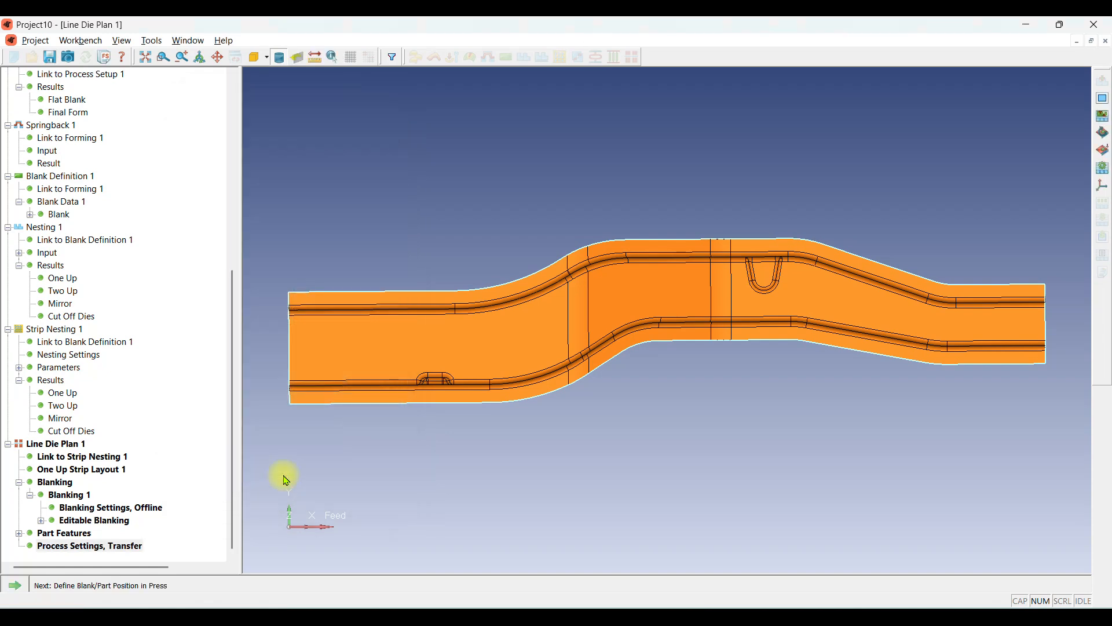
# Open the Blank/Part Position in Press definition for Line Die Plan 1.
pyautogui.click(26, 587)
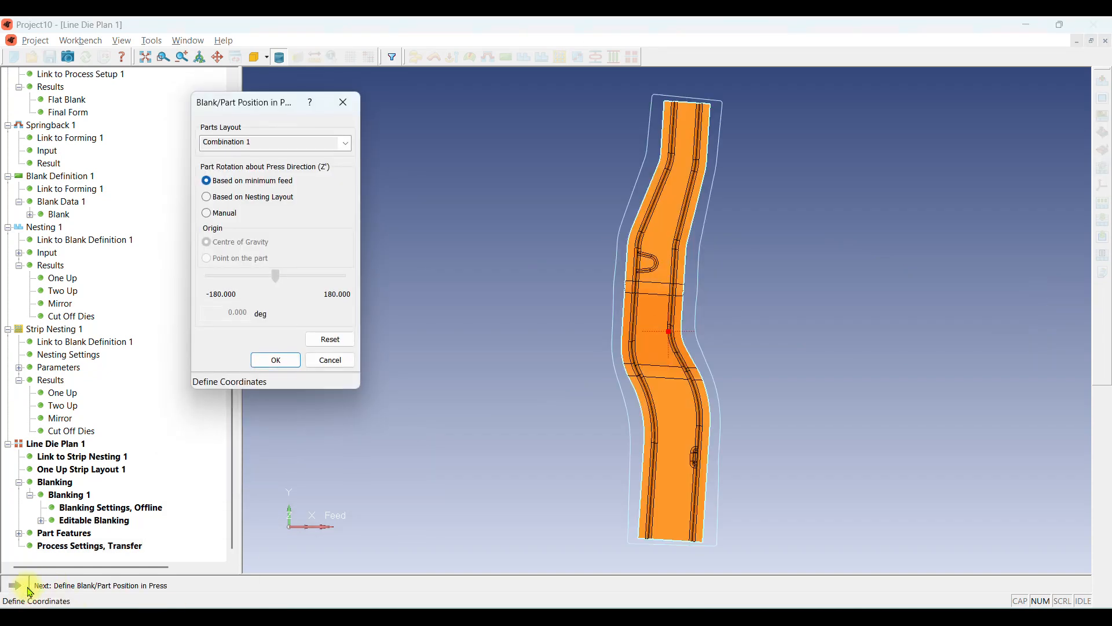
pyautogui.moveTo(234, 104); pyautogui.dragTo(255, 101)
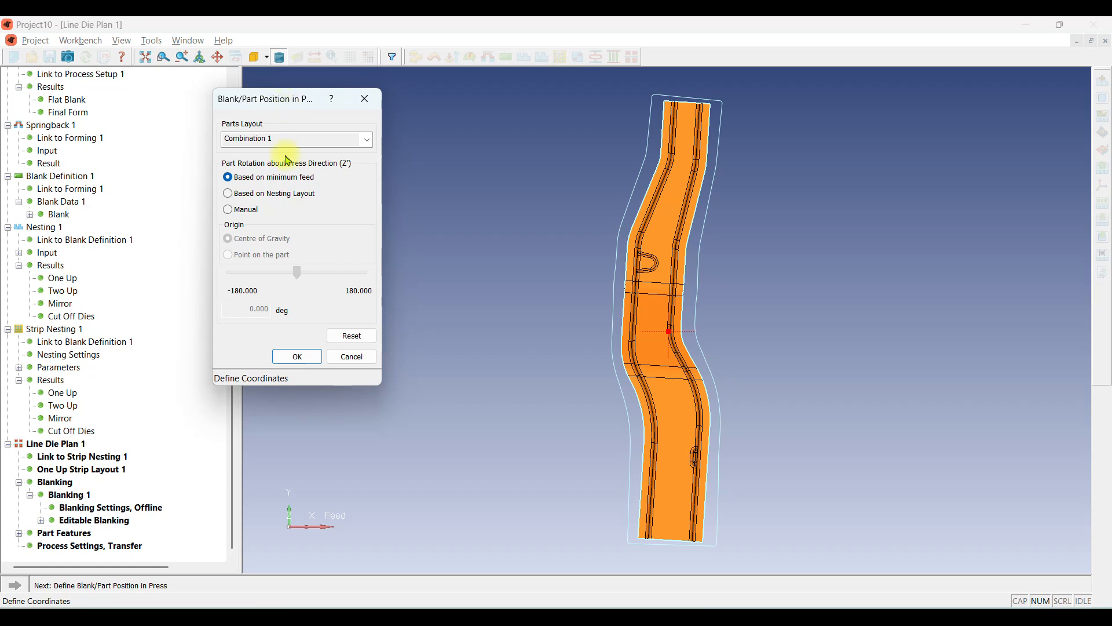
pyautogui.scroll(-1, 596, 241)
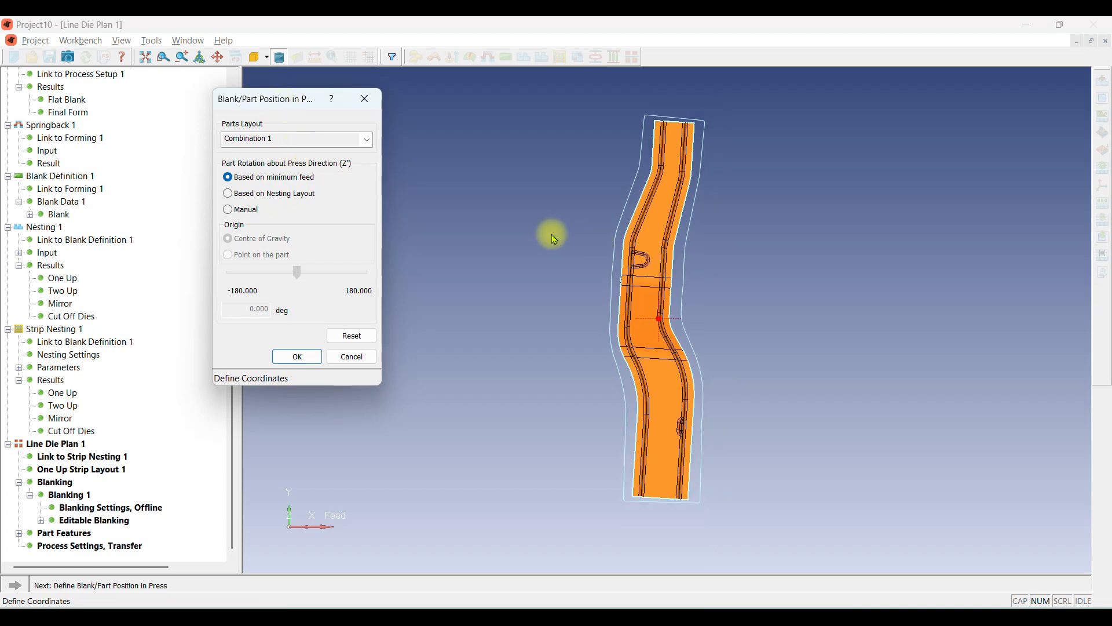
# Try the part rotation based on nesting layout, and a manual rotation of 7.2 degrees about the centre of gravity.
pyautogui.click(296, 200)
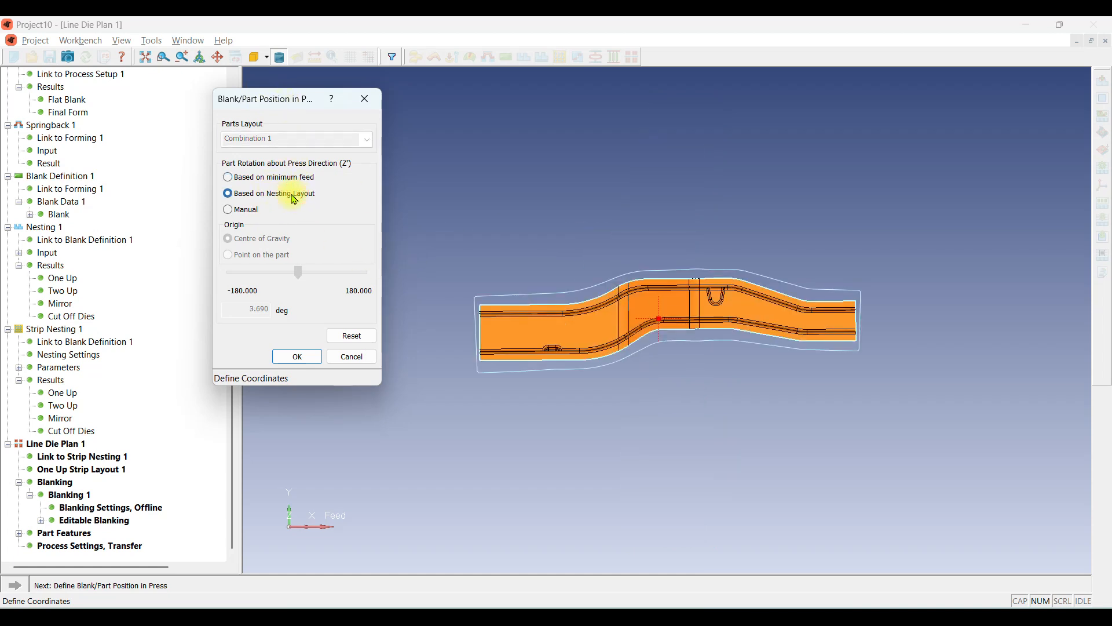
pyautogui.click(229, 210)
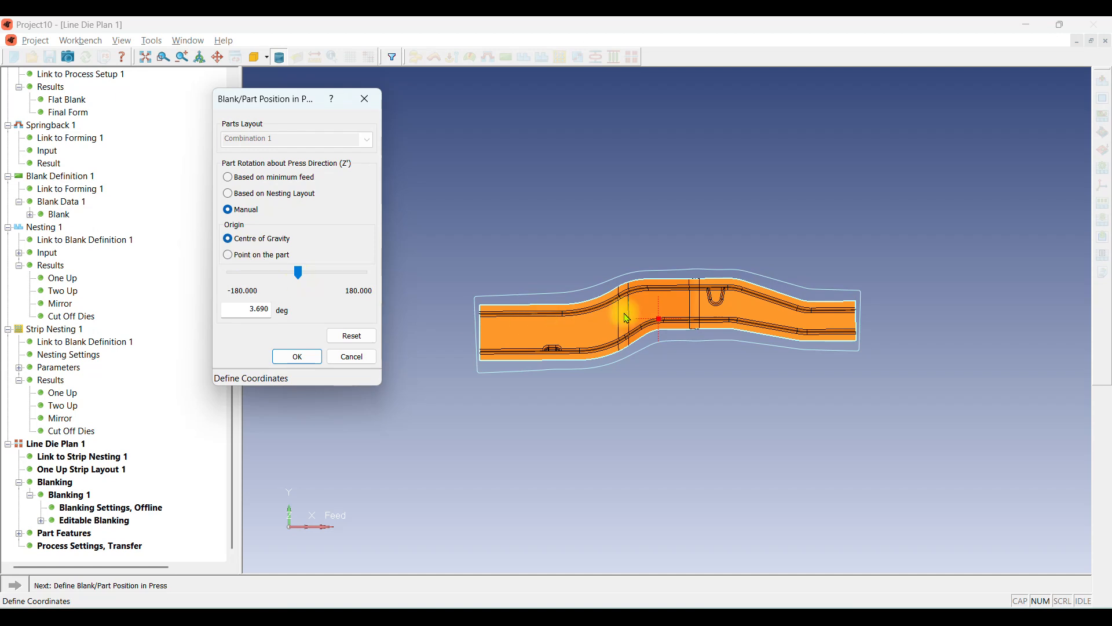
pyautogui.scroll(2, 680, 329)
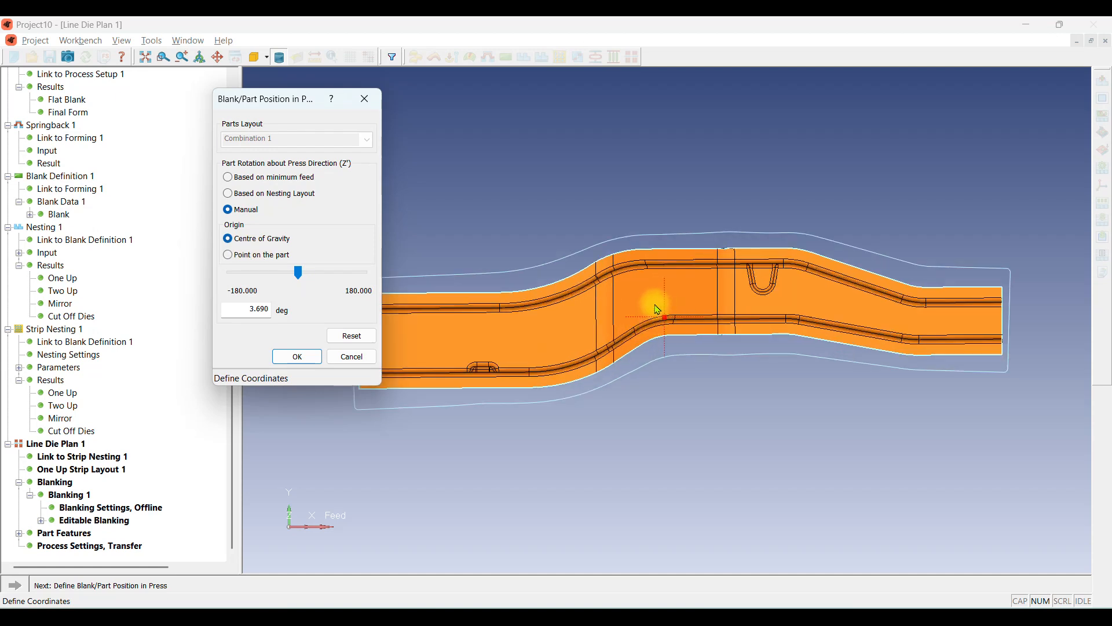
pyautogui.scroll(-2, 682, 268)
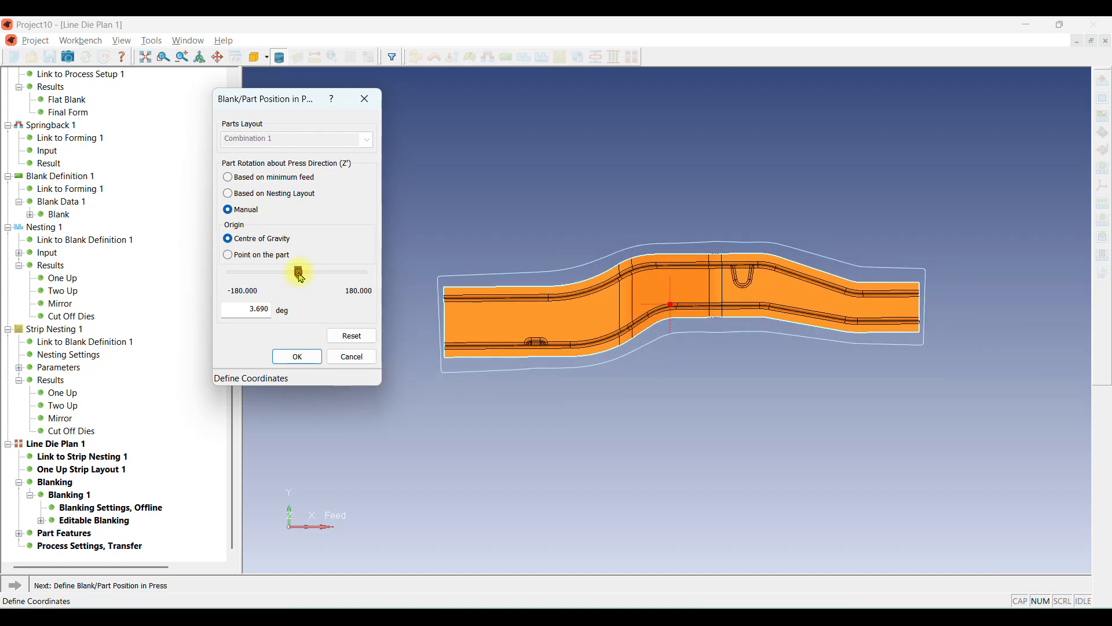
pyautogui.moveTo(299, 276)
pyautogui.mouseDown()
pyautogui.moveTo(231, 274)
pyautogui.moveTo(338, 274)
pyautogui.moveTo(290, 275)
pyautogui.moveTo(302, 284)
pyautogui.mouseUp()
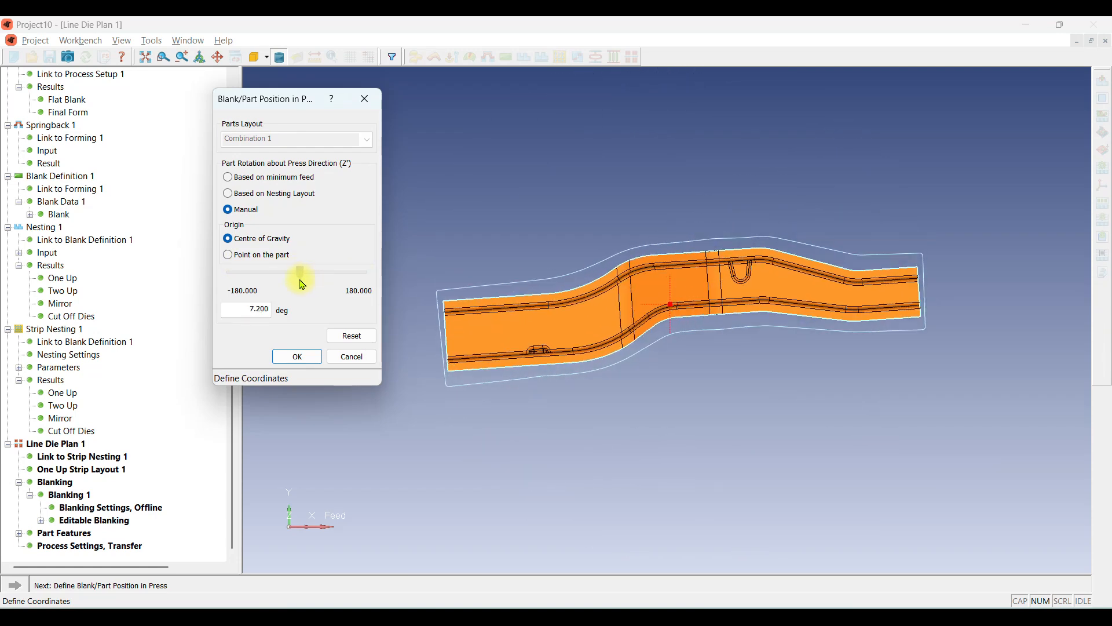
# Define the part's press rotation based on minimum feed and generate the die lineup process.
pyautogui.click(229, 177)
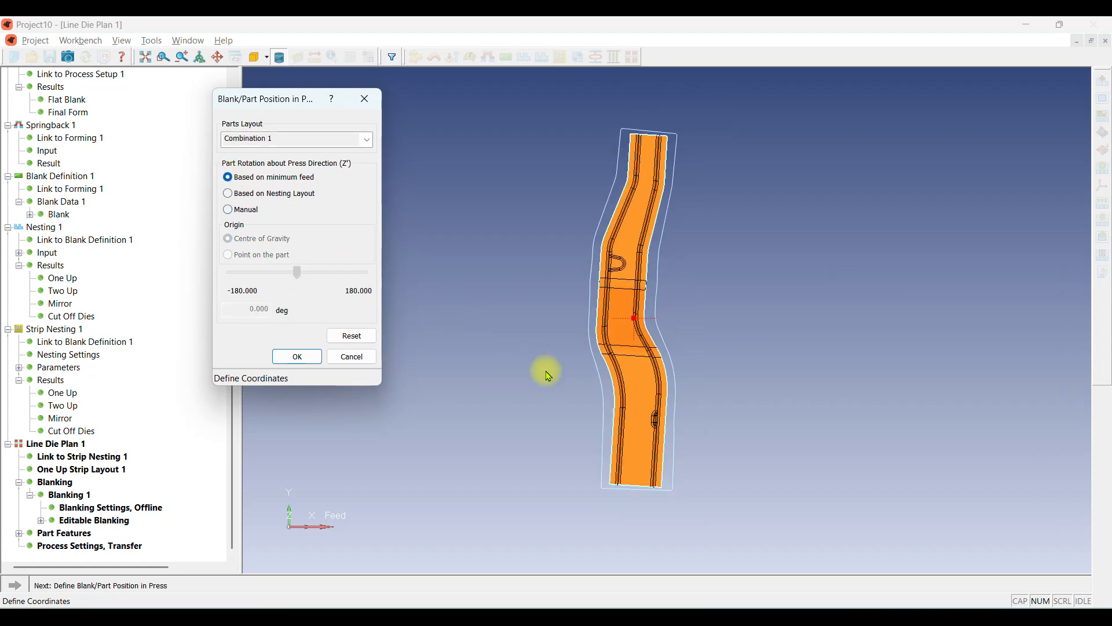
pyautogui.click(294, 357)
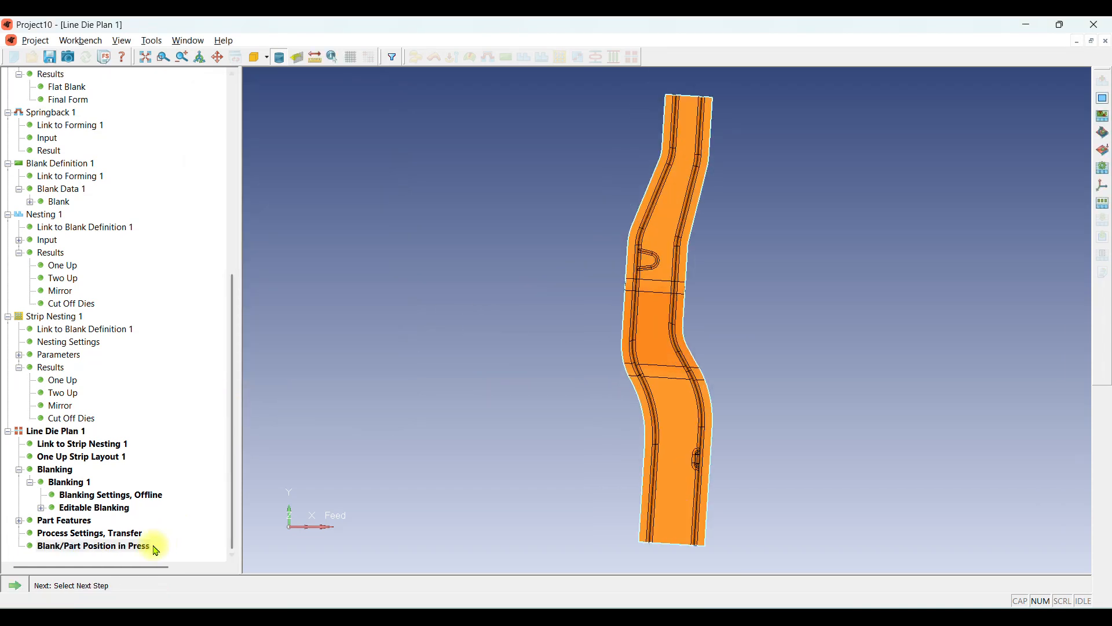
pyautogui.click(16, 585)
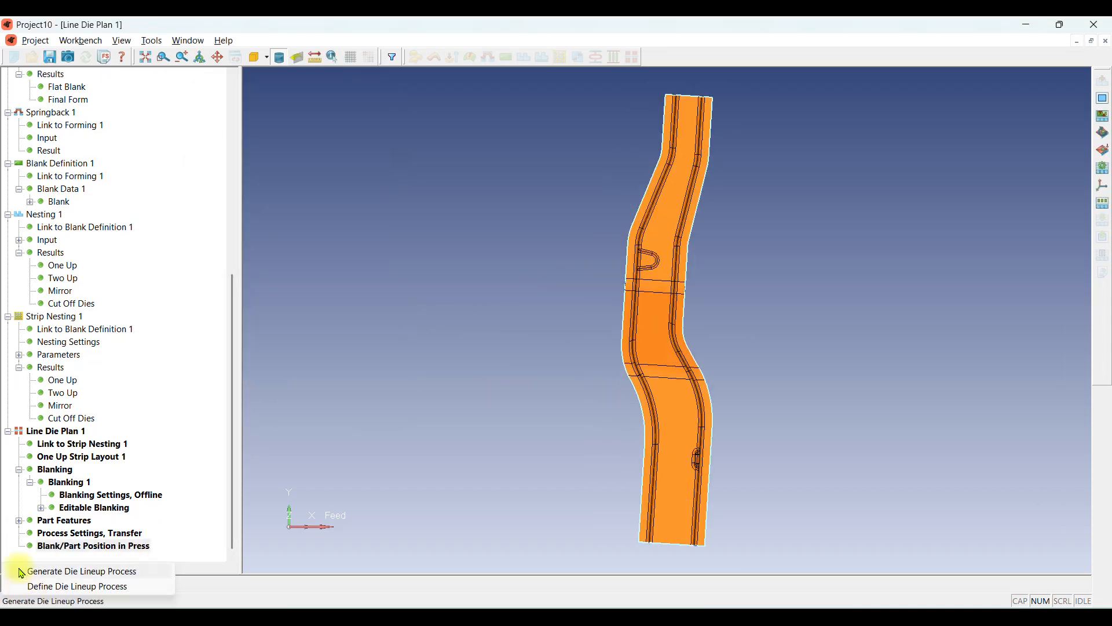
pyautogui.click(100, 580)
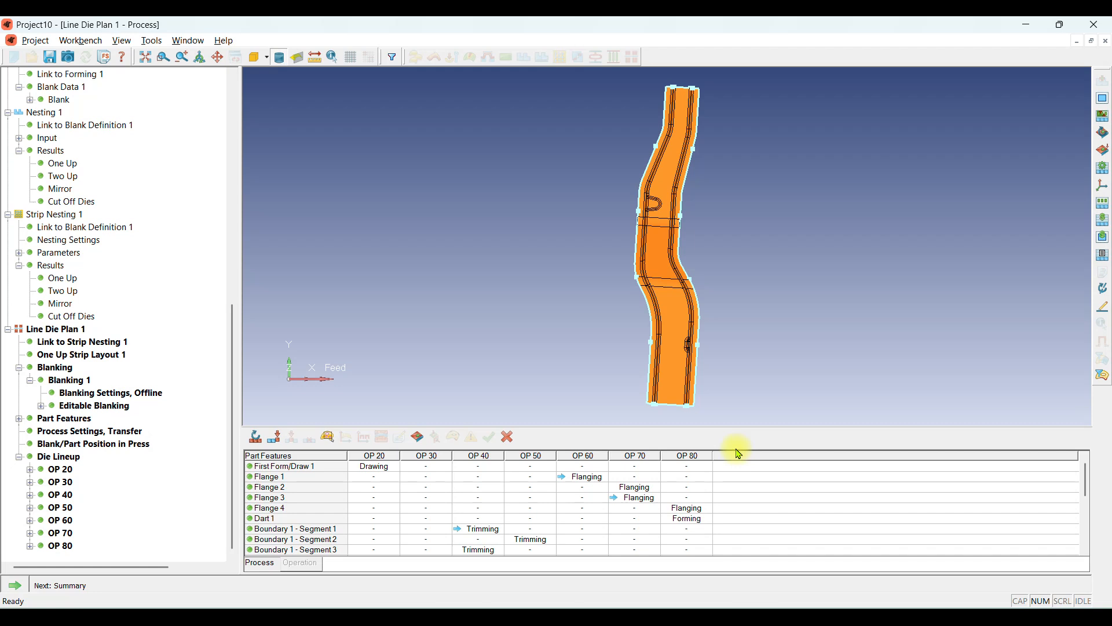
# Examine the drawing operation OP 20 and the trimming operations OP 30, OP 40 and OP 50 highlighted on the rail.
pyautogui.moveTo(735, 444); pyautogui.dragTo(733, 402)
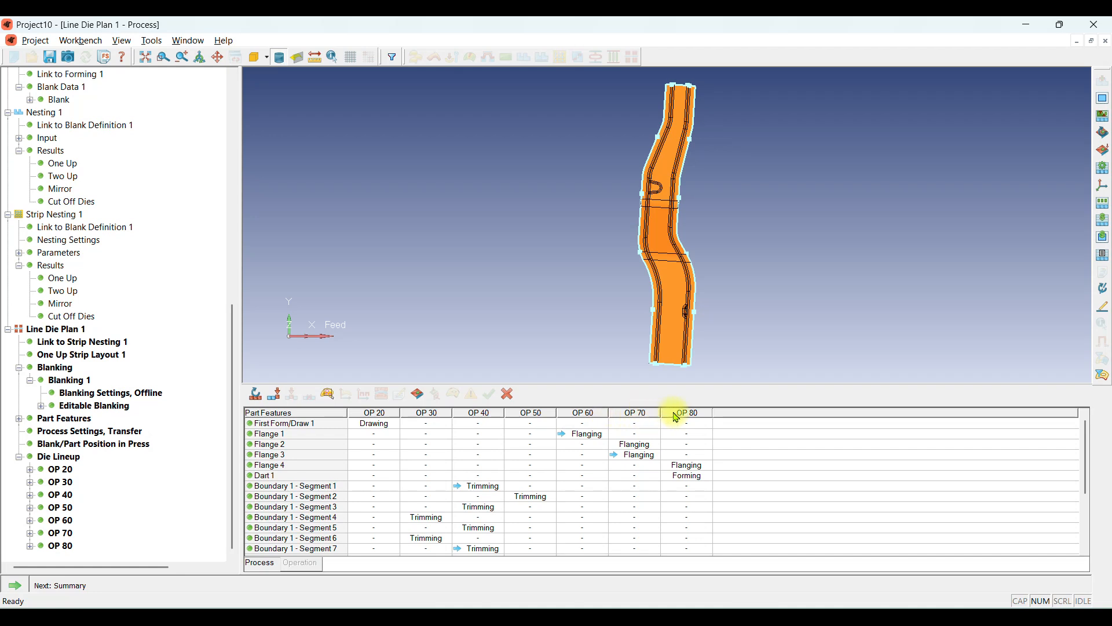
pyautogui.click(375, 423)
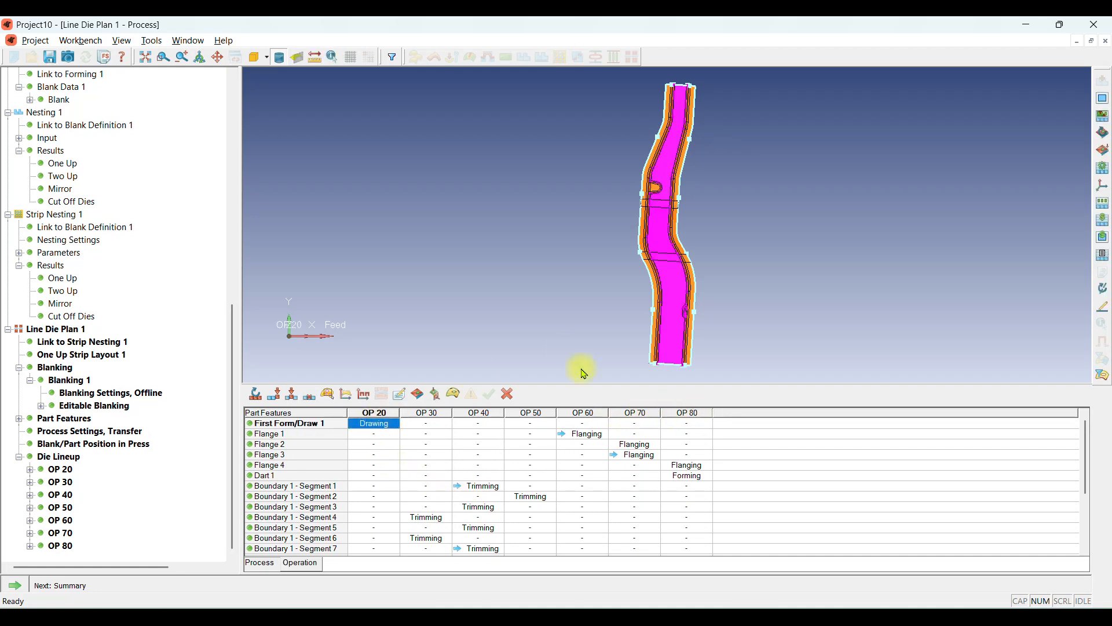
pyautogui.moveTo(638, 317); pyautogui.dragTo(602, 291, button='middle')
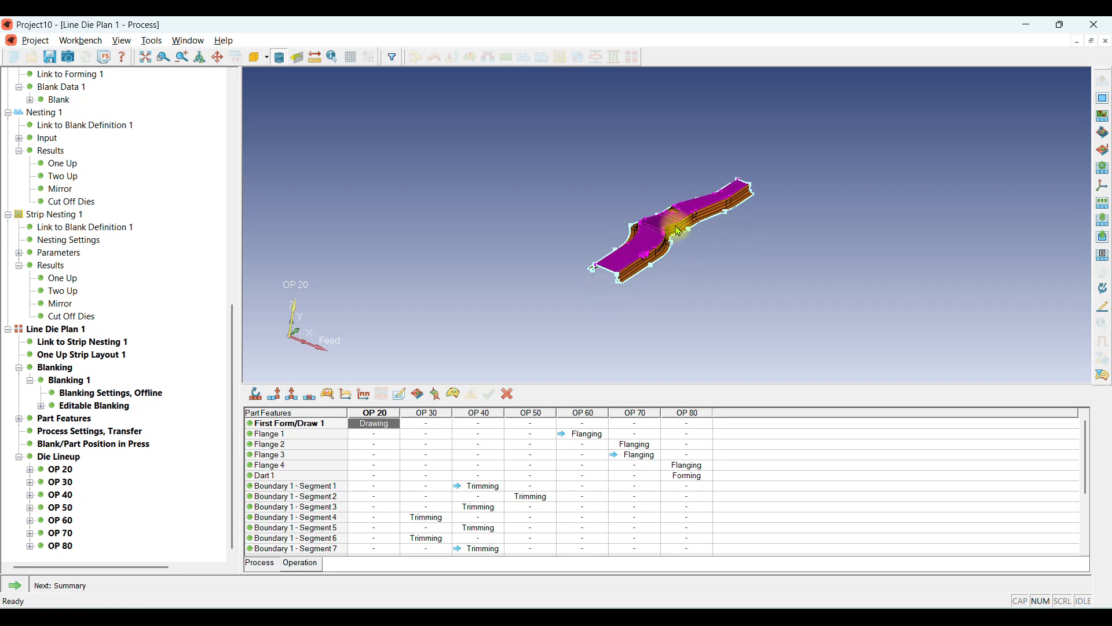
pyautogui.scroll(4, 674, 227)
pyautogui.moveTo(674, 229); pyautogui.dragTo(583, 267, button='middle')
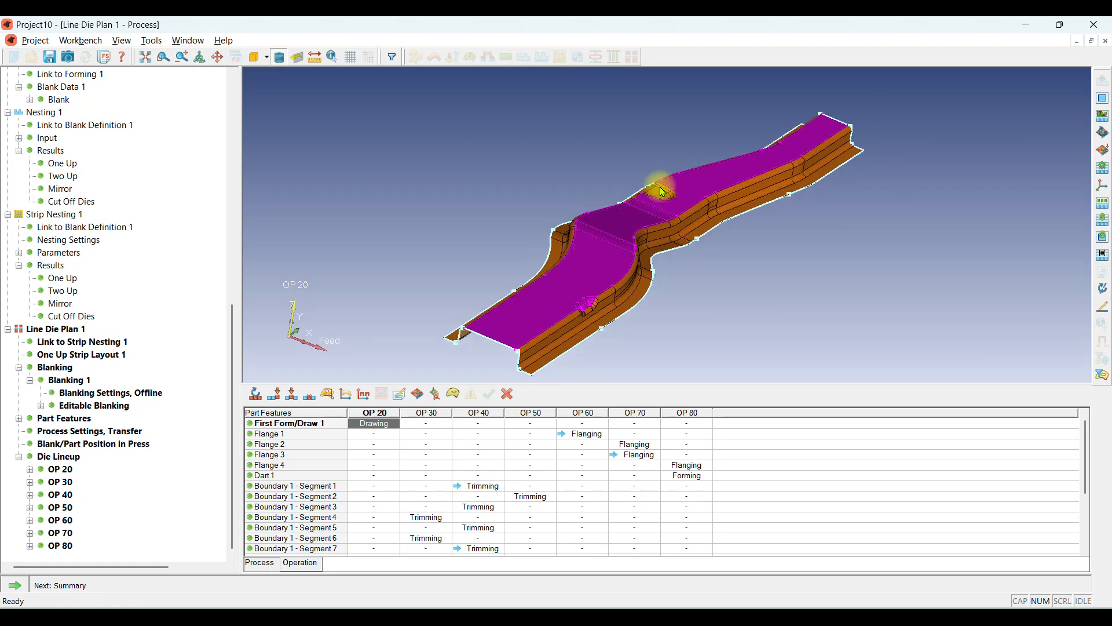
pyautogui.click(432, 417)
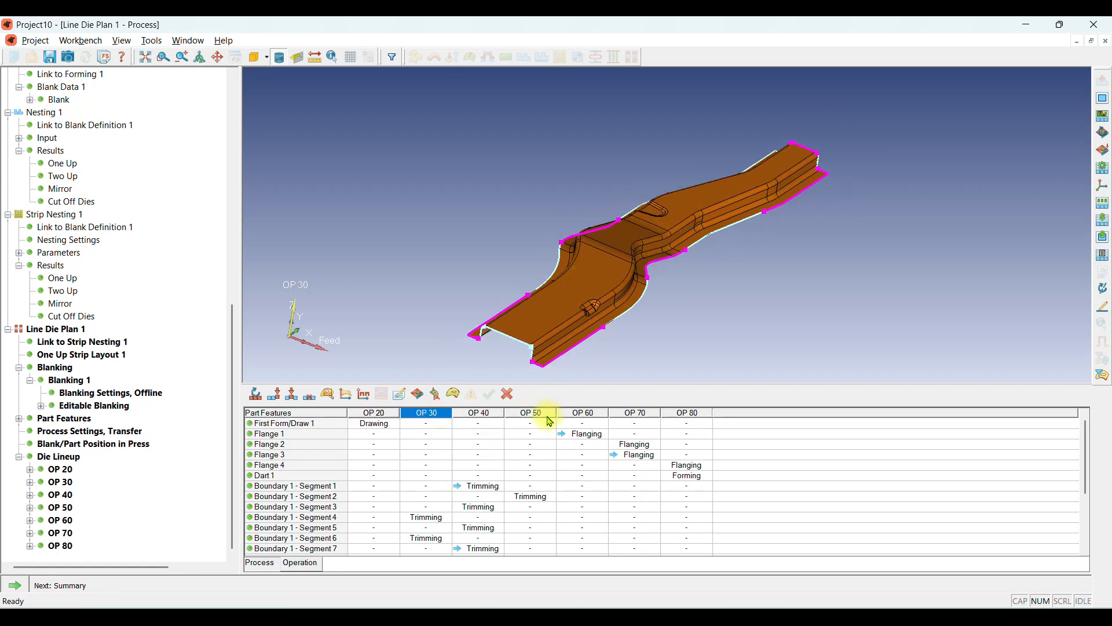
pyautogui.click(487, 419)
pyautogui.moveTo(735, 238); pyautogui.dragTo(708, 234, button='middle')
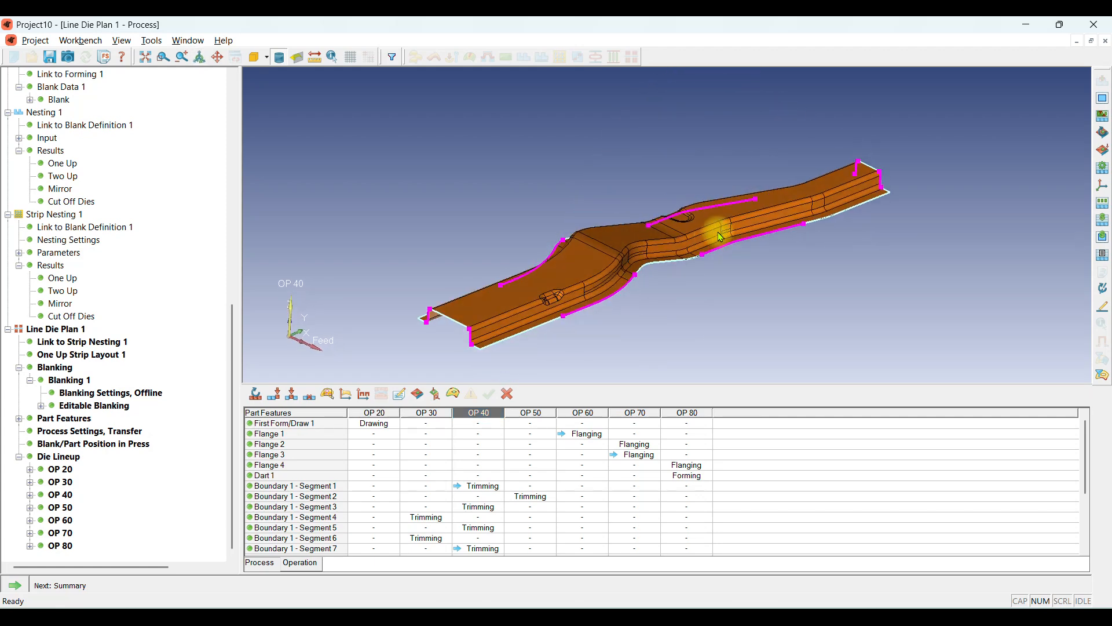
pyautogui.click(539, 415)
pyautogui.moveTo(843, 188); pyautogui.dragTo(856, 207, button='middle')
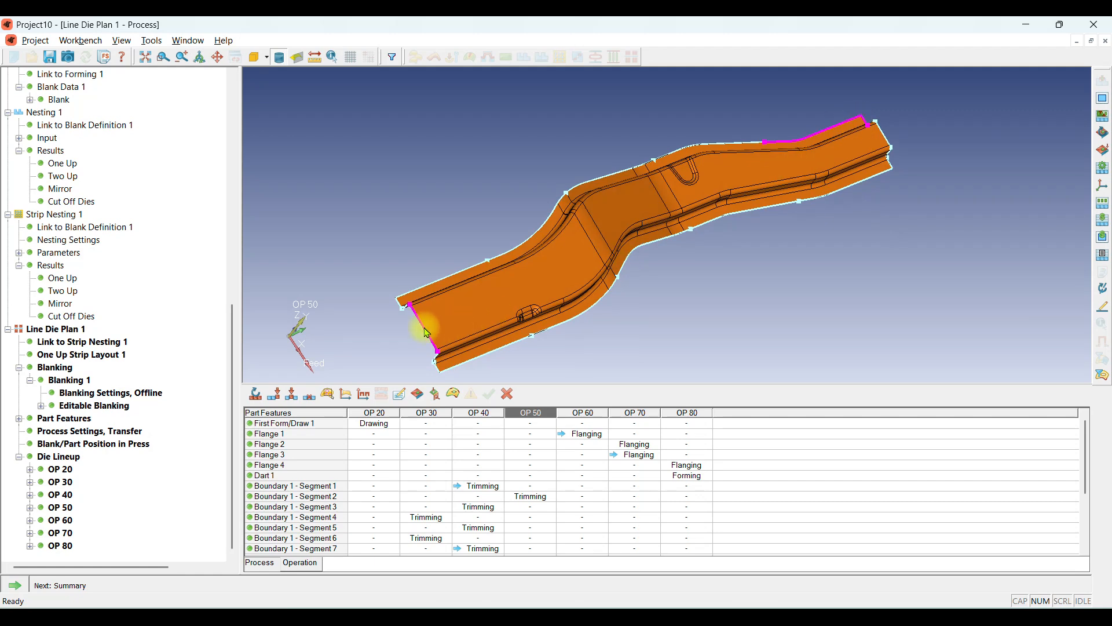
# Examine the flanging and forming areas of OP 60, OP 70 and OP 80 on the rail from several angles.
pyautogui.click(582, 413)
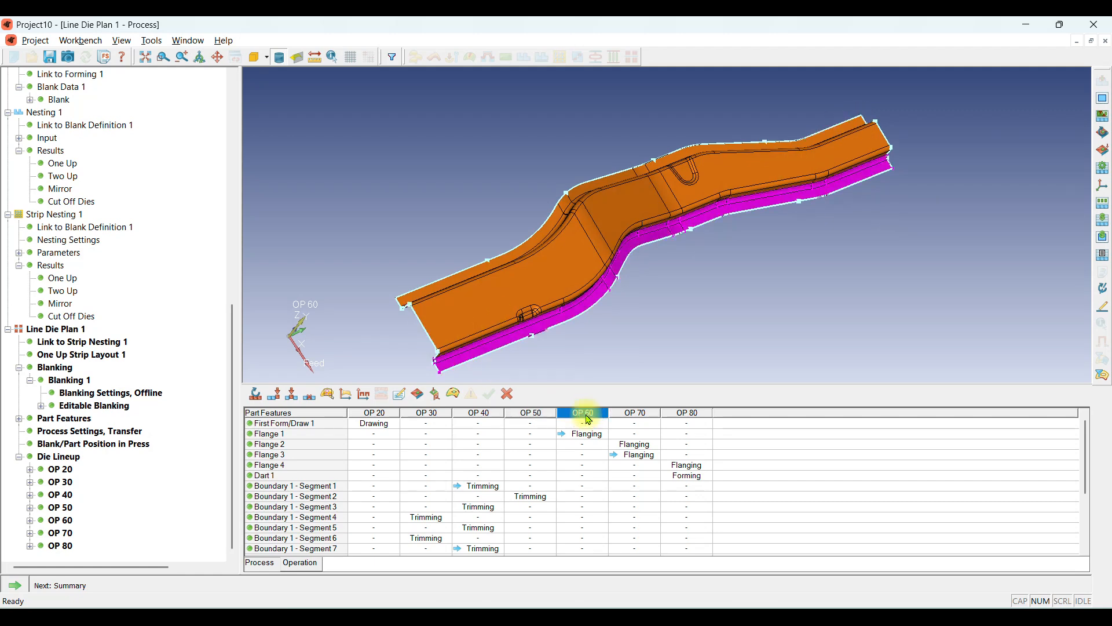
pyautogui.moveTo(684, 320); pyautogui.dragTo(670, 310, button='middle')
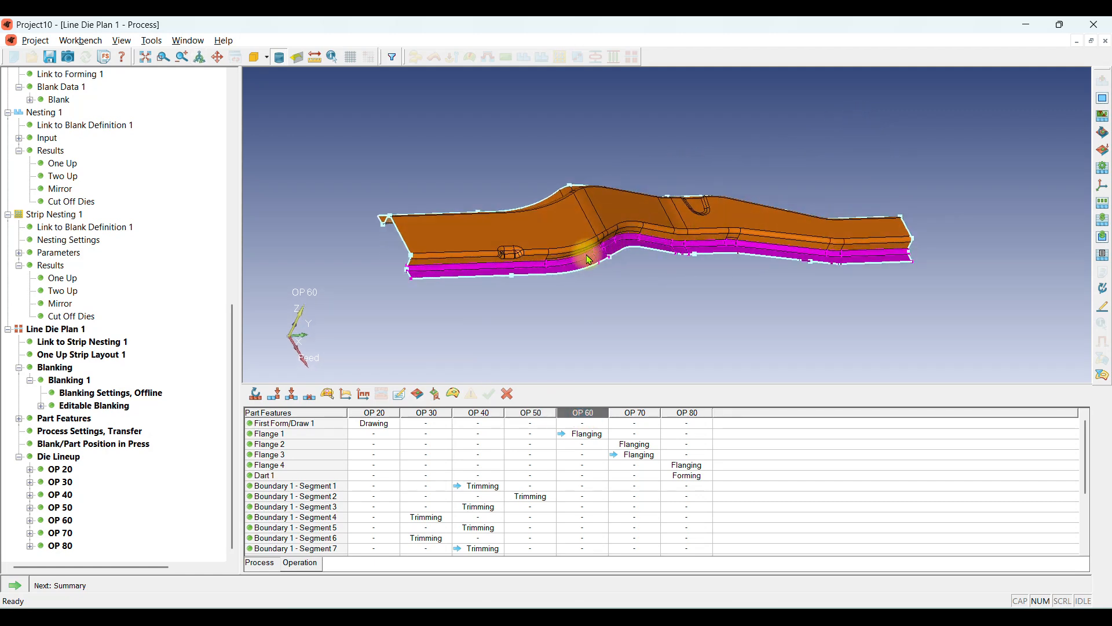
pyautogui.click(622, 413)
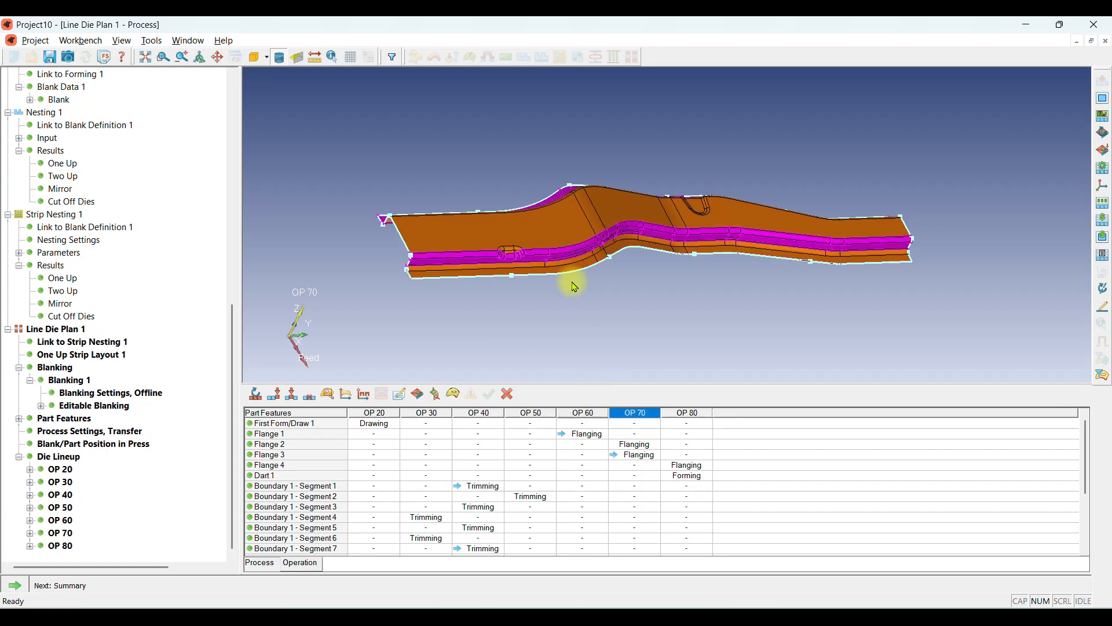
pyautogui.moveTo(571, 281)
pyautogui.mouseDown(button='middle')
pyautogui.moveTo(591, 293)
pyautogui.moveTo(578, 292)
pyautogui.mouseUp(button='middle')
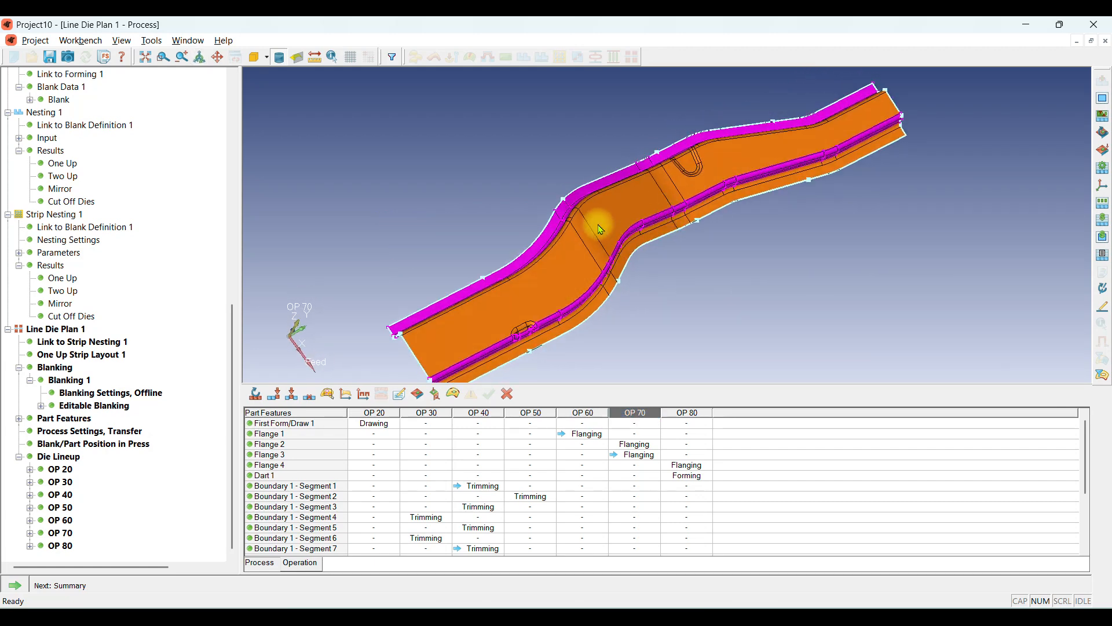
pyautogui.click(695, 414)
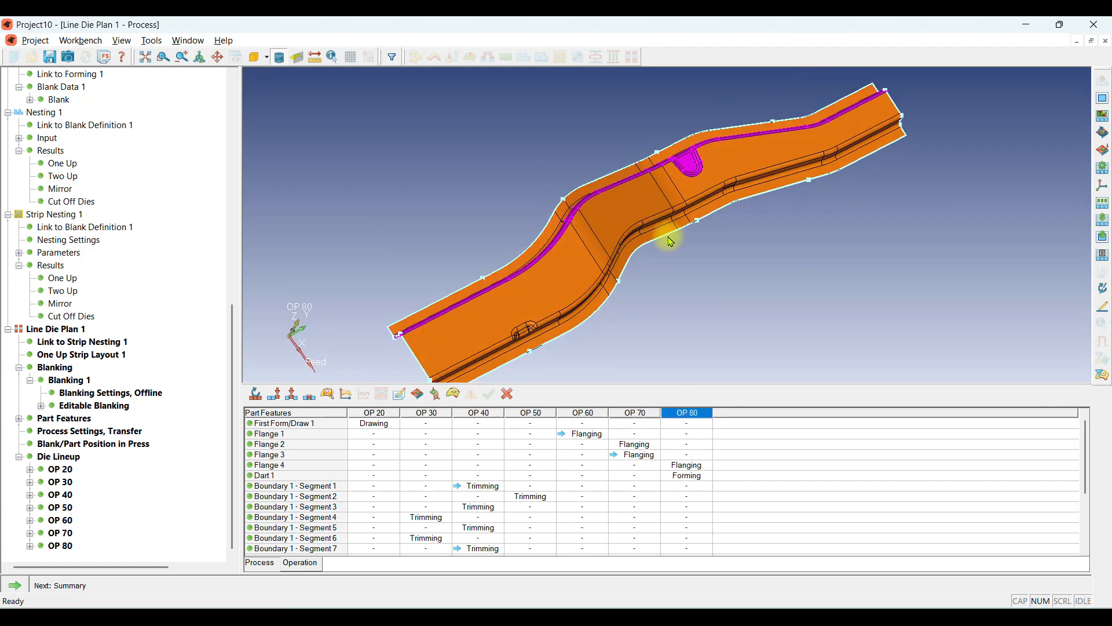
pyautogui.moveTo(669, 234); pyautogui.dragTo(701, 210, button='middle')
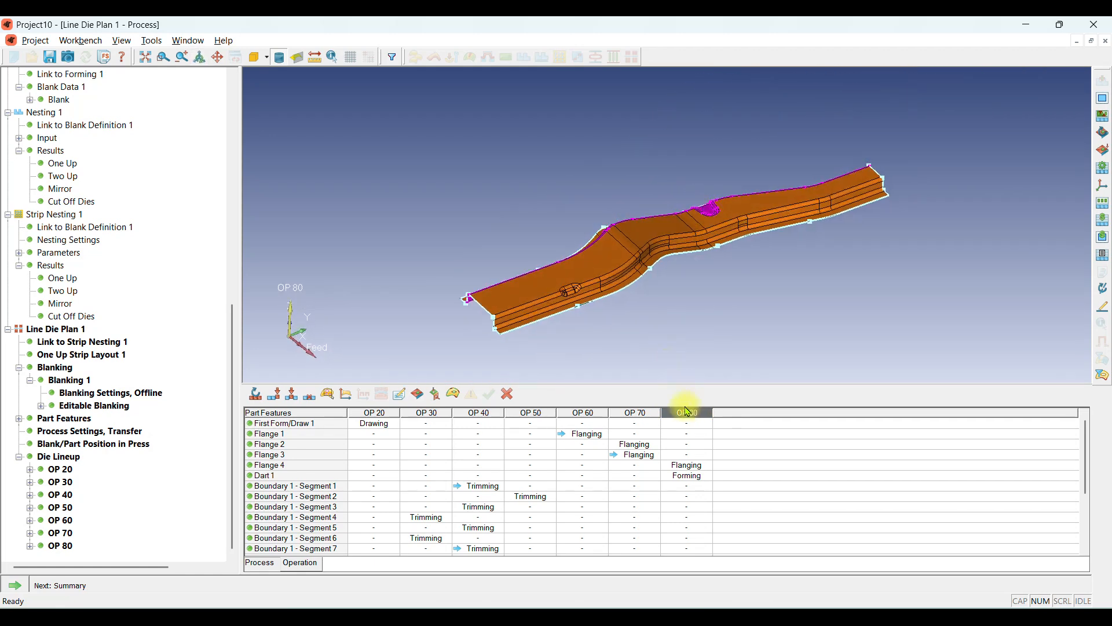
# Compare the trim segments assigned to OP 30, OP 40 and OP 50 along the rail's boundary.
pyautogui.click(371, 413)
pyautogui.click(425, 413)
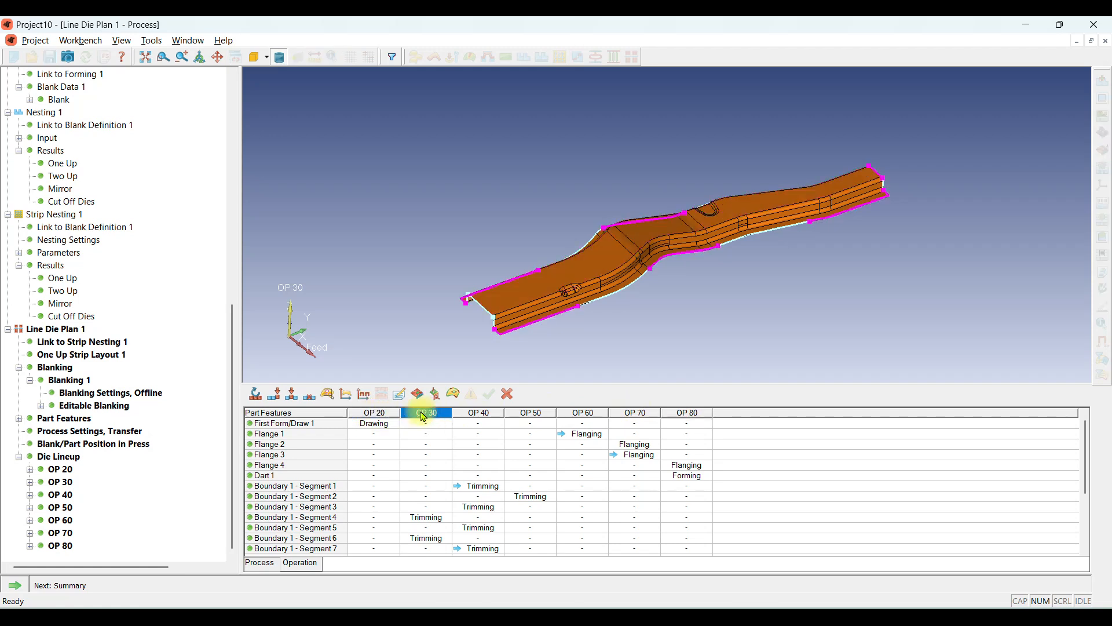
pyautogui.moveTo(541, 310); pyautogui.dragTo(566, 318, button='middle')
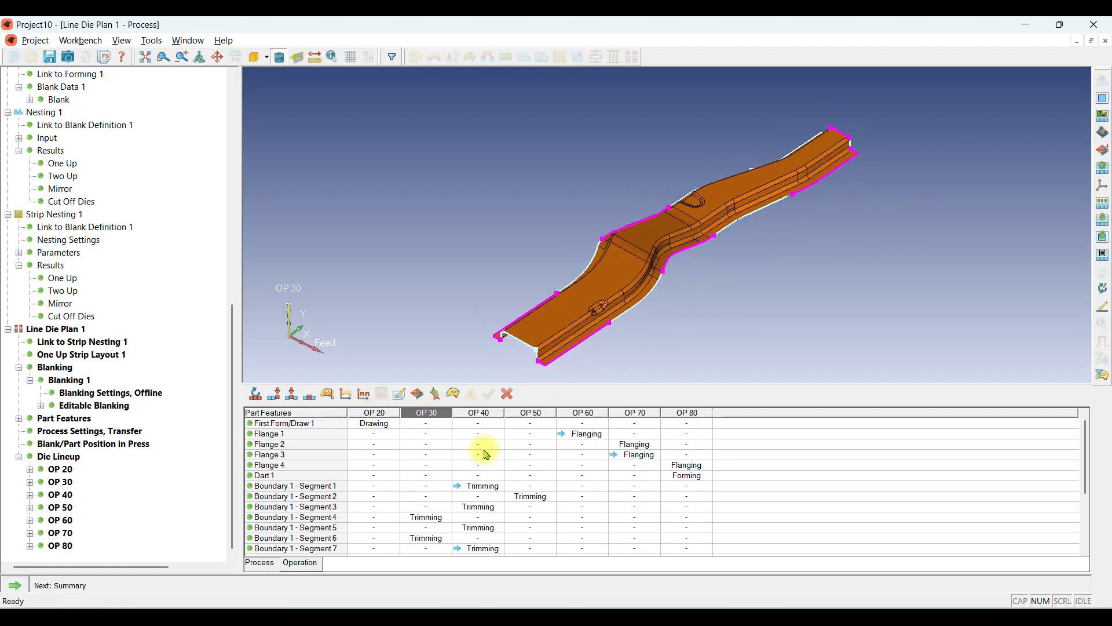
pyautogui.click(484, 412)
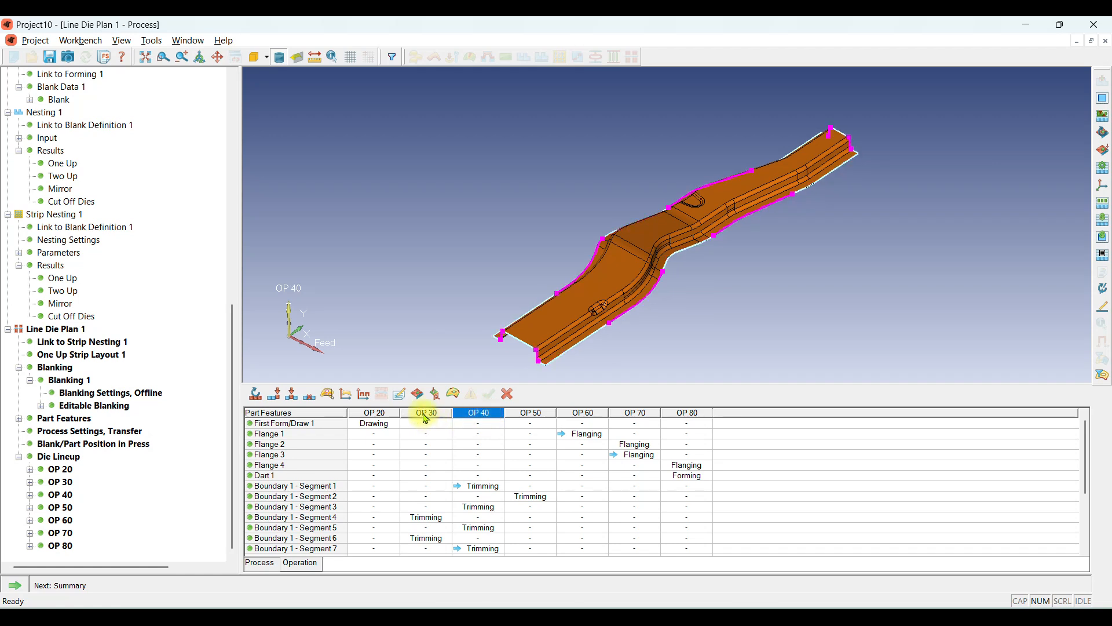
pyautogui.press('Left')
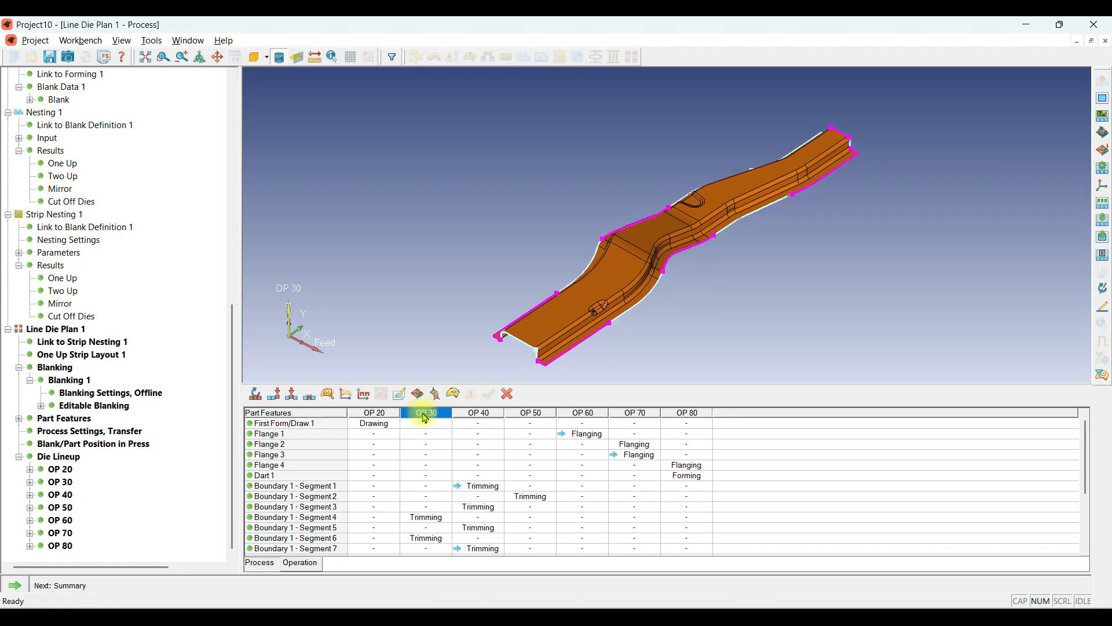
pyautogui.click(478, 415)
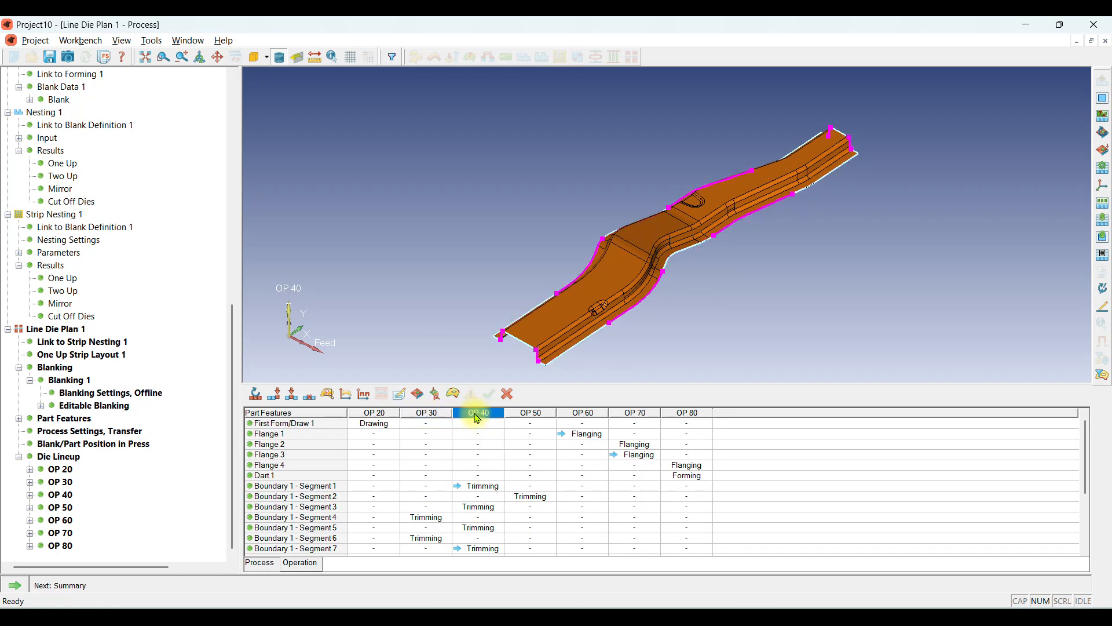
pyautogui.click(525, 415)
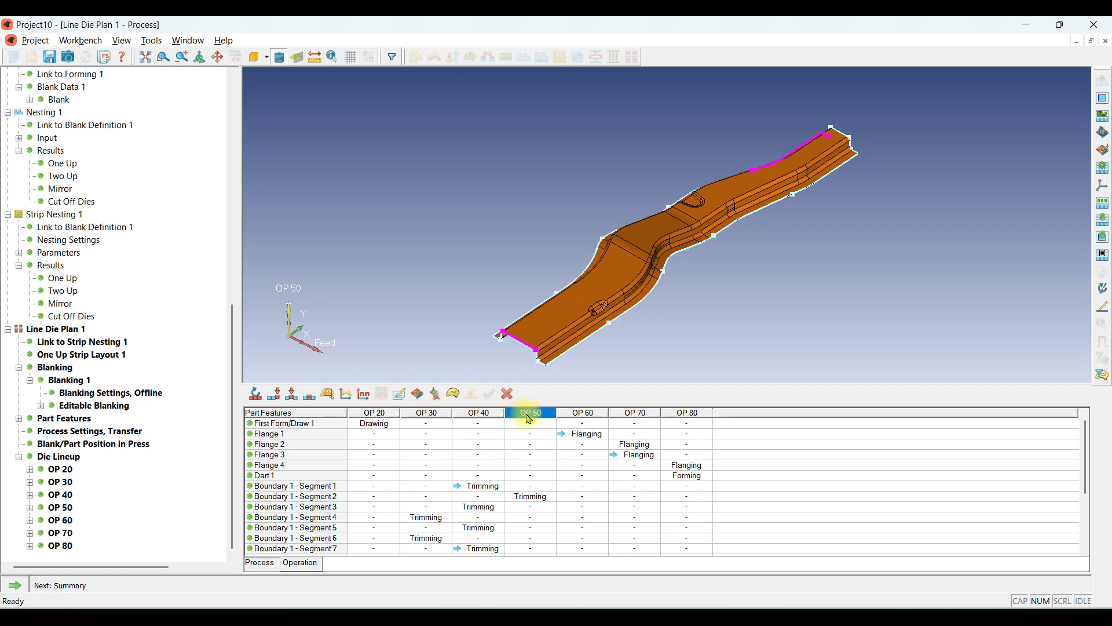
pyautogui.click(433, 415)
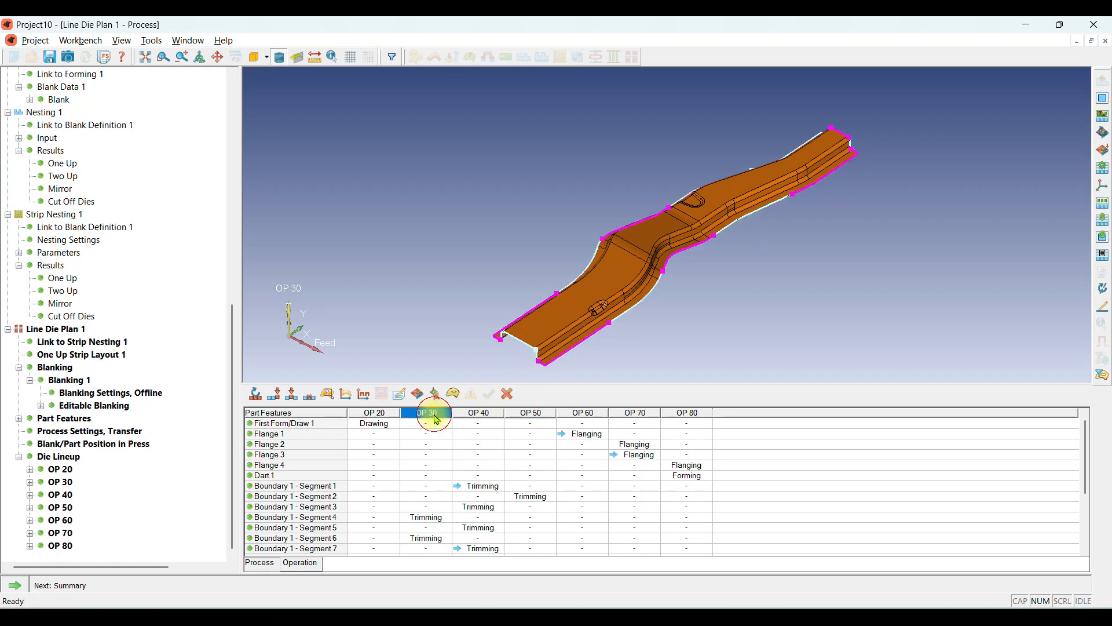
# Reassign the trimming of Boundary 1 - Segment 2 to OP 30, then check the process and choose to continue.
pyautogui.click(544, 415)
pyautogui.click(541, 497)
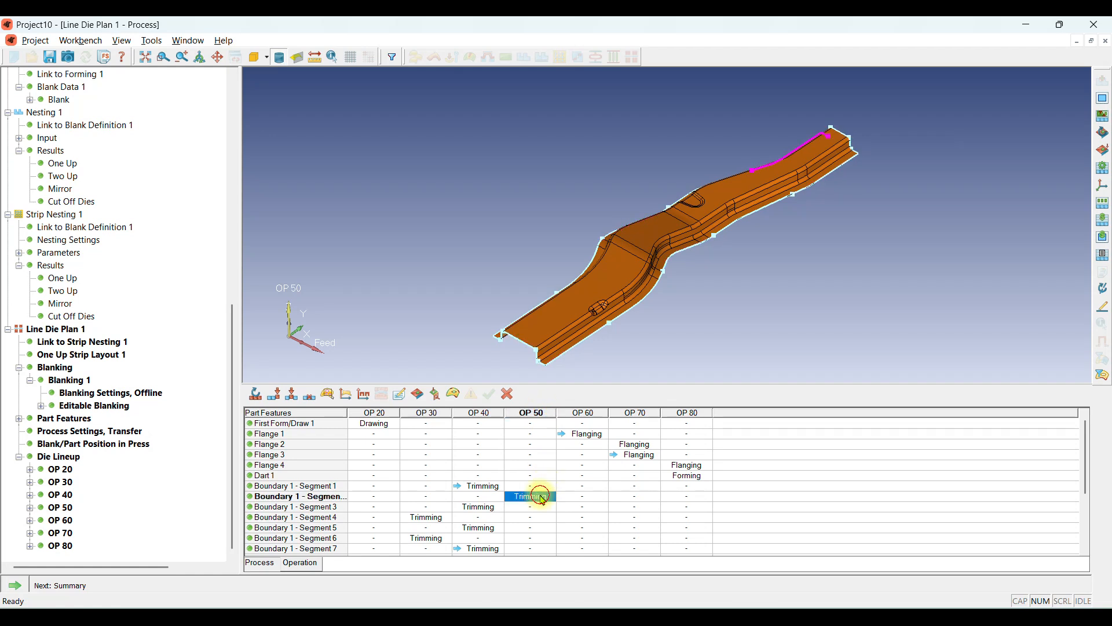
pyautogui.moveTo(541, 497); pyautogui.dragTo(433, 497)
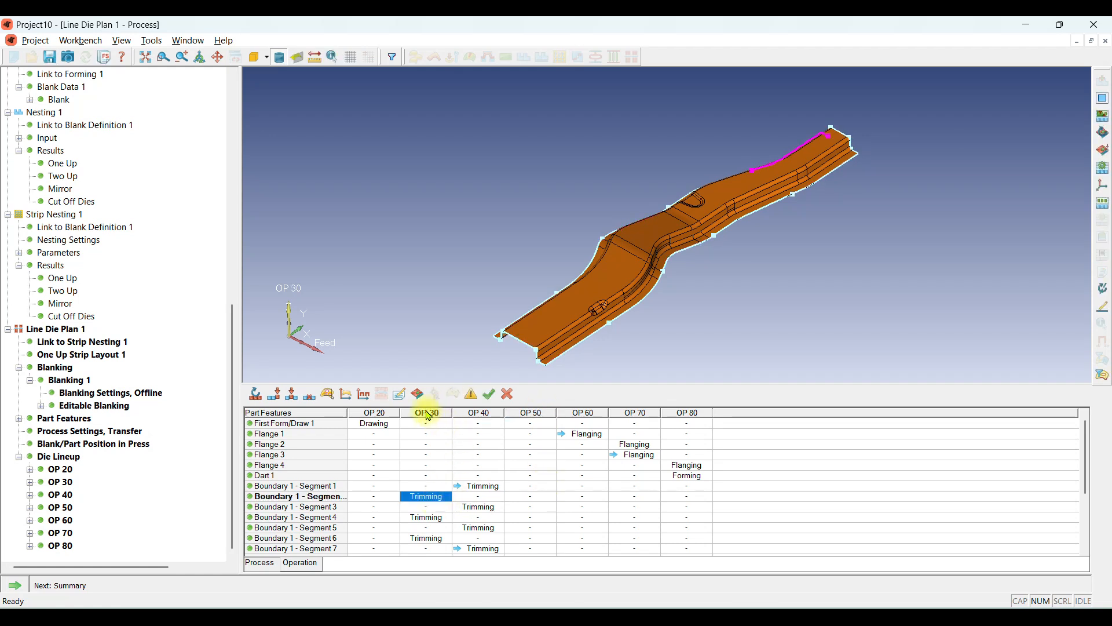
pyautogui.click(470, 398)
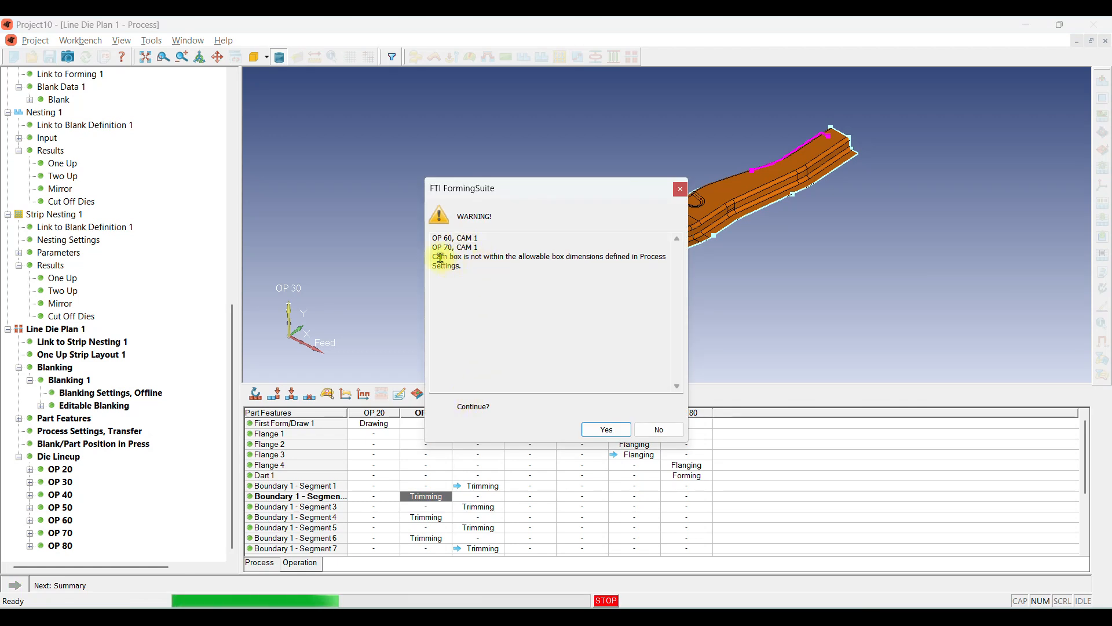
pyautogui.moveTo(452, 270); pyautogui.dragTo(577, 263)
pyautogui.click(598, 300)
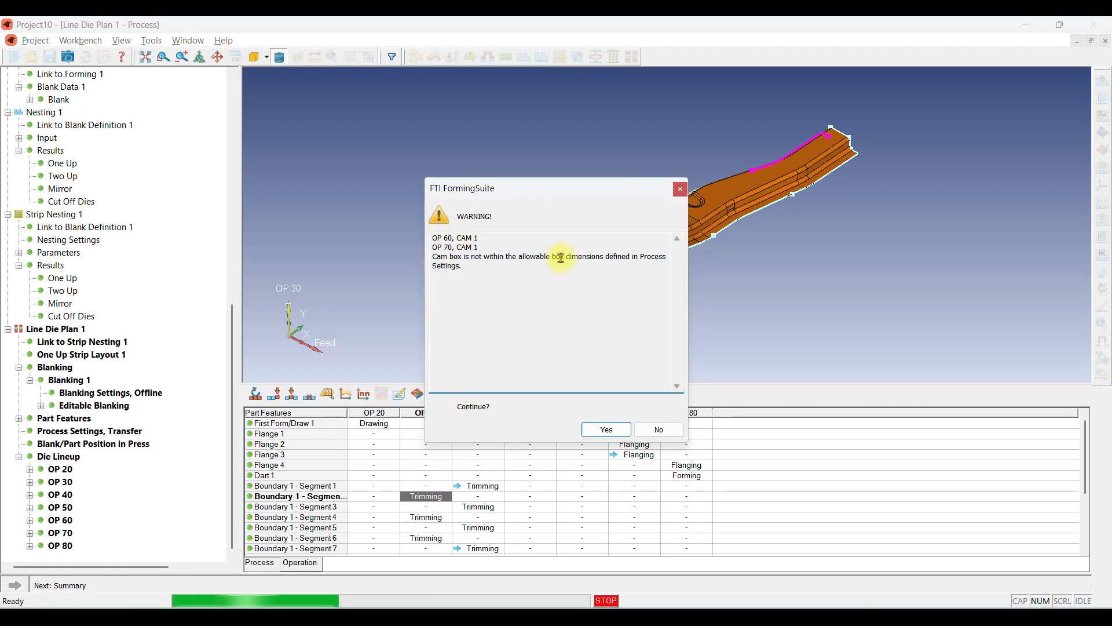
pyautogui.moveTo(597, 301); pyautogui.dragTo(595, 270)
pyautogui.click(580, 307)
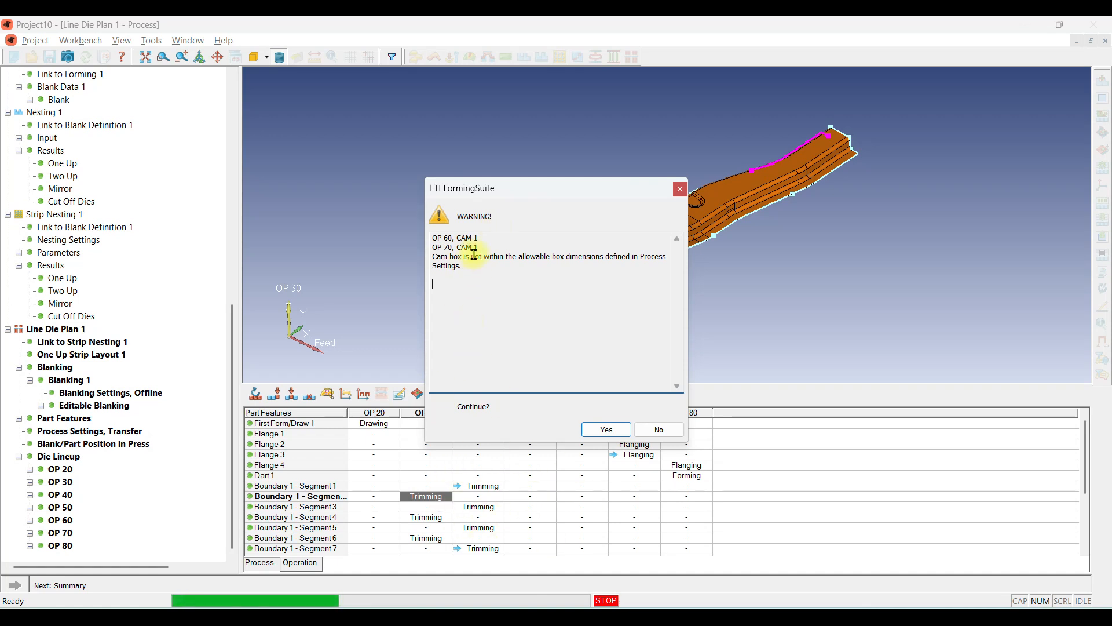
pyautogui.click(602, 432)
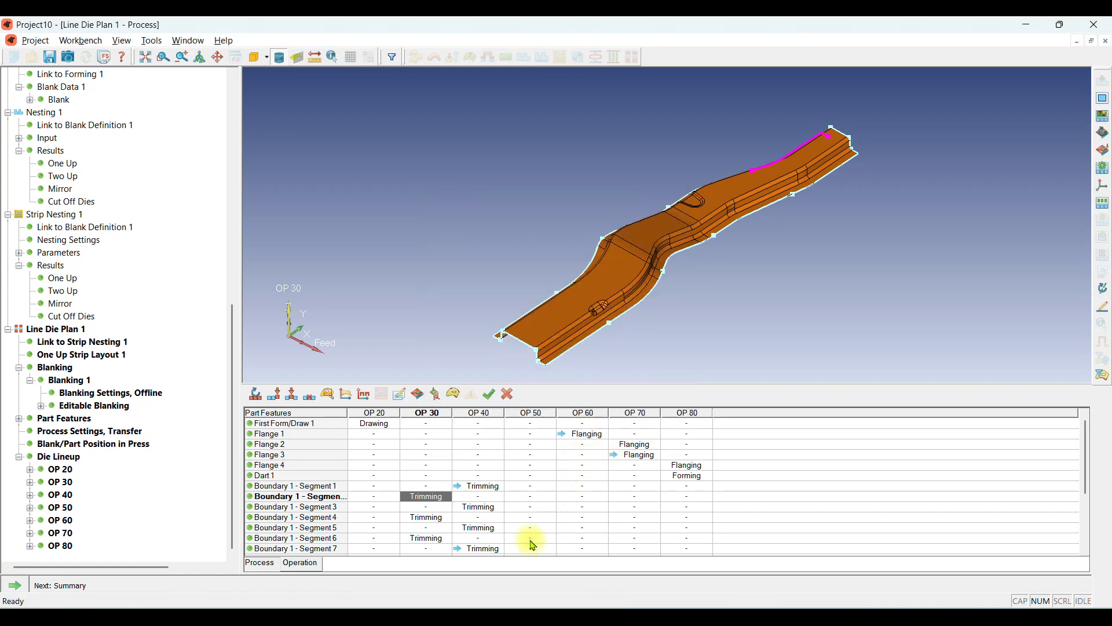
# Reassign the remaining OP 50 trimming, Boundary 1 - Segment 8, to OP 30 and check the process again, choosing to continue.
pyautogui.click(545, 413)
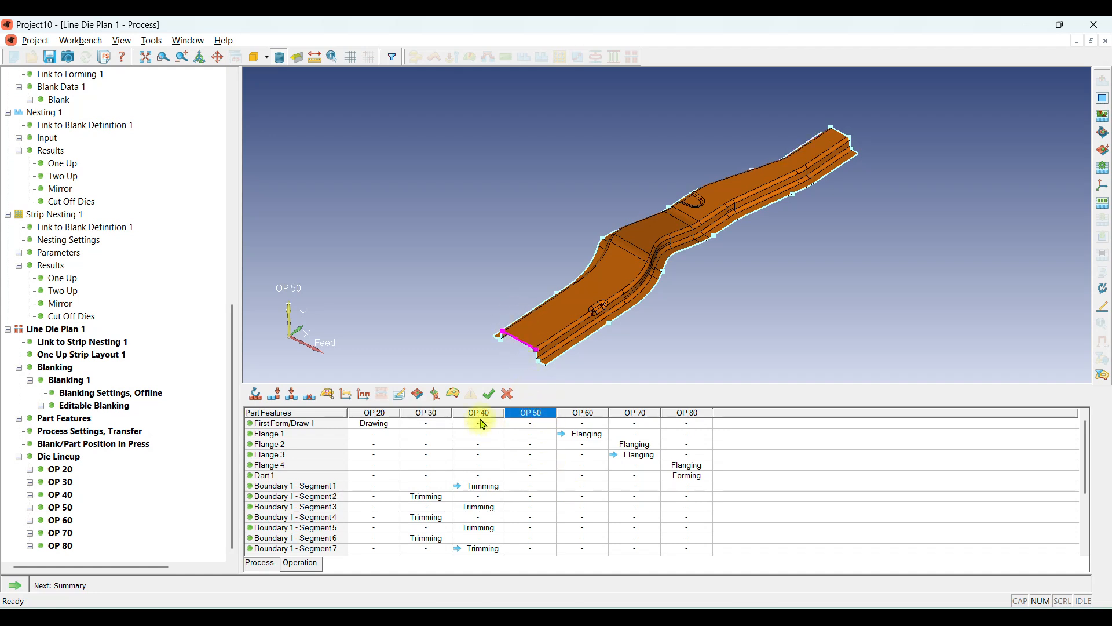
pyautogui.scroll(-4, 533, 458)
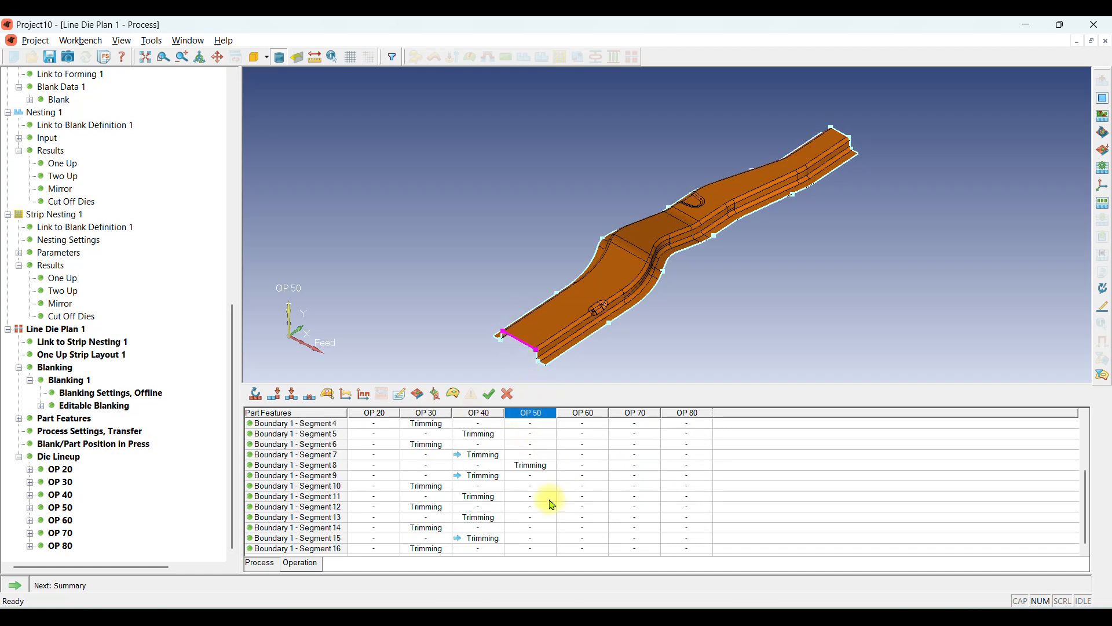
pyautogui.click(482, 412)
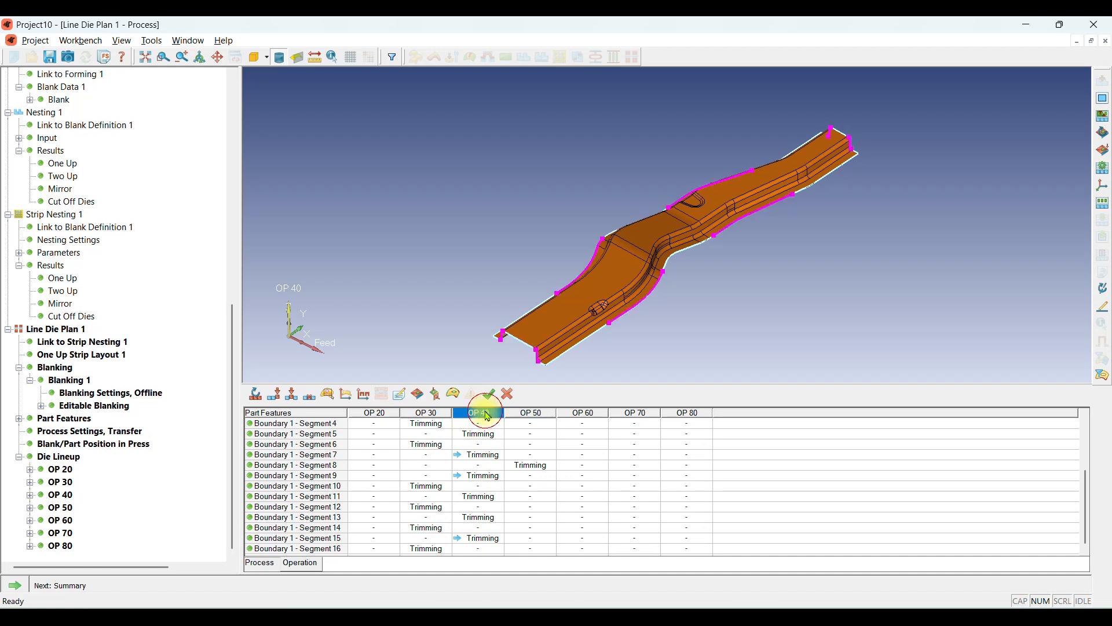
pyautogui.click(436, 415)
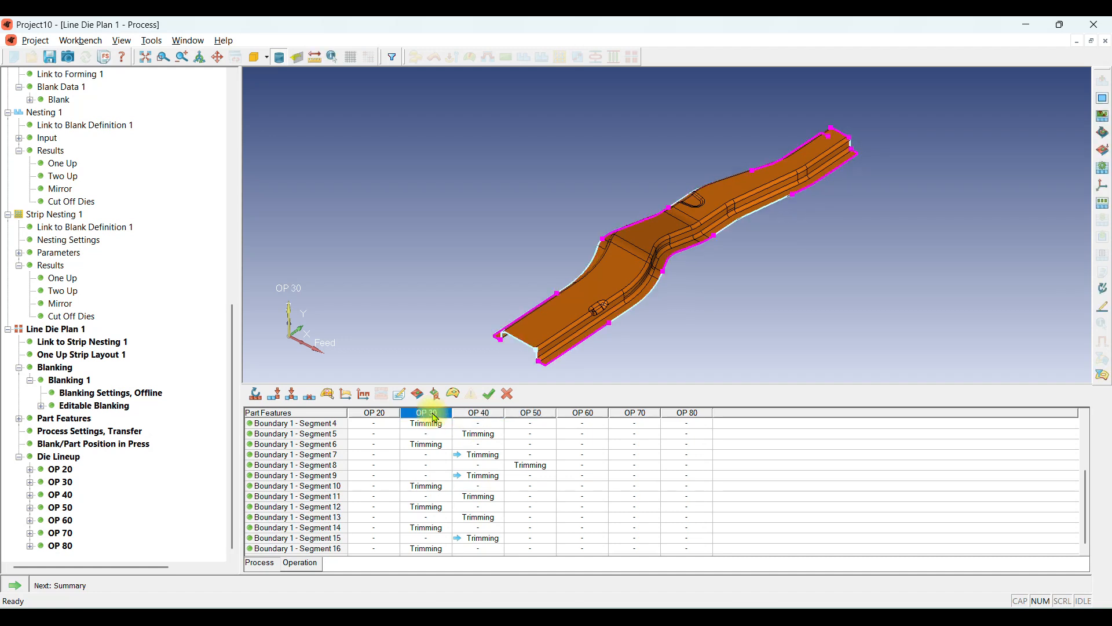
pyautogui.moveTo(520, 470); pyautogui.dragTo(427, 466)
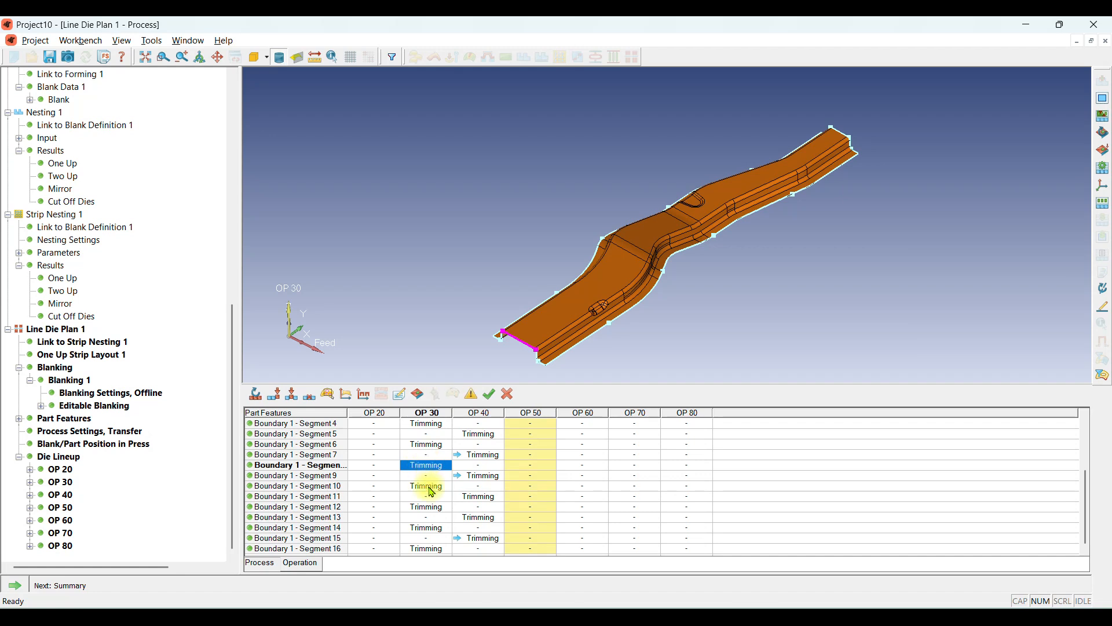
pyautogui.click(471, 389)
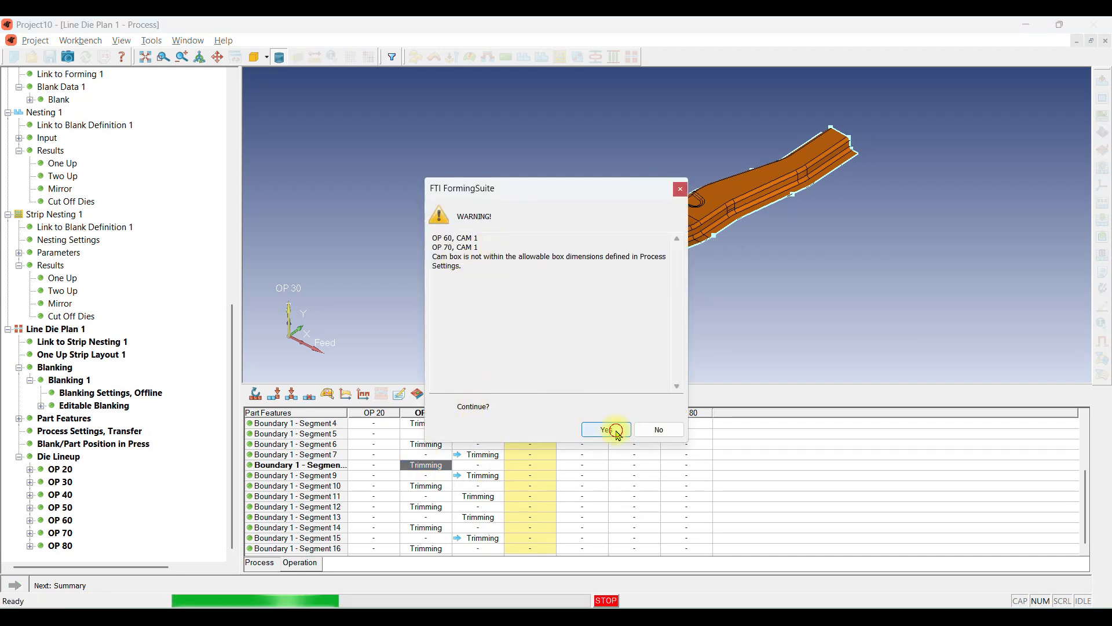
pyautogui.click(606, 429)
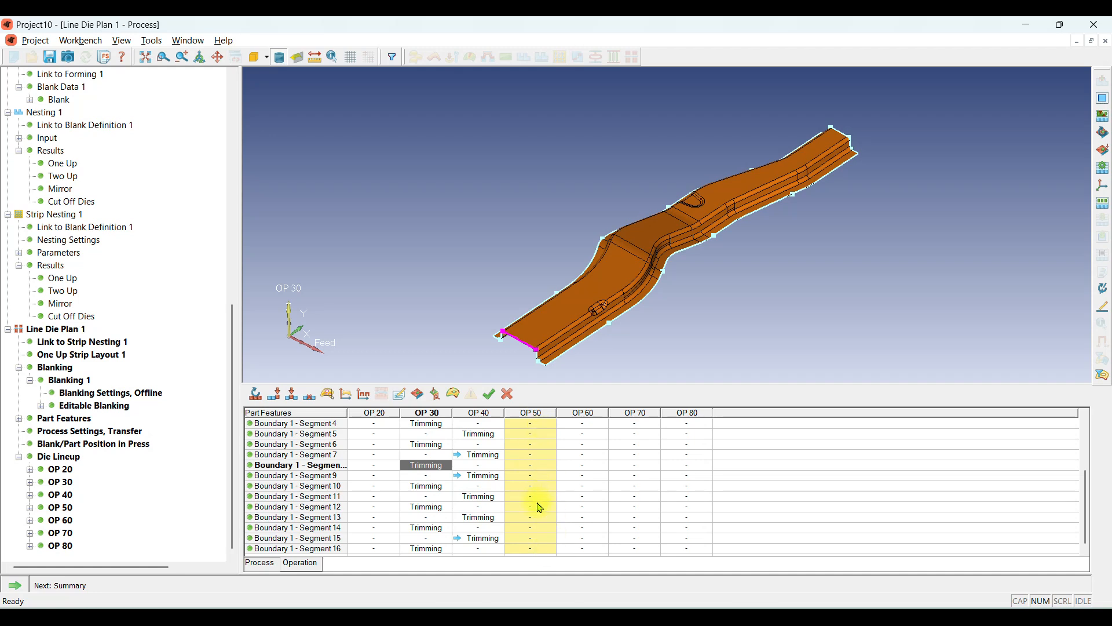
# Delete the empty OP 50 from the die lineup.
pyautogui.scroll(3, 528, 515)
pyautogui.scroll(-3, 530, 449)
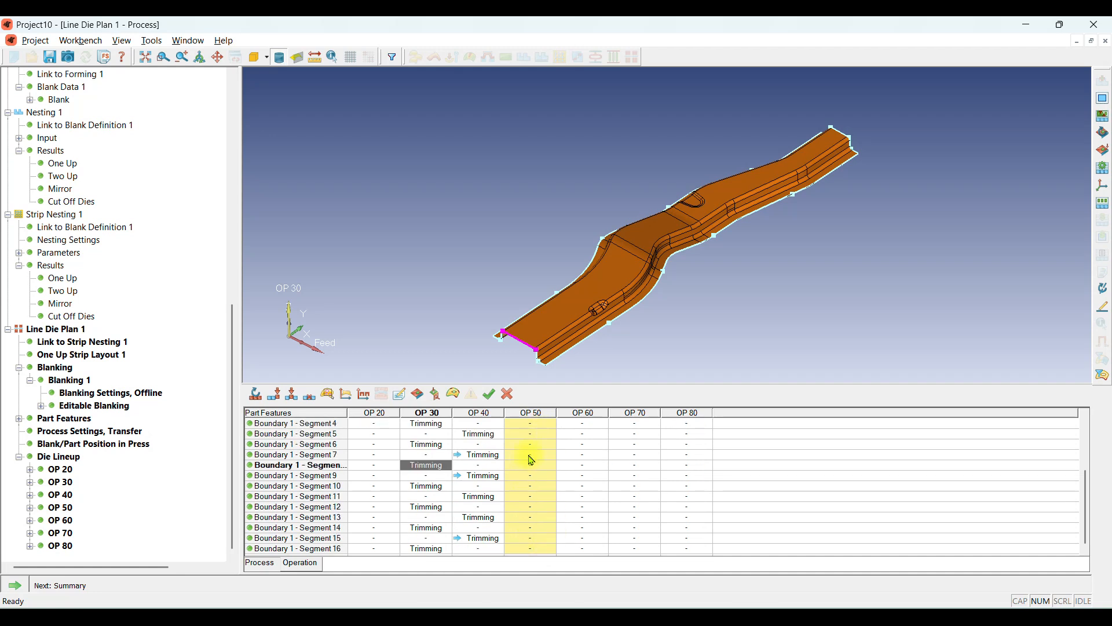
pyautogui.click(540, 414)
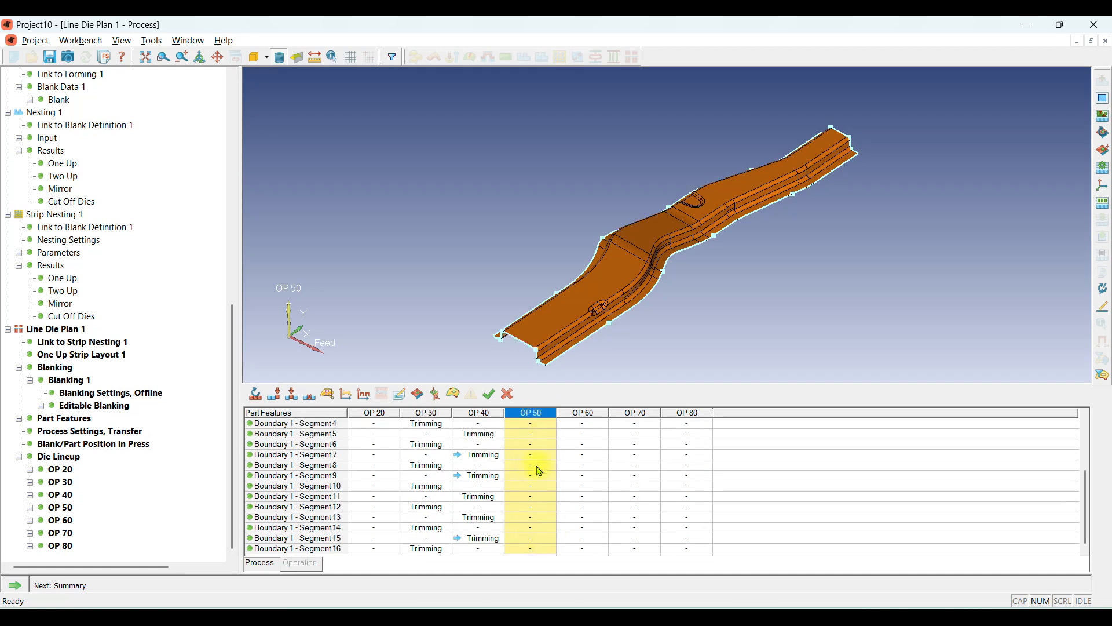
pyautogui.click(308, 399)
pyautogui.click(570, 348)
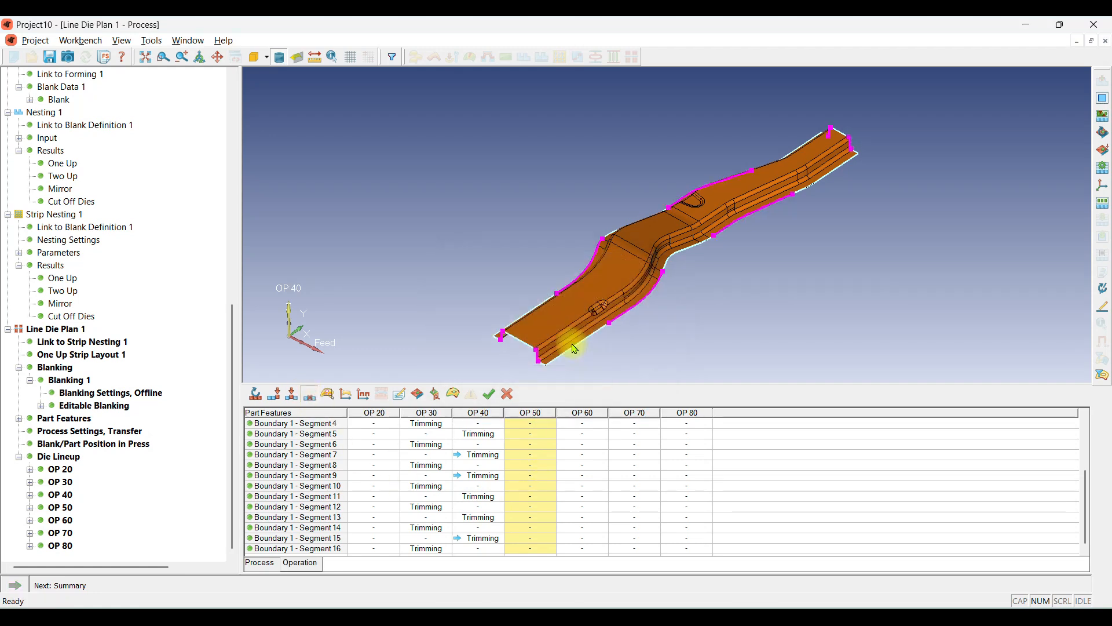
pyautogui.click(477, 436)
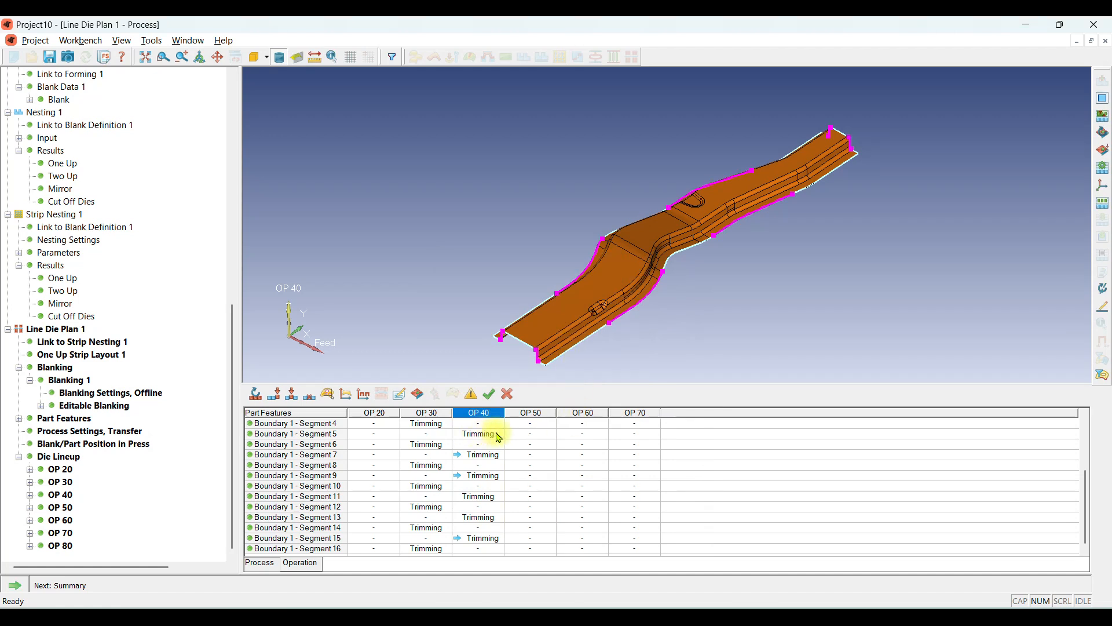
# Examine the flanging and forming areas now assigned to OP 50, OP 60 and OP 70 on the rail.
pyautogui.click(537, 413)
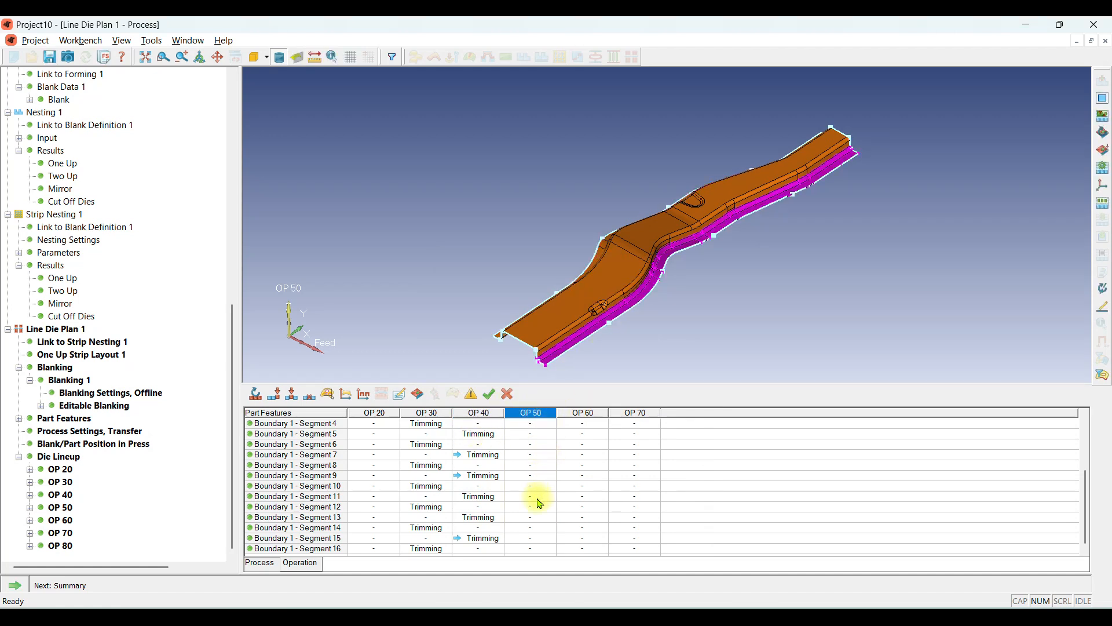
pyautogui.scroll(3, 539, 503)
pyautogui.click(536, 435)
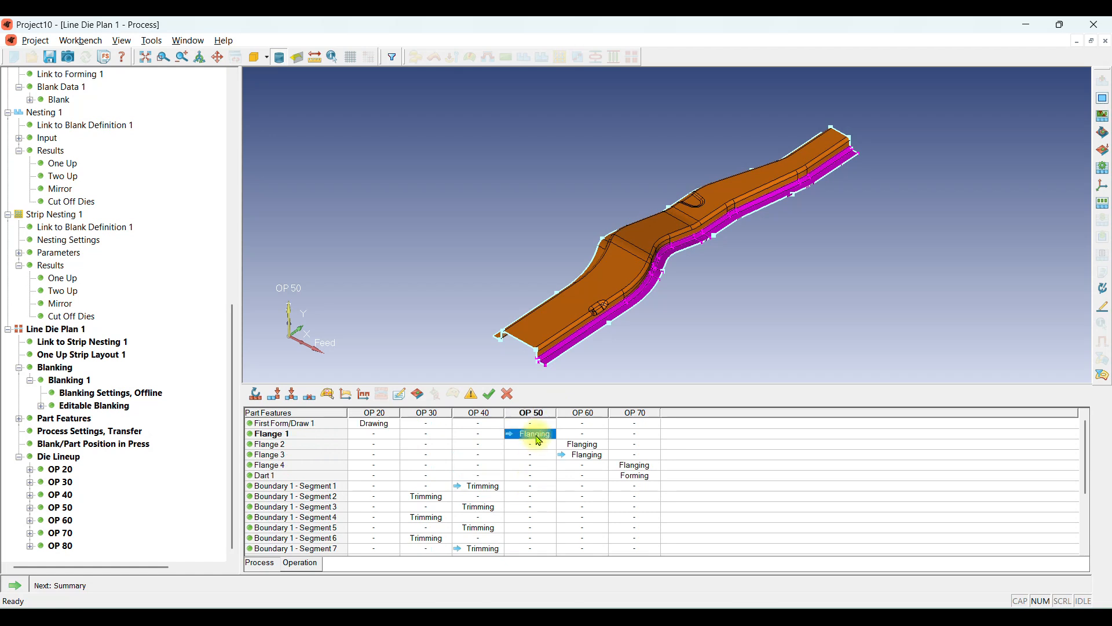
pyautogui.click(582, 413)
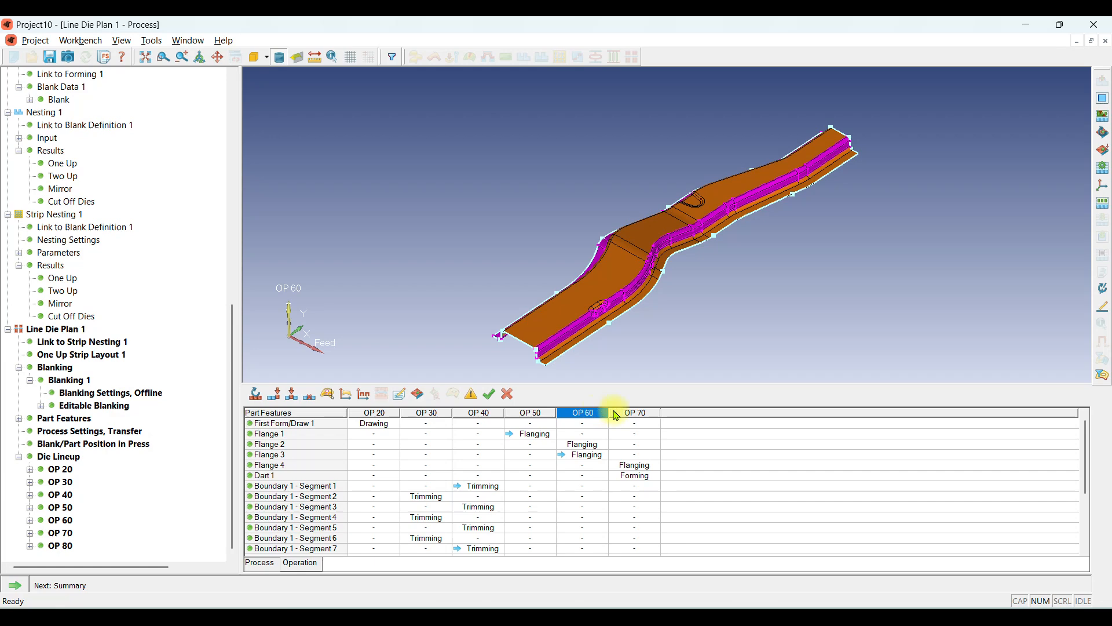
pyautogui.click(628, 413)
pyautogui.click(596, 413)
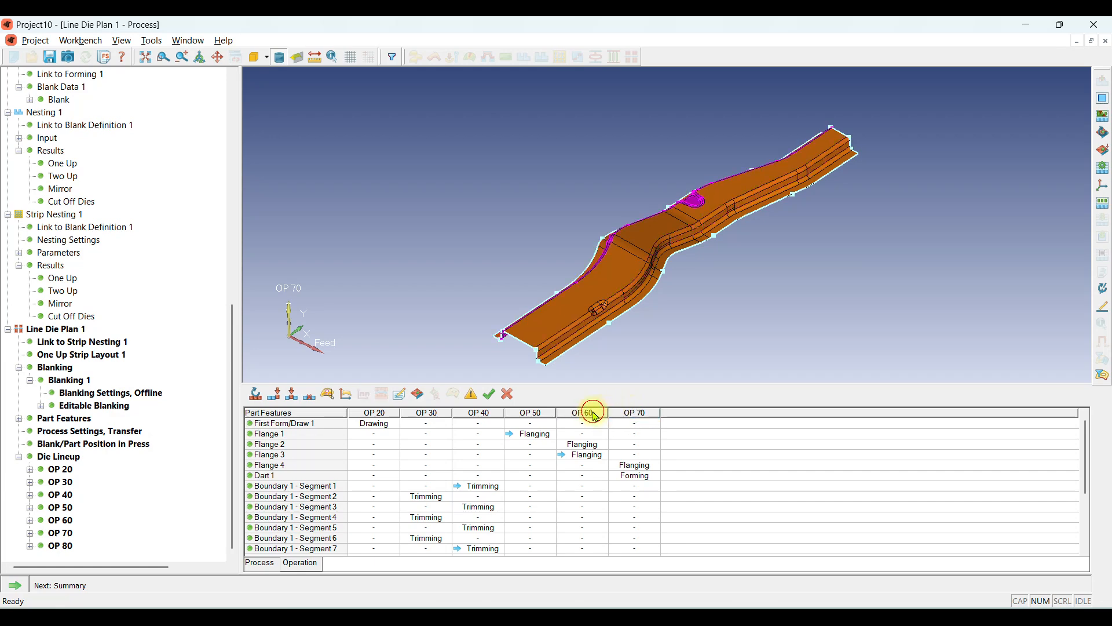
pyautogui.click(539, 413)
pyautogui.moveTo(652, 310); pyautogui.dragTo(728, 292, button='middle')
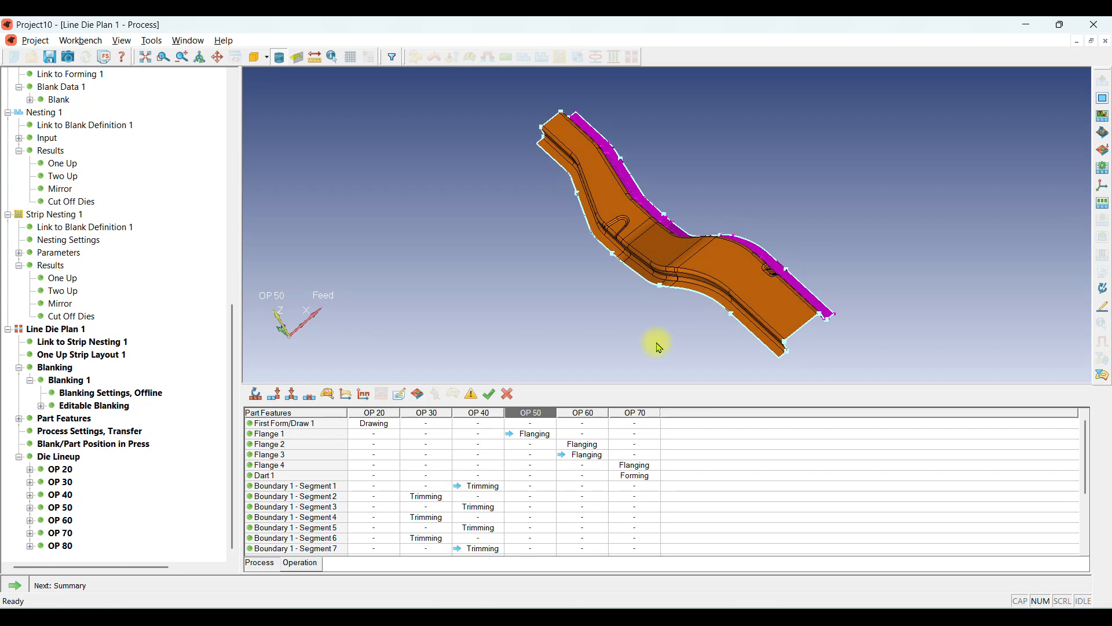
# Reassign the Flange 3 flanging to OP 50 alongside Flange 1, and inspect both flanges on the rail.
pyautogui.click(583, 415)
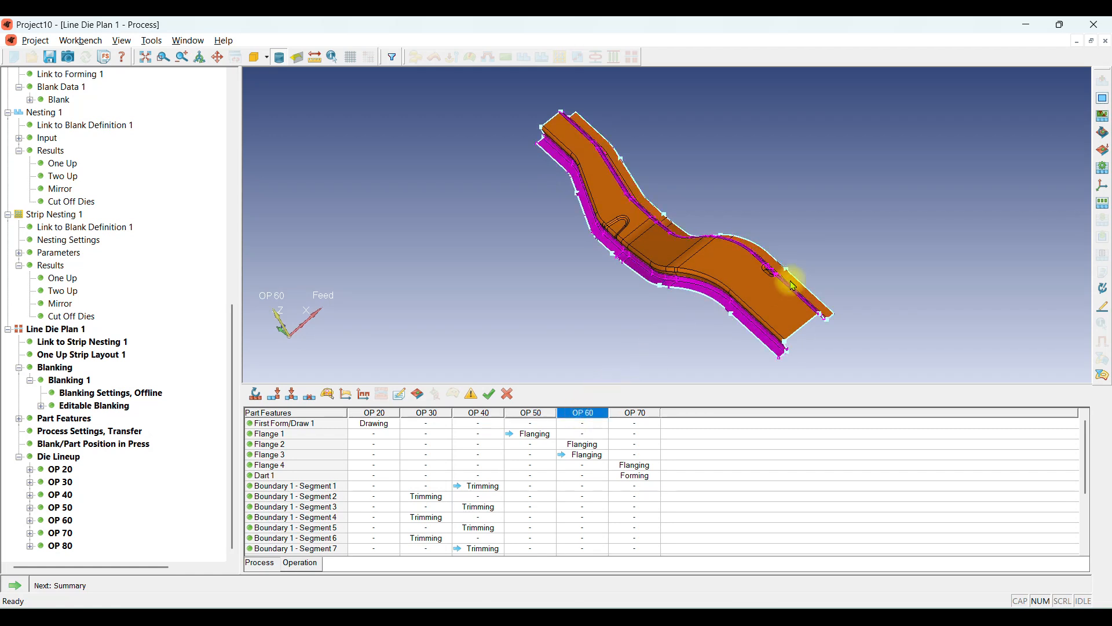
pyautogui.click(586, 455)
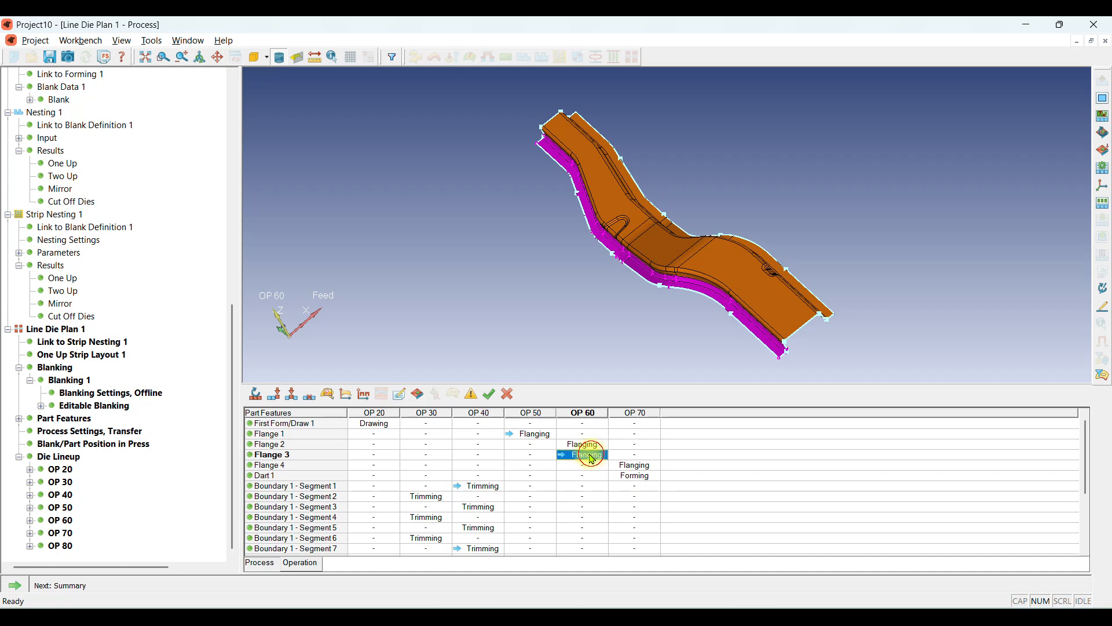
pyautogui.moveTo(592, 460); pyautogui.dragTo(548, 457)
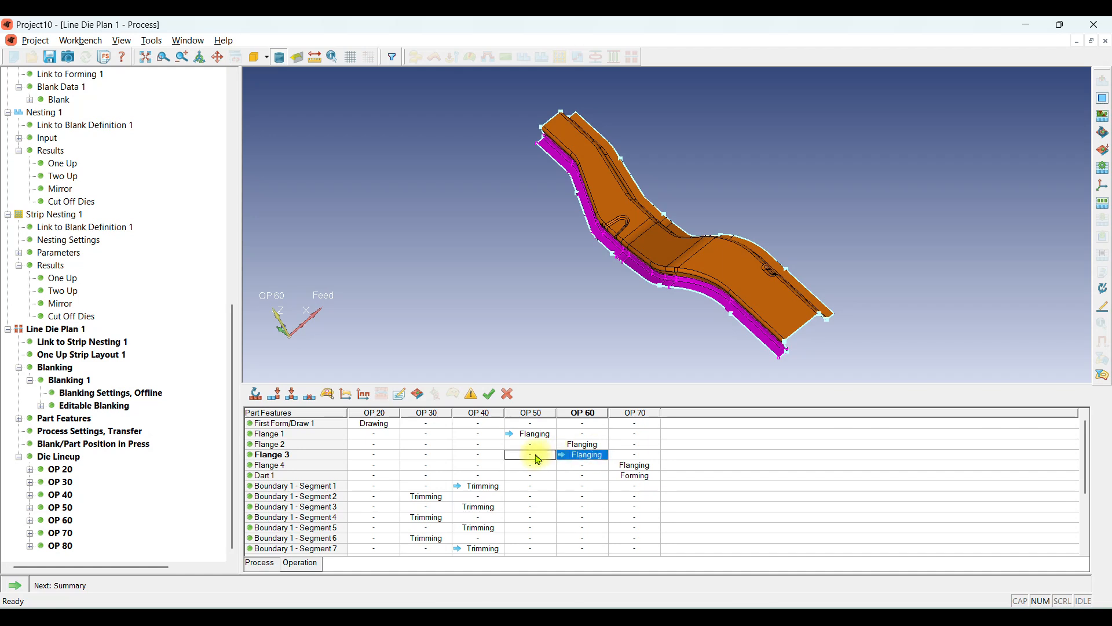
pyautogui.moveTo(538, 459); pyautogui.dragTo(536, 460)
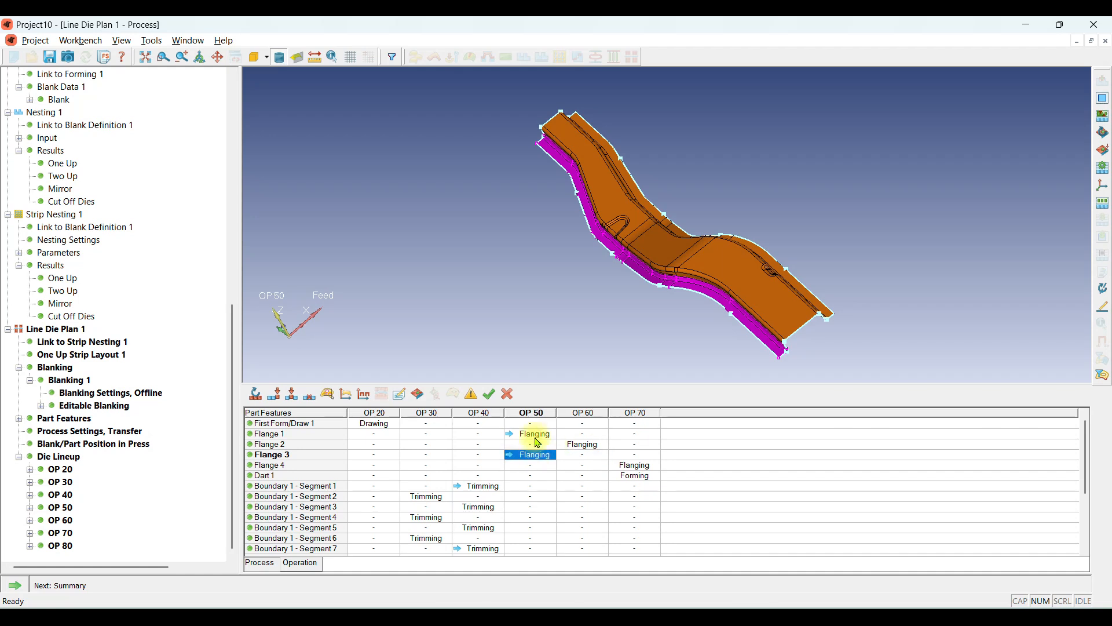
pyautogui.click(539, 419)
pyautogui.moveTo(735, 251); pyautogui.dragTo(691, 247)
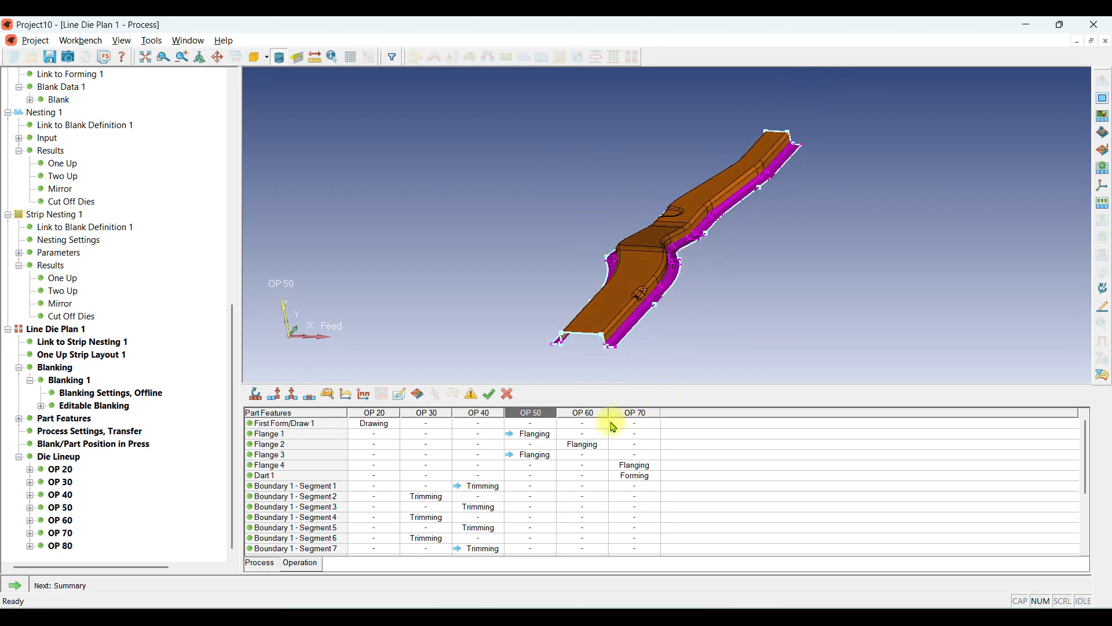
# Compare Flange 2 and Flange 4 on the rail and reassign the Flange 4 flanging to OP 60.
pyautogui.click(588, 418)
pyautogui.moveTo(666, 301); pyautogui.dragTo(555, 322)
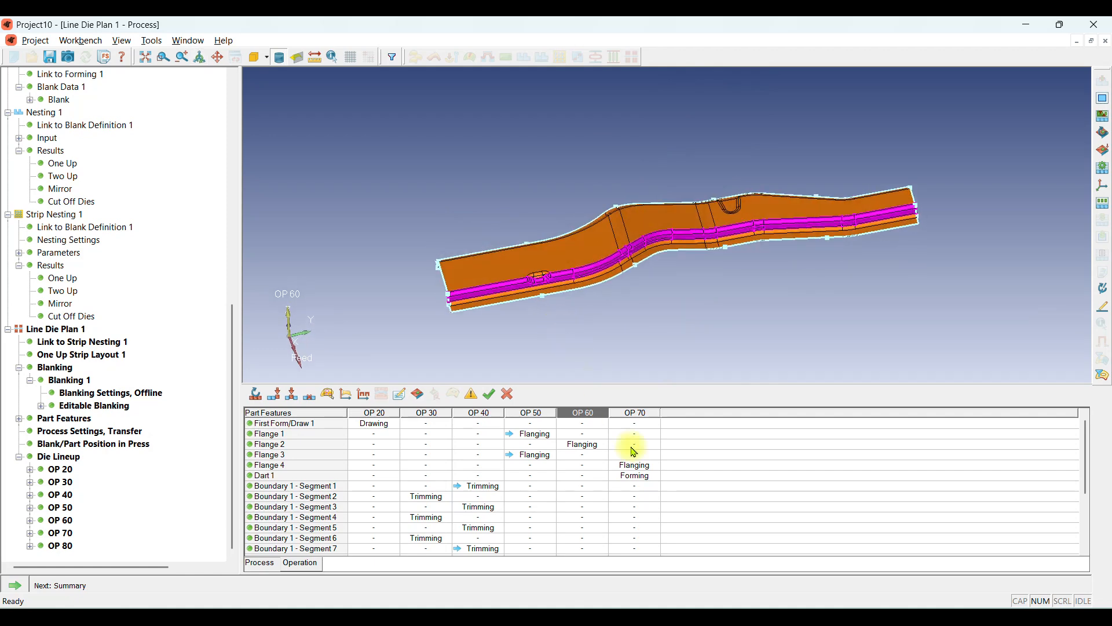
pyautogui.click(637, 466)
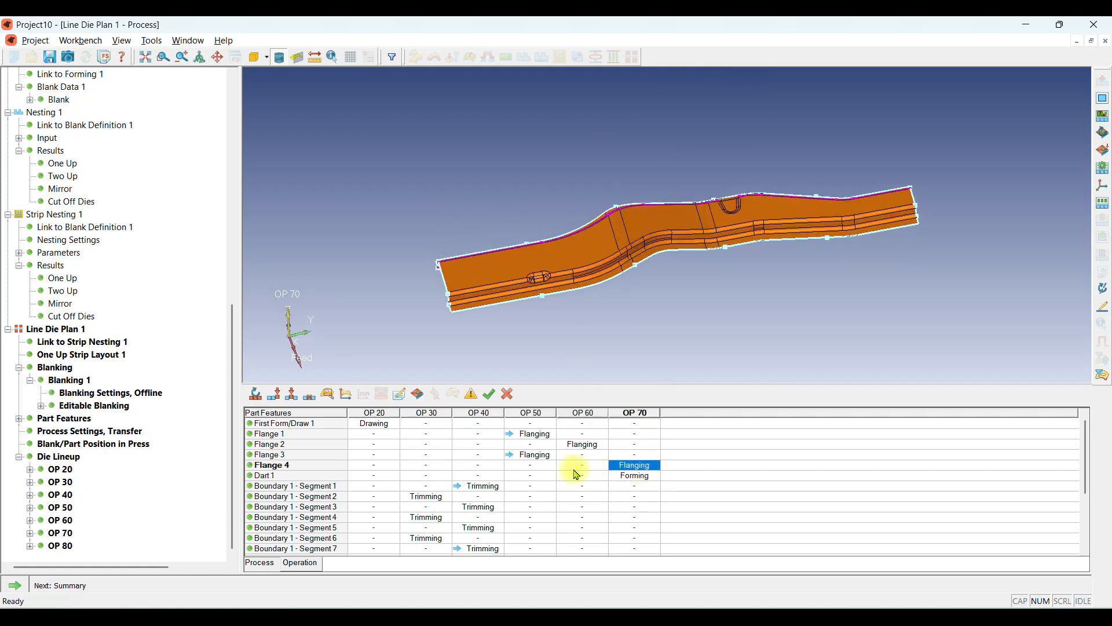
pyautogui.moveTo(720, 186); pyautogui.dragTo(731, 198)
pyautogui.click(621, 464)
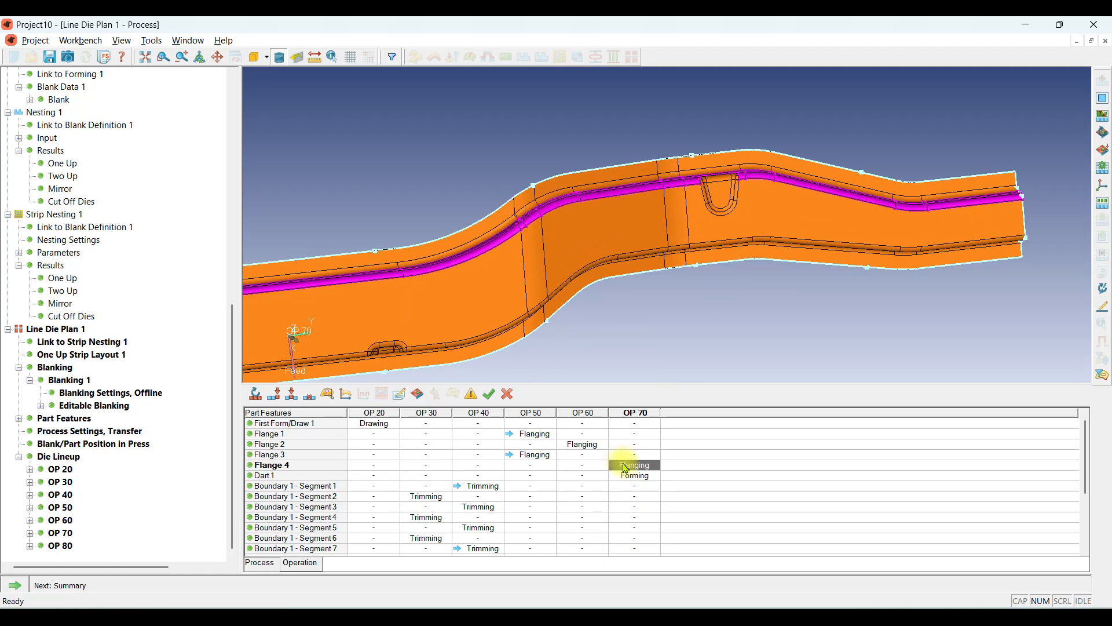
pyautogui.click(583, 444)
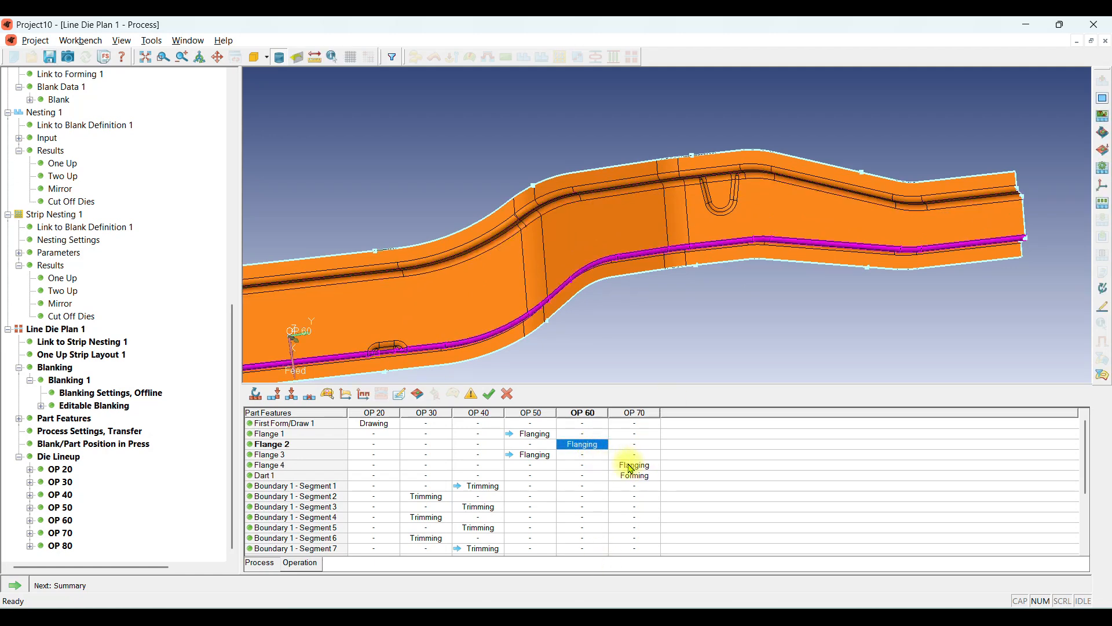
pyautogui.moveTo(625, 465); pyautogui.dragTo(586, 465)
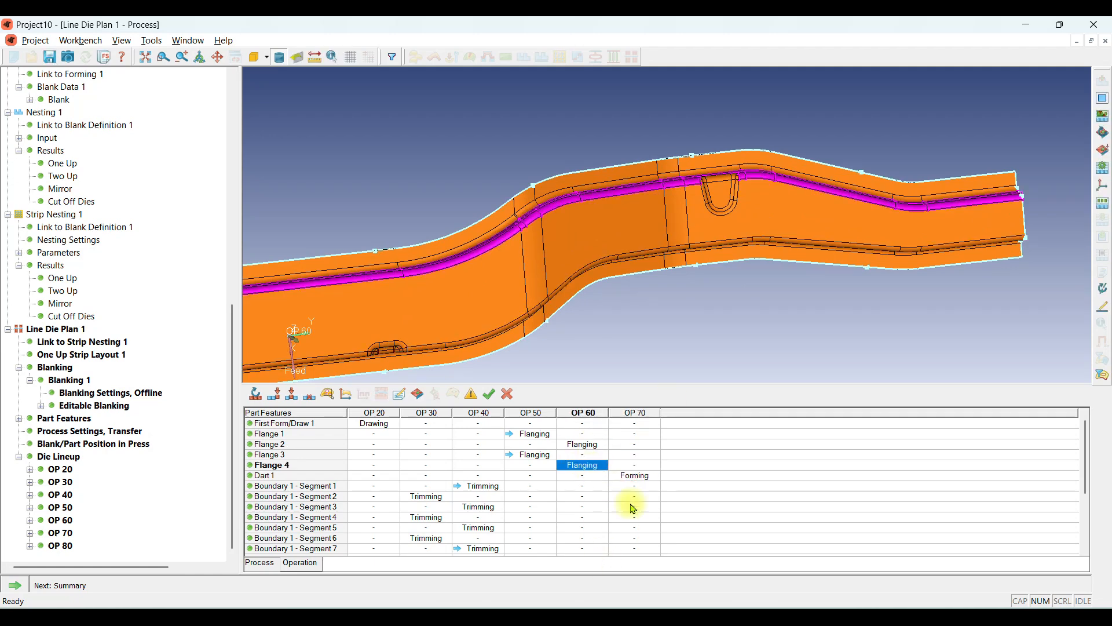
# Reassign the Dart 1 forming to OP 60 and select the emptied OP 70.
pyautogui.click(634, 480)
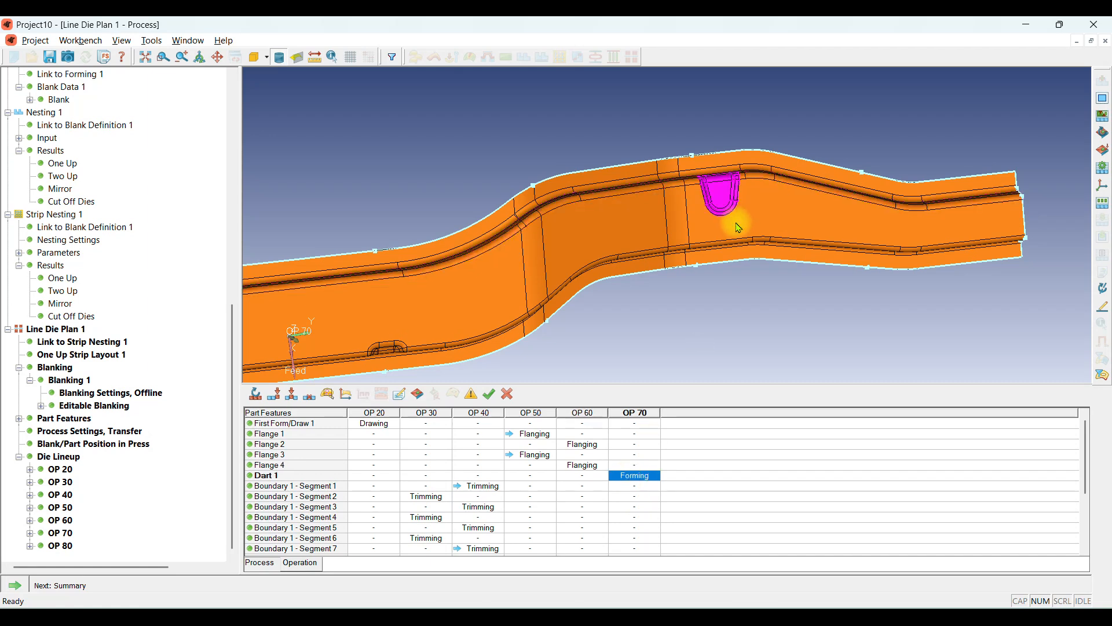
pyautogui.moveTo(641, 482); pyautogui.dragTo(585, 476)
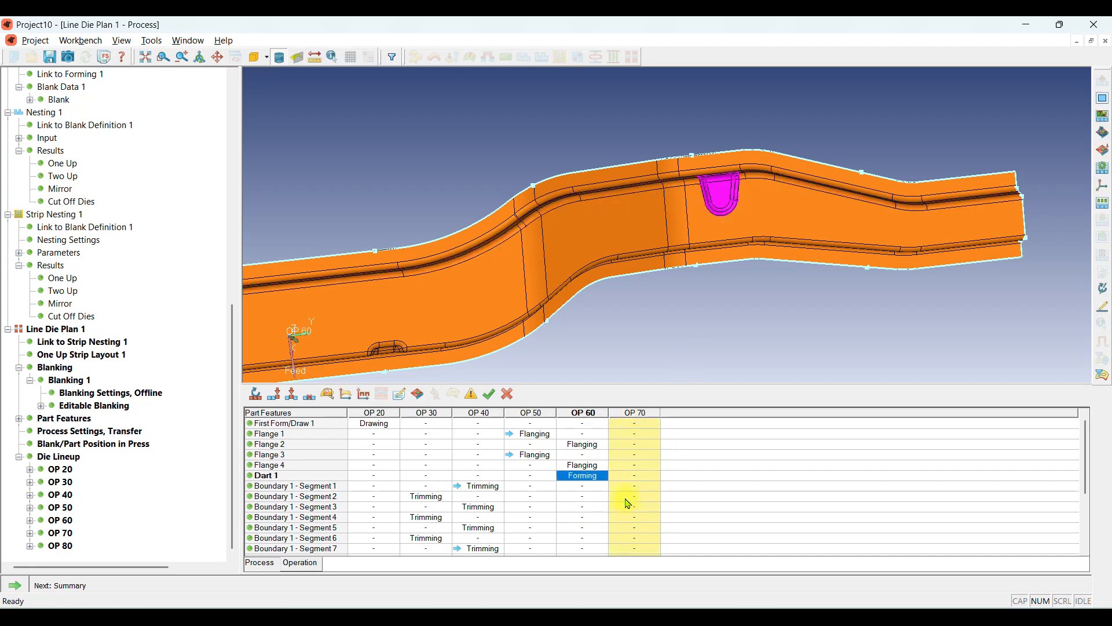
pyautogui.click(638, 418)
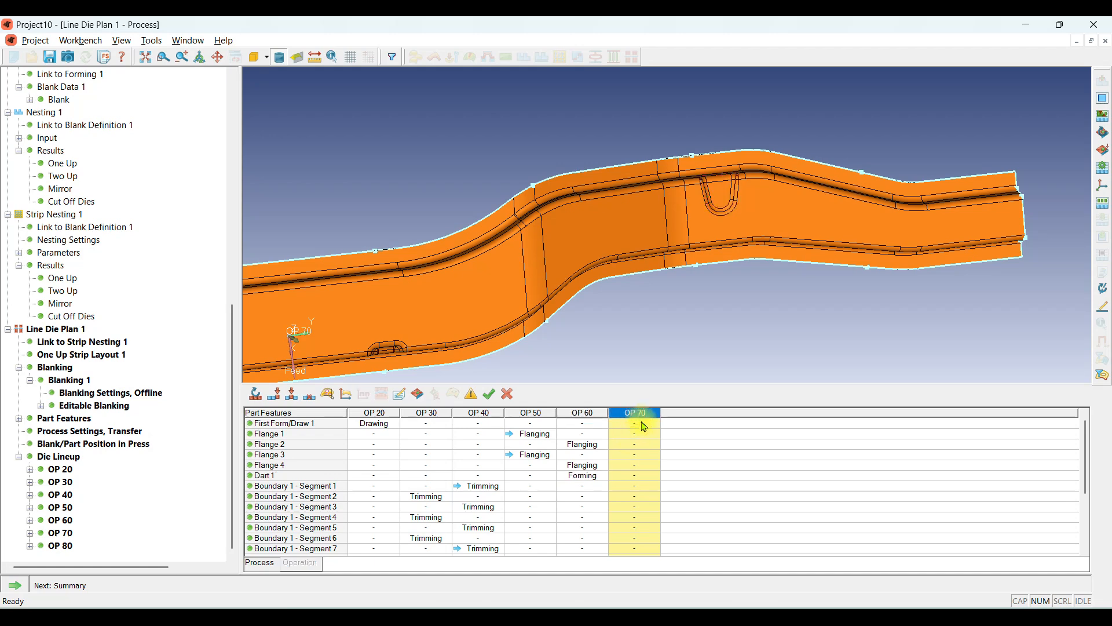
# Delete the emptied OP 70 from the process and inspect the rail's side walls and flanges from both ends.
pyautogui.click(312, 399)
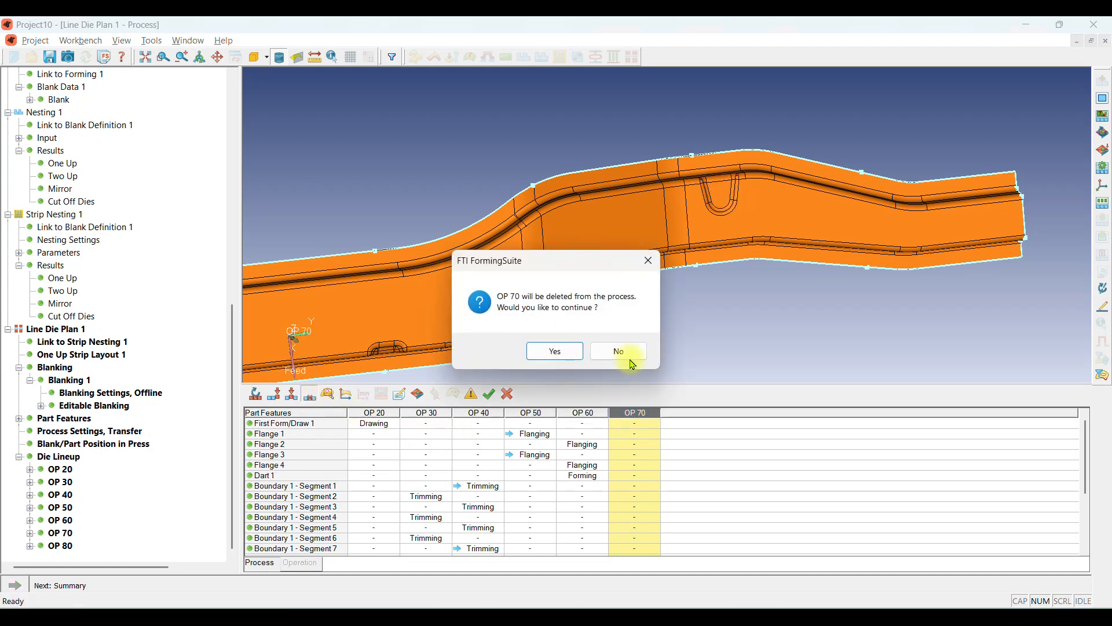
pyautogui.click(556, 351)
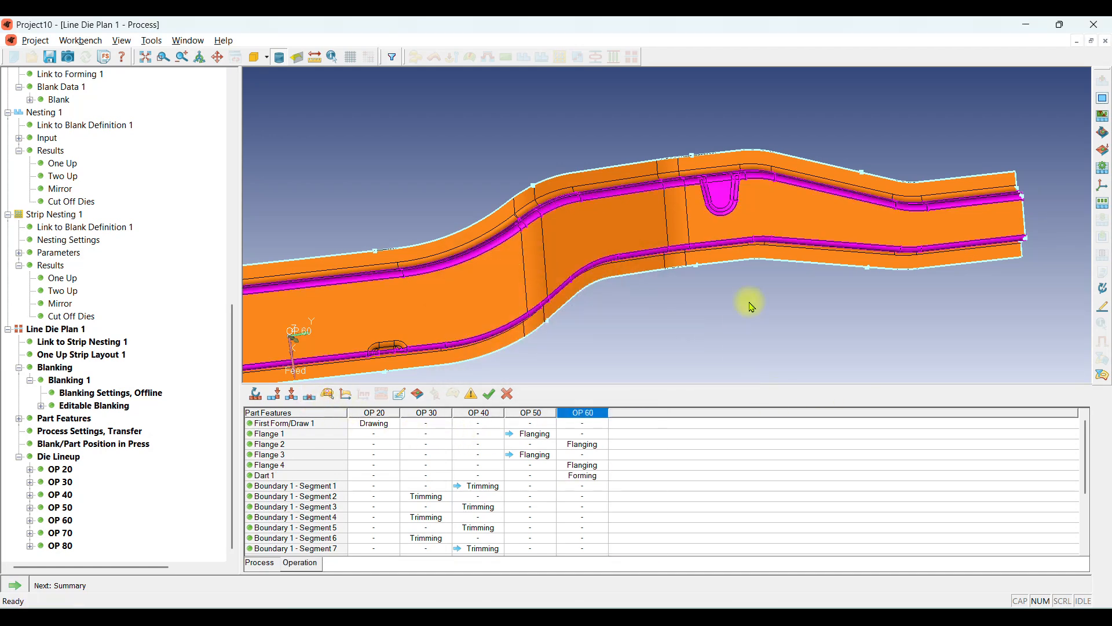
pyautogui.moveTo(745, 300); pyautogui.dragTo(809, 290, button='middle')
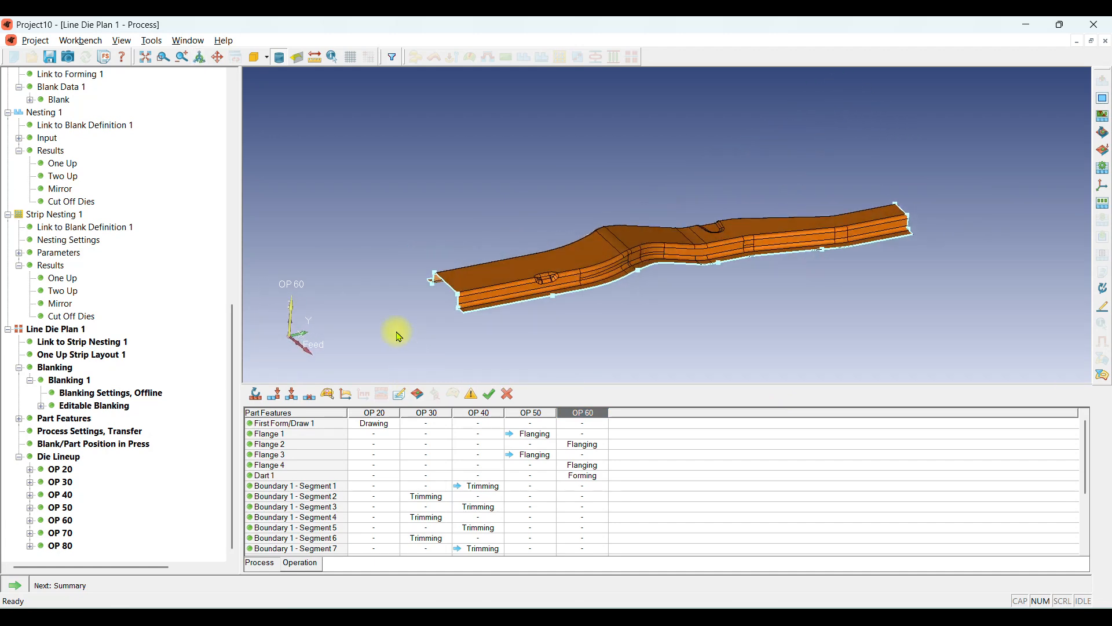
pyautogui.scroll(3, 403, 327)
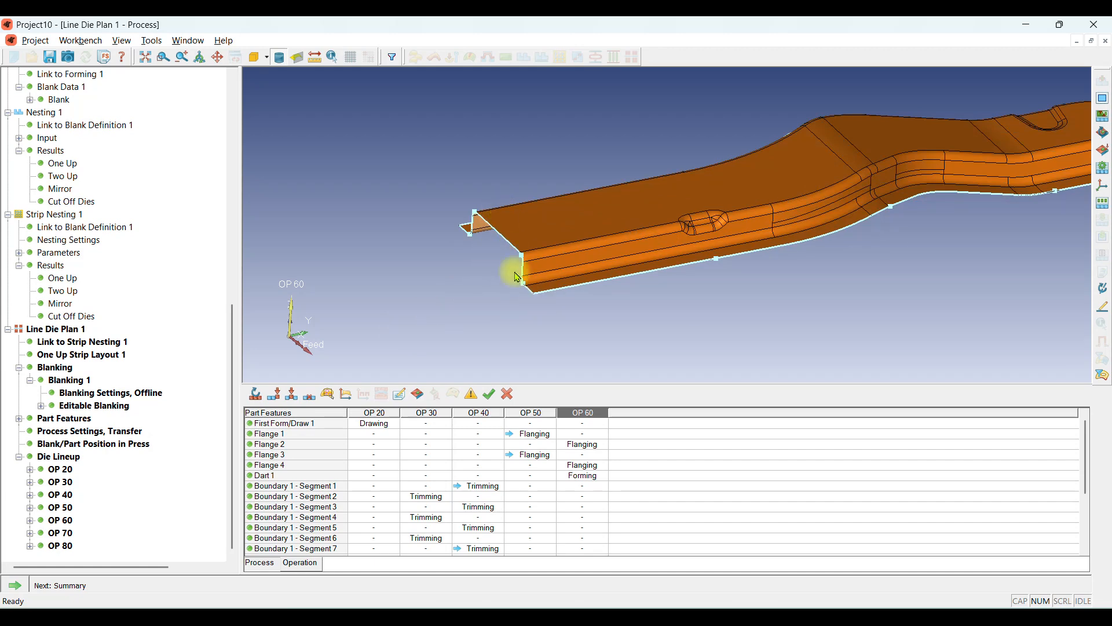
pyautogui.moveTo(462, 243); pyautogui.dragTo(1041, 285, button='middle')
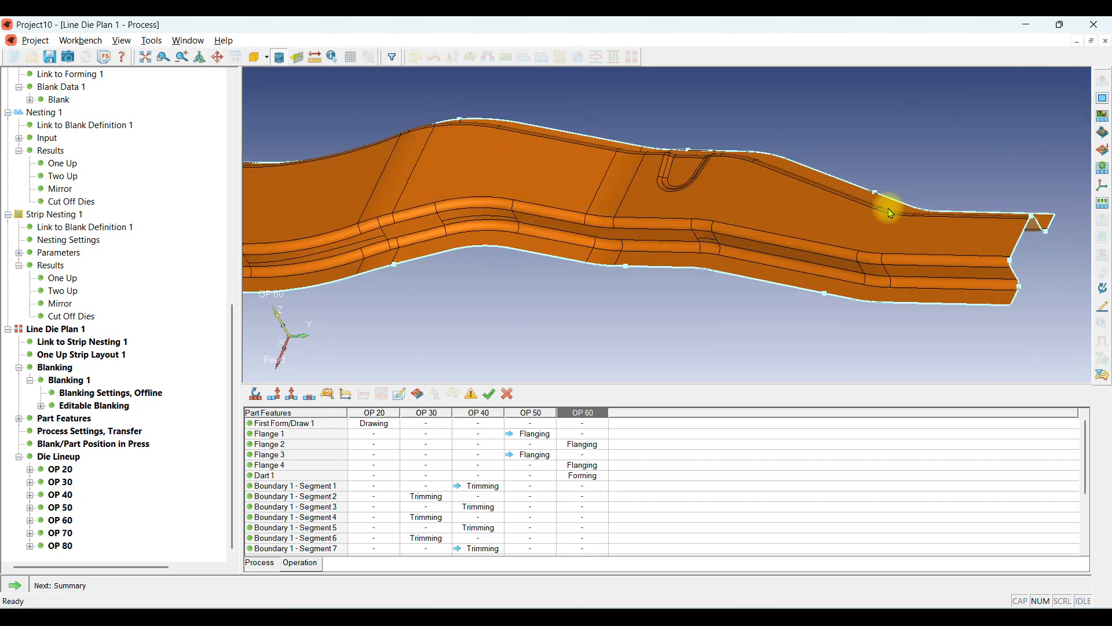
pyautogui.scroll(-3, 887, 208)
pyautogui.moveTo(715, 264); pyautogui.dragTo(791, 235, button='middle')
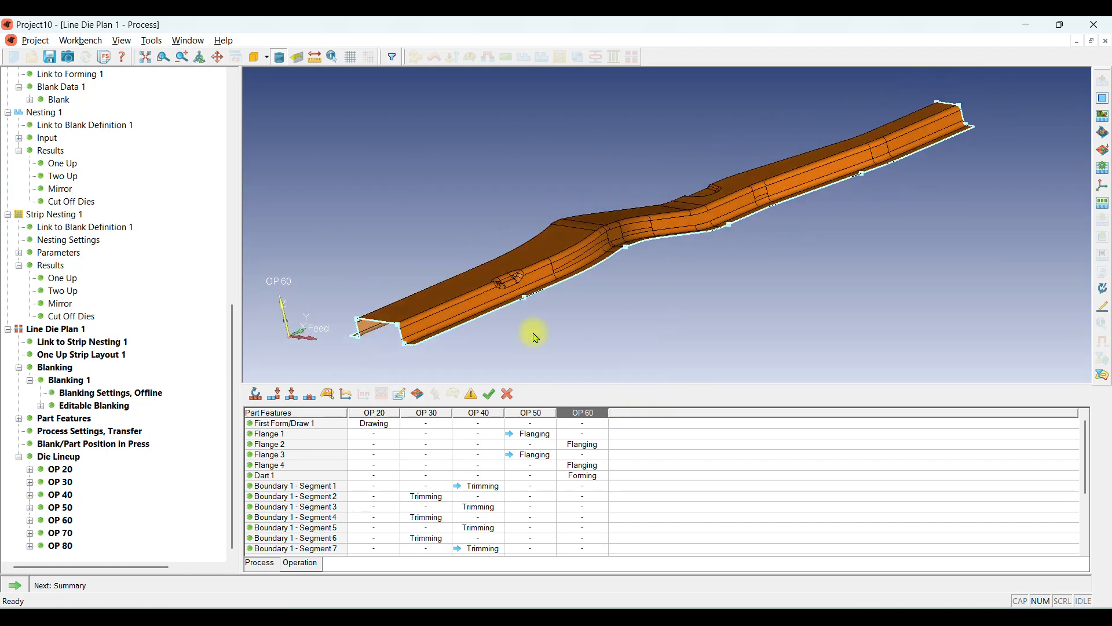
# Add a new operation after OP 60 and assign a First Form/Draw 1 restrike to it as OP 70.
pyautogui.click(276, 396)
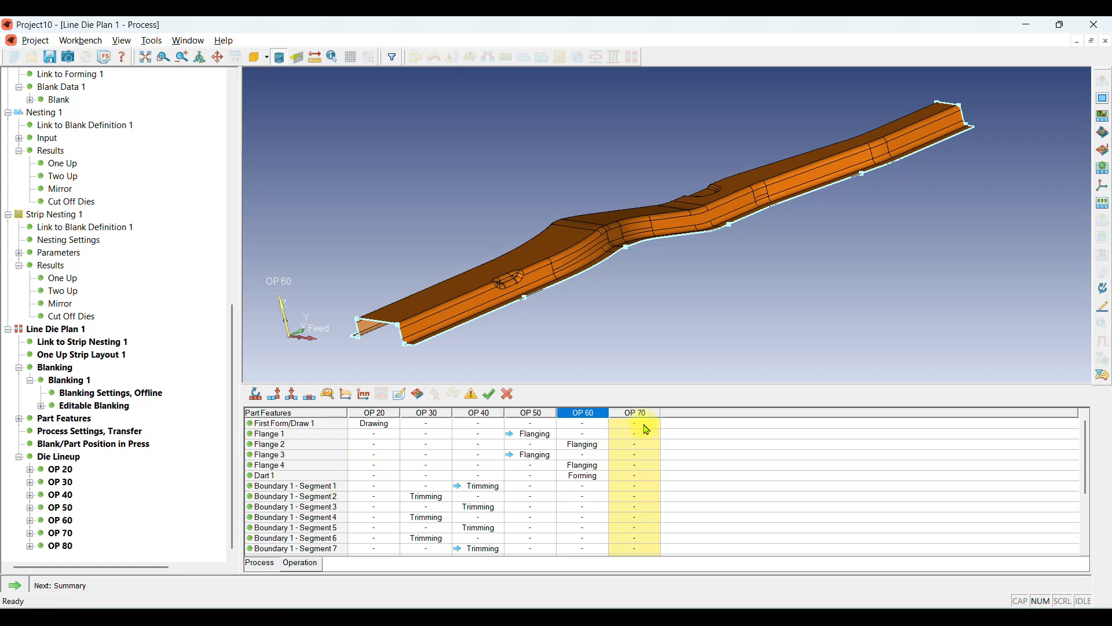
pyautogui.click(377, 425)
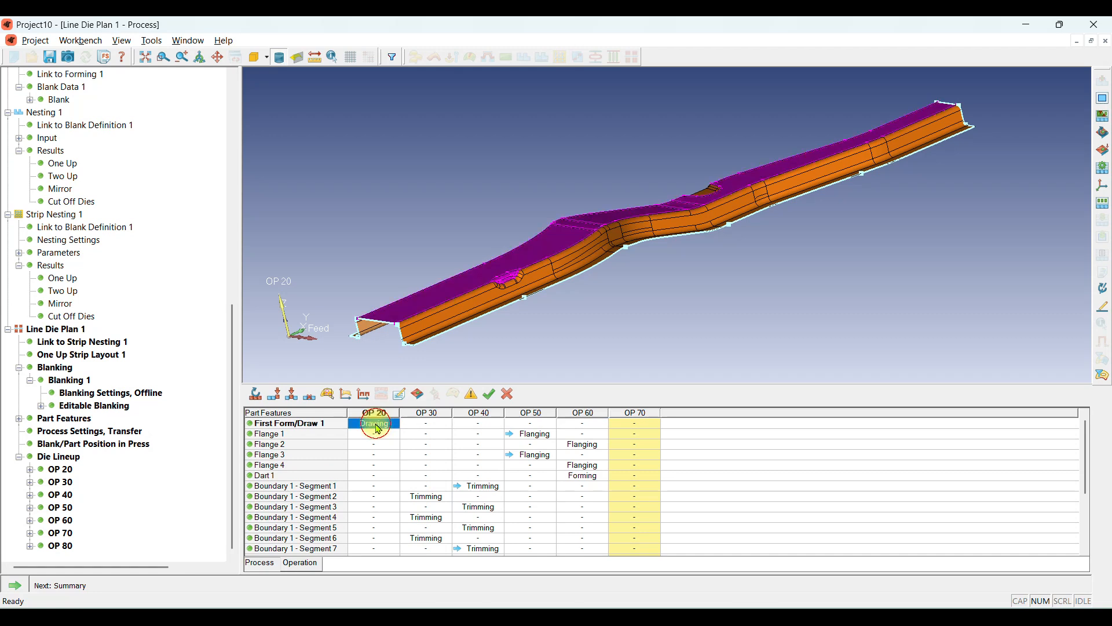
pyautogui.click(632, 426)
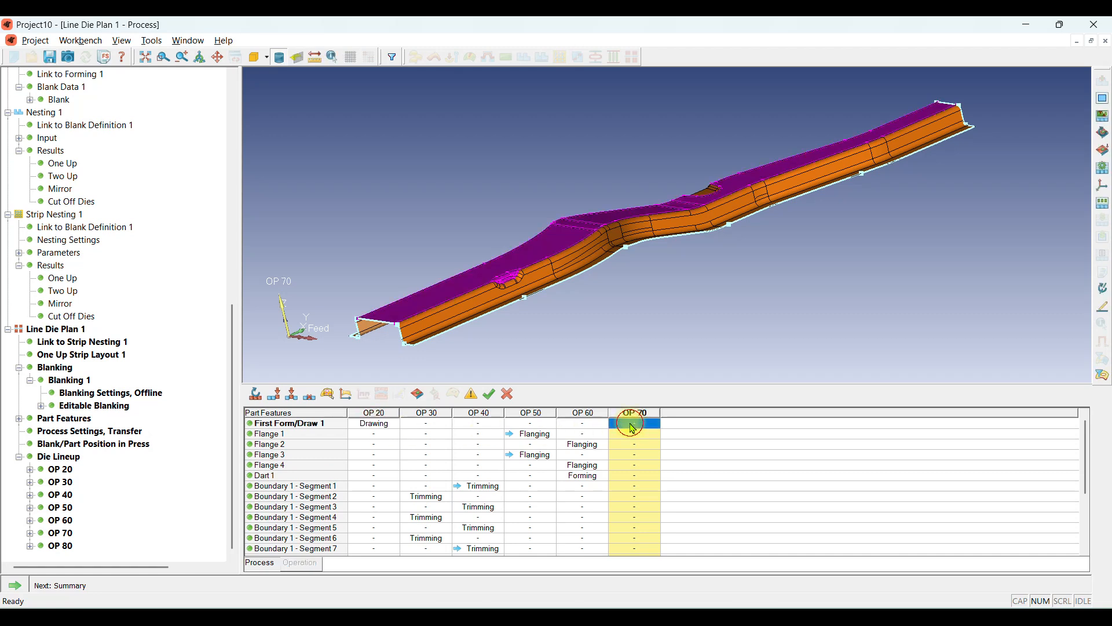
pyautogui.click(633, 425)
pyautogui.click(637, 457)
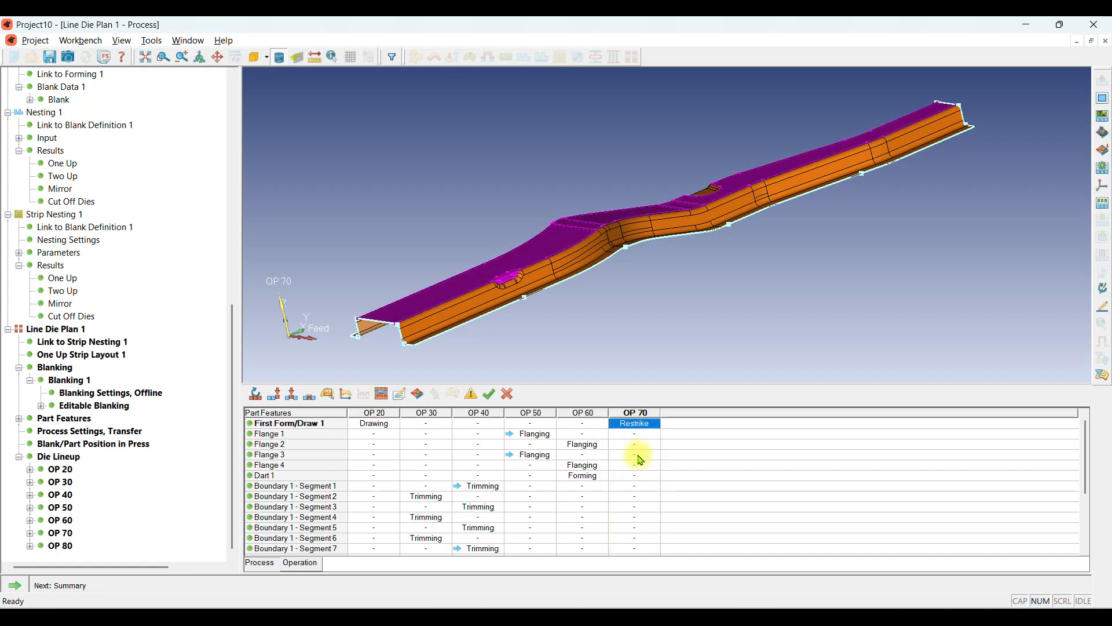
pyautogui.moveTo(653, 318); pyautogui.dragTo(648, 274)
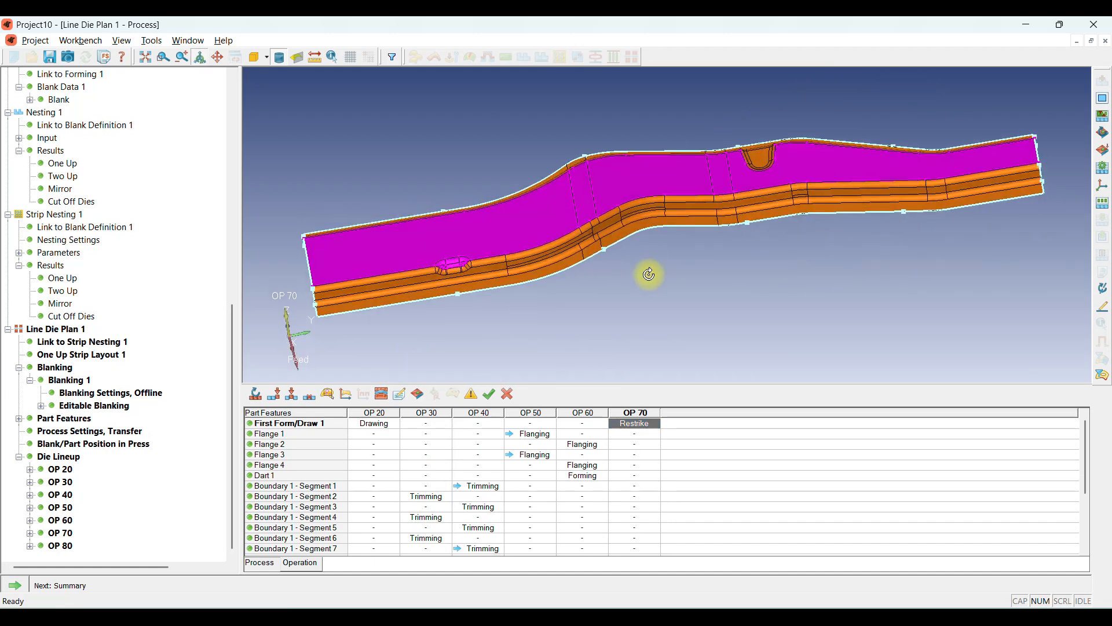
# Edit the OP 70 restrike and add the lower flange and side wall surfaces at the rail's near end.
pyautogui.click(636, 429)
pyautogui.click(636, 431)
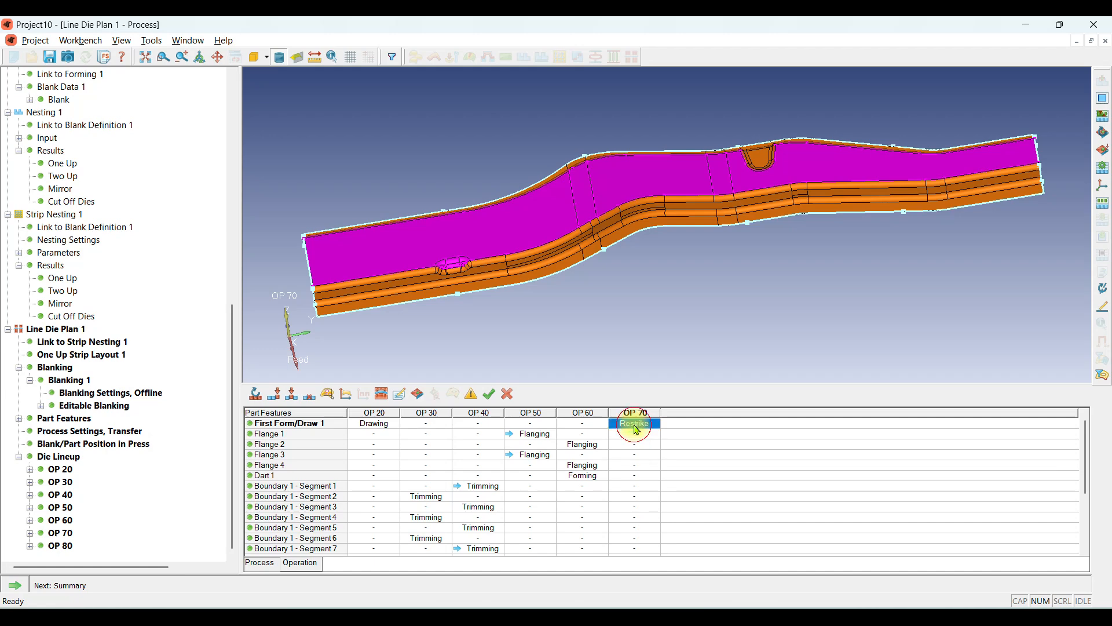
pyautogui.click(382, 398)
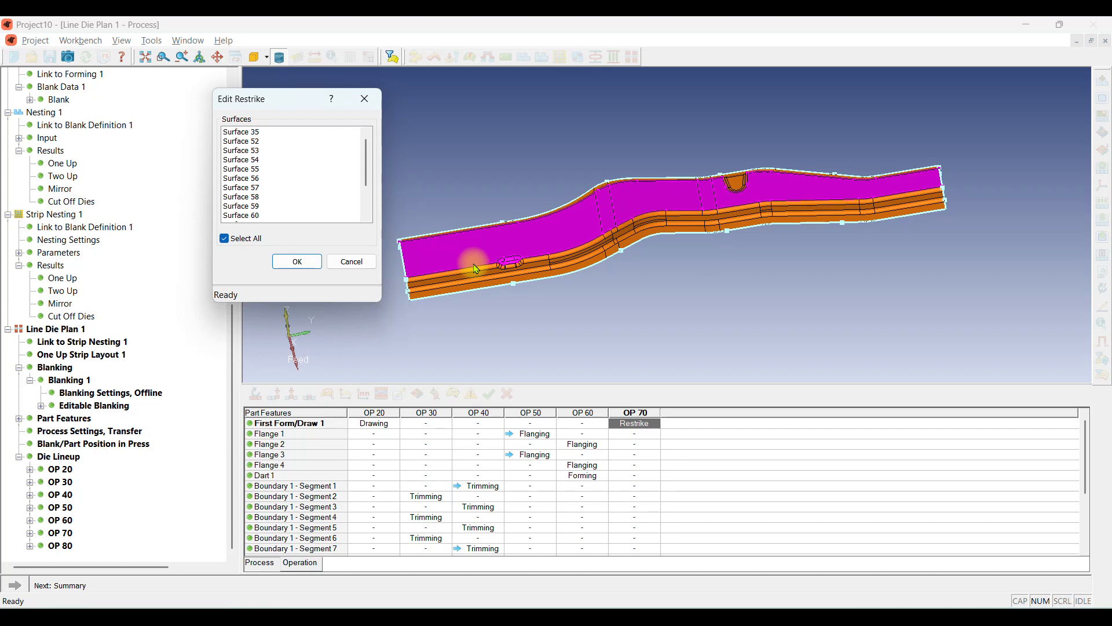
pyautogui.scroll(5, 433, 258)
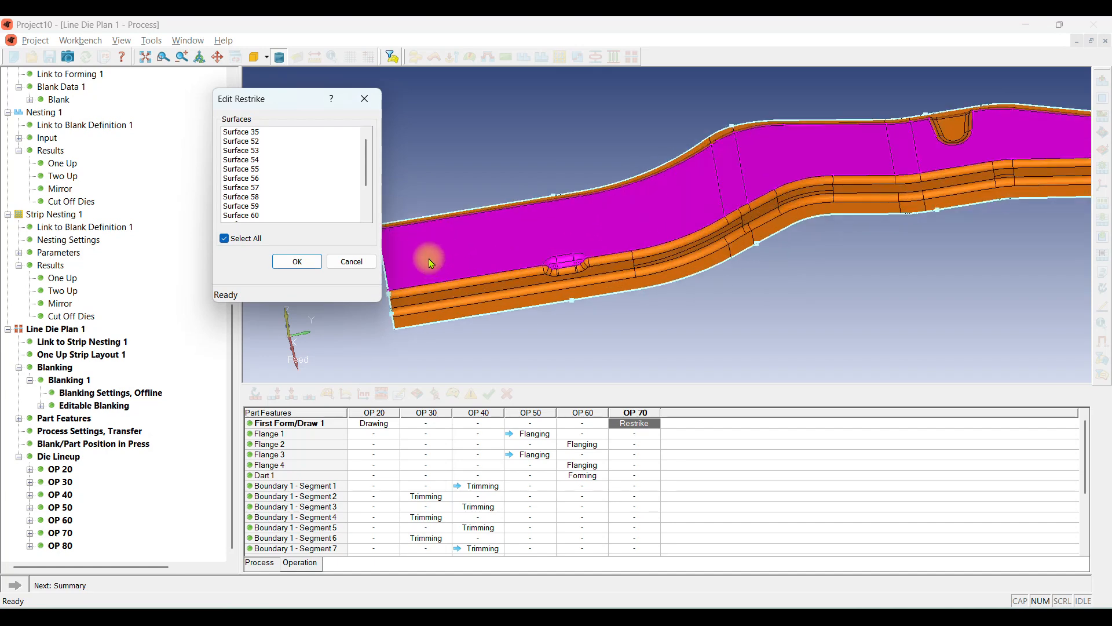
pyautogui.moveTo(523, 268); pyautogui.dragTo(580, 266, button='middle')
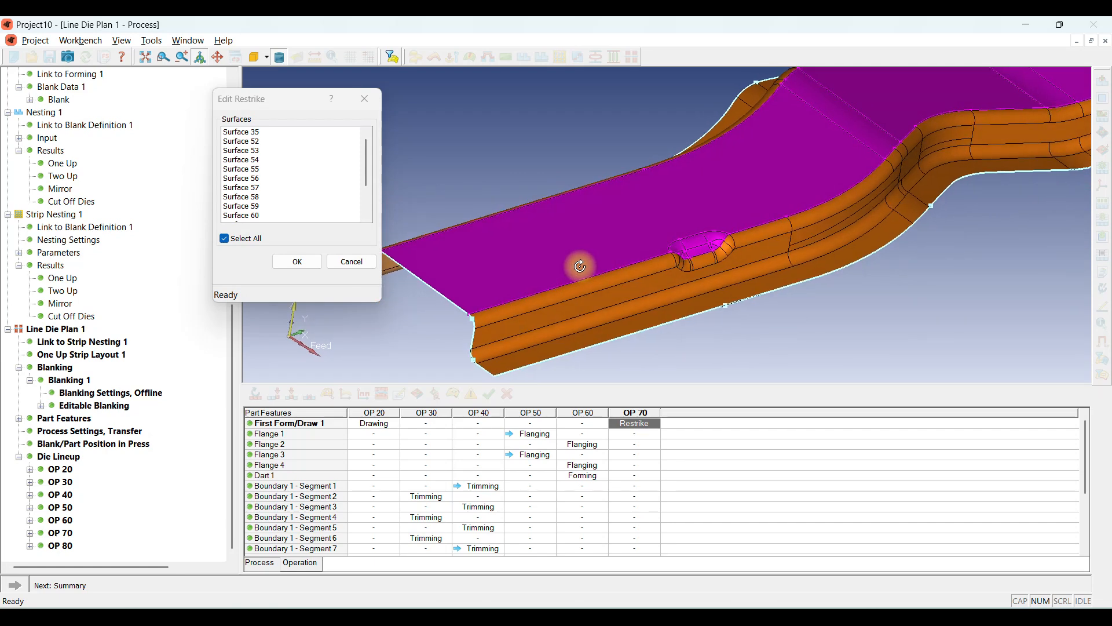
pyautogui.moveTo(579, 267); pyautogui.dragTo(533, 303, button='middle')
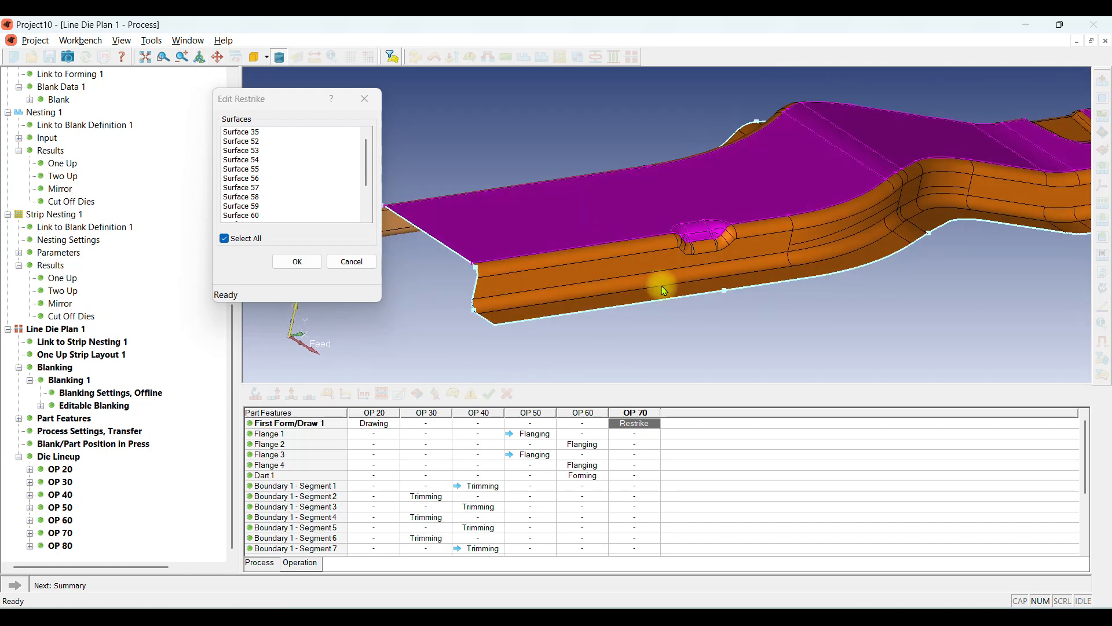
pyautogui.click(542, 313)
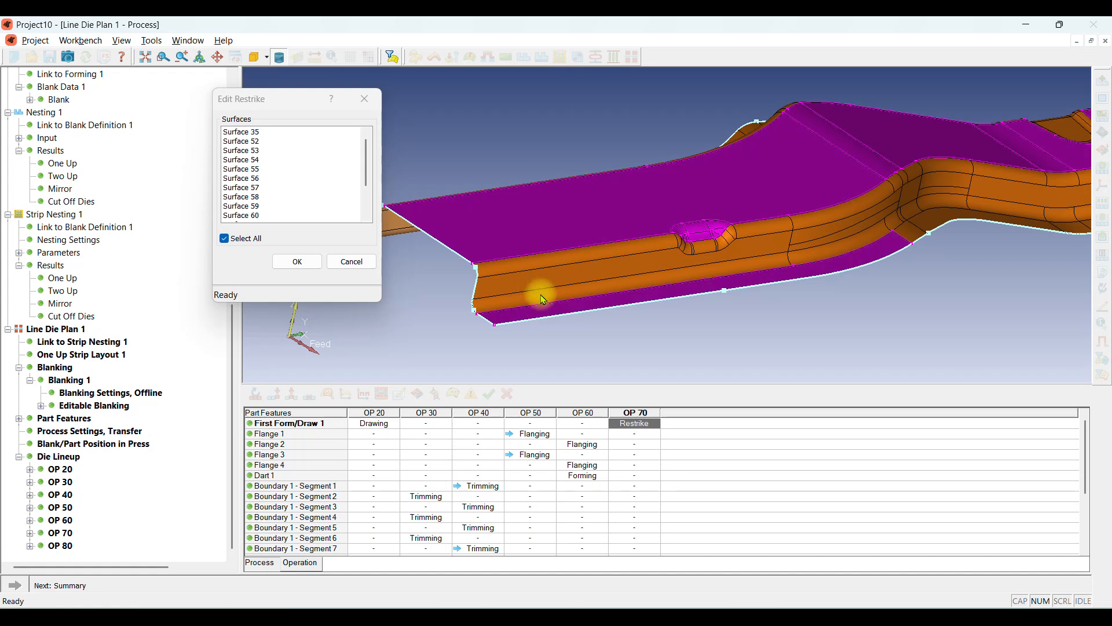
pyautogui.click(576, 275)
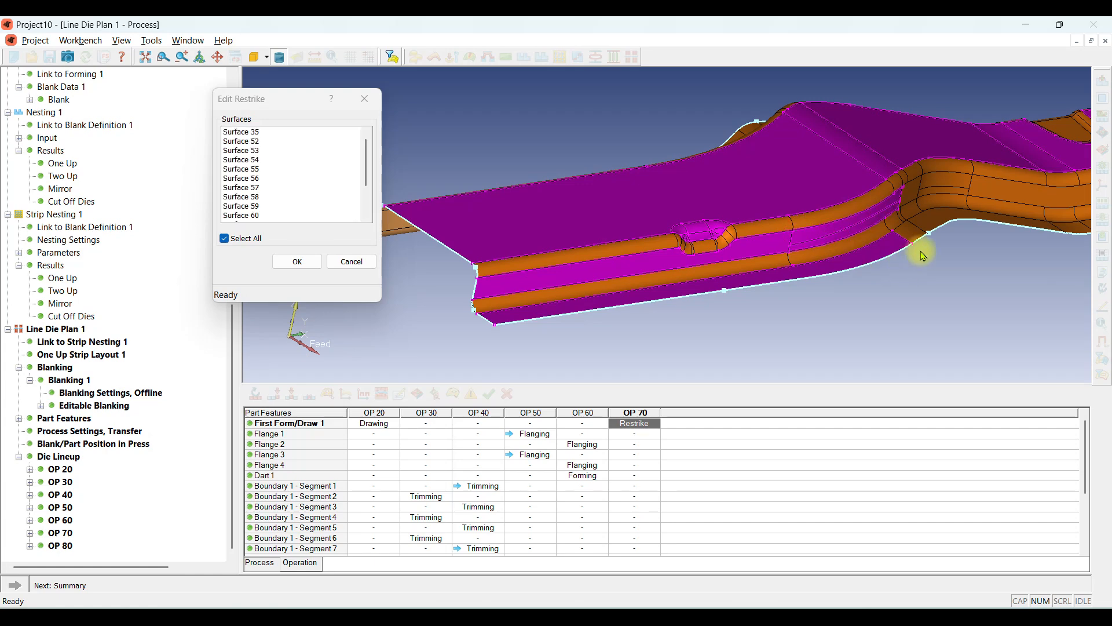
# Add the flange and side wall surfaces around the rail's main bend to the restrike.
pyautogui.scroll(3, 950, 211)
pyautogui.scroll(1, 949, 210)
pyautogui.click(867, 263)
pyautogui.click(918, 227)
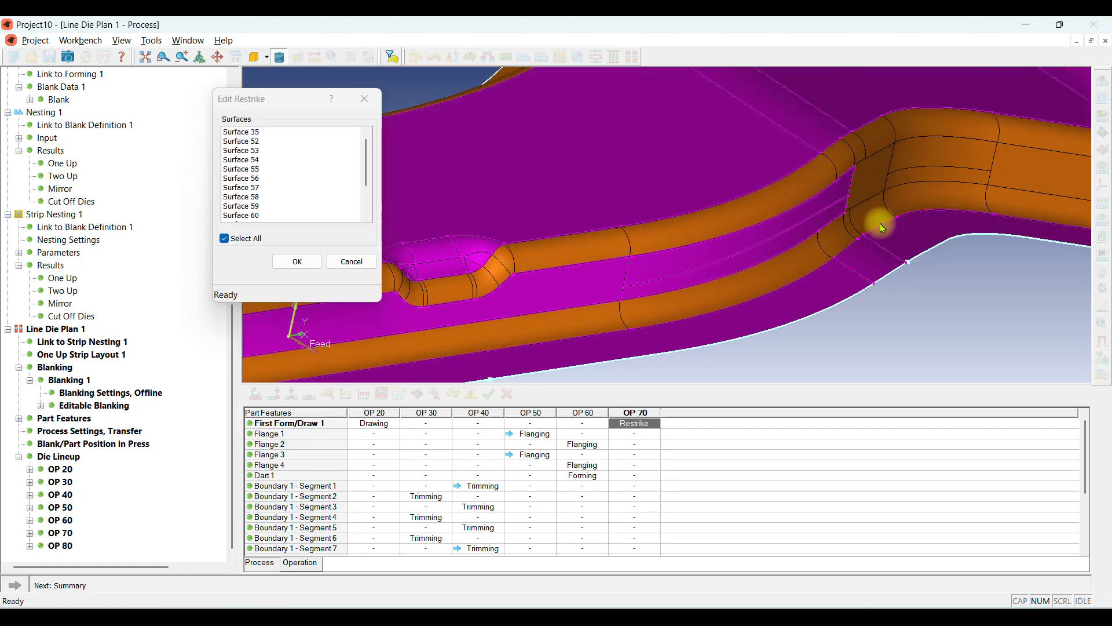
pyautogui.click(861, 180)
pyautogui.click(911, 157)
pyautogui.click(927, 175)
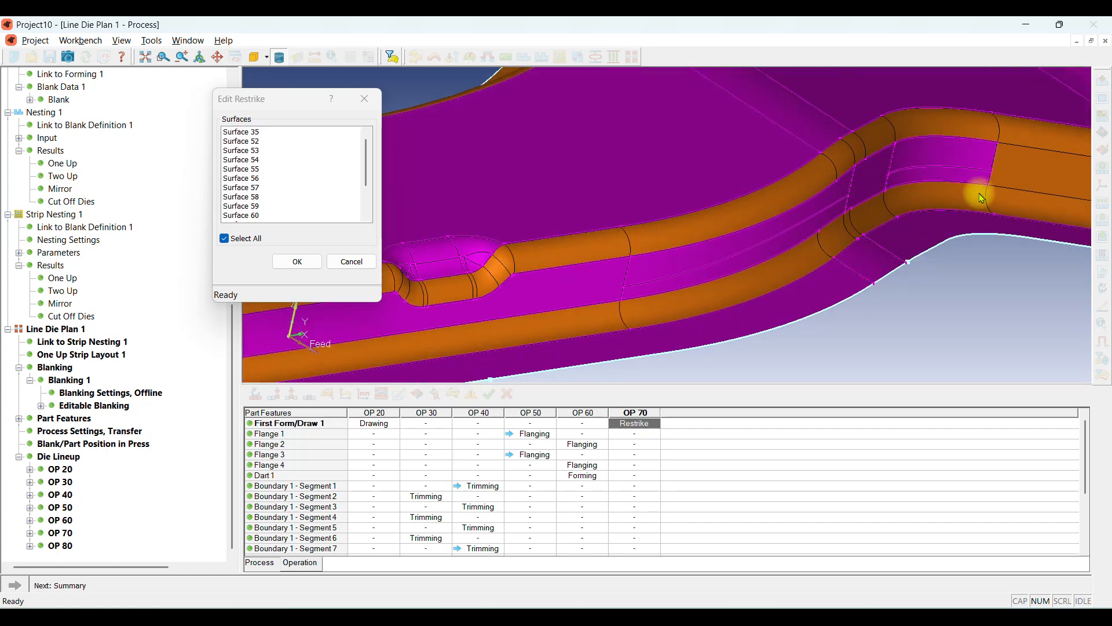
pyautogui.click(1005, 164)
# Add the remaining flange and side wall surfaces toward the rail's far end on this side to the restrike.
pyautogui.scroll(-8, 608, 265)
pyautogui.scroll(7, 767, 268)
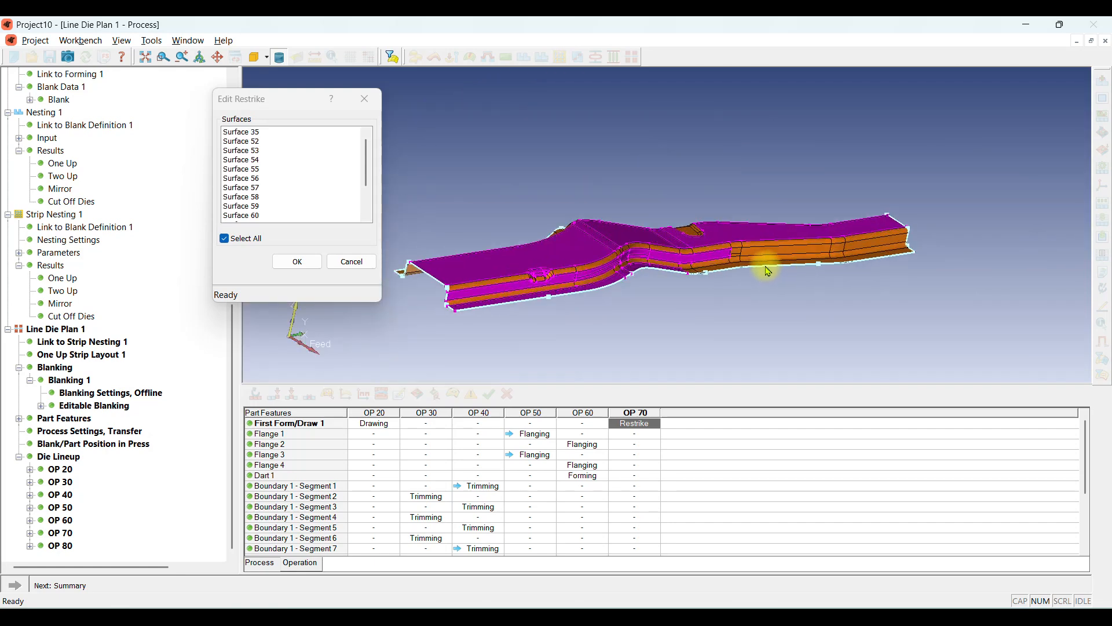
pyautogui.click(657, 267)
pyautogui.click(508, 290)
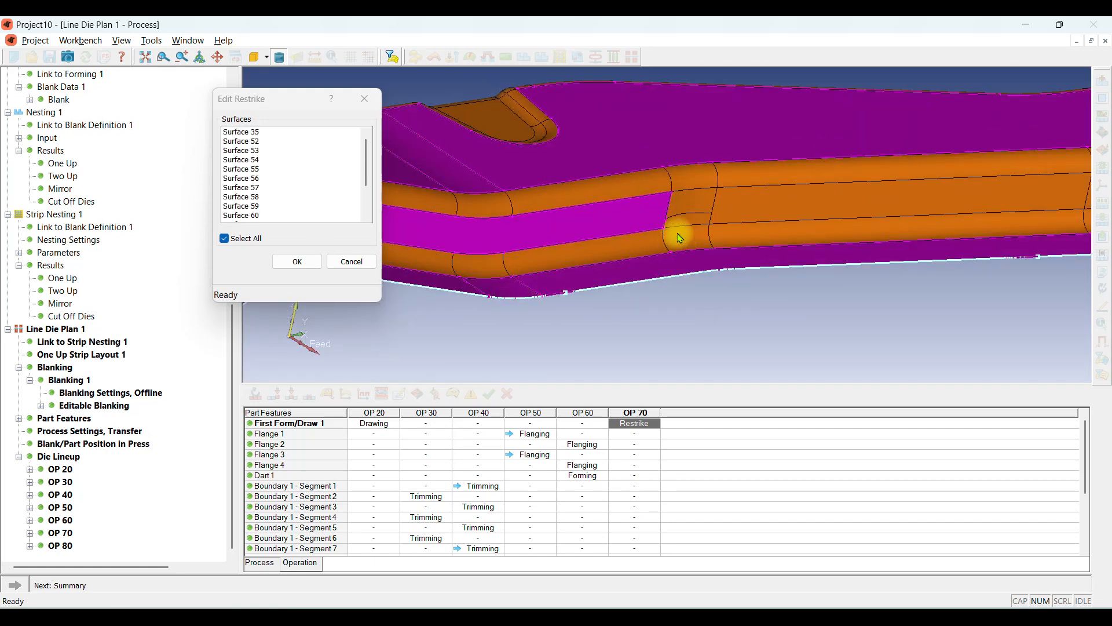
pyautogui.click(675, 218)
pyautogui.click(677, 203)
pyautogui.click(733, 200)
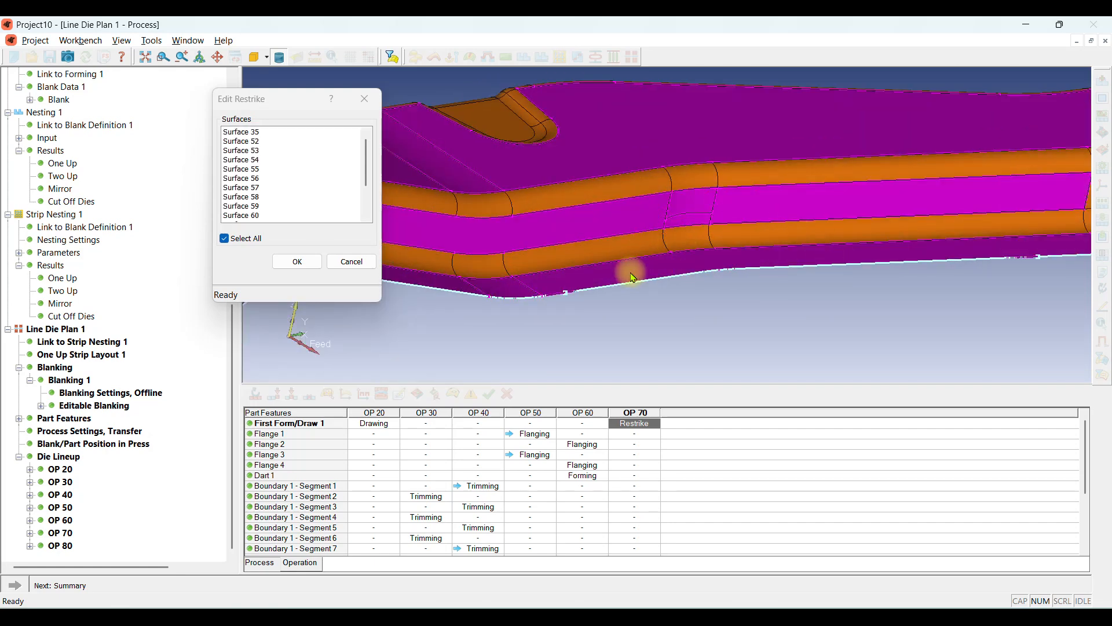
pyautogui.scroll(-3, 633, 271)
pyautogui.click(855, 223)
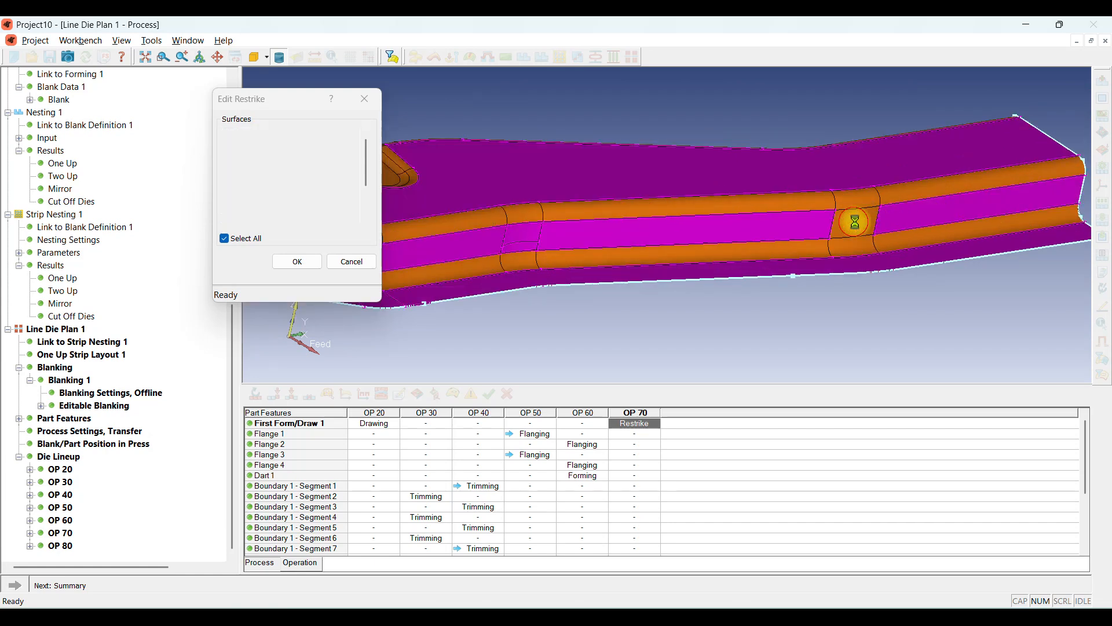
# Add the first side wall and the lower flange surfaces through the bend on the rail's opposite side to the restrike.
pyautogui.scroll(-2, 954, 209)
pyautogui.moveTo(955, 208); pyautogui.dragTo(763, 189, button='middle')
pyautogui.scroll(3, 832, 293)
pyautogui.click(801, 290)
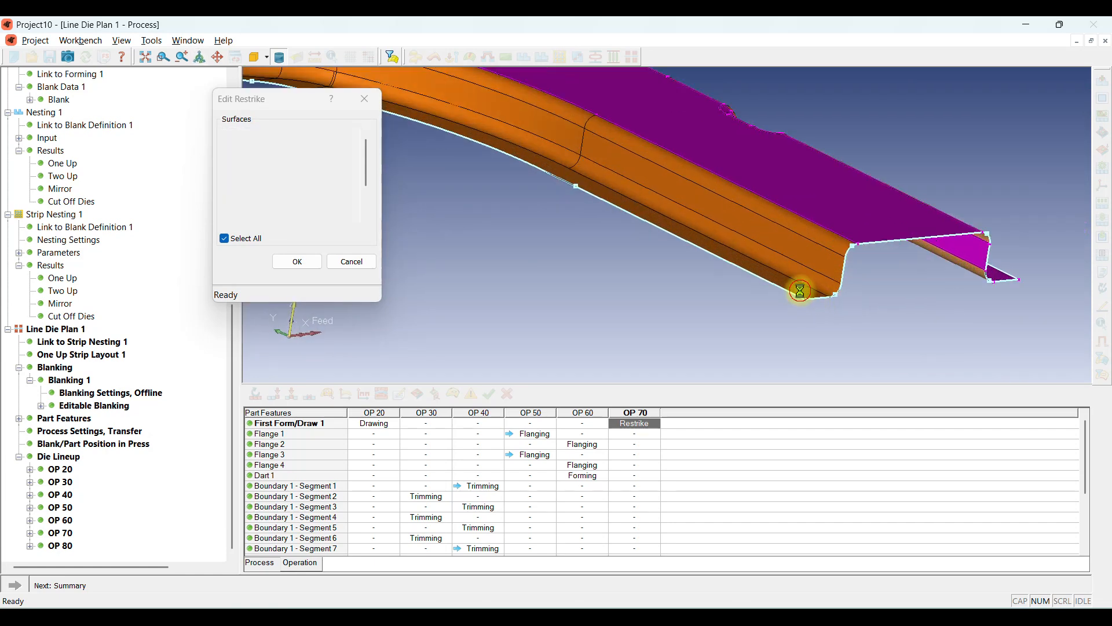
pyautogui.click(541, 123)
pyautogui.scroll(3, 556, 114)
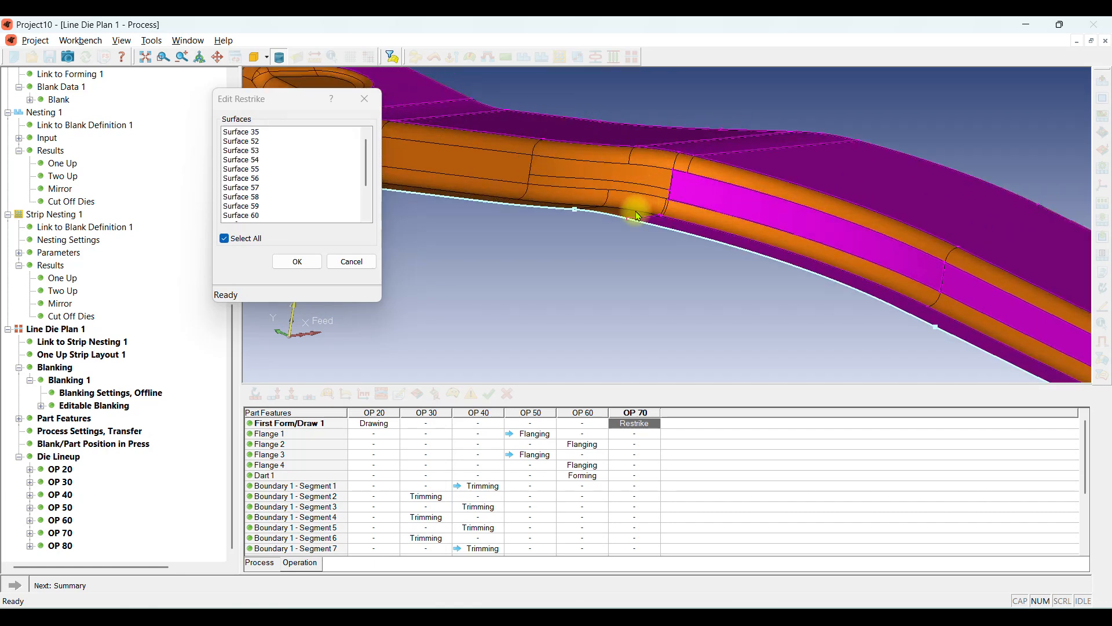
pyautogui.click(597, 241)
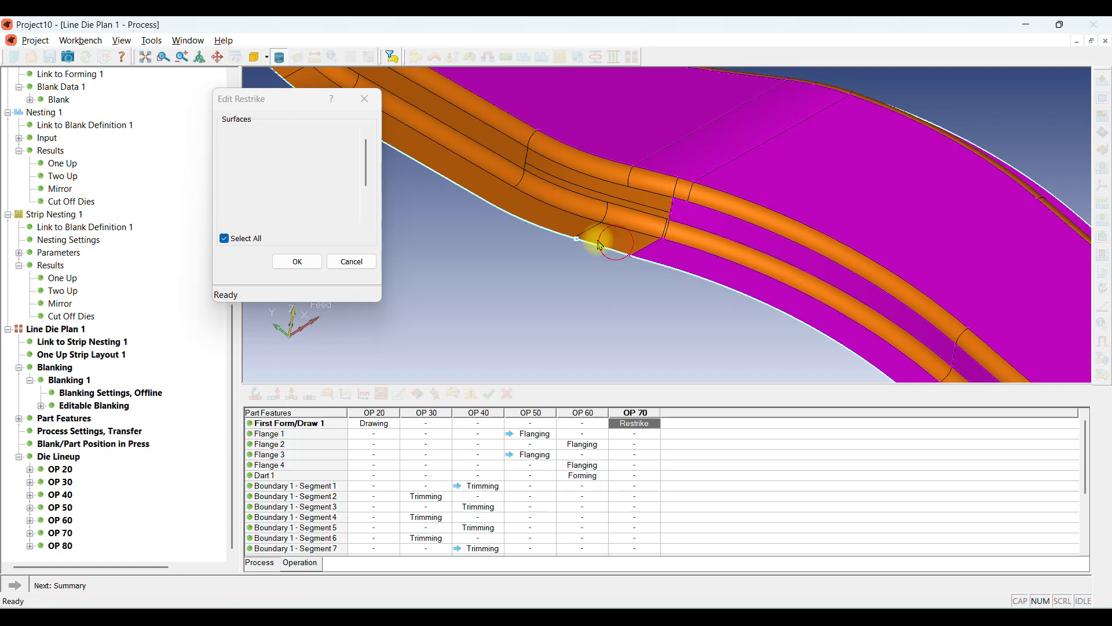
pyautogui.click(561, 230)
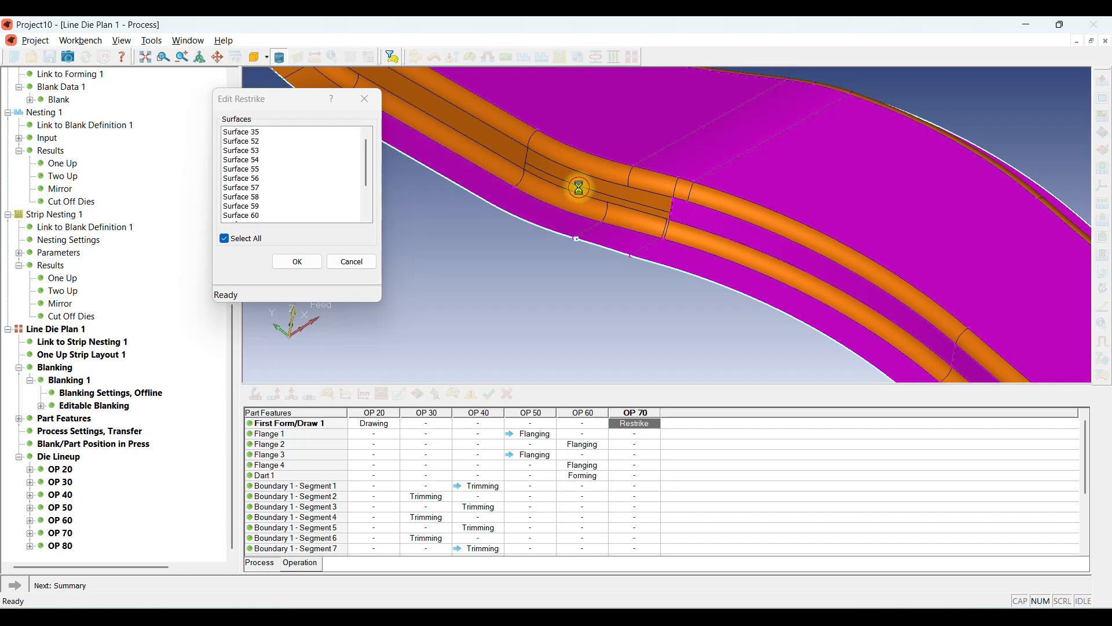
# Add the remaining side wall and flange surfaces on the opposite side, and accept the restrike surface selection.
pyautogui.click(579, 187)
pyautogui.scroll(-3, 516, 152)
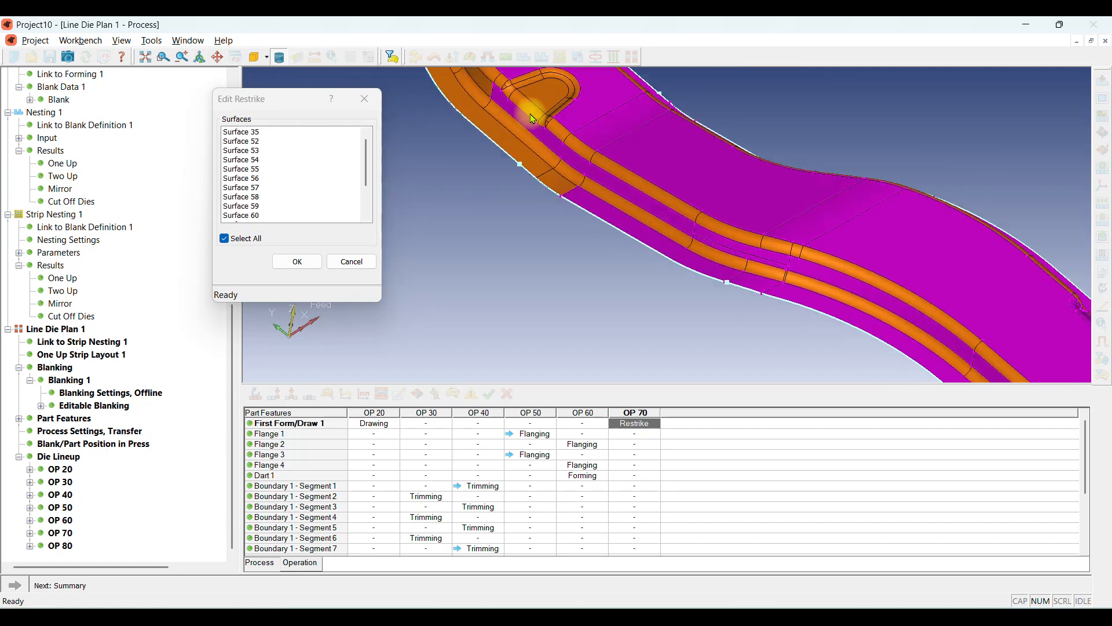
pyautogui.click(559, 182)
pyautogui.moveTo(737, 296); pyautogui.dragTo(789, 253, button='middle')
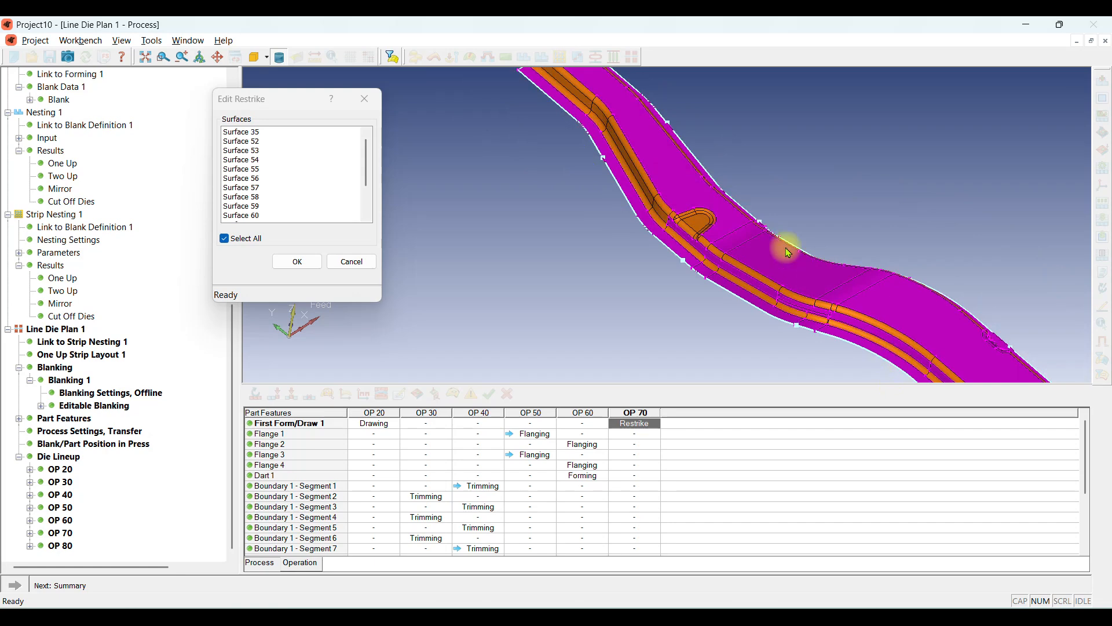
pyautogui.scroll(3, 789, 254)
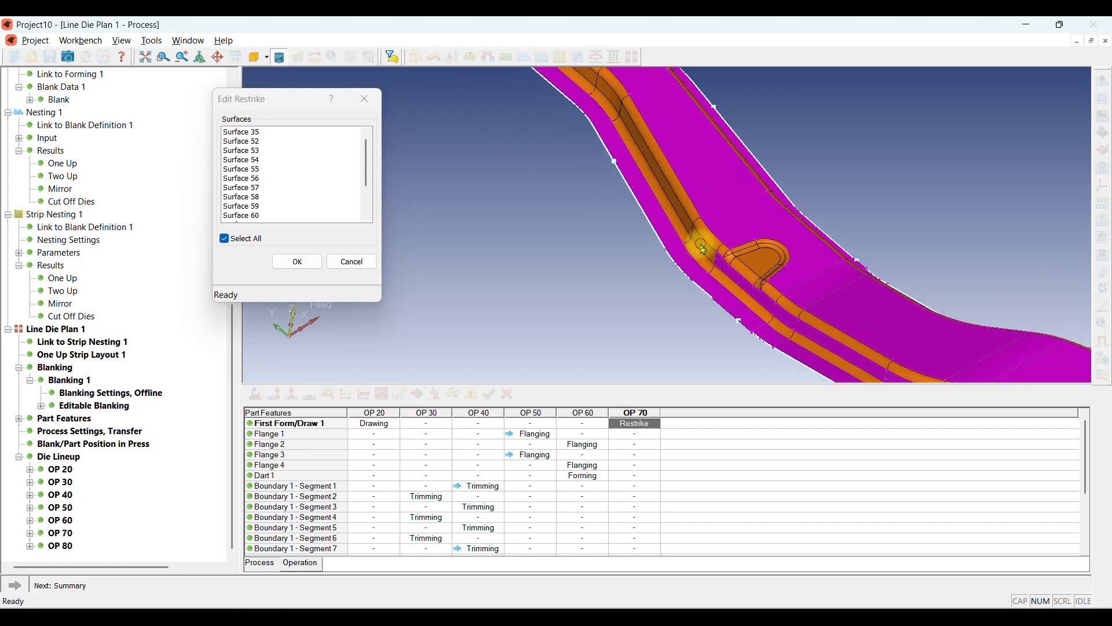
pyautogui.click(594, 86)
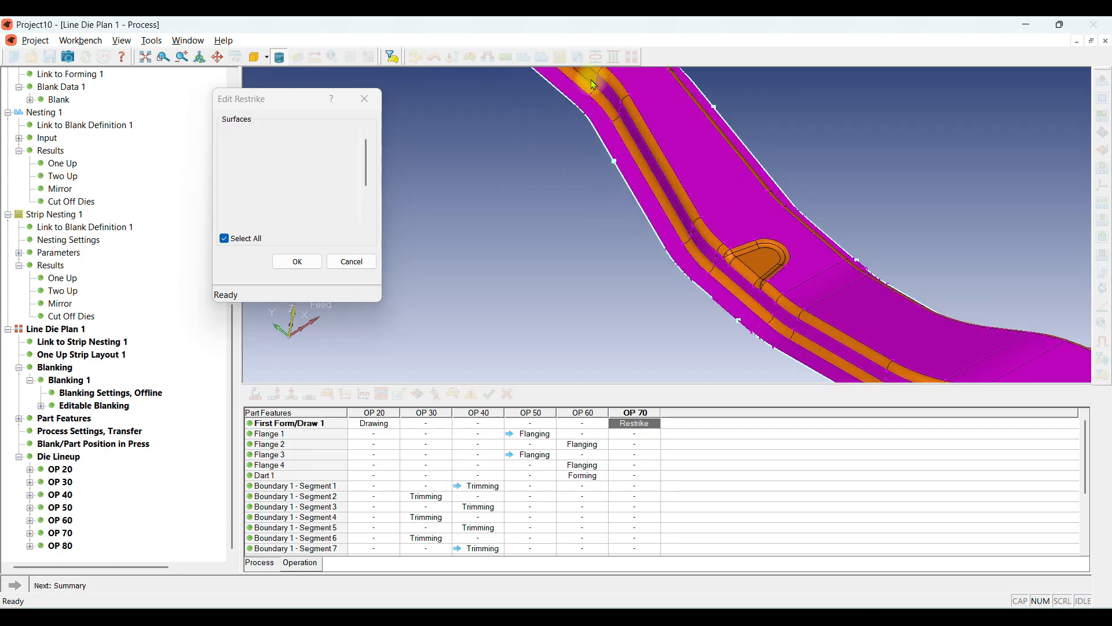
pyautogui.moveTo(594, 85); pyautogui.dragTo(421, 248, button='middle')
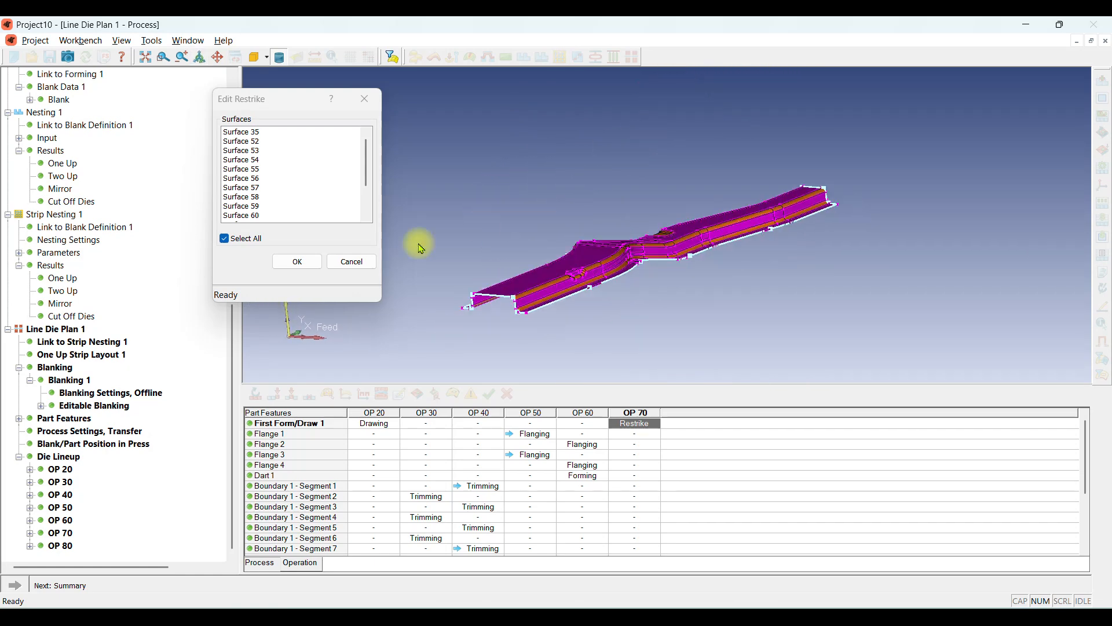
pyautogui.click(298, 261)
# Review the rail areas worked in OP 20 and OP 30.
pyautogui.moveTo(789, 192); pyautogui.dragTo(801, 201, button='middle')
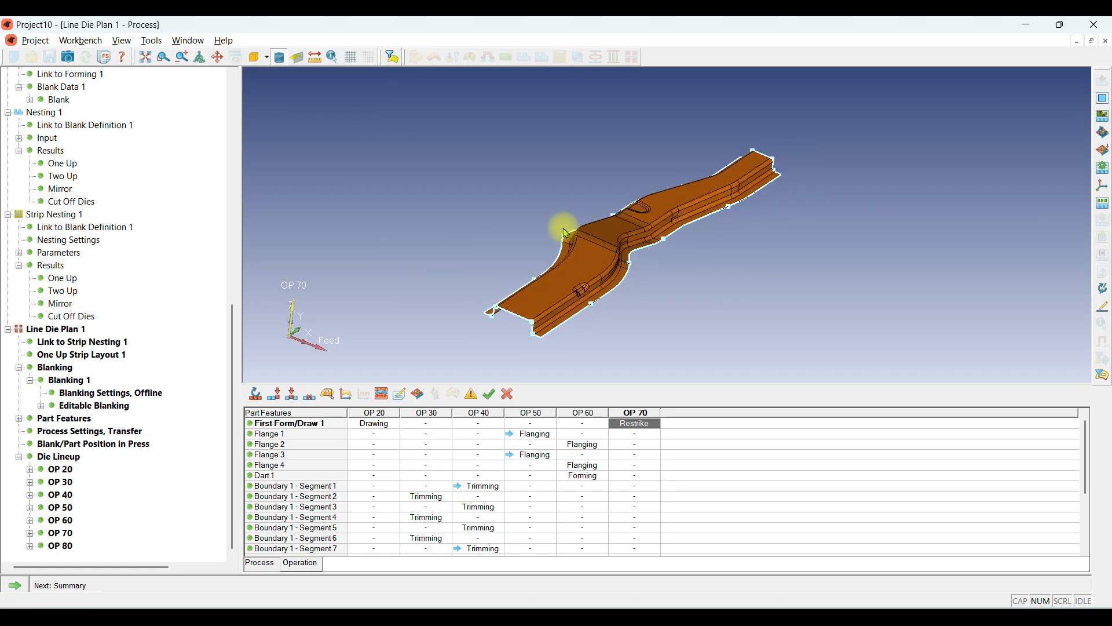
pyautogui.click(375, 413)
pyautogui.moveTo(565, 259); pyautogui.dragTo(676, 288, button='middle')
pyautogui.click(434, 413)
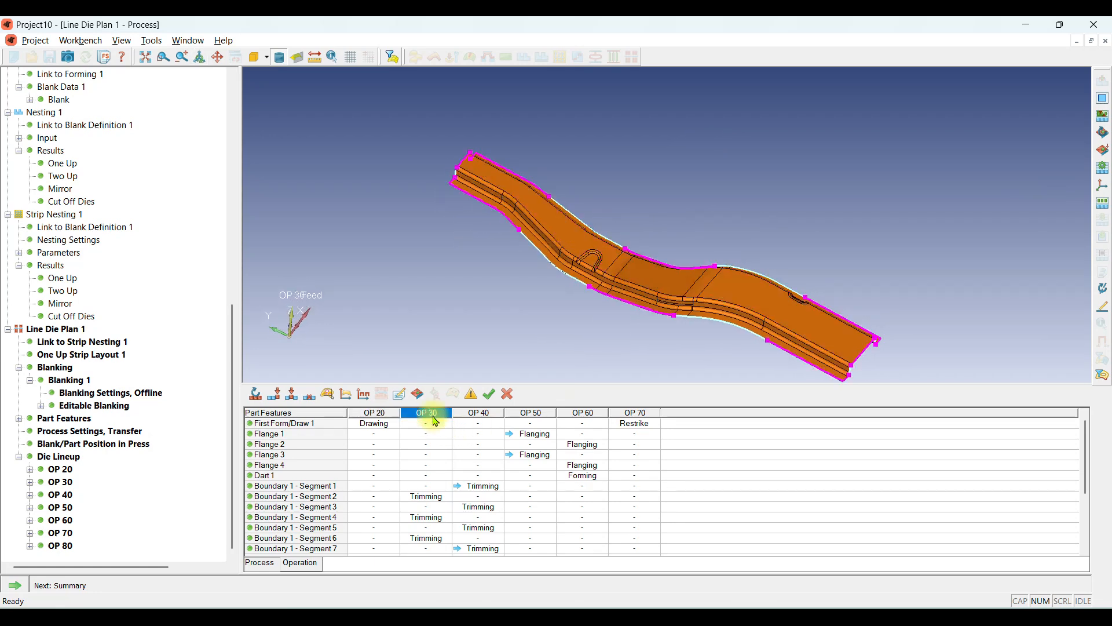
# Review the rail areas worked in OP 40, OP 50, OP 60 and OP 70 from several angles.
pyautogui.moveTo(658, 250); pyautogui.dragTo(497, 253, button='middle')
pyautogui.click(478, 413)
pyautogui.moveTo(550, 324); pyautogui.dragTo(655, 337, button='middle')
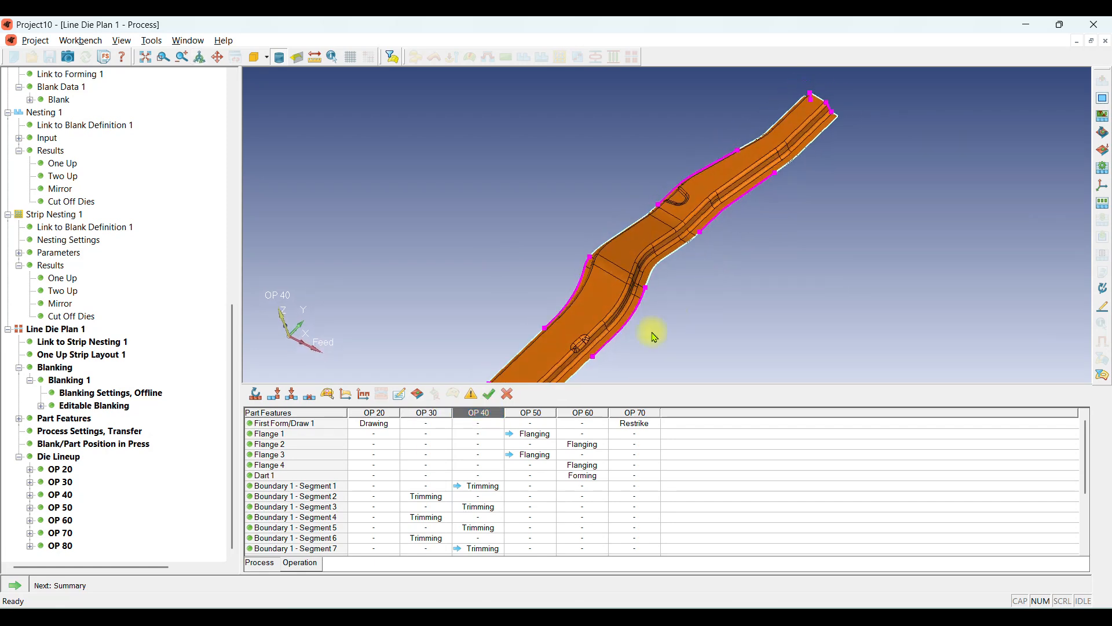
pyautogui.click(531, 413)
pyautogui.moveTo(614, 255); pyautogui.dragTo(733, 237, button='middle')
pyautogui.click(603, 414)
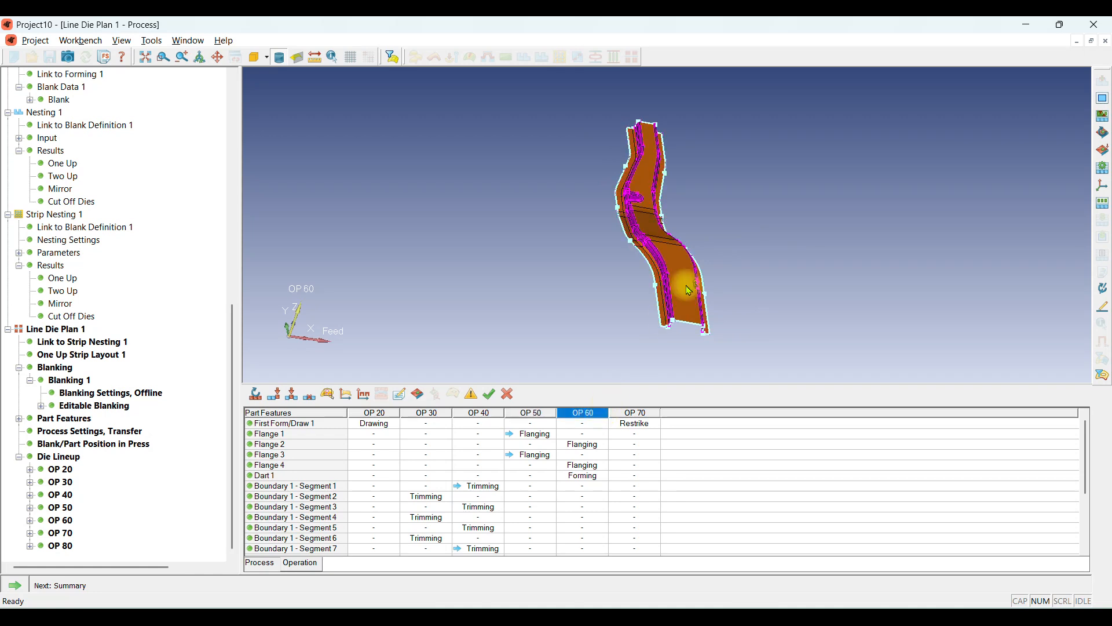
pyautogui.moveTo(670, 285)
pyautogui.mouseDown(button='middle')
pyautogui.moveTo(670, 261)
pyautogui.moveTo(650, 255)
pyautogui.moveTo(655, 270)
pyautogui.mouseUp(button='middle')
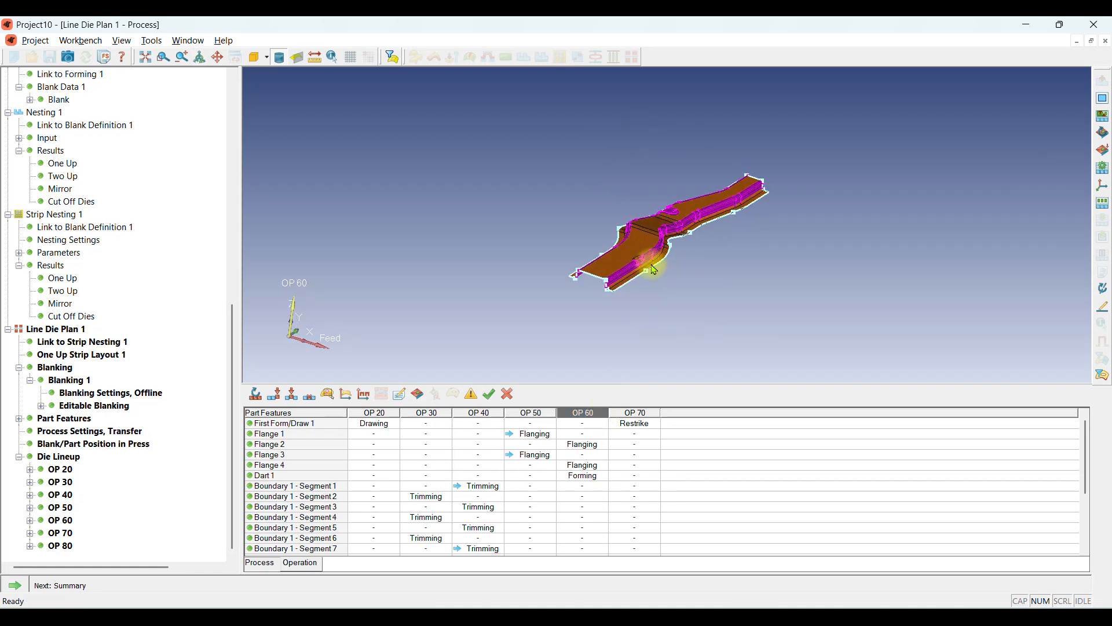
pyautogui.click(637, 413)
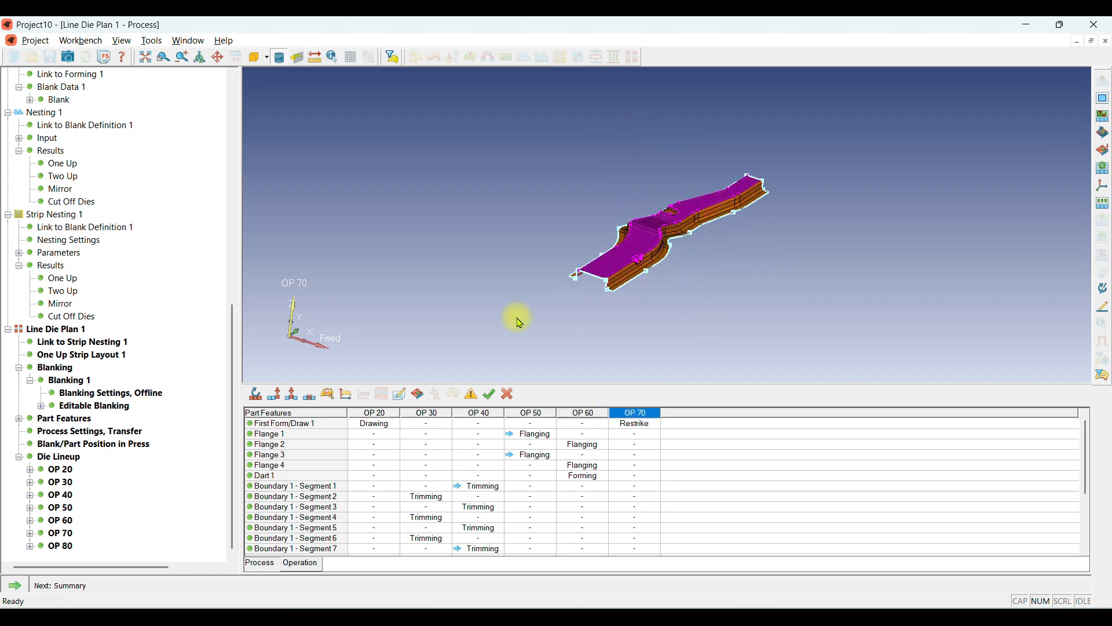
# Check the process for warnings, choose to continue, and accept the process definition to proceed to the summary.
pyautogui.click(473, 395)
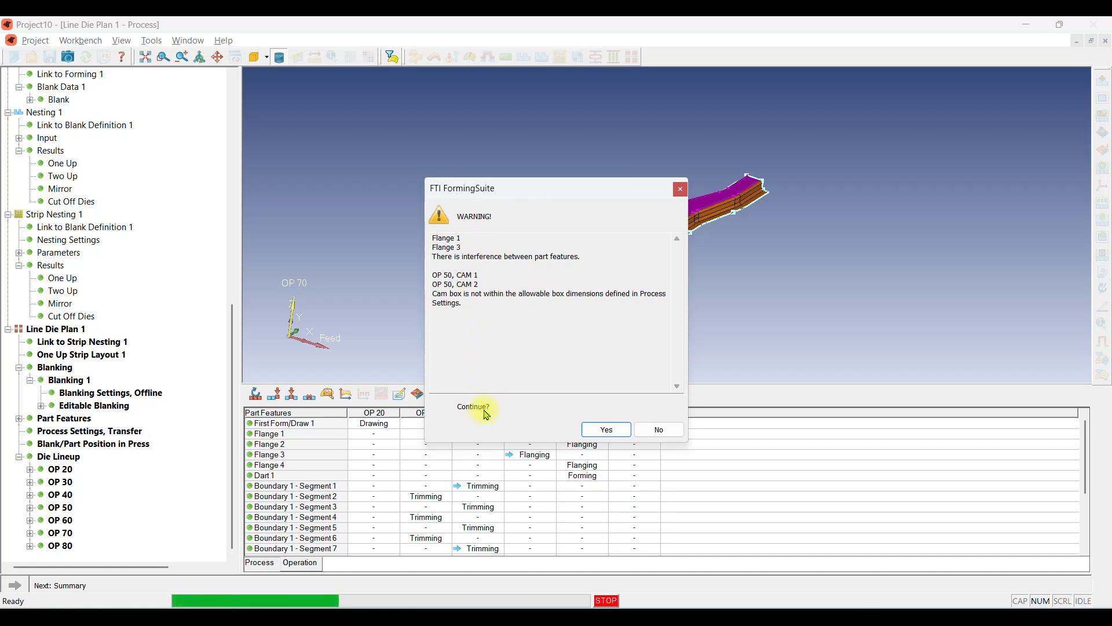
pyautogui.click(604, 429)
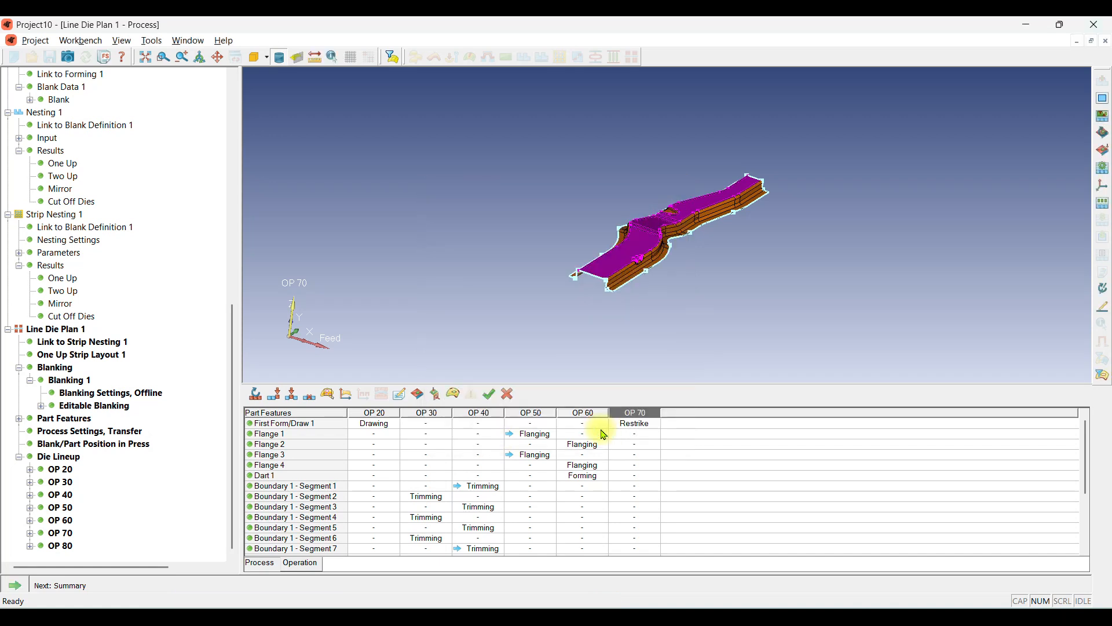
pyautogui.click(490, 400)
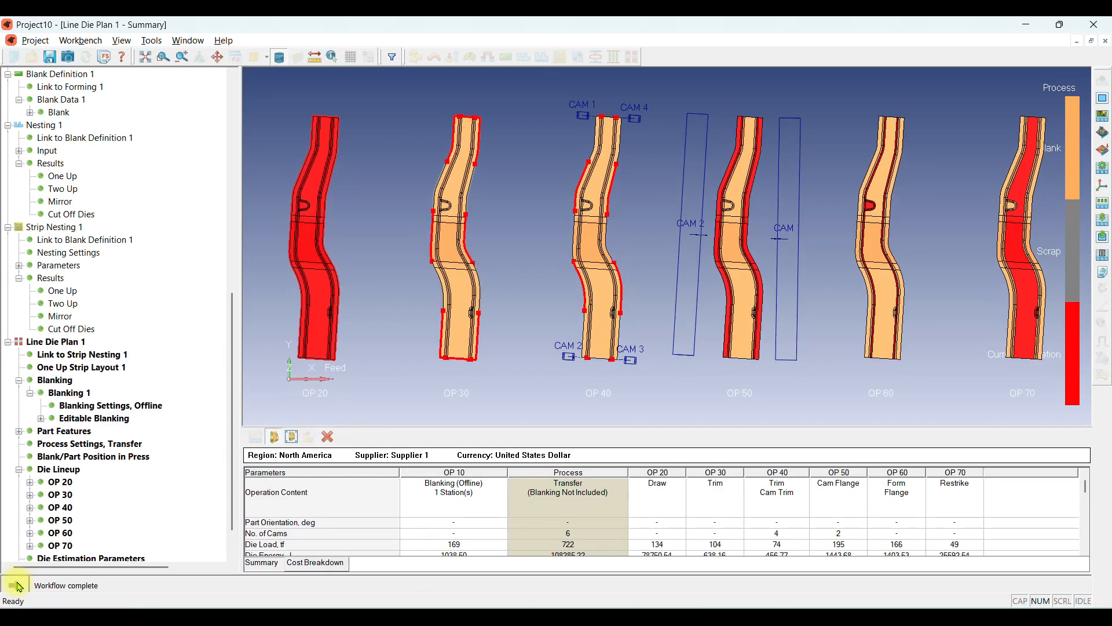
# Examine the die lineup from OP 20 to OP 70 and enlarge the summary table to show more parameters.
pyautogui.scroll(-1, 338, 373)
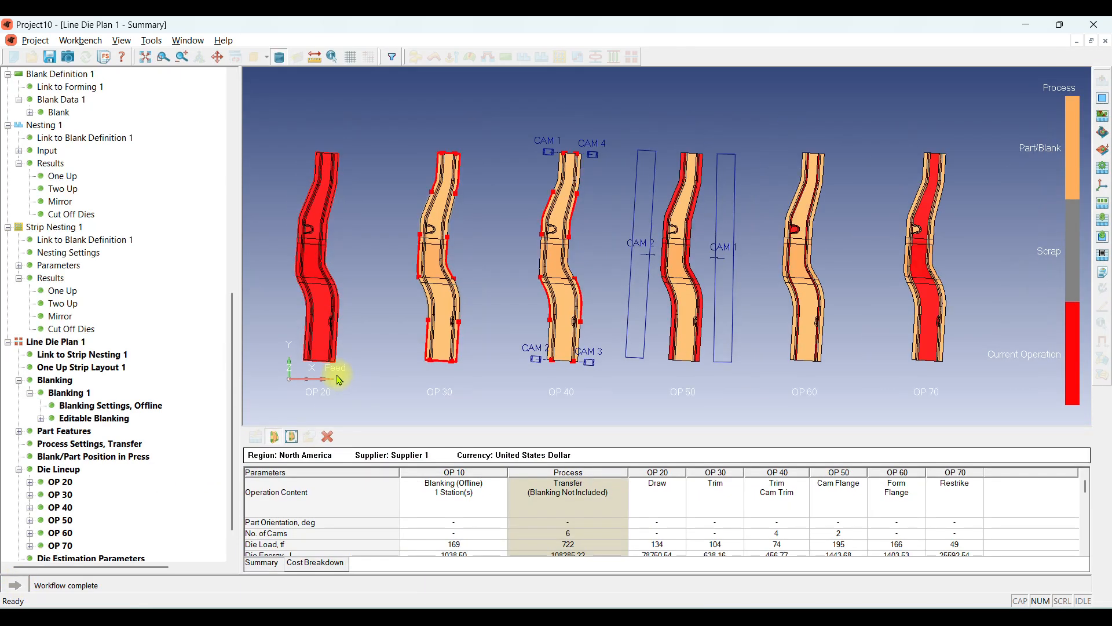
pyautogui.scroll(1, 383, 377)
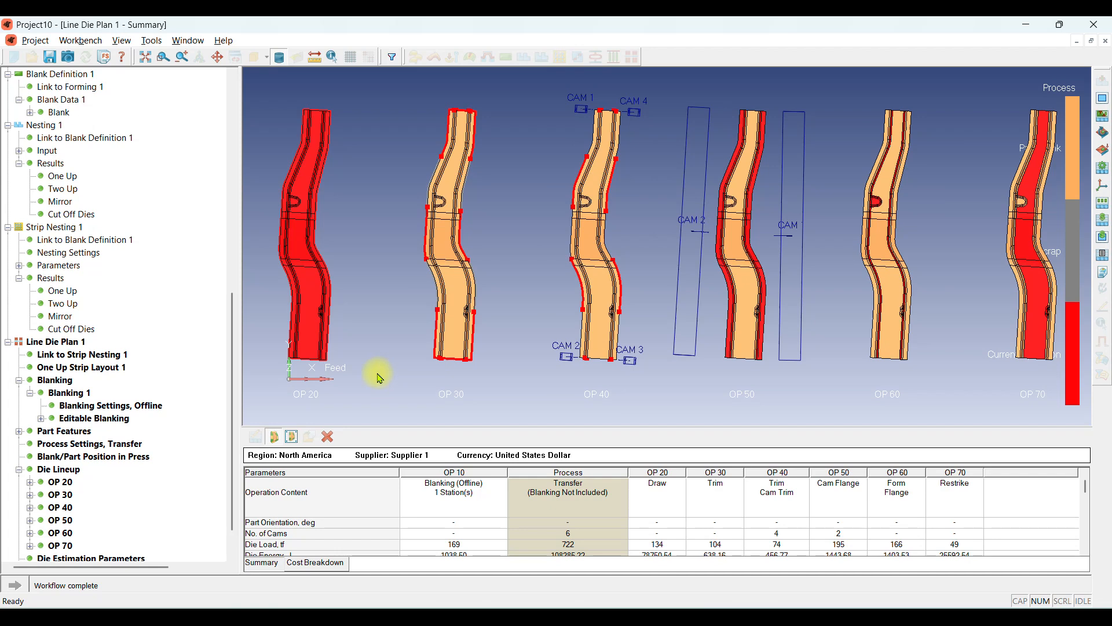
pyautogui.scroll(-1, 379, 377)
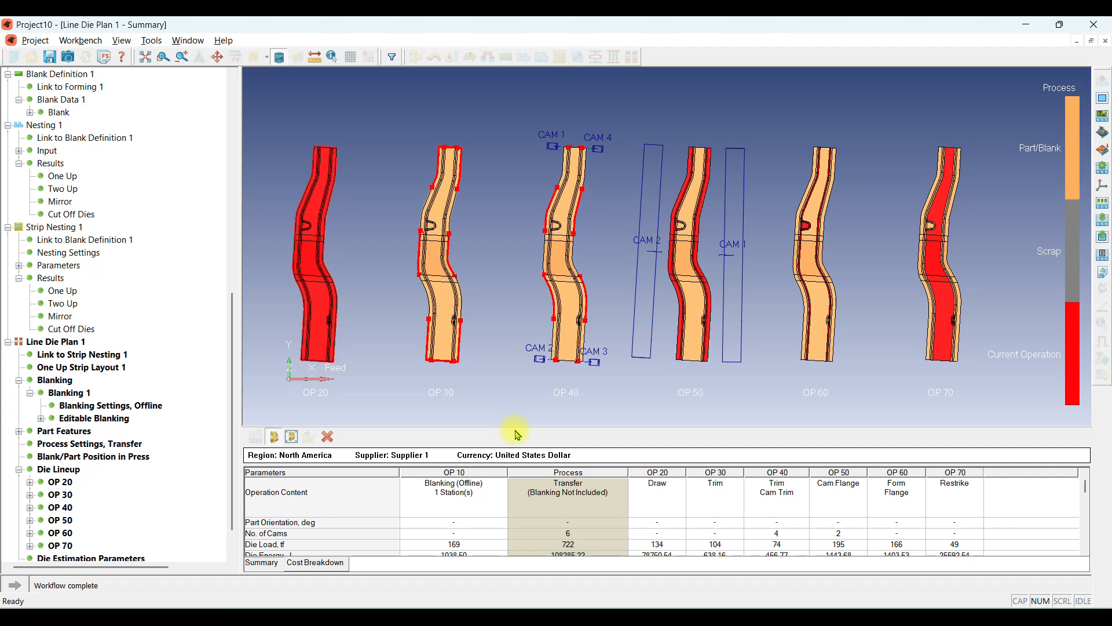
pyautogui.moveTo(527, 451); pyautogui.dragTo(521, 403)
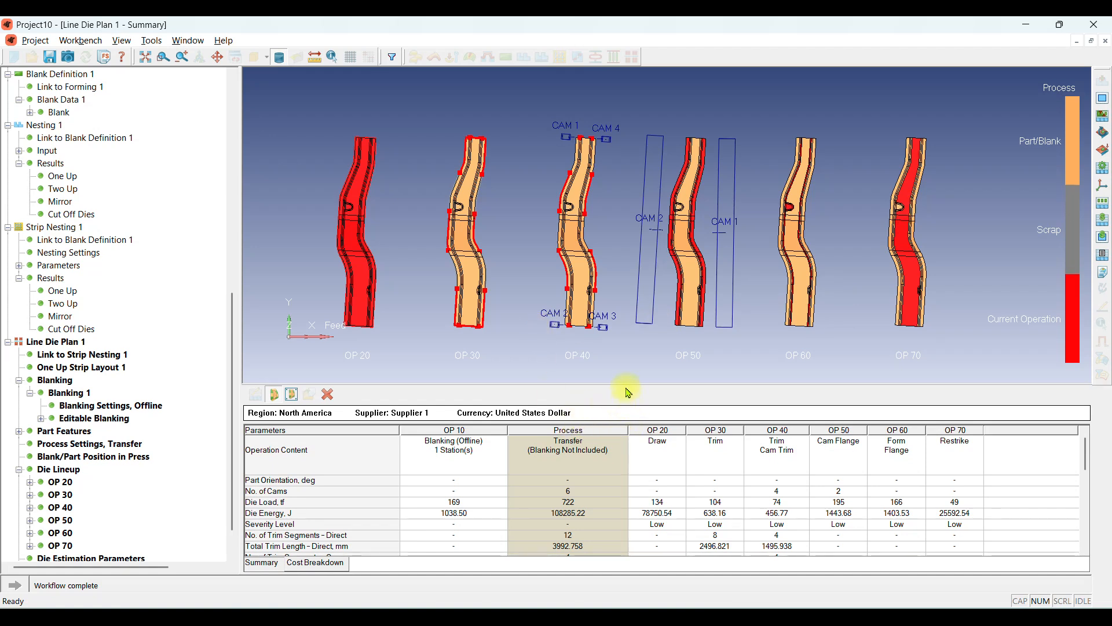
pyautogui.moveTo(629, 394); pyautogui.dragTo(646, 290)
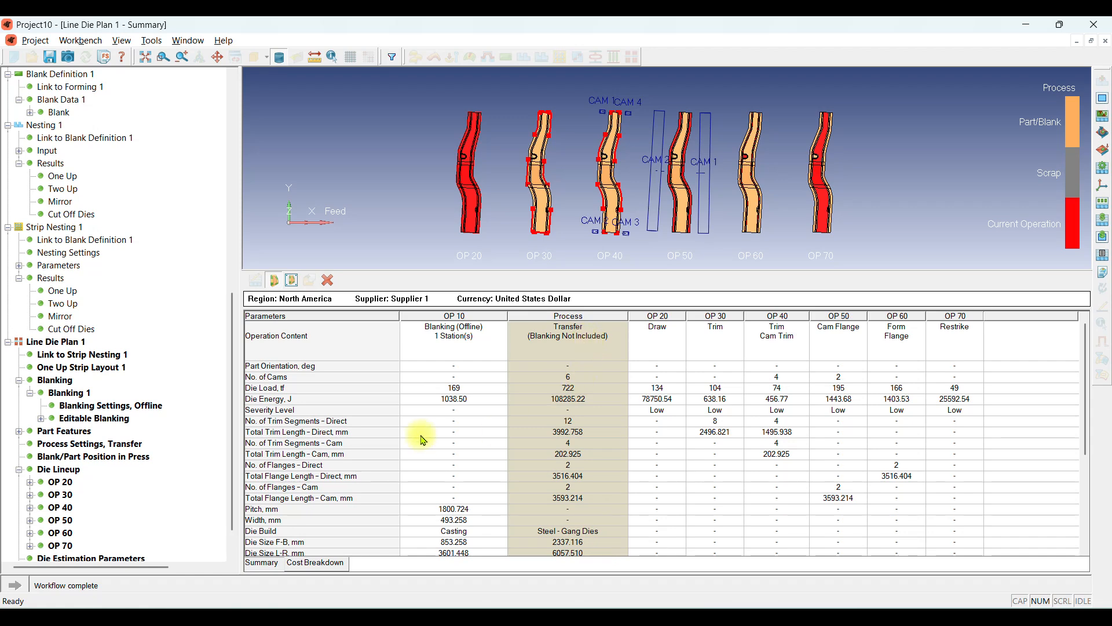
# Locate the die loads in the summary, and in Calculator start summing those of OP 20 to OP 40: 134 + 104 + 74.
pyautogui.click(283, 388)
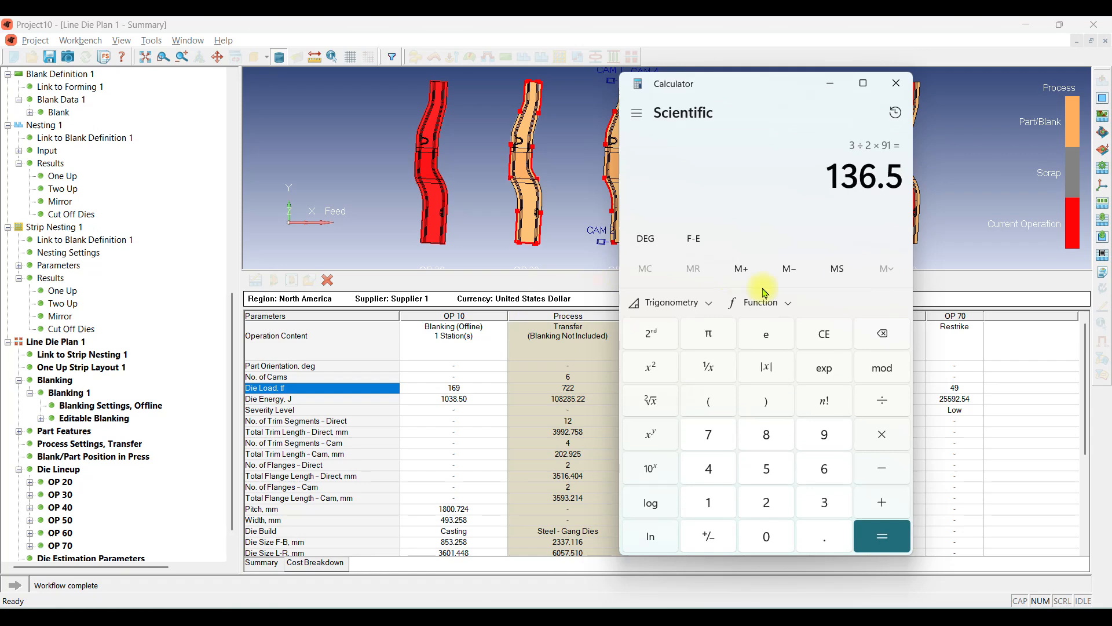
pyautogui.click(825, 333)
pyautogui.moveTo(779, 100); pyautogui.dragTo(384, 103)
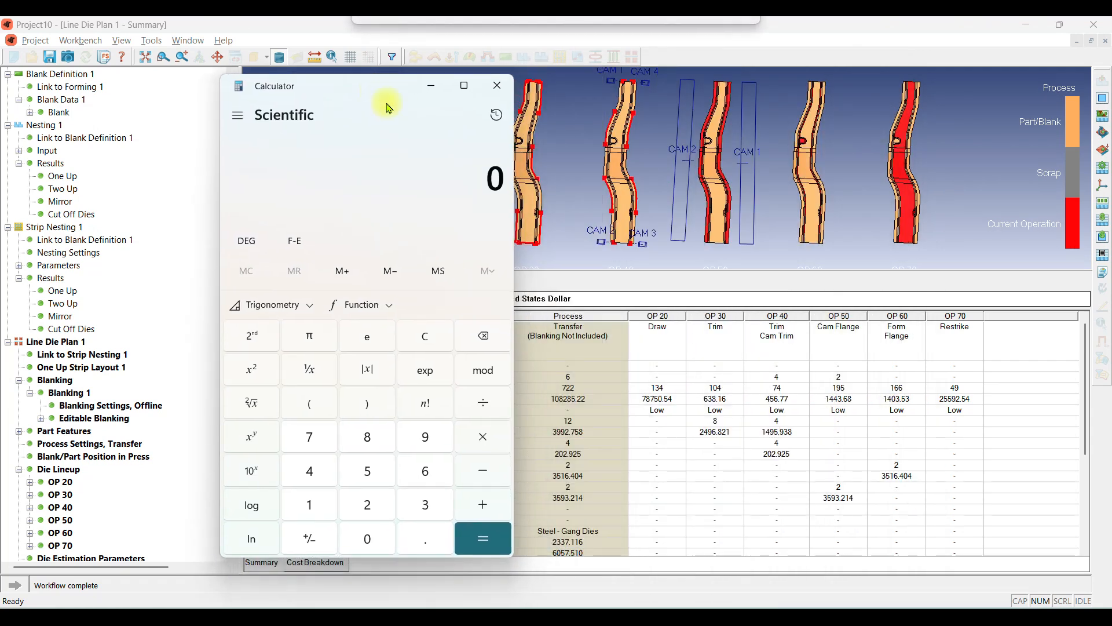
pyautogui.click(313, 508)
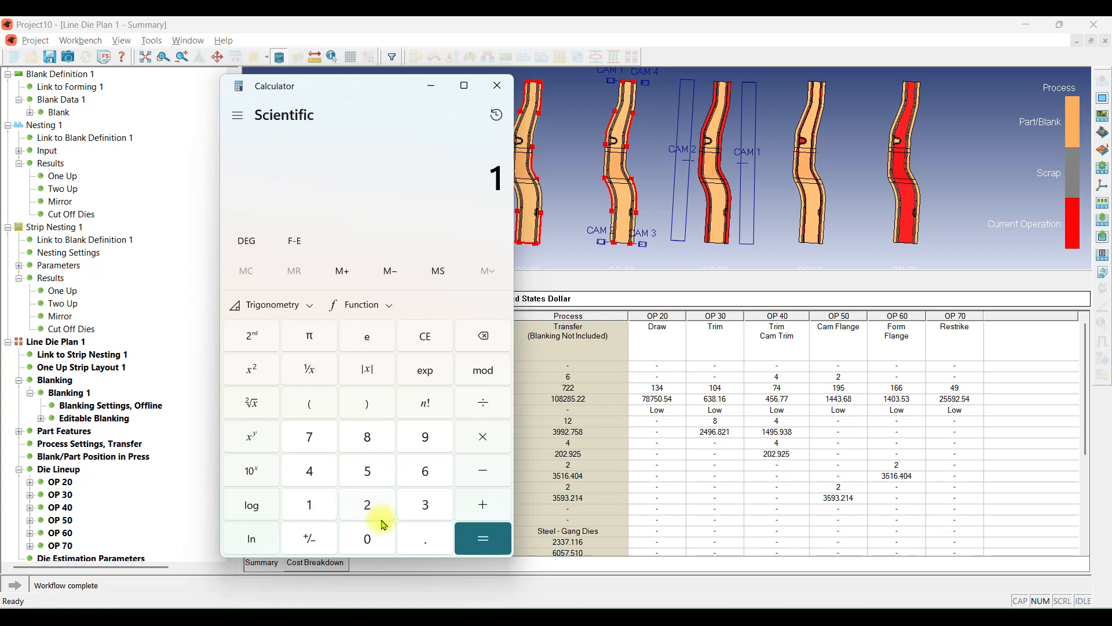
pyautogui.click(414, 508)
pyautogui.click(319, 471)
pyautogui.click(492, 497)
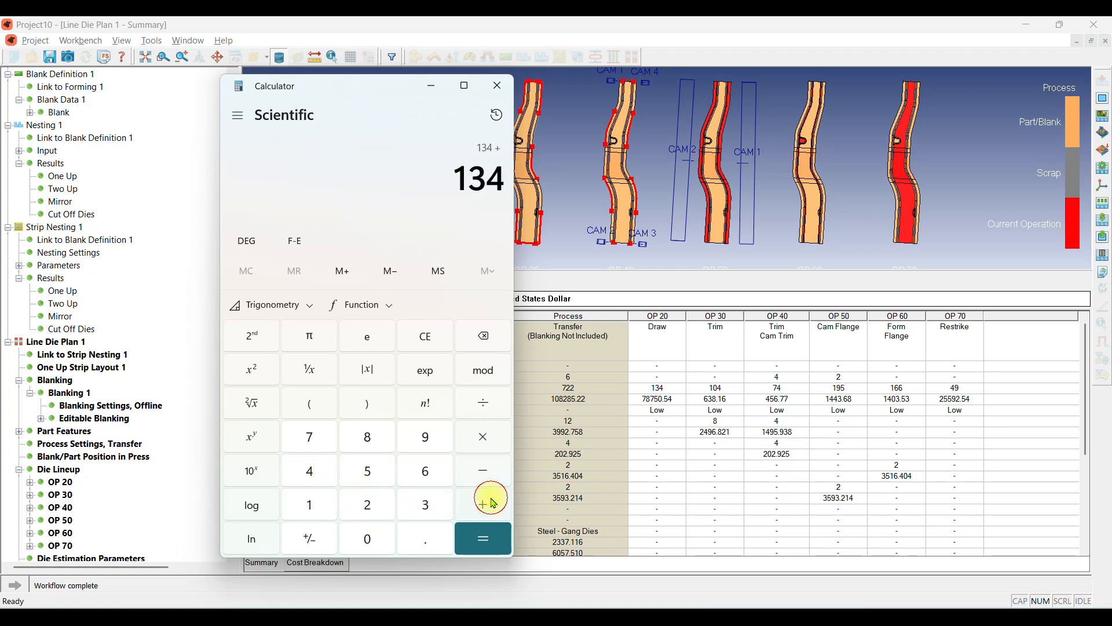
pyautogui.click(318, 503)
pyautogui.click(371, 544)
pyautogui.click(316, 470)
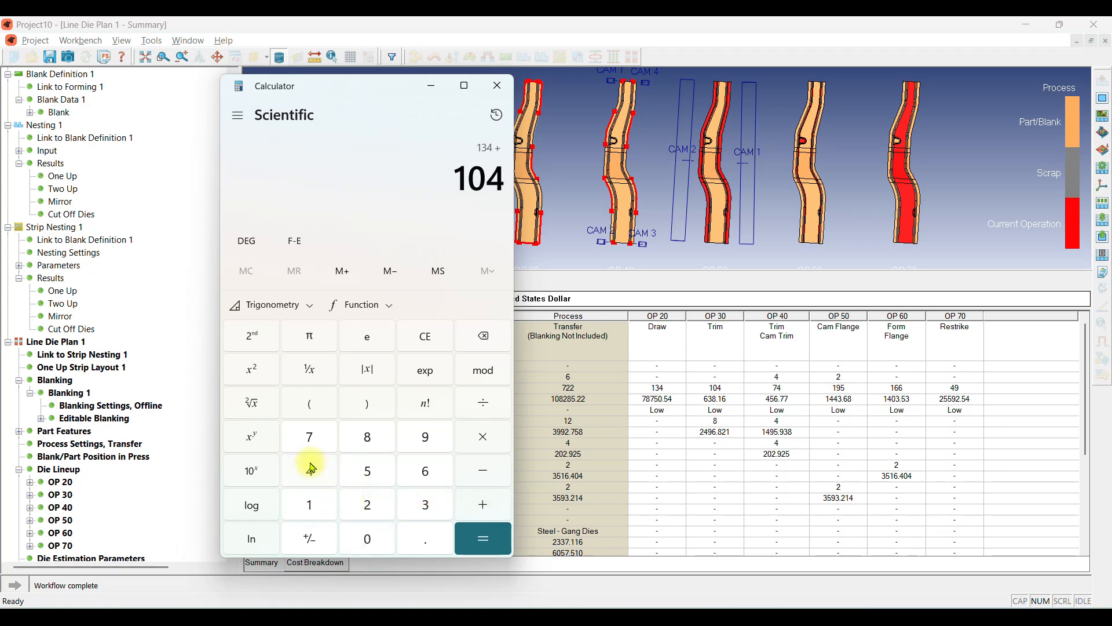
pyautogui.click(486, 506)
pyautogui.click(307, 436)
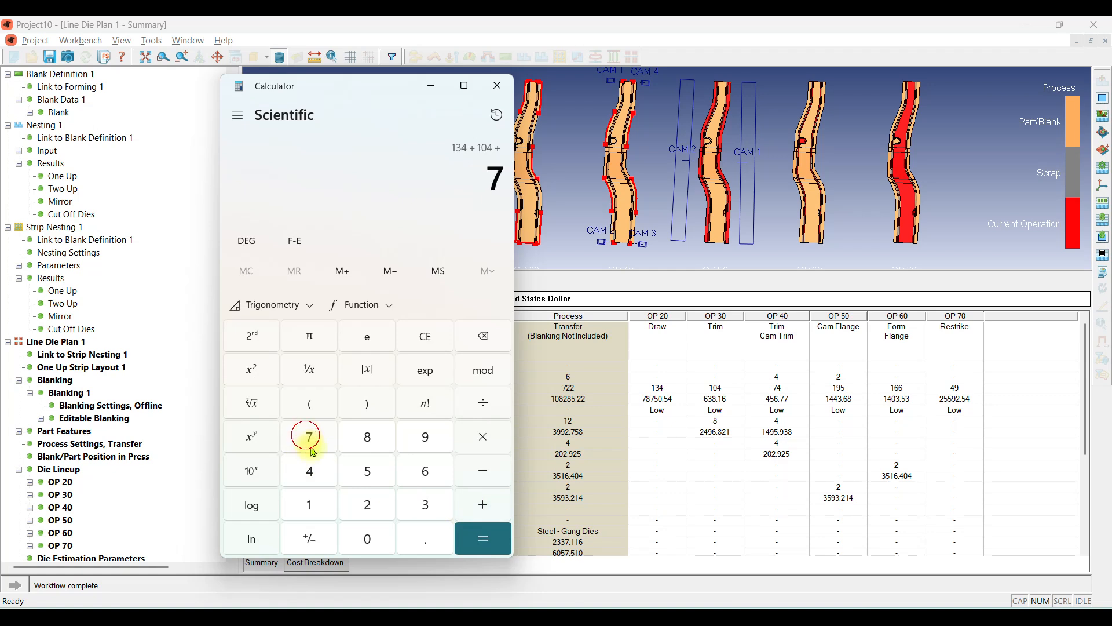
pyautogui.click(316, 471)
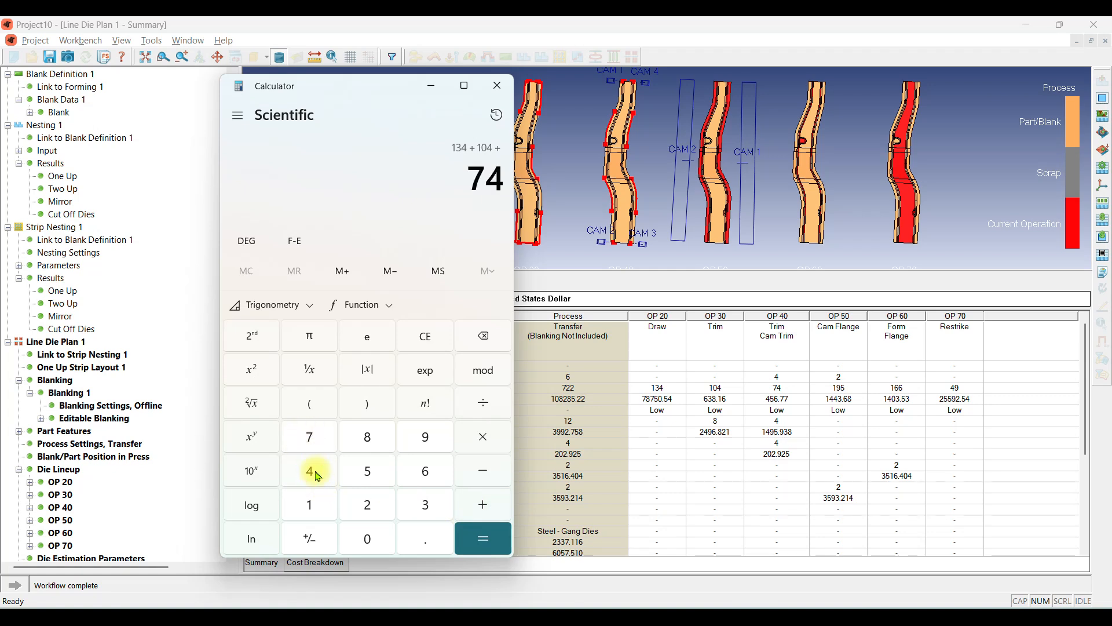
# Add the OP 50, OP 60 and OP 70 die loads of 195, 166 and 49 to the sum, and return to the process summary.
pyautogui.click(480, 502)
pyautogui.click(320, 508)
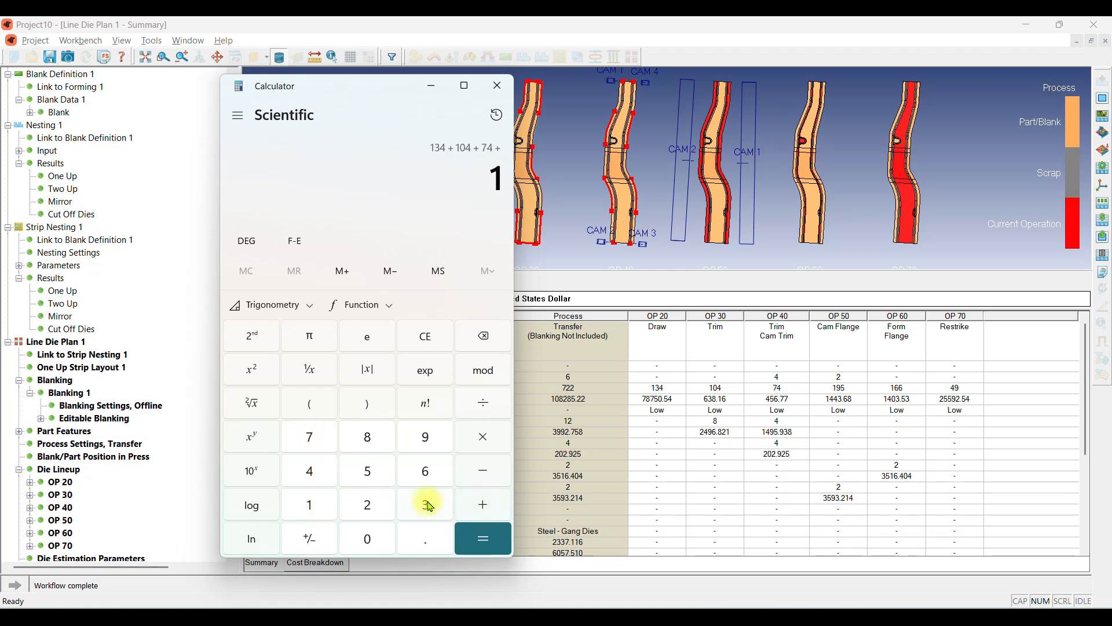
pyautogui.click(428, 433)
pyautogui.click(360, 478)
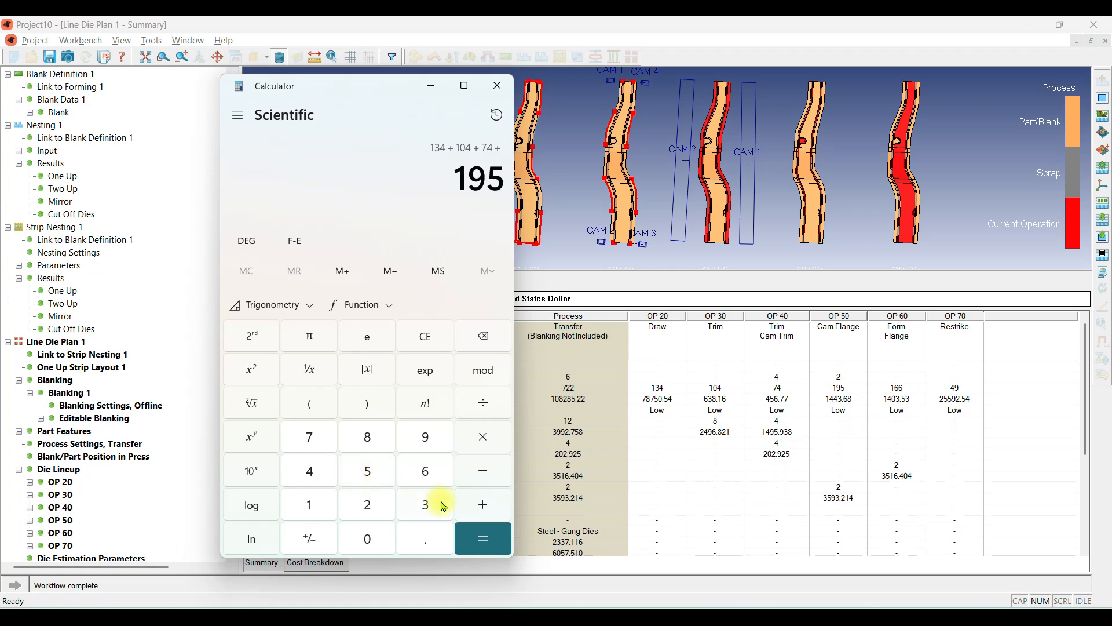
pyautogui.click(474, 502)
pyautogui.click(336, 499)
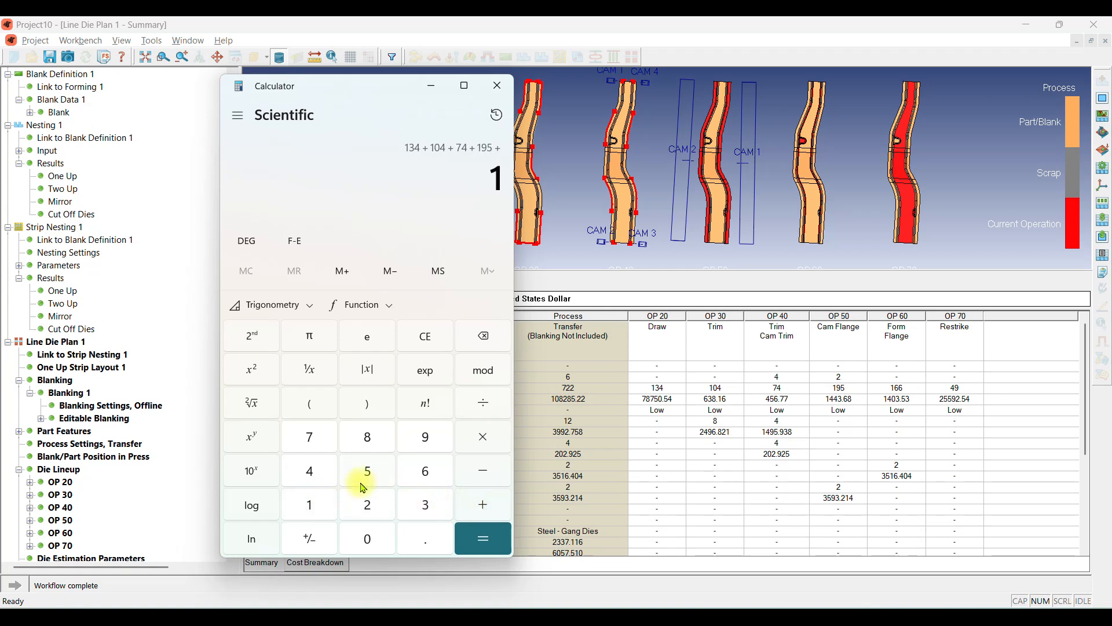
pyautogui.click(430, 468)
pyautogui.click(430, 469)
pyautogui.click(488, 506)
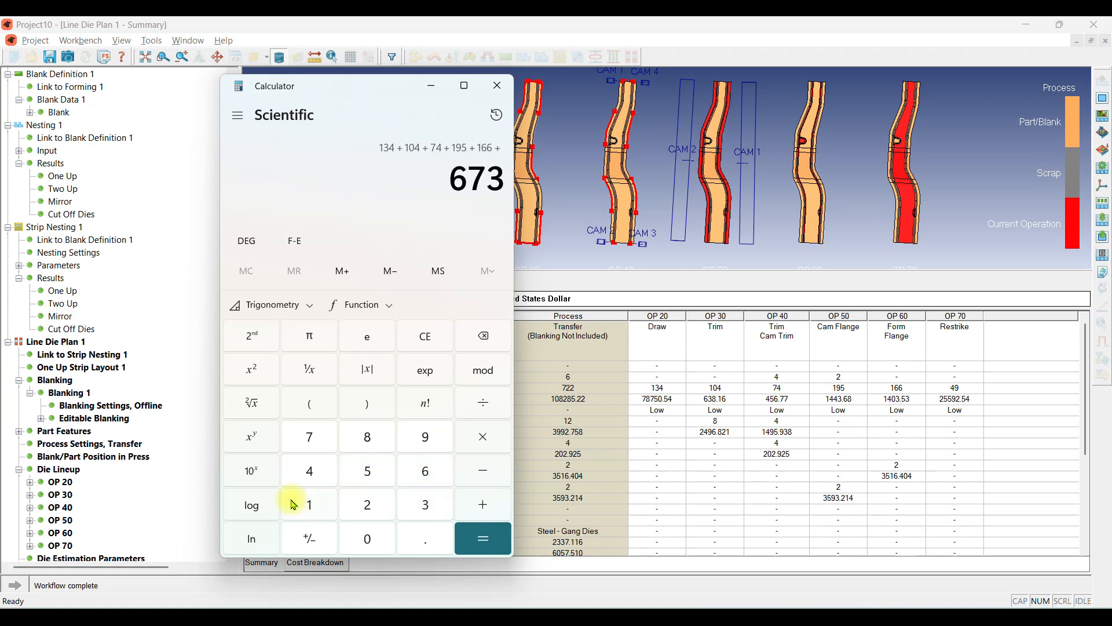
pyautogui.click(305, 472)
pyautogui.click(426, 442)
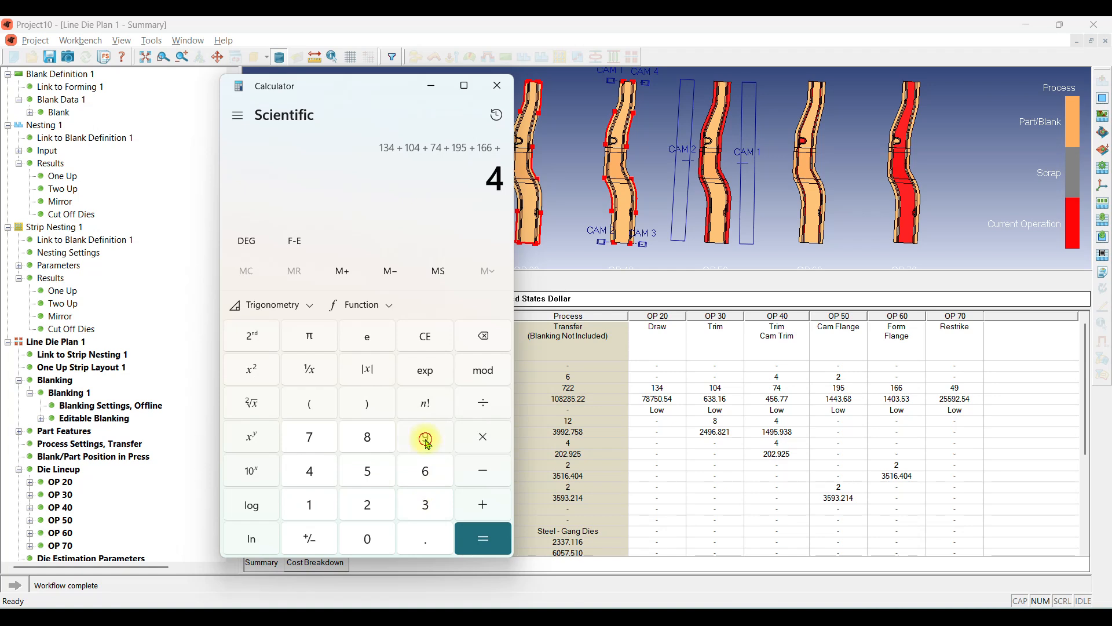
pyautogui.click(484, 536)
pyautogui.click(485, 182)
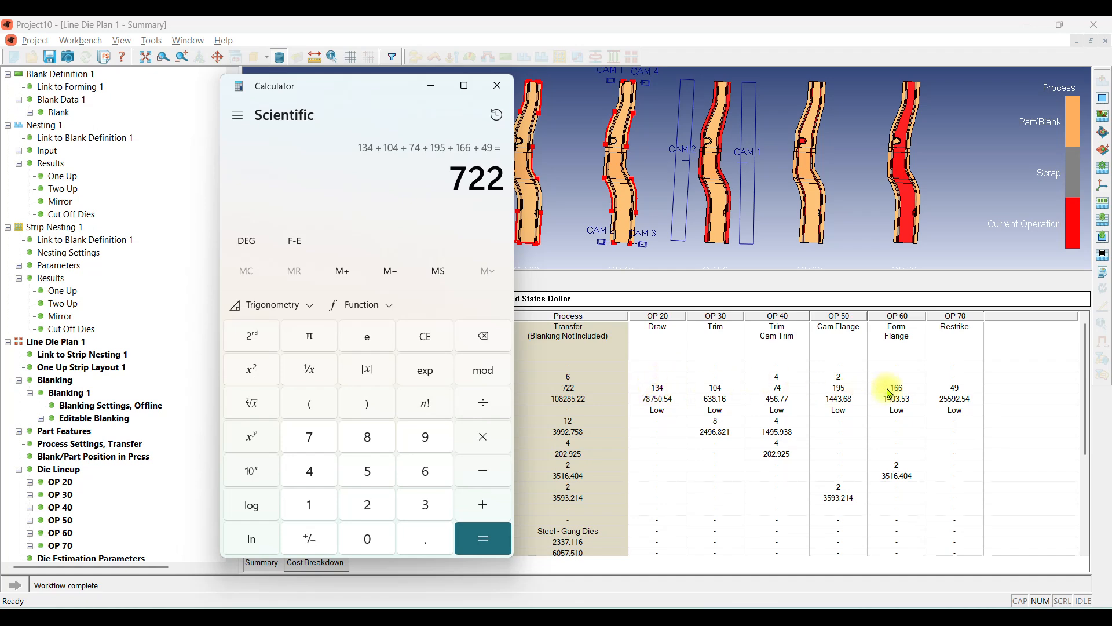
pyautogui.click(431, 87)
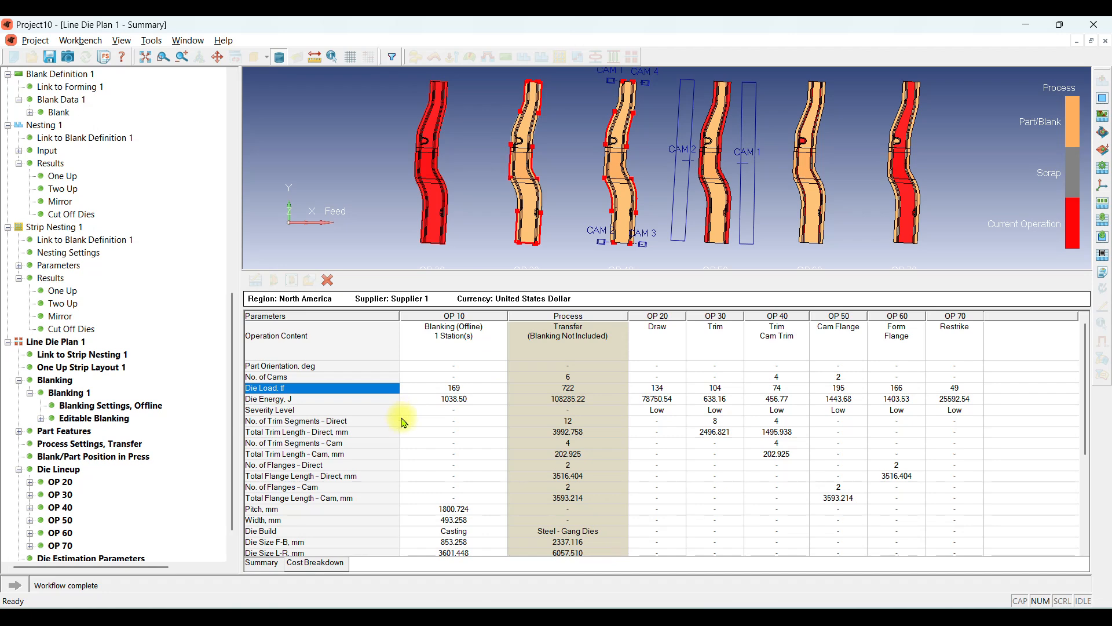
# Examine the die build, die and bed sizes, press data, die weights and costs in the summary.
pyautogui.scroll(-3, 404, 422)
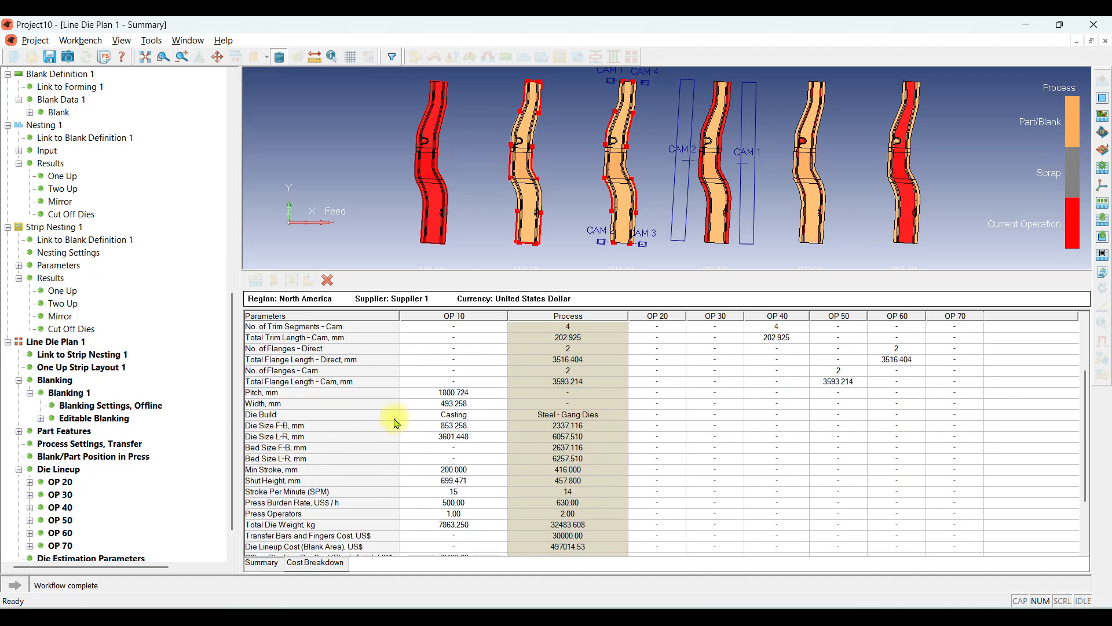
pyautogui.click(307, 414)
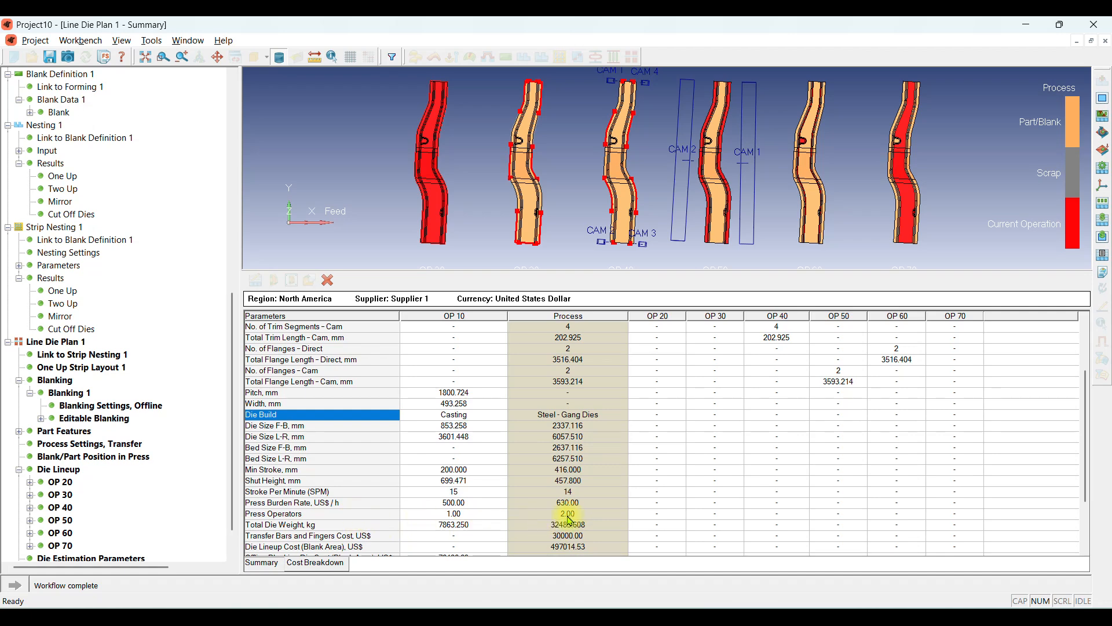
pyautogui.scroll(-2, 571, 516)
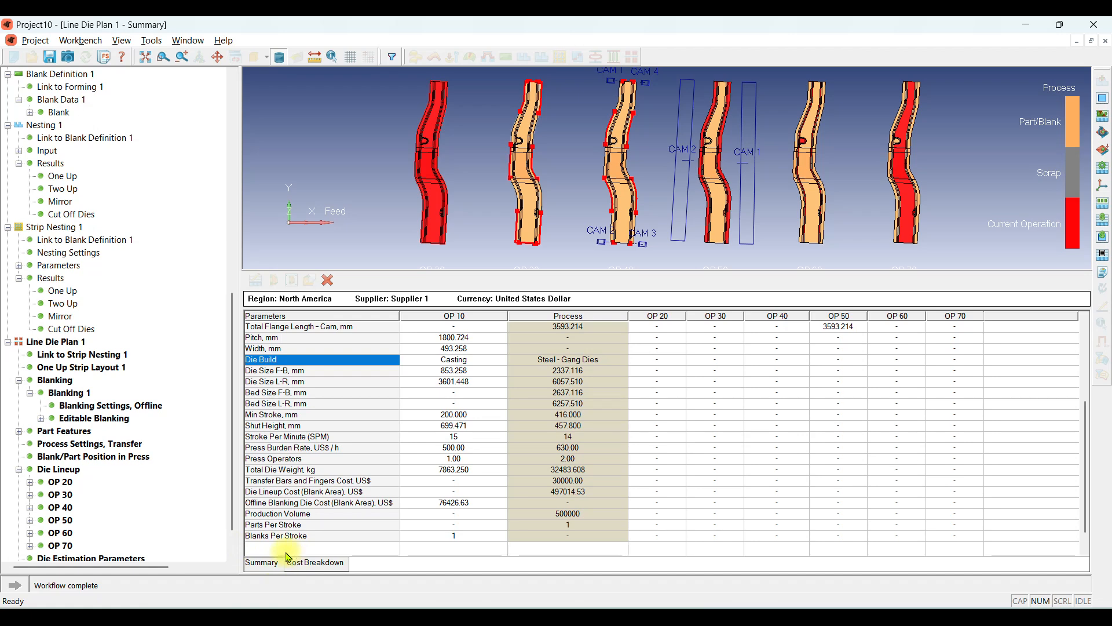
# Open the cost breakdown and examine the OP 10 blanking cost and hours by category, plus the transfer process's die cost.
pyautogui.click(318, 565)
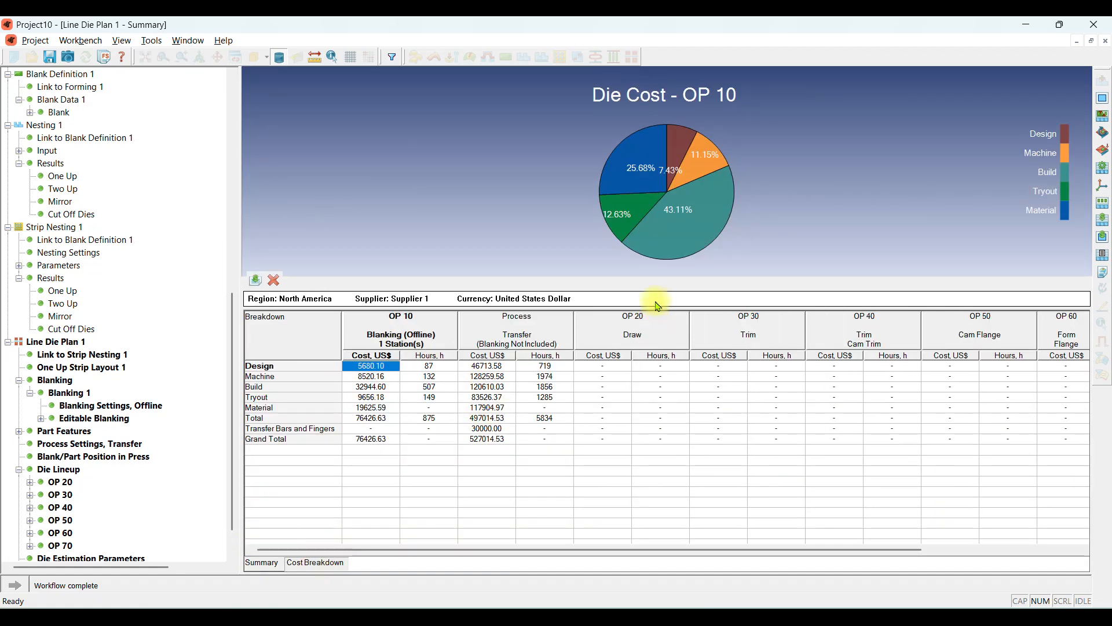
pyautogui.moveTo(654, 290); pyautogui.dragTo(651, 351)
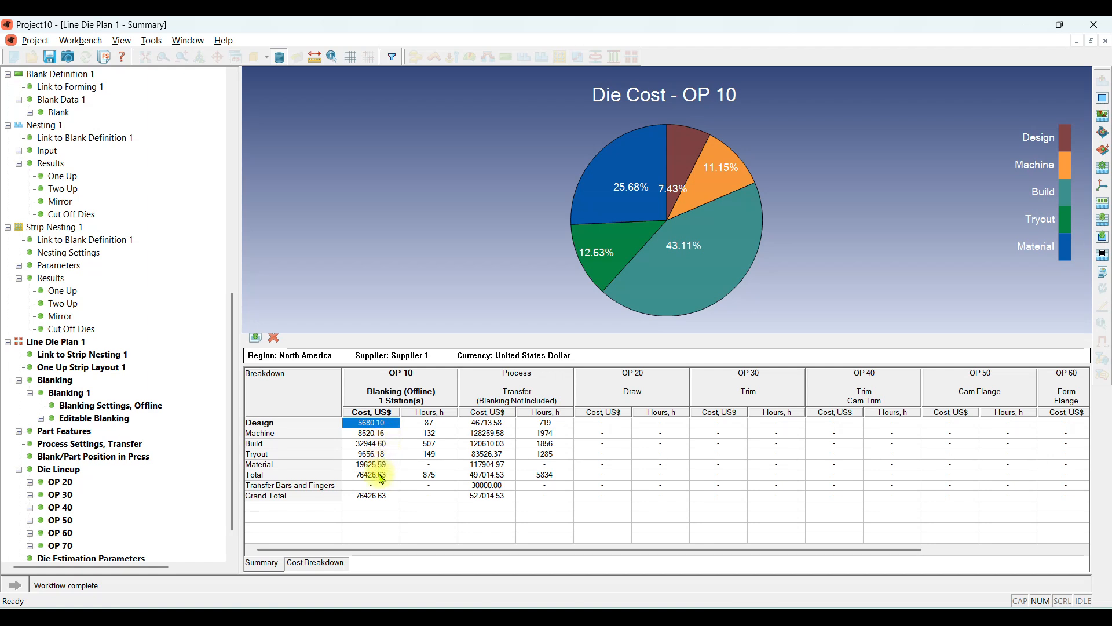
pyautogui.click(430, 423)
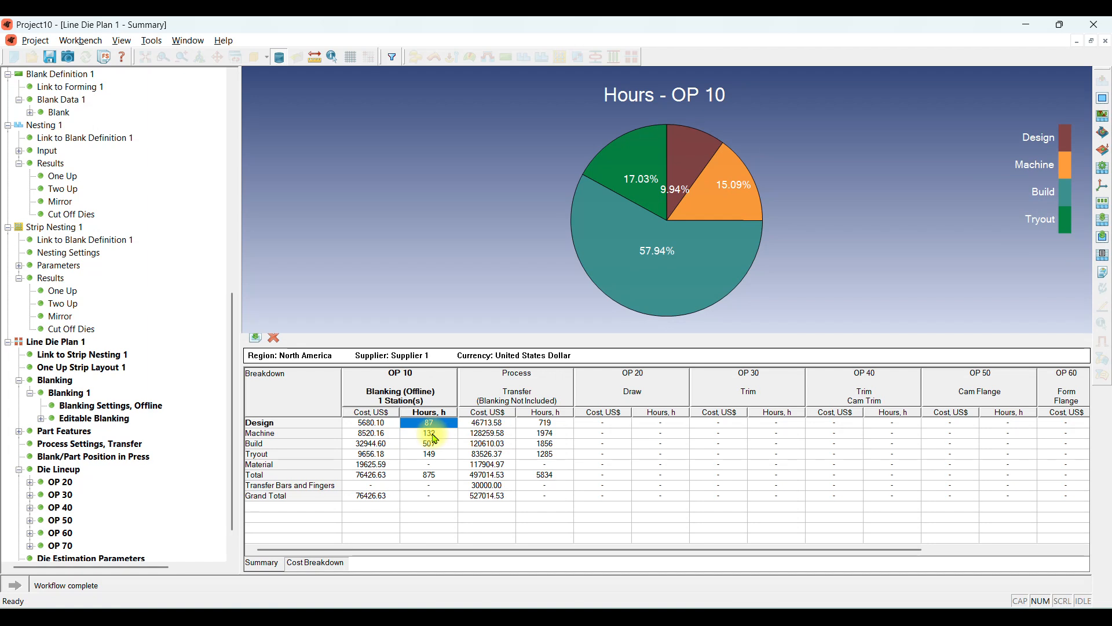
pyautogui.click(432, 434)
pyautogui.click(434, 443)
pyautogui.click(437, 454)
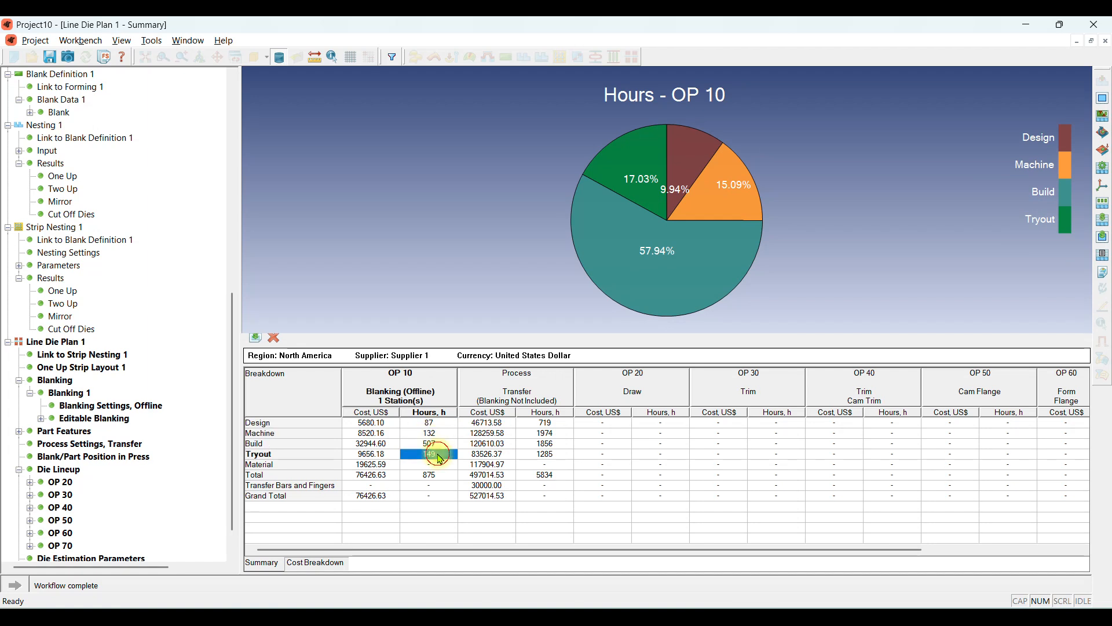
pyautogui.click(441, 475)
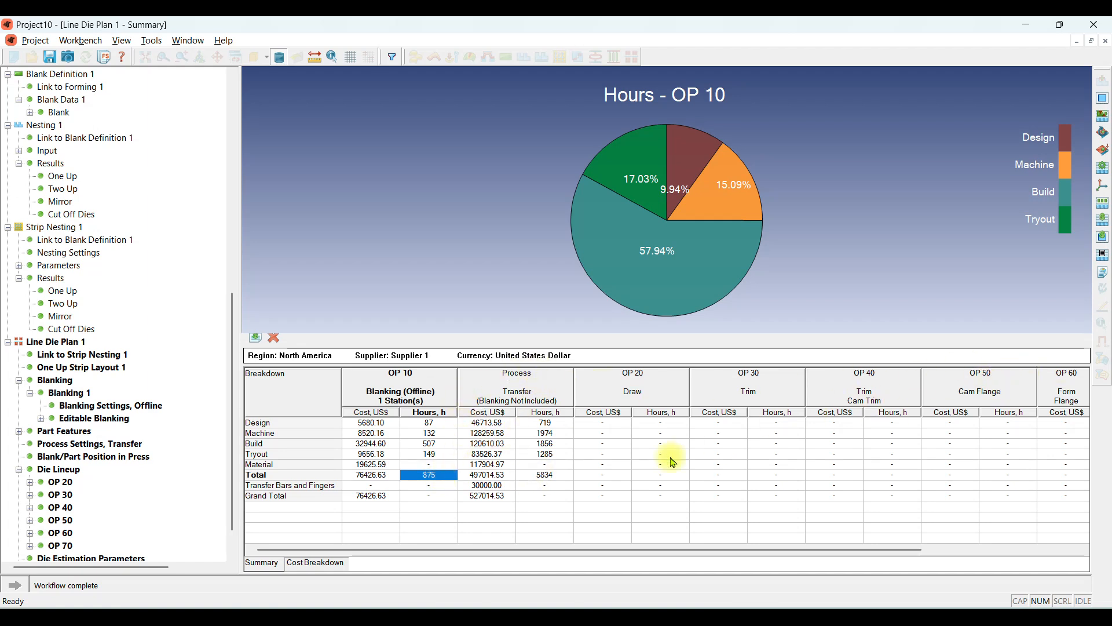
pyautogui.click(490, 425)
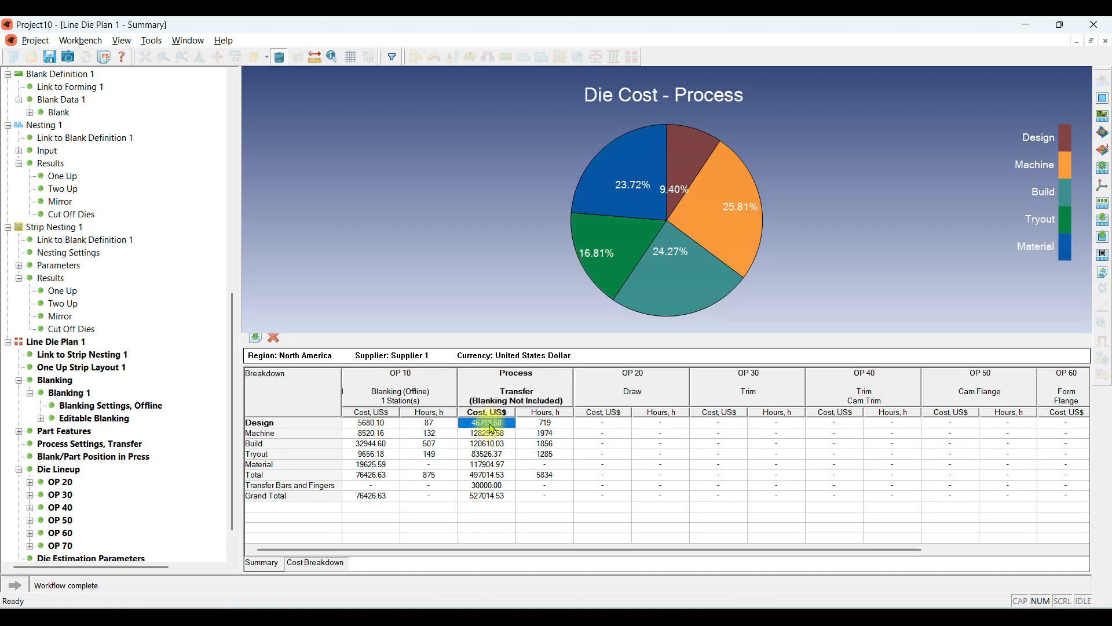
# Examine the transfer process's machine, build, tryout and material costs, their total, the transfer bars and fingers cost, and the grand total.
pyautogui.click(490, 434)
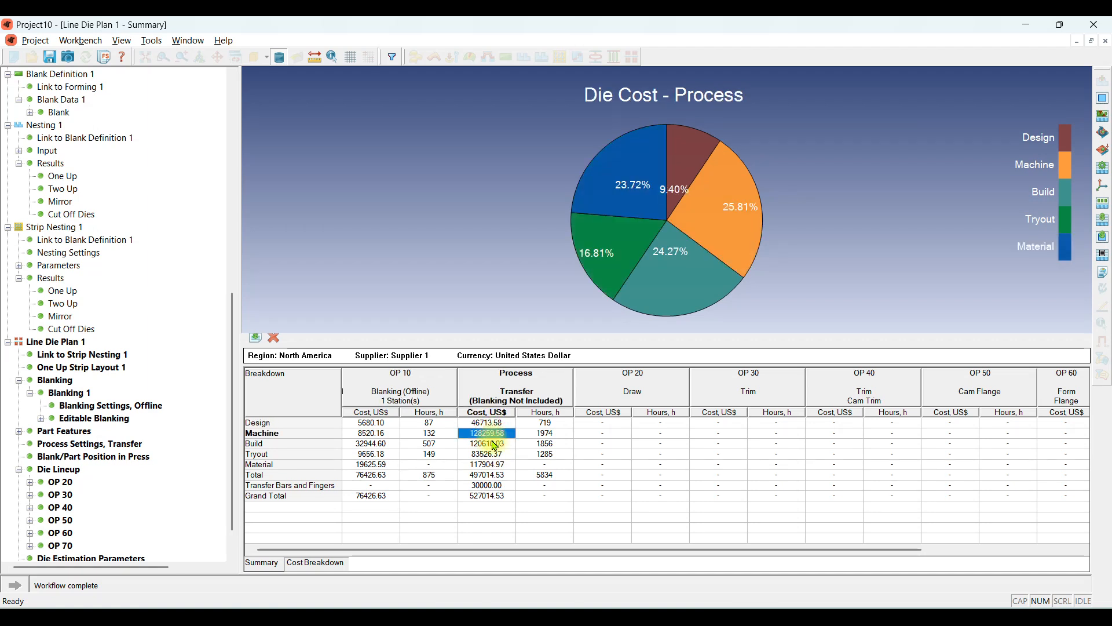
pyautogui.click(493, 444)
pyautogui.click(497, 454)
pyautogui.click(497, 465)
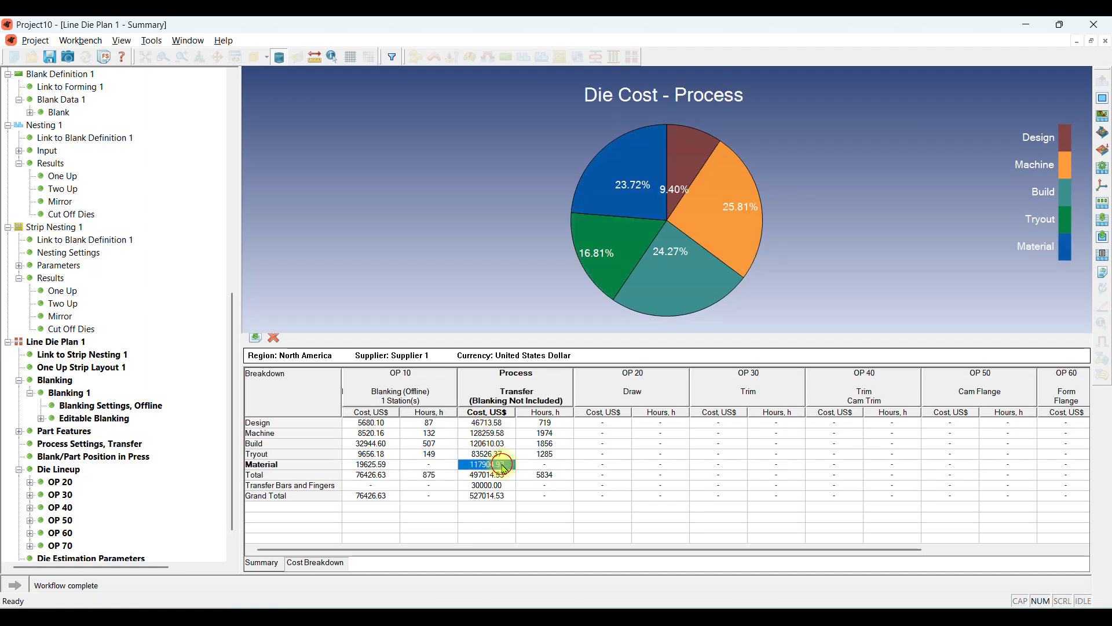
pyautogui.click(502, 475)
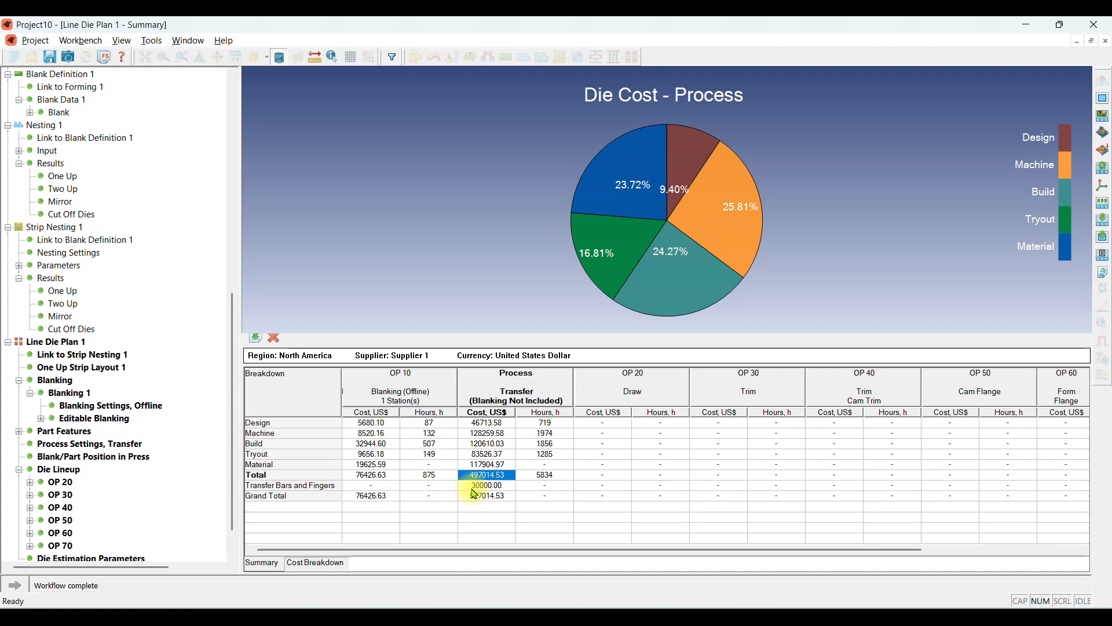
pyautogui.click(481, 486)
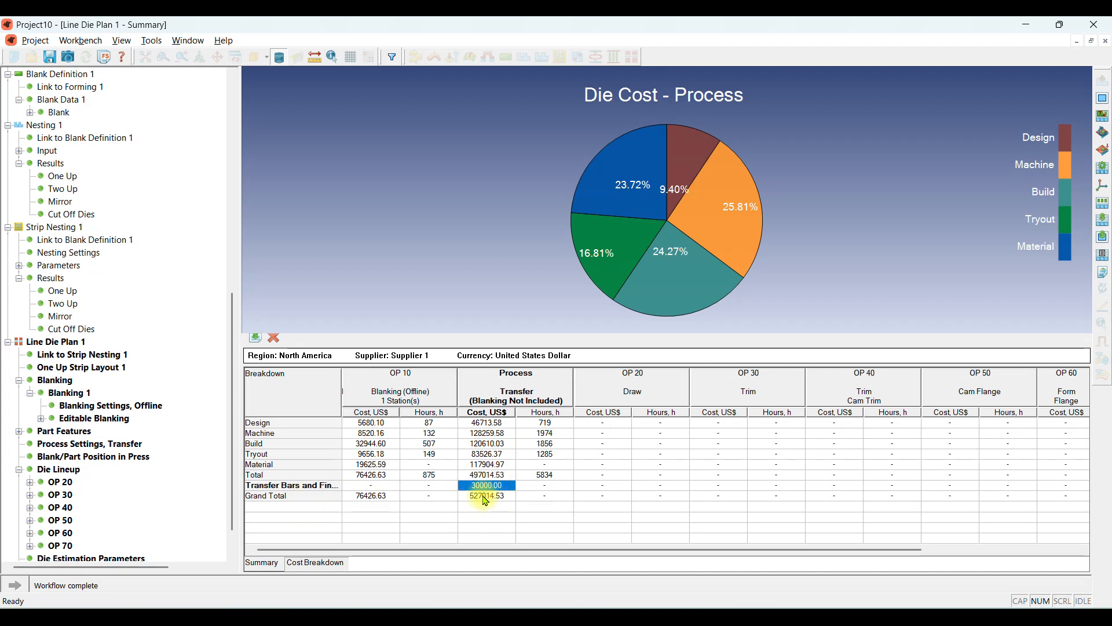
pyautogui.click(486, 497)
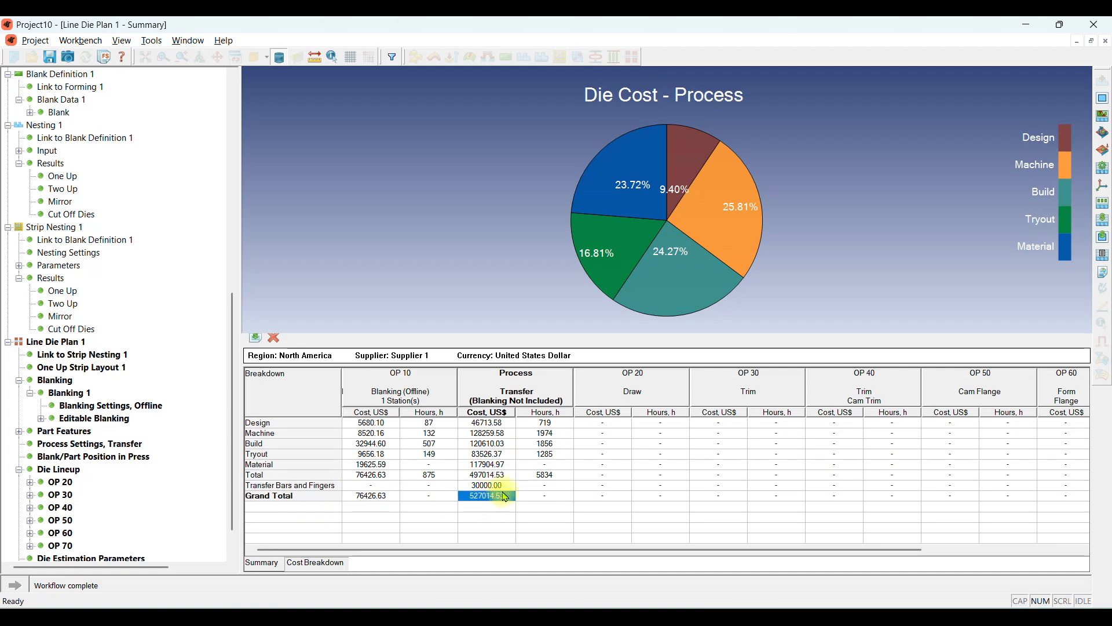
# Examine the transfer process's hours for design, machine, build and tryout, plus the total hours.
pyautogui.click(545, 422)
pyautogui.click(549, 433)
pyautogui.click(556, 443)
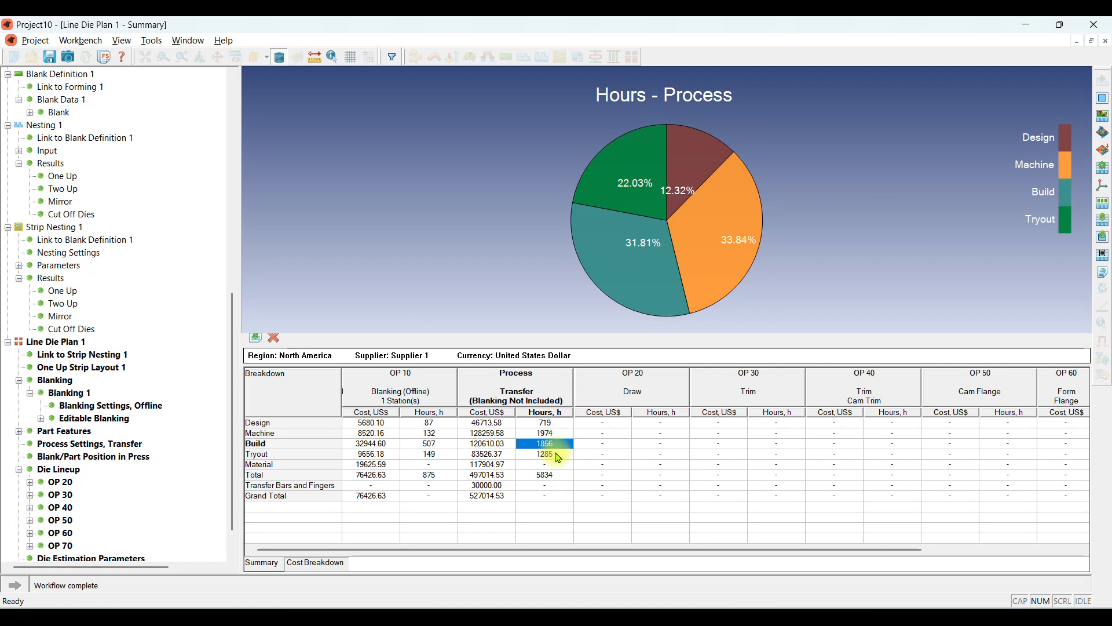
pyautogui.click(556, 454)
pyautogui.click(559, 475)
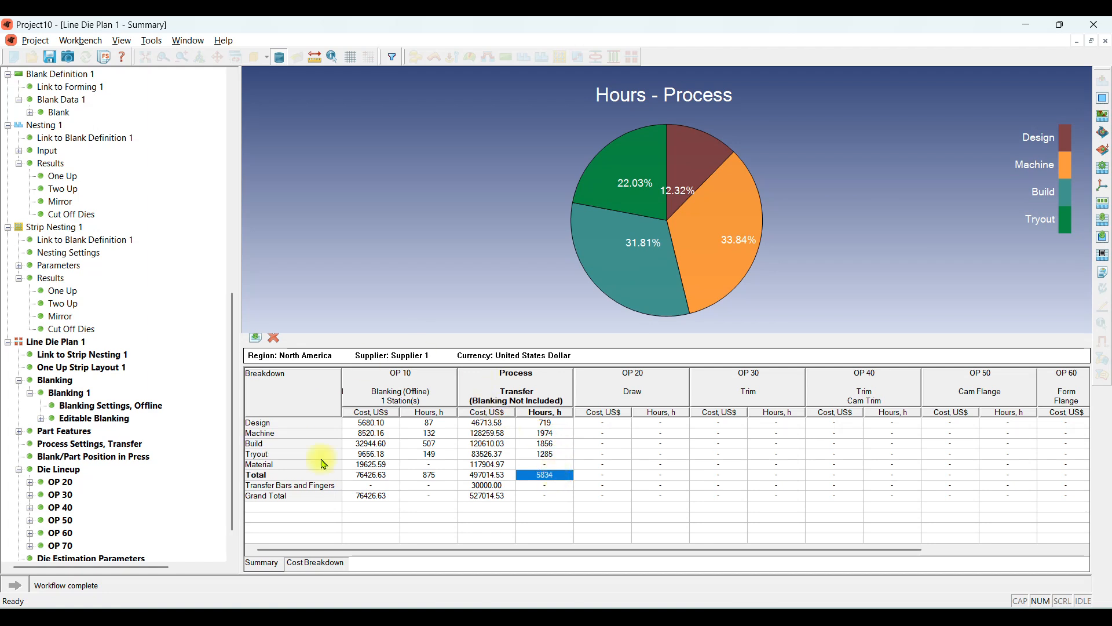